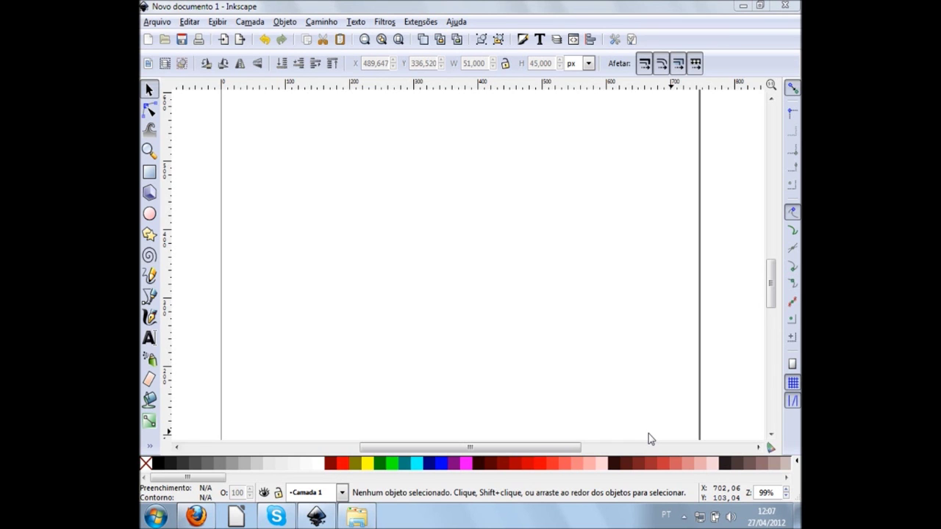
# Activate the Pencil freehand tool on the blank page and open the Arquivo (File) menu
pyautogui.click(149, 110)
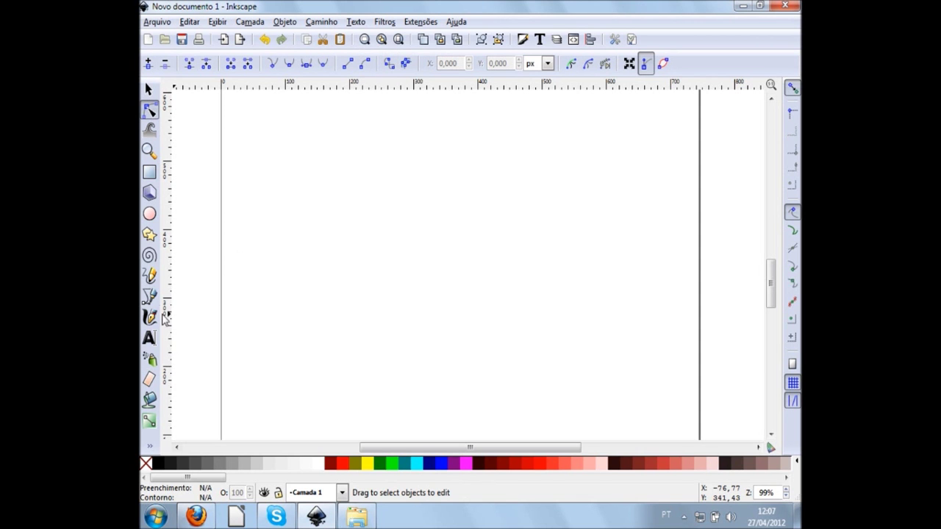
pyautogui.click(150, 275)
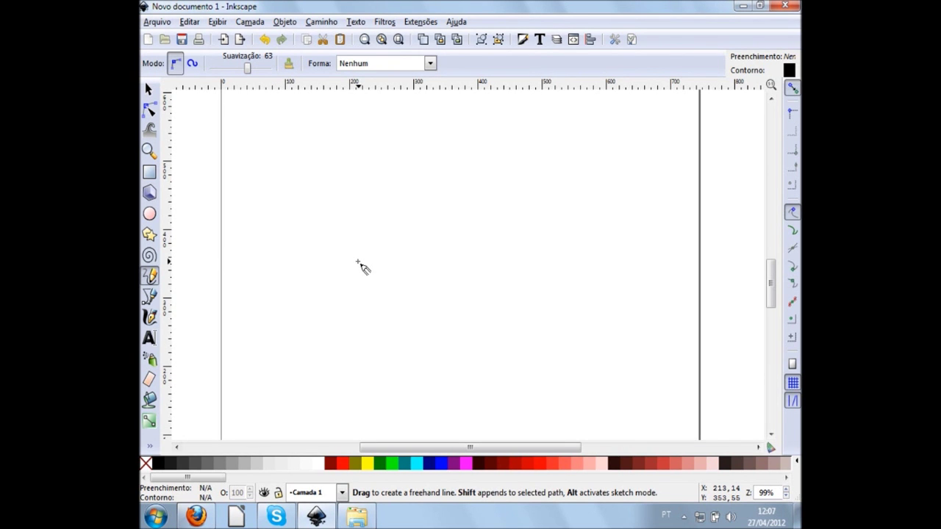
pyautogui.click(155, 23)
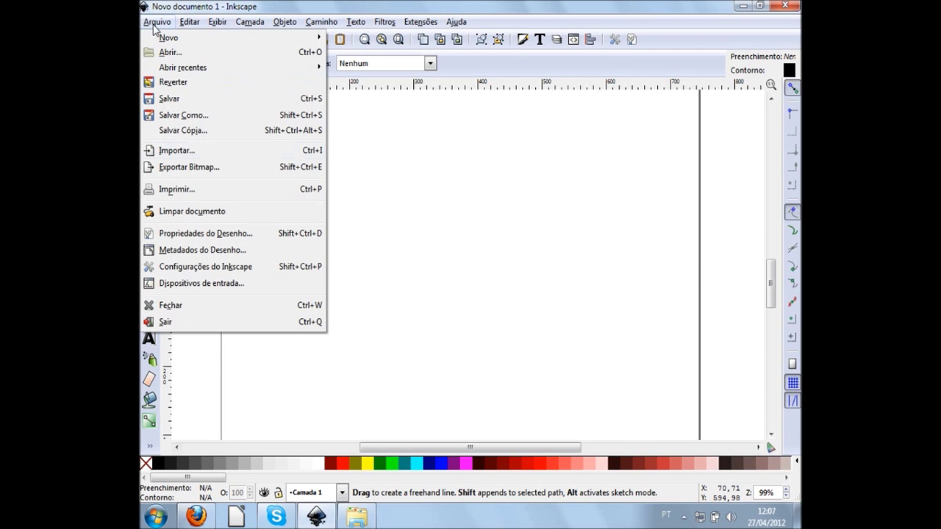
# Import the key_z image via Arquivo > Importar as an embedded picture
pyautogui.click(314, 152)
pyautogui.click(254, 118)
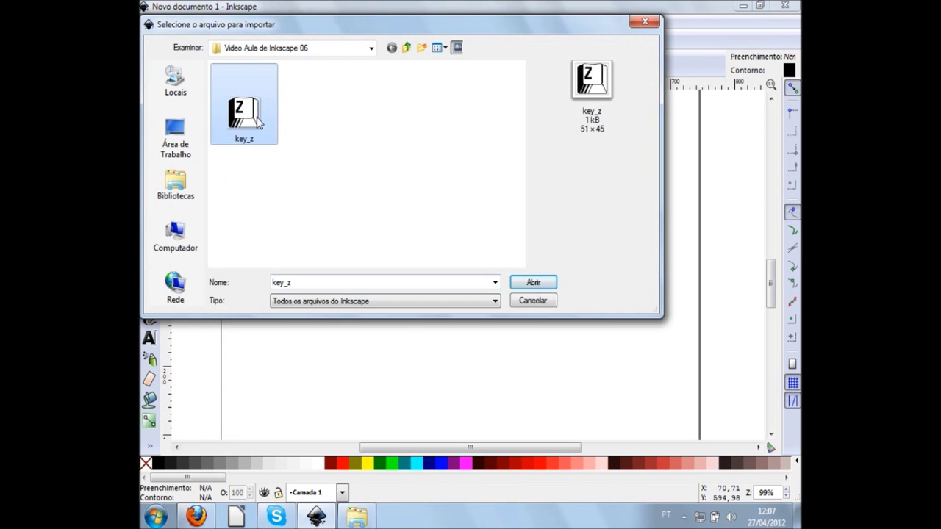
pyautogui.click(527, 286)
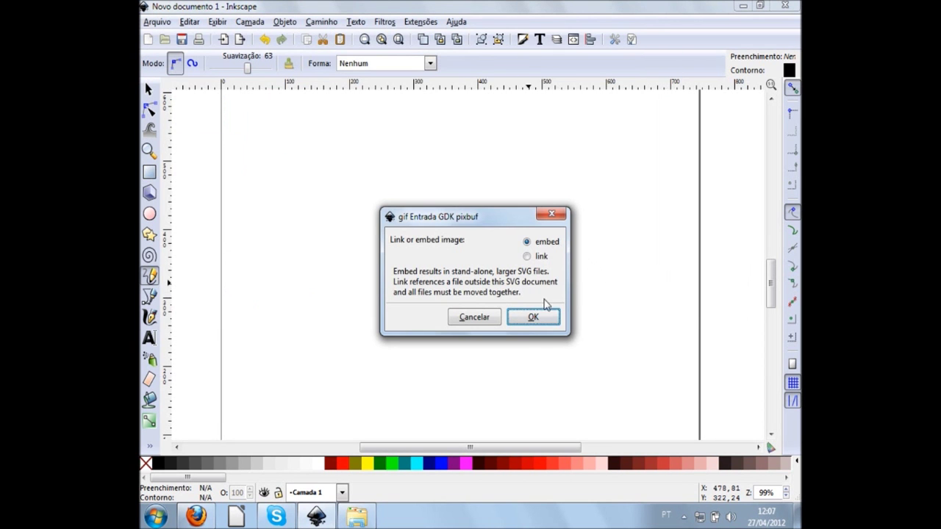
pyautogui.click(528, 328)
# Zoom in, select the key_z image and nudge it slightly upward
pyautogui.scroll(1, 566, 350)
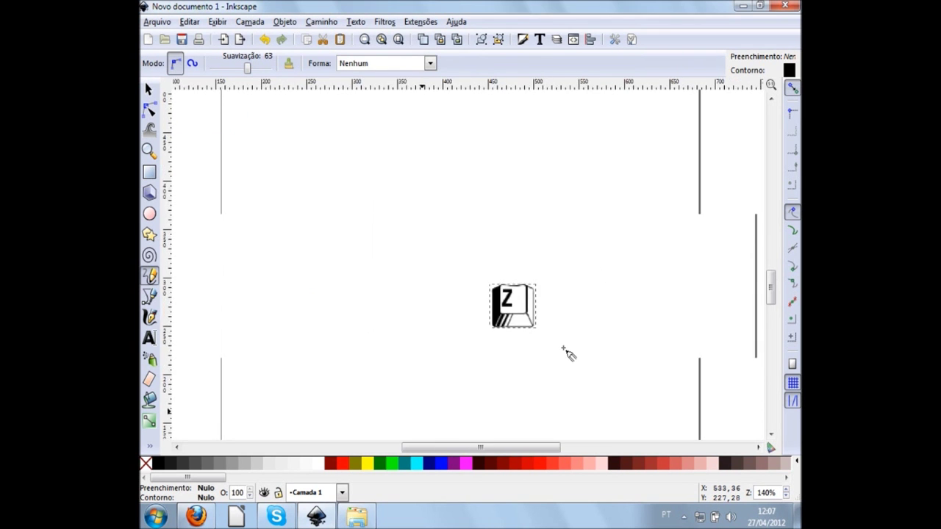
pyautogui.scroll(3, 544, 347)
pyautogui.press('s')
pyautogui.click(466, 297)
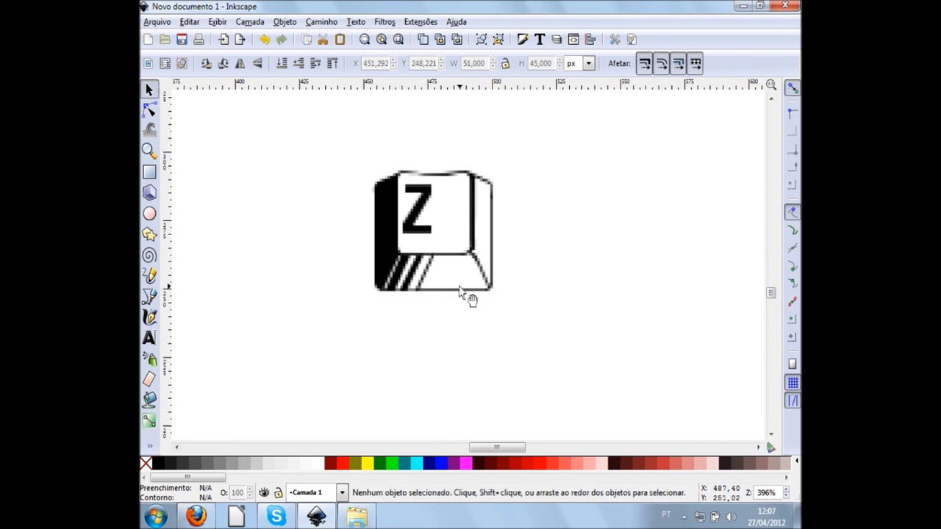
pyautogui.click(436, 257)
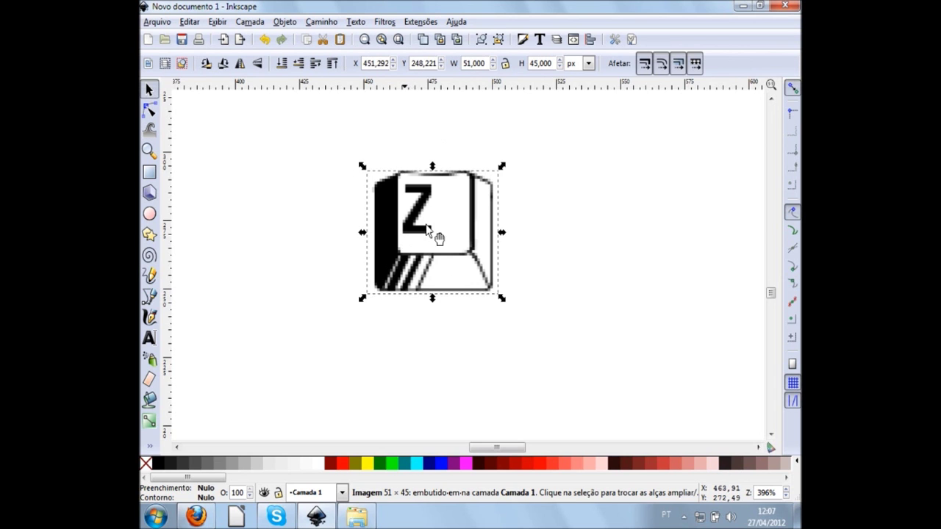
pyautogui.keyDown('ctrl'); pyautogui.scroll(2, 483, 202); pyautogui.keyUp('ctrl')
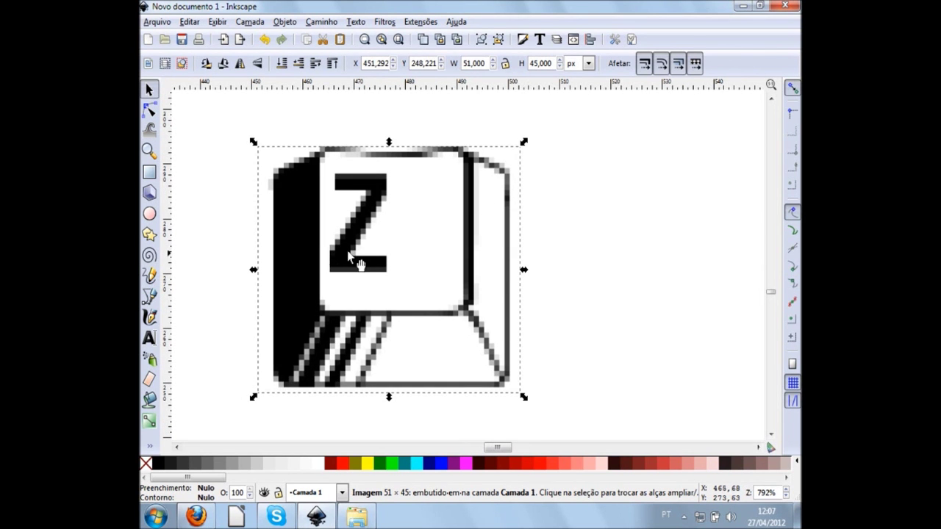
pyautogui.click(582, 221)
pyautogui.keyDown('ctrl'); pyautogui.scroll(-3, 478, 245); pyautogui.keyUp('ctrl')
pyautogui.keyDown('ctrl'); pyautogui.scroll(-2, 485, 247); pyautogui.keyUp('ctrl')
pyautogui.keyDown('ctrl'); pyautogui.scroll(3, 485, 247); pyautogui.keyUp('ctrl')
pyautogui.keyDown('ctrl'); pyautogui.scroll(2, 474, 246); pyautogui.keyUp('ctrl')
pyautogui.click(464, 312)
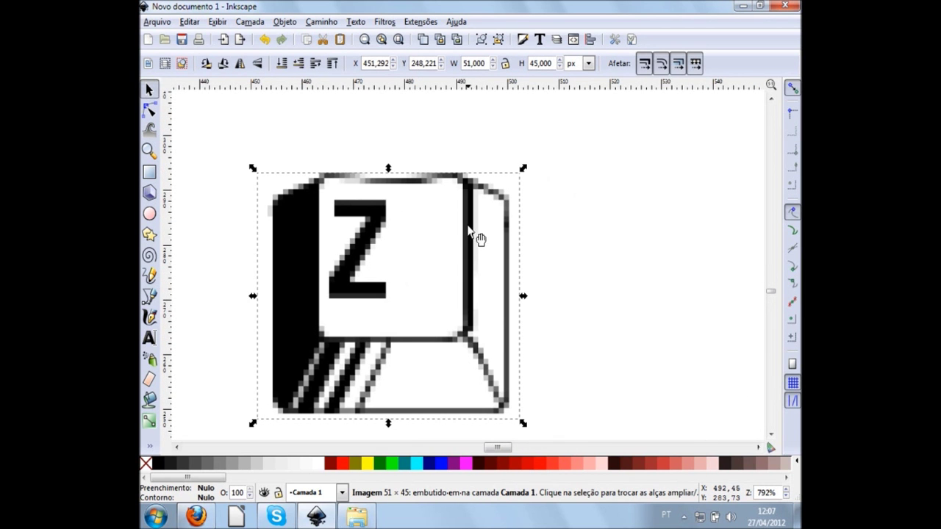
pyautogui.moveTo(474, 342); pyautogui.dragTo(475, 310)
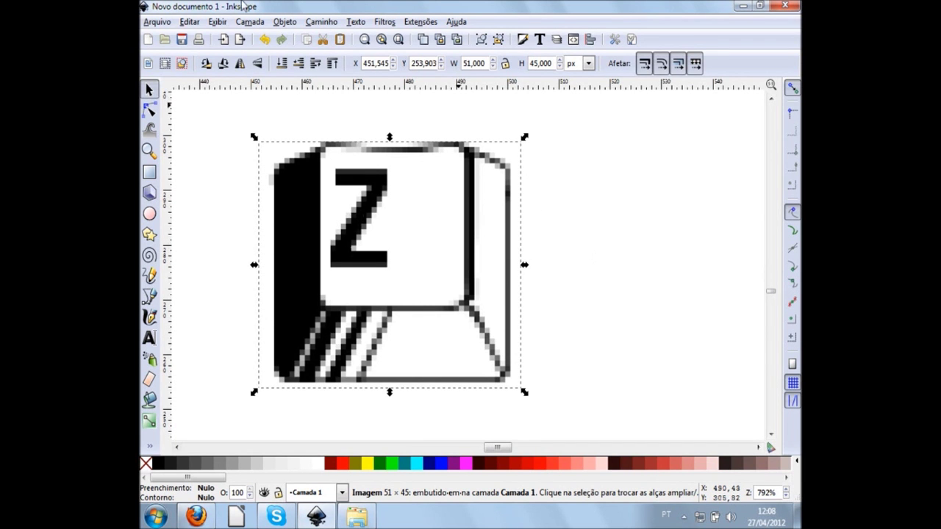
# With the Pencil tool, trace the key's lower-right diagonal edge to the bottom-right corner
pyautogui.click(603, 261)
pyautogui.click(378, 281)
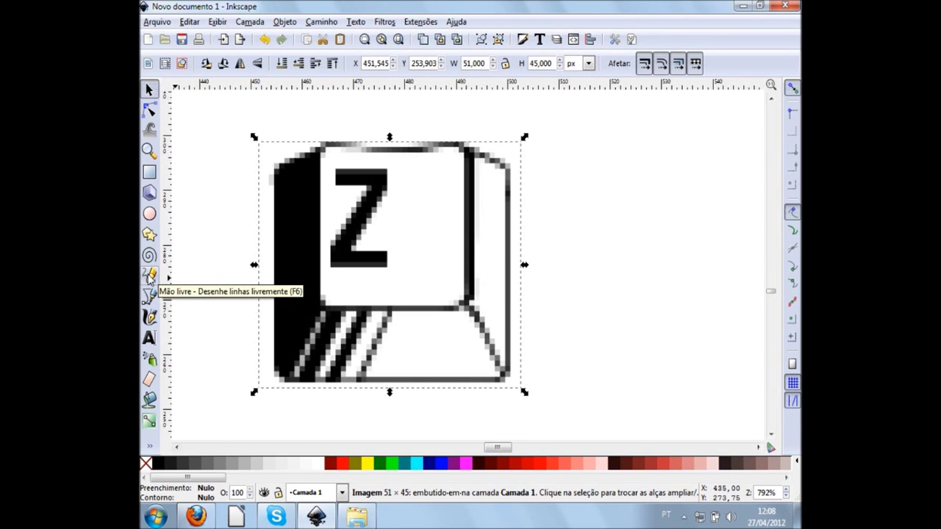
pyautogui.click(149, 276)
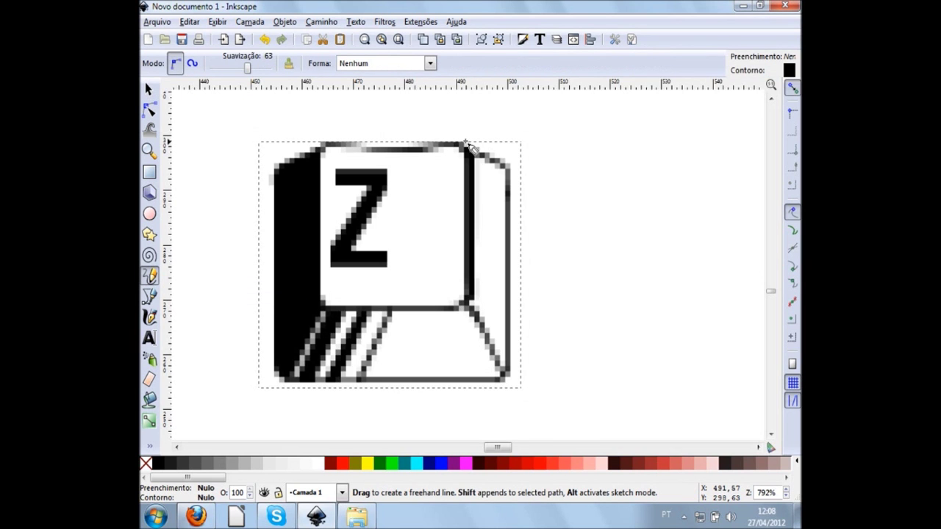
pyautogui.scroll(2, 469, 145)
pyautogui.scroll(-5, 466, 241)
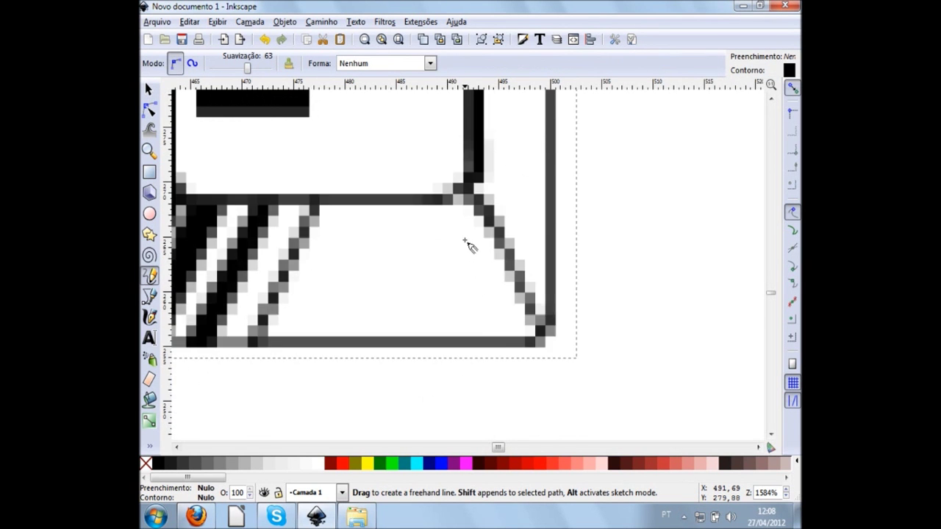
pyautogui.scroll(2, 465, 241)
pyautogui.scroll(-2, 470, 254)
pyautogui.moveTo(469, 197); pyautogui.dragTo(550, 339)
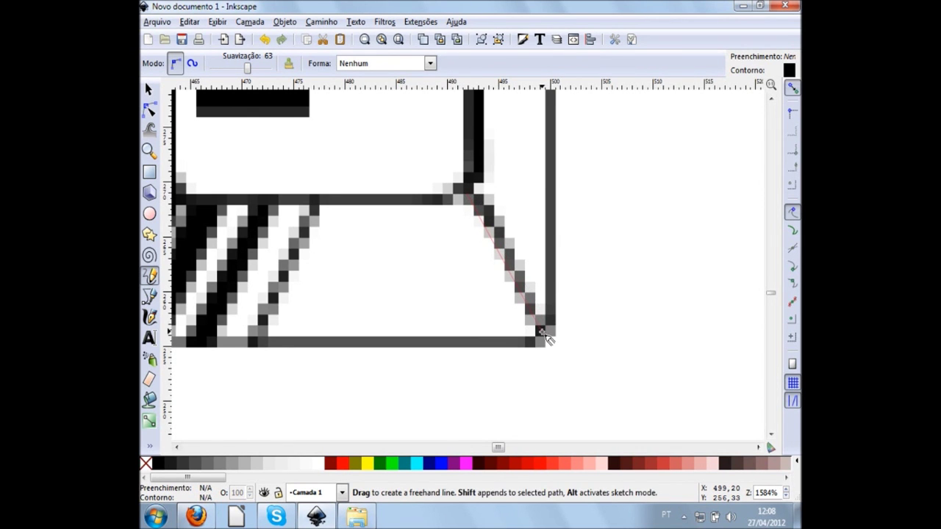
pyautogui.moveTo(544, 334); pyautogui.dragTo(544, 335)
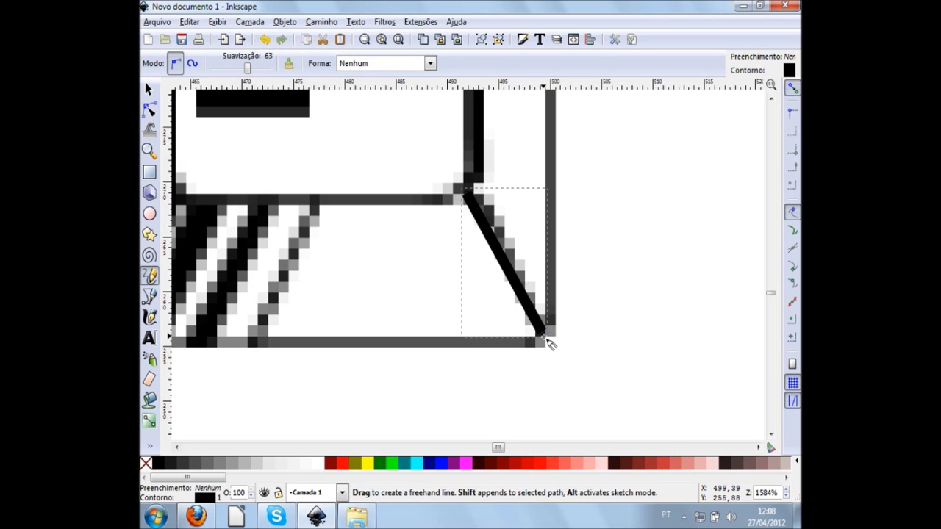
# Trace the vertical edge beside the Z face with freehand strokes
pyautogui.keyDown('ctrl'); pyautogui.scroll(2, 495, 279); pyautogui.keyUp('ctrl')
pyautogui.keyDown('ctrl'); pyautogui.scroll(2, 495, 279); pyautogui.keyUp('ctrl')
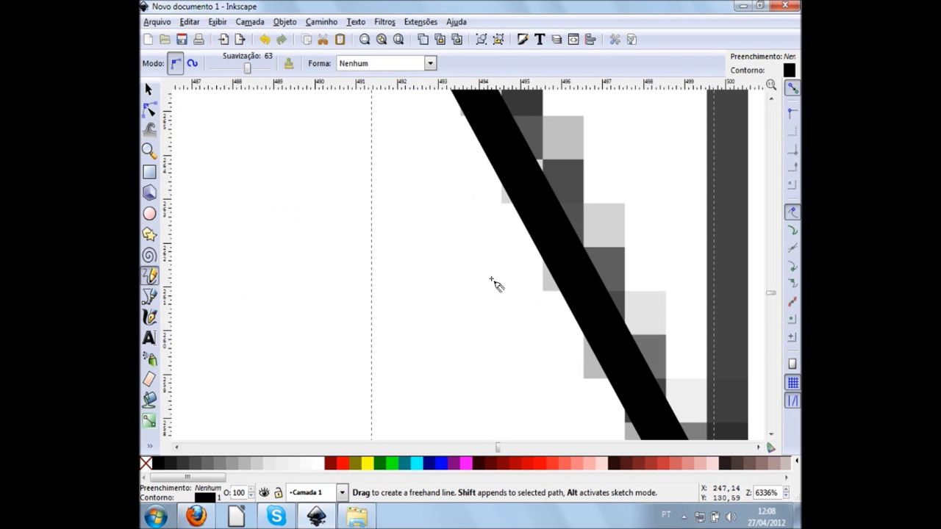
pyautogui.keyDown('ctrl'); pyautogui.scroll(-2, 495, 280); pyautogui.keyUp('ctrl')
pyautogui.scroll(-1, 617, 360)
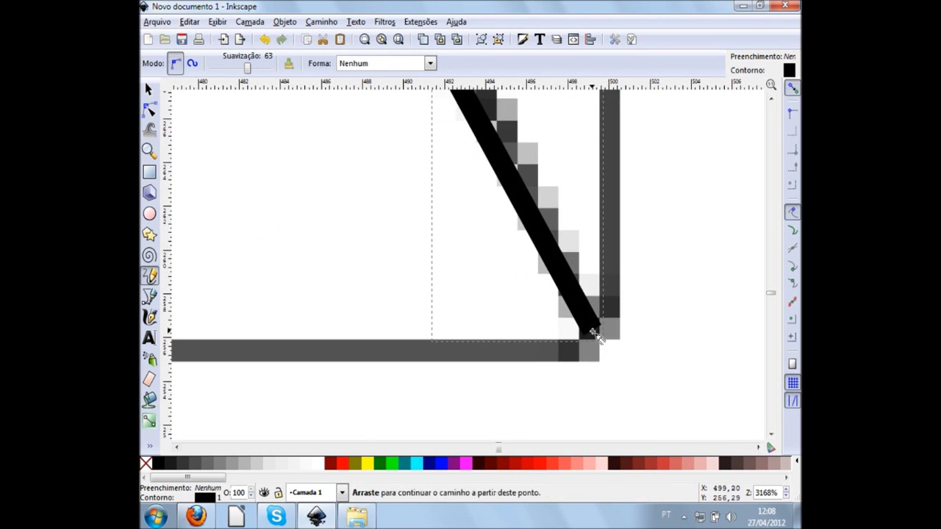
pyautogui.scroll(2, 463, 213)
pyautogui.scroll(1, 464, 214)
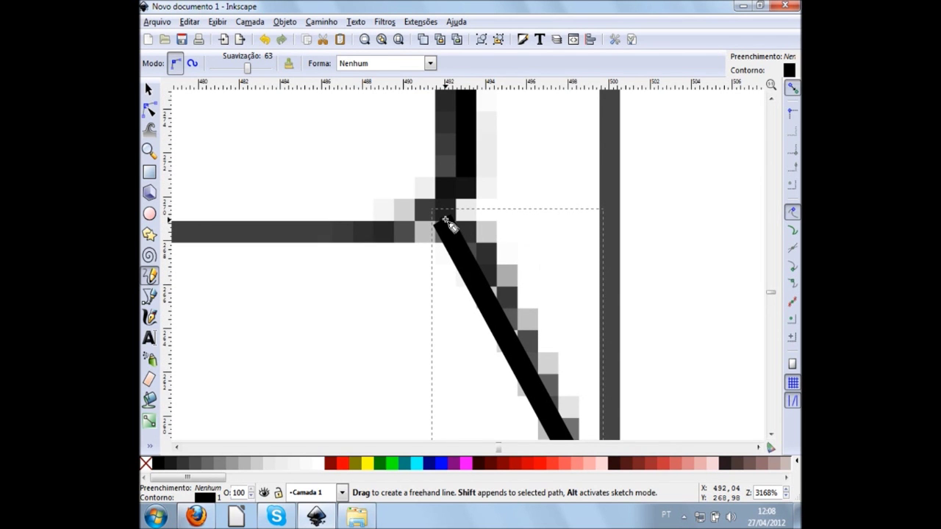
pyautogui.moveTo(446, 229)
pyautogui.mouseDown()
pyautogui.moveTo(453, 170)
pyautogui.moveTo(448, 296)
pyautogui.mouseUp()
pyautogui.scroll(3, 453, 170)
pyautogui.scroll(3, 453, 171)
pyautogui.scroll(-3, 453, 170)
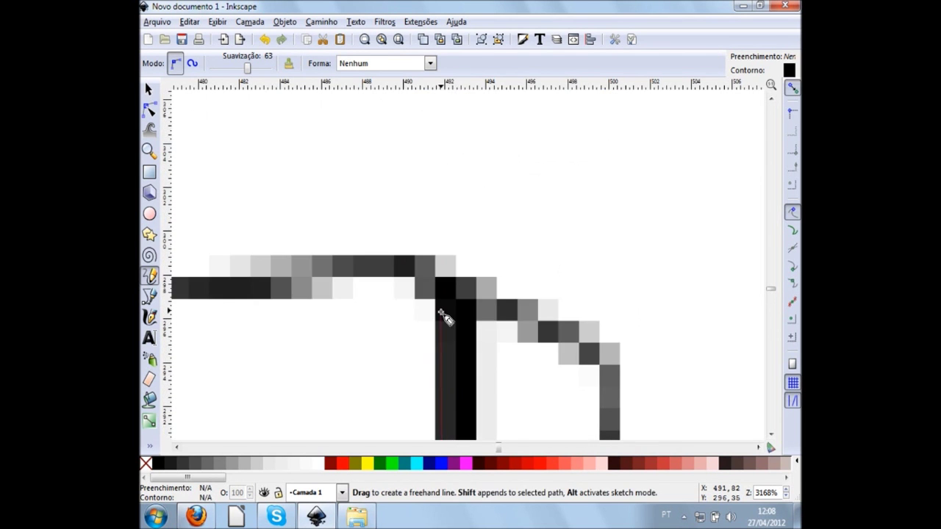
pyautogui.scroll(-2, 463, 277)
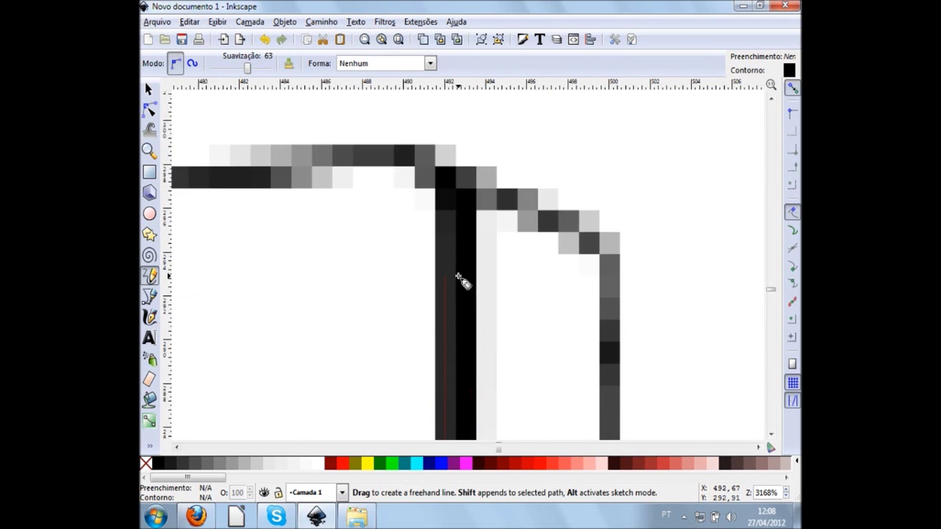
pyautogui.keyDown('ctrl'); pyautogui.scroll(-2, 451, 261); pyautogui.keyUp('ctrl')
pyautogui.moveTo(450, 261); pyautogui.dragTo(455, 240)
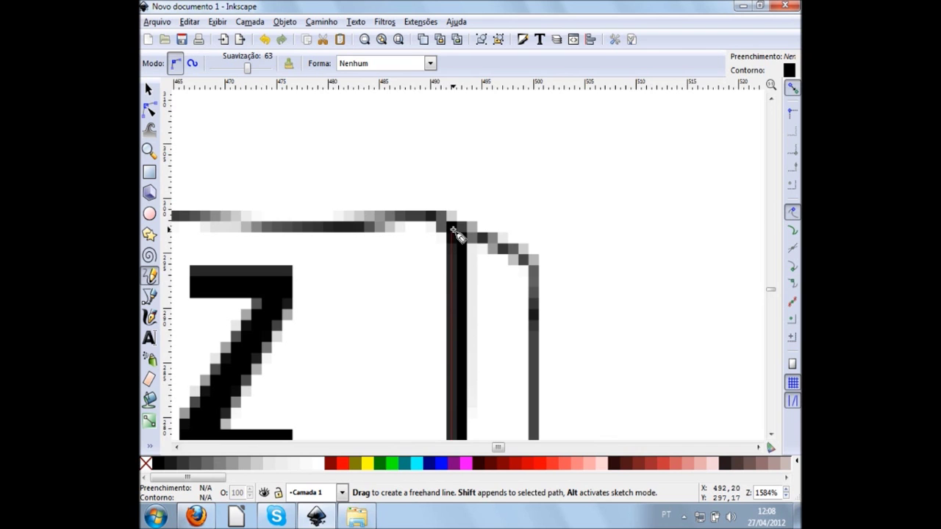
pyautogui.moveTo(455, 232); pyautogui.dragTo(458, 235)
pyautogui.scroll(-3, 474, 283)
pyautogui.keyDown('ctrl'); pyautogui.scroll(-3, 475, 282); pyautogui.keyUp('ctrl')
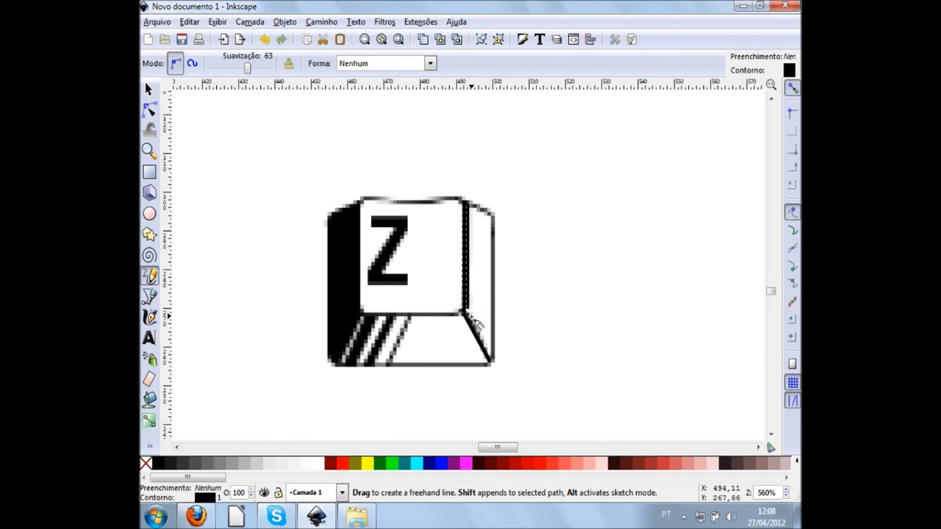
# Select the traced vertical line, cancel an accidental move, then select the diagonal line
pyautogui.press('s')
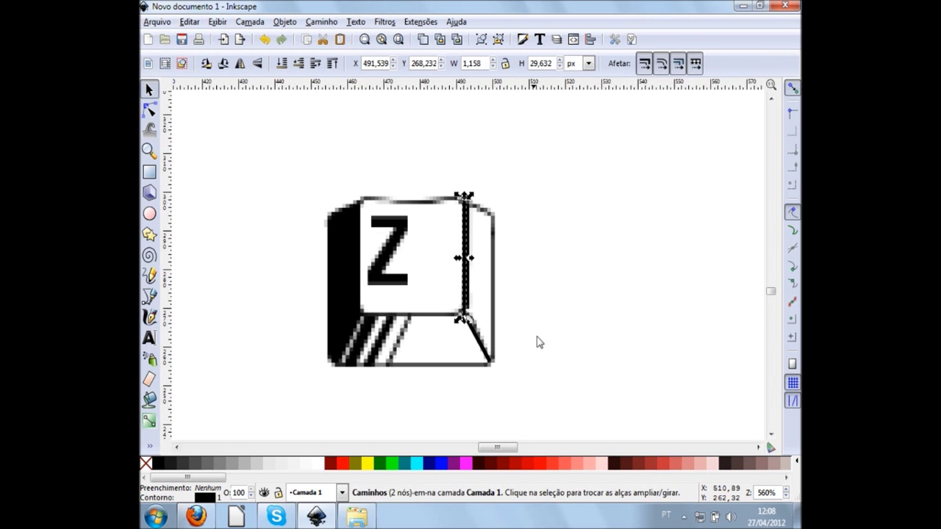
pyautogui.press('Escape')
pyautogui.keyDown('ctrl'); pyautogui.scroll(3, 477, 319); pyautogui.keyUp('ctrl')
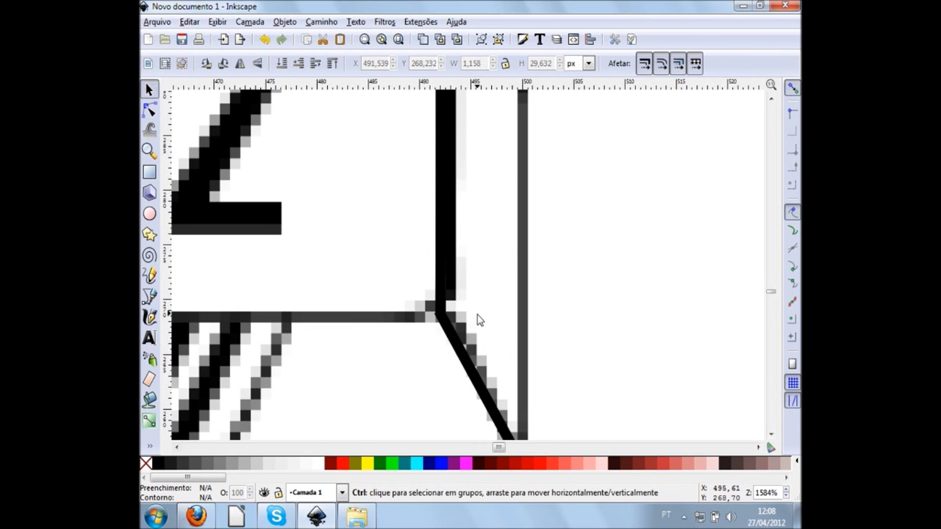
pyautogui.click(447, 307)
pyautogui.moveTo(448, 309); pyautogui.dragTo(519, 309)
pyautogui.press('Escape')
pyautogui.click(463, 346)
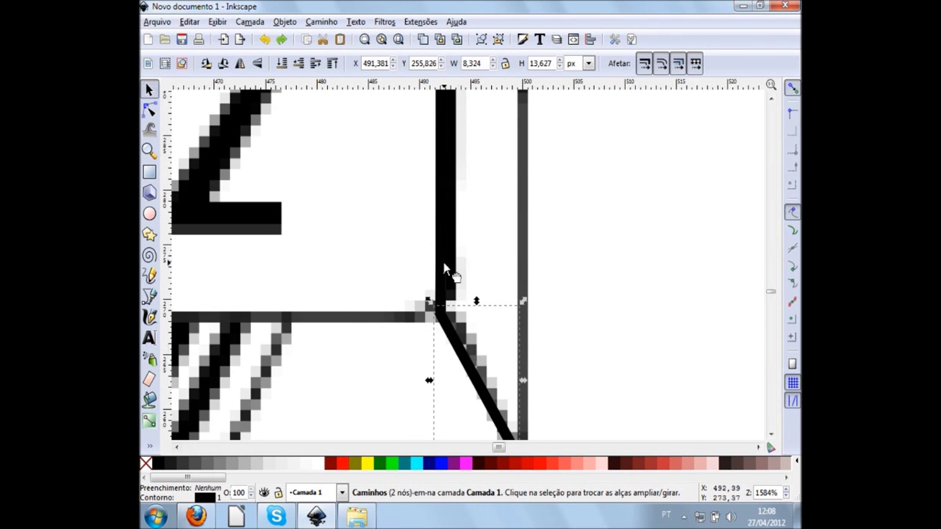
pyautogui.keyDown('ctrl'); pyautogui.scroll(-2, 535, 217); pyautogui.keyUp('ctrl')
pyautogui.scroll(4, 529, 243)
pyautogui.keyDown('ctrl'); pyautogui.click(507, 304); pyautogui.keyUp('ctrl')
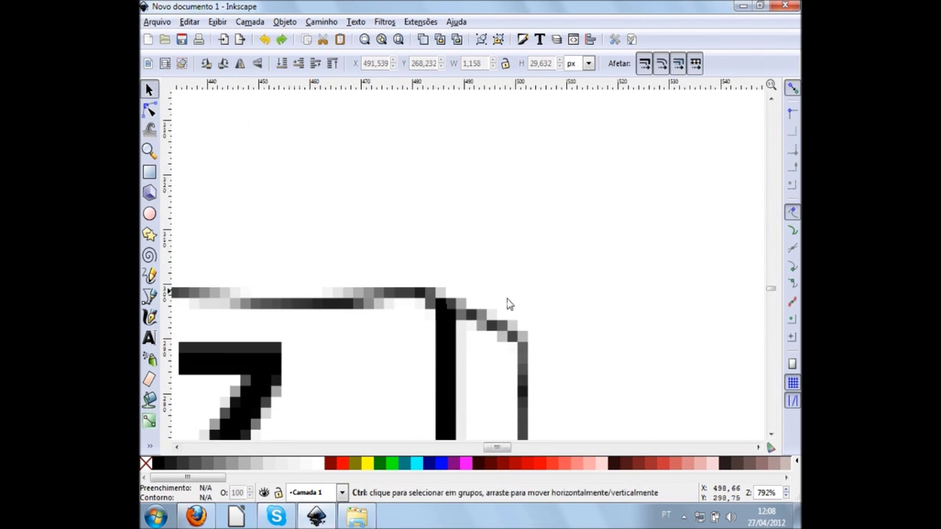
# Recolour the black vertical stroke to mid grey from the palette
pyautogui.keyDown('ctrl'); pyautogui.scroll(-1, 507, 304); pyautogui.keyUp('ctrl')
pyautogui.scroll(-2, 461, 253)
pyautogui.scroll(-4, 460, 255)
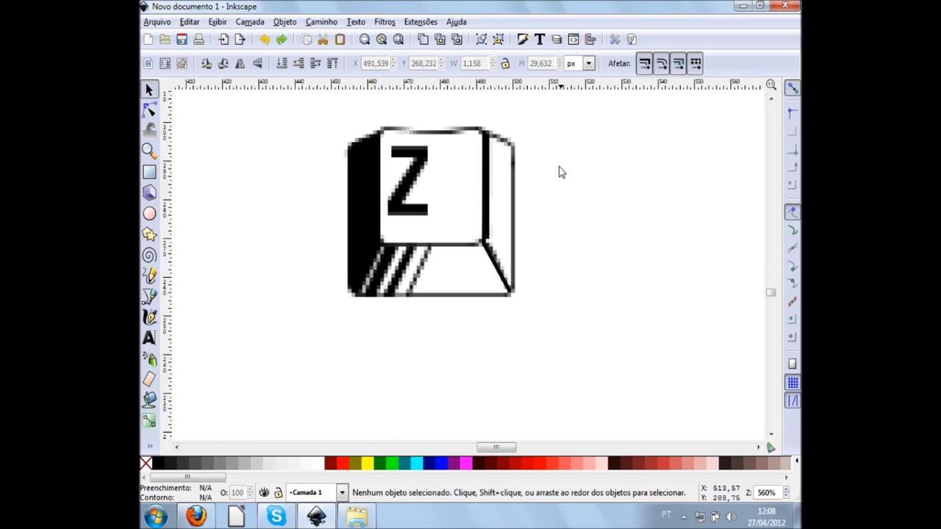
pyautogui.scroll(2, 461, 255)
pyautogui.keyDown('ctrl'); pyautogui.scroll(2, 517, 191); pyautogui.keyUp('ctrl')
pyautogui.keyDown('ctrl'); pyautogui.scroll(4, 500, 200); pyautogui.keyUp('ctrl')
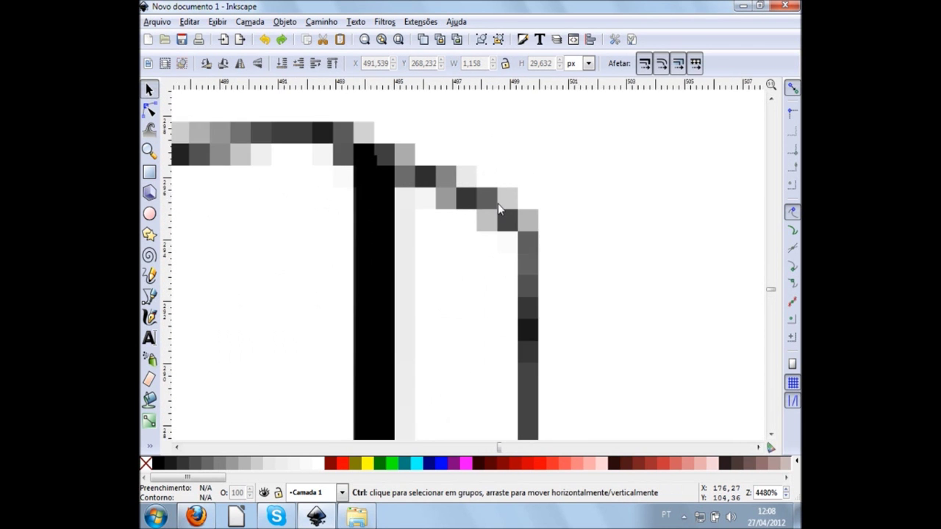
pyautogui.keyDown('ctrl'); pyautogui.scroll(1, 502, 208); pyautogui.keyUp('ctrl')
pyautogui.click(236, 175)
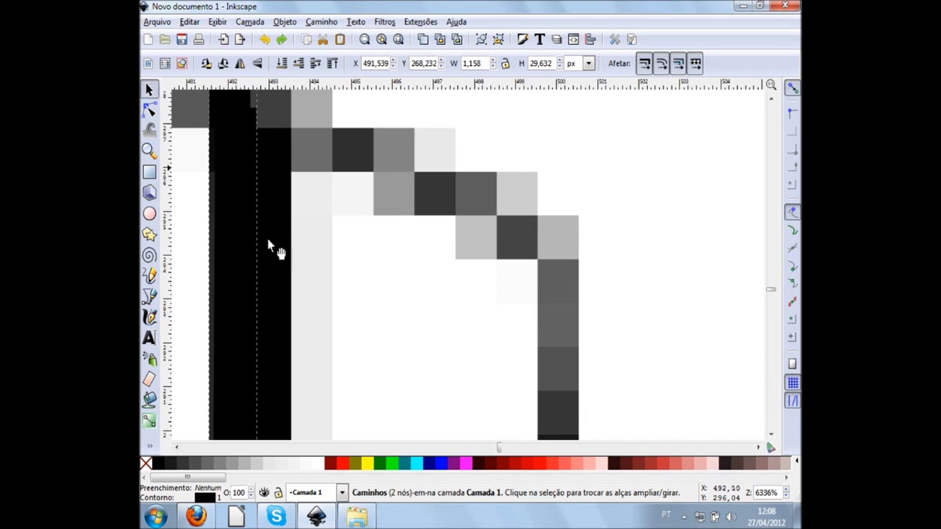
pyautogui.keyDown('shift'); pyautogui.click(177, 464); pyautogui.keyUp('shift')
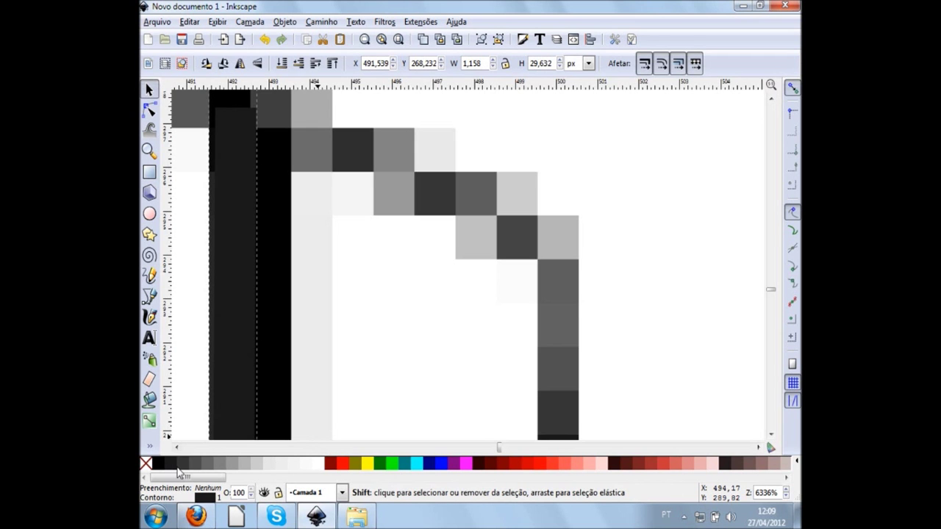
pyautogui.keyDown('shift'); pyautogui.click(196, 469); pyautogui.keyUp('shift')
pyautogui.keyDown('shift'); pyautogui.click(207, 471); pyautogui.keyUp('shift')
pyautogui.keyDown('shift'); pyautogui.click(235, 469); pyautogui.keyUp('shift')
pyautogui.keyDown('ctrl'); pyautogui.scroll(-2, 286, 393); pyautogui.keyUp('ctrl')
pyautogui.keyDown('ctrl'); pyautogui.scroll(-3, 286, 393); pyautogui.keyUp('ctrl')
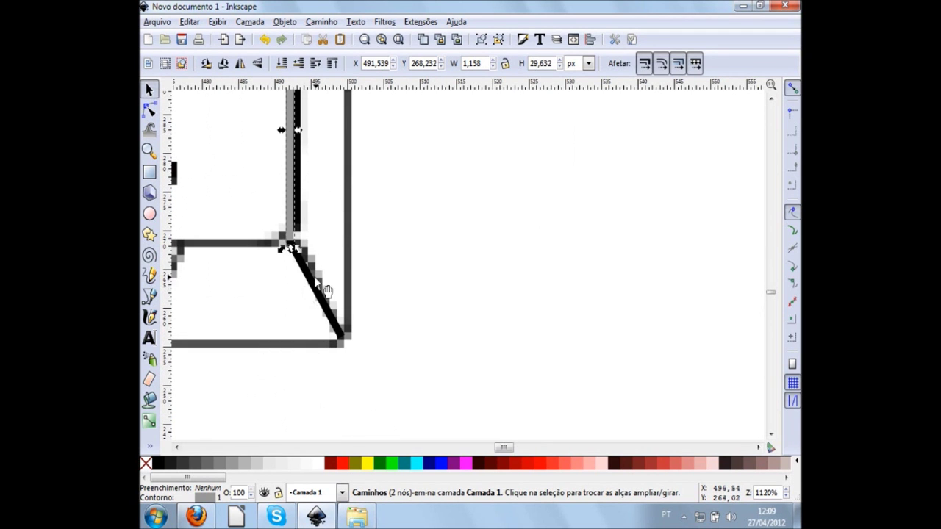
# Recolour the diagonal stroke to a lighter grey and deselect it
pyautogui.click(314, 276)
pyautogui.keyDown('shift'); pyautogui.click(194, 469); pyautogui.keyUp('shift')
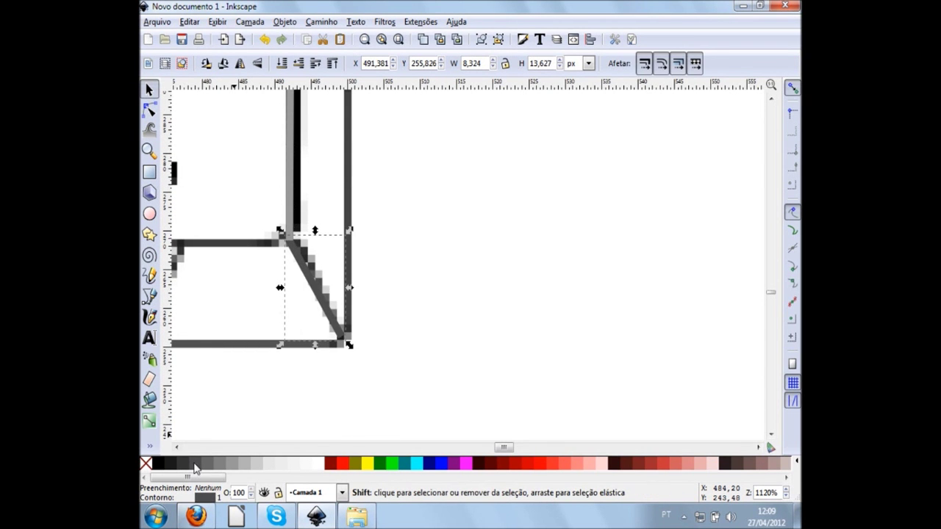
pyautogui.keyDown('shift'); pyautogui.click(207, 470); pyautogui.keyUp('shift')
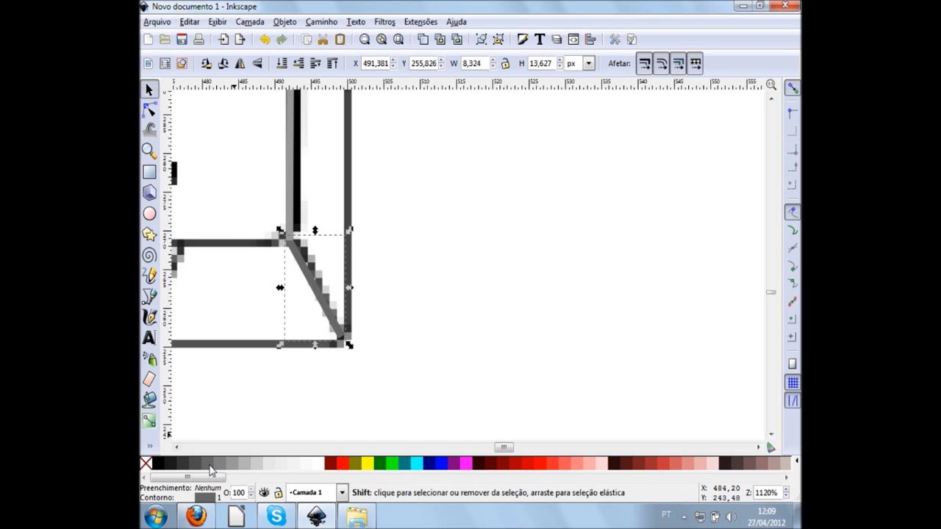
pyautogui.keyDown('shift'); pyautogui.click(218, 470); pyautogui.keyUp('shift')
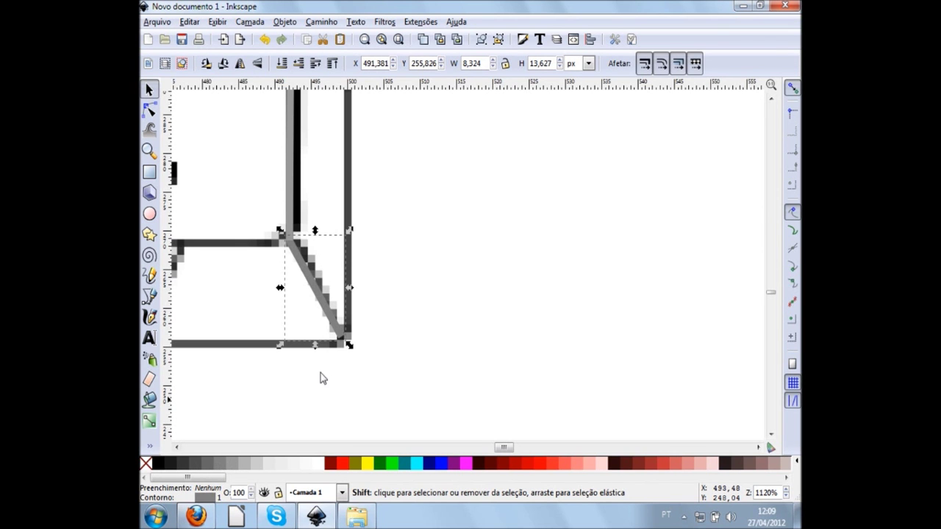
pyautogui.click(318, 378)
pyautogui.scroll(3, 242, 273)
pyautogui.scroll(-2, 243, 274)
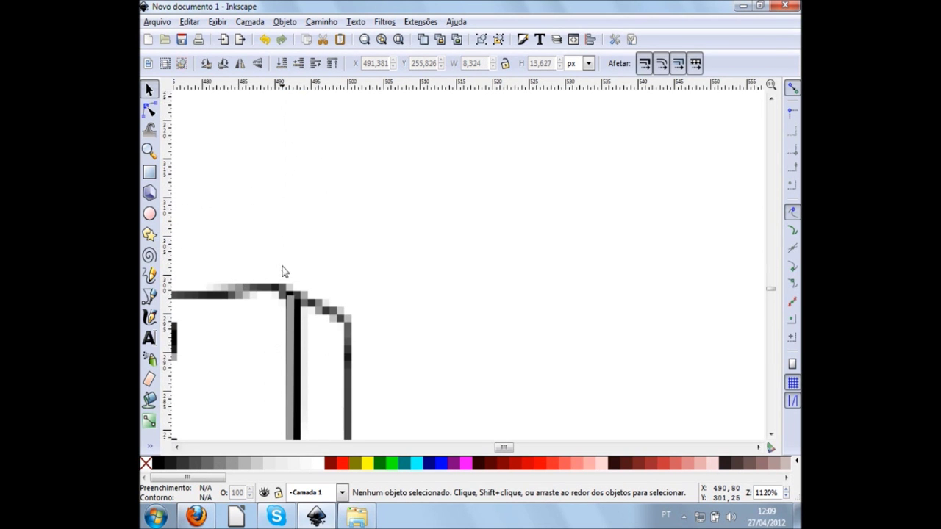
pyautogui.keyDown('ctrl'); pyautogui.scroll(2, 281, 269); pyautogui.keyUp('ctrl')
pyautogui.scroll(-3, 308, 313)
# Extend the grey vertical path from its top along the sloped edge, making a 3-node path
pyautogui.click(282, 269)
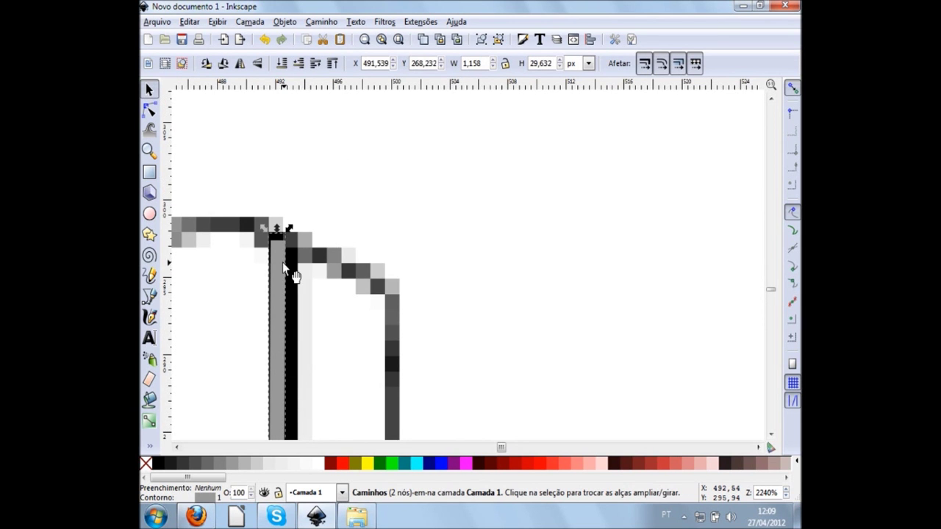
pyautogui.click(149, 276)
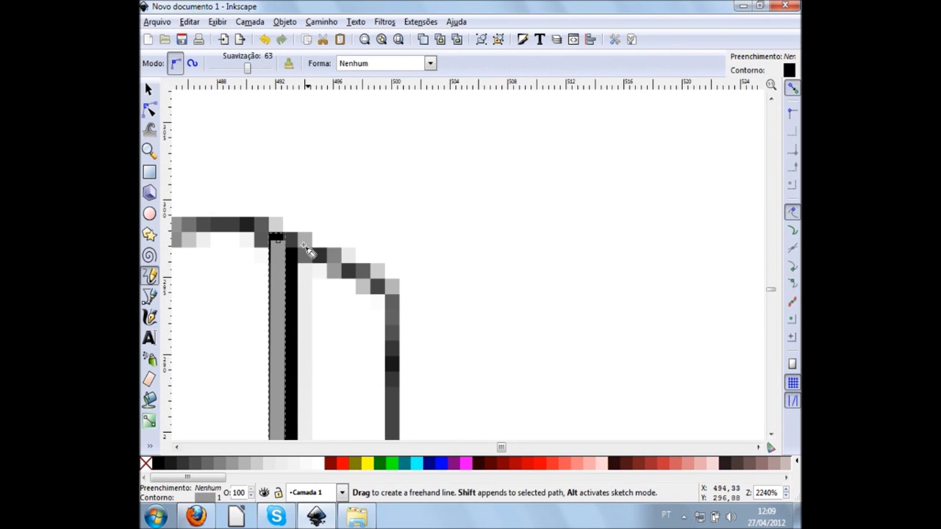
pyautogui.keyDown('ctrl'); pyautogui.scroll(1, 294, 256); pyautogui.keyUp('ctrl')
pyautogui.keyDown('ctrl'); pyautogui.scroll(1, 294, 256); pyautogui.keyUp('ctrl')
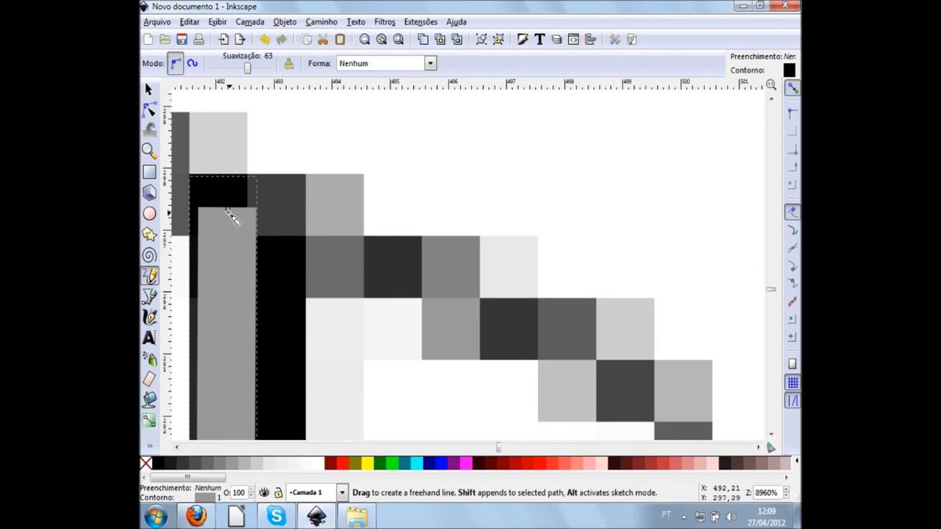
pyautogui.click(227, 209)
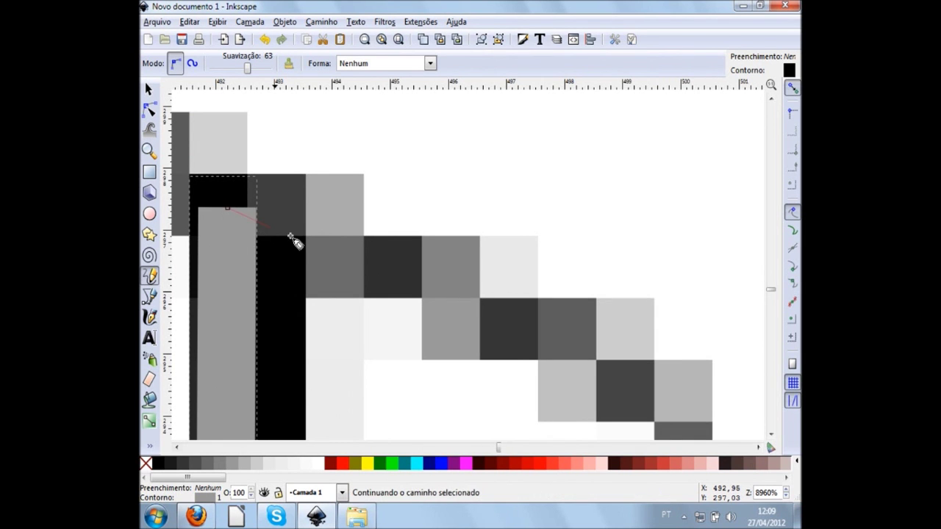
pyautogui.scroll(-1, 675, 425)
pyautogui.scroll(-2, 674, 425)
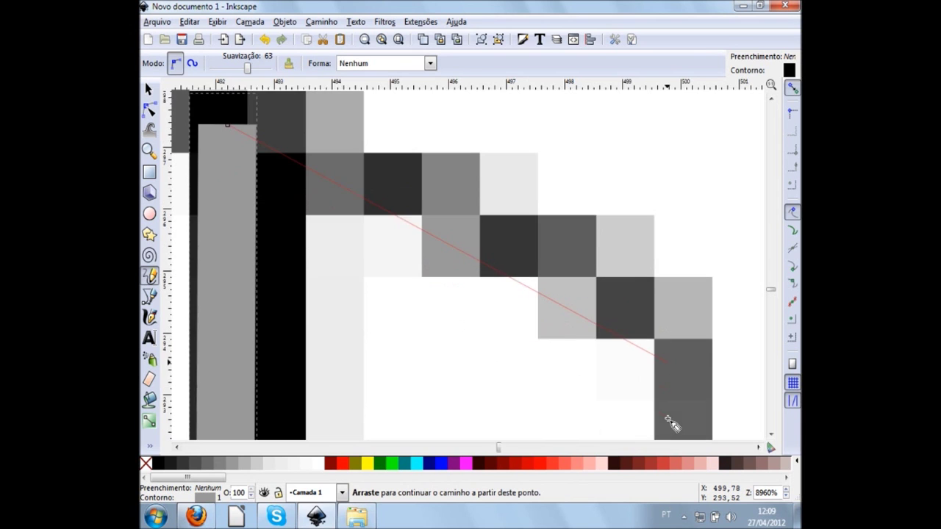
pyautogui.scroll(-2, 674, 423)
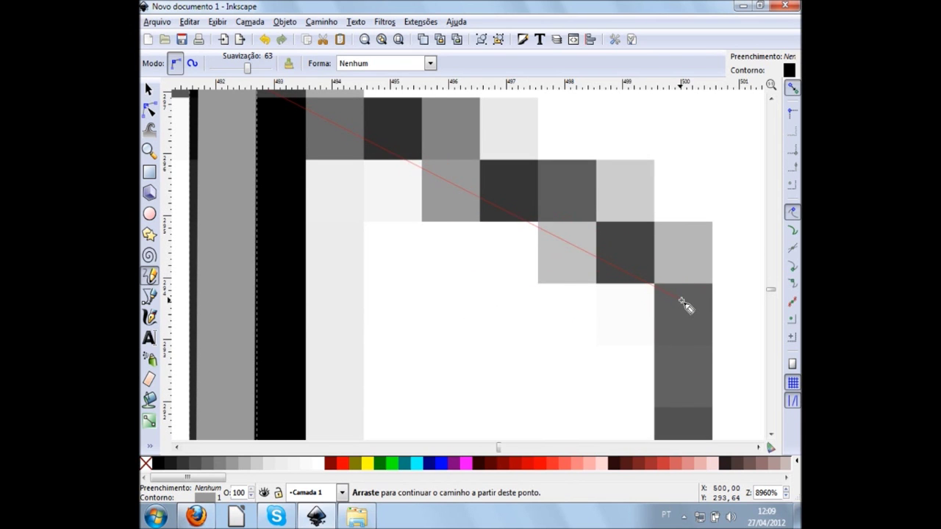
pyautogui.click(684, 269)
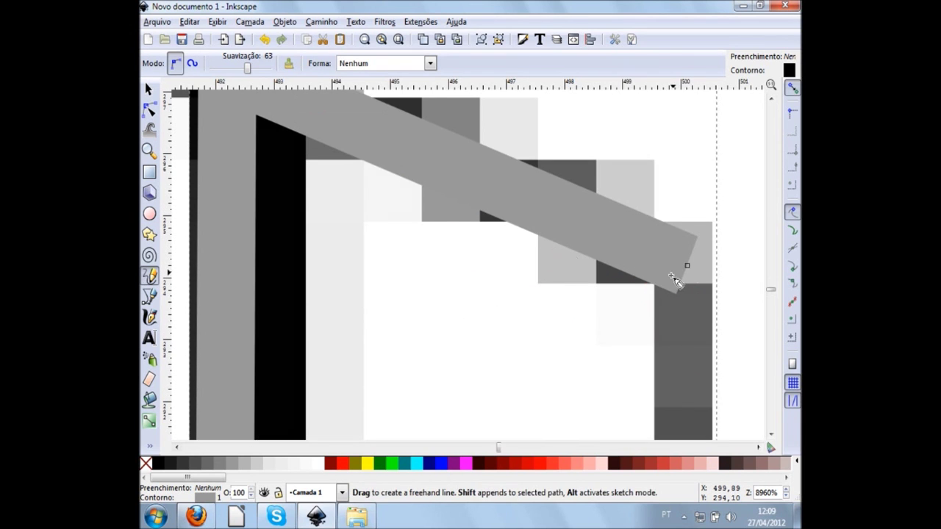
pyautogui.press('-')
pyautogui.press('-')
pyautogui.press('s')
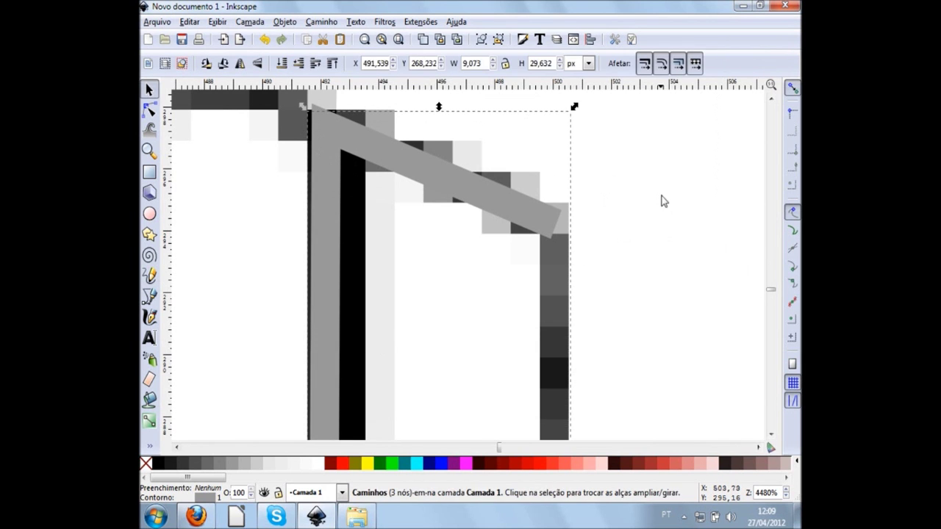
pyautogui.press('Escape')
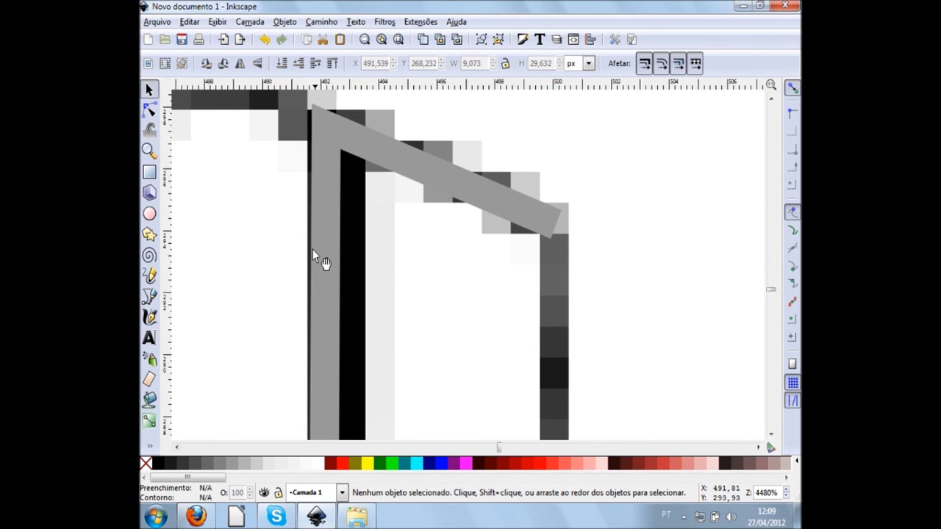
# Undo an accidental move, then drag the lower grey diagonal up-left onto the vertical stroke's base
pyautogui.moveTo(342, 193); pyautogui.dragTo(482, 200)
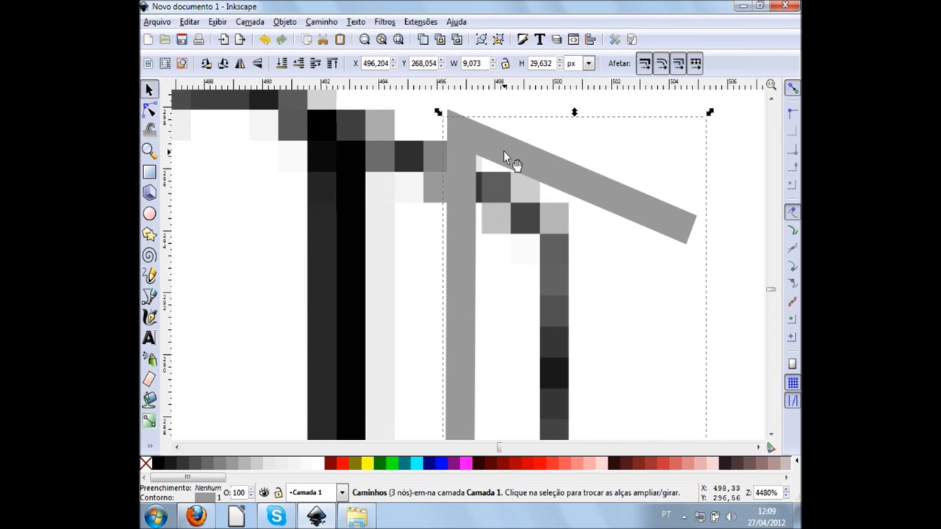
pyautogui.hotkey('ctrl', 'z')
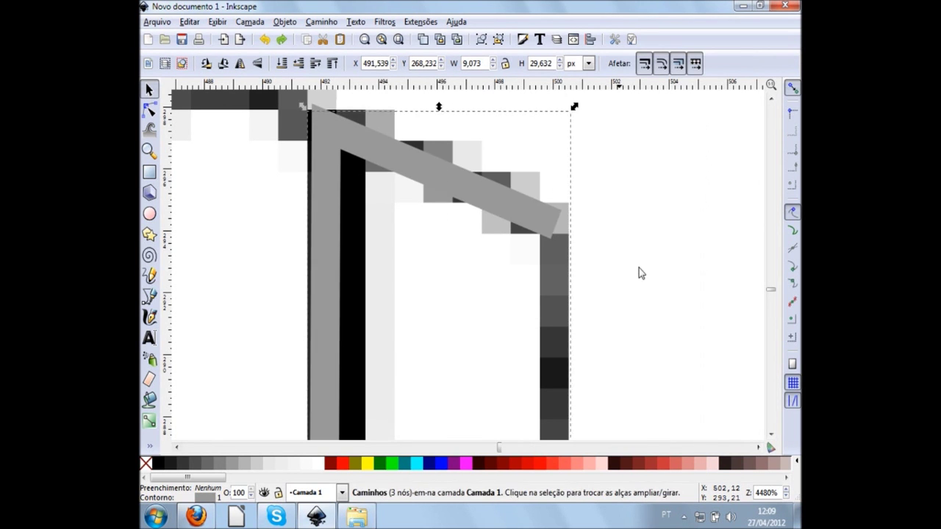
pyautogui.press('Escape')
pyautogui.scroll(-5, 599, 312)
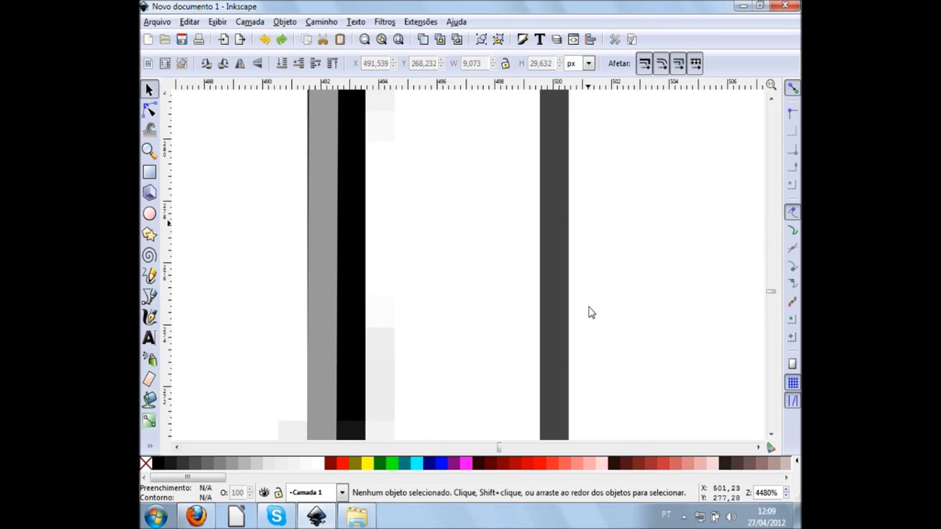
pyautogui.scroll(-10, 500, 329)
pyautogui.scroll(-8, 366, 163)
pyautogui.scroll(4, 340, 246)
pyautogui.moveTo(340, 248); pyautogui.dragTo(392, 268)
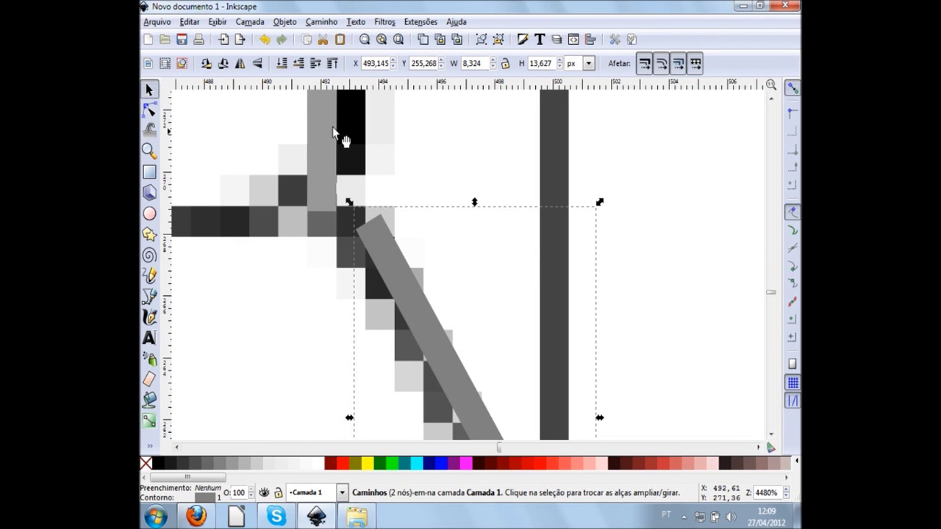
pyautogui.moveTo(332, 190); pyautogui.dragTo(282, 175)
pyautogui.click(629, 207)
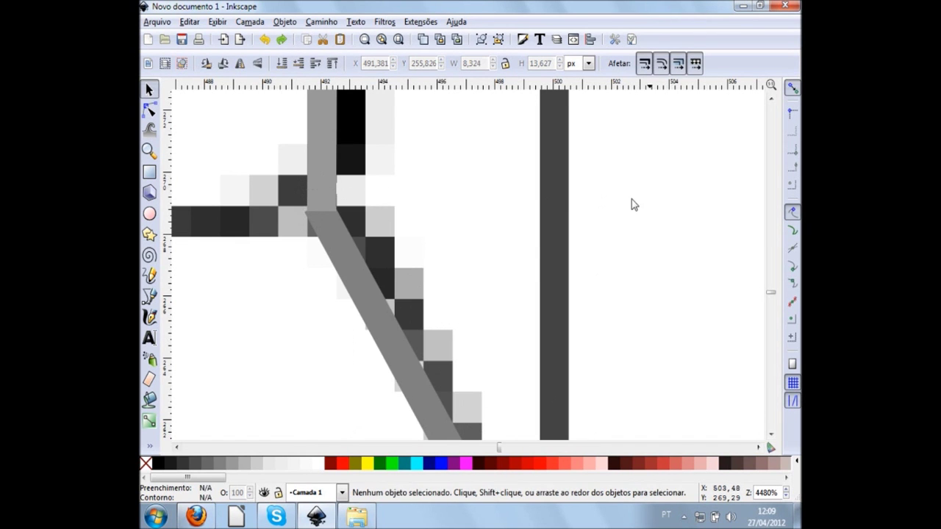
# Select the lower diagonal stroke, then the three-node stroke, to check their positions
pyautogui.scroll(-2, 490, 330)
pyautogui.scroll(-2, 566, 290)
pyautogui.scroll(-2, 573, 275)
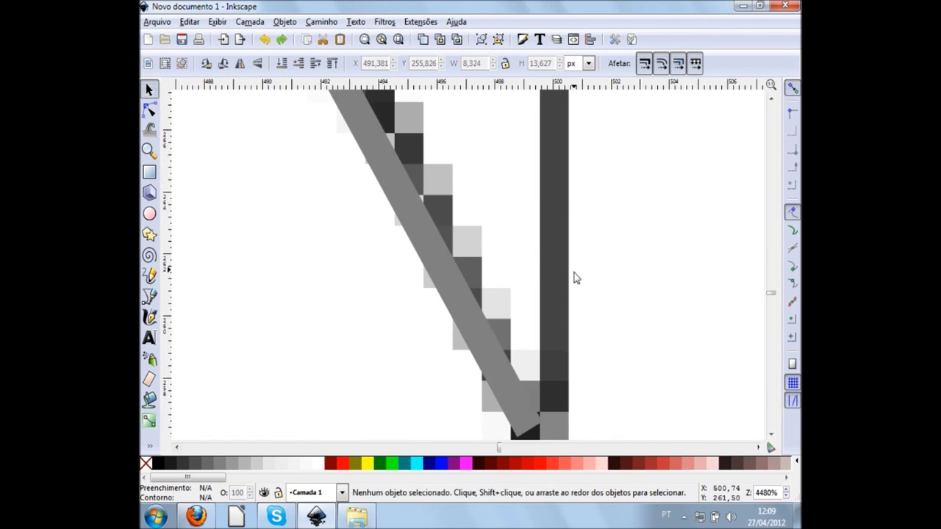
pyautogui.scroll(5, 382, 221)
pyautogui.click(354, 324)
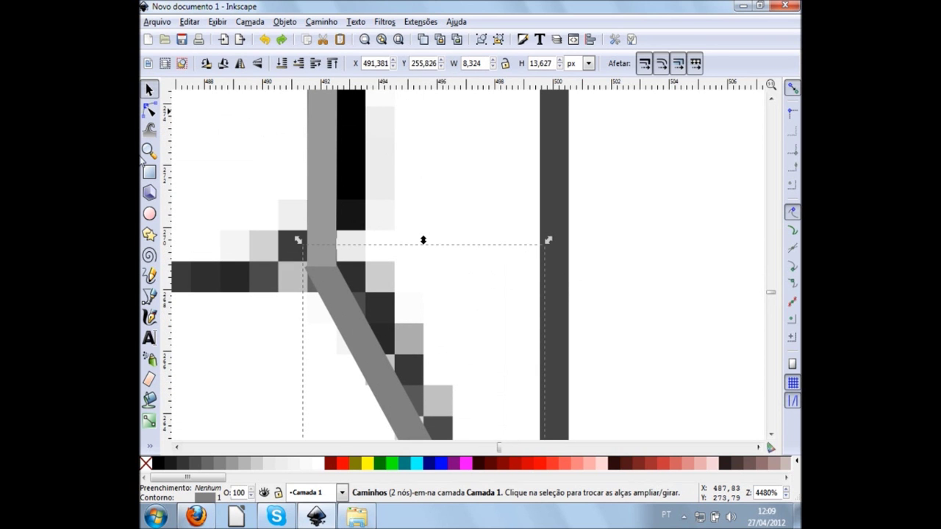
pyautogui.scroll(3, 493, 258)
pyautogui.scroll(2, 493, 258)
pyautogui.scroll(3, 493, 258)
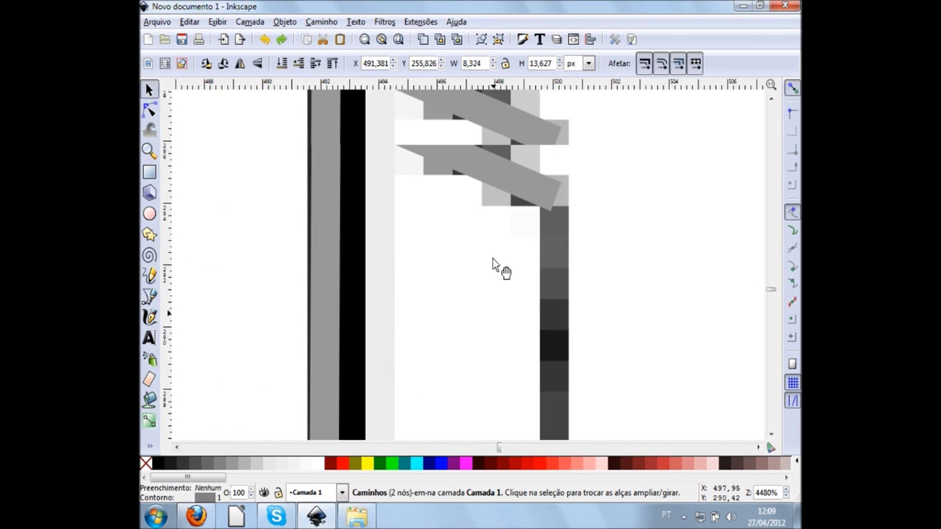
pyautogui.scroll(2, 495, 267)
pyautogui.click(552, 312)
pyautogui.scroll(2, 604, 336)
pyautogui.scroll(1, 594, 342)
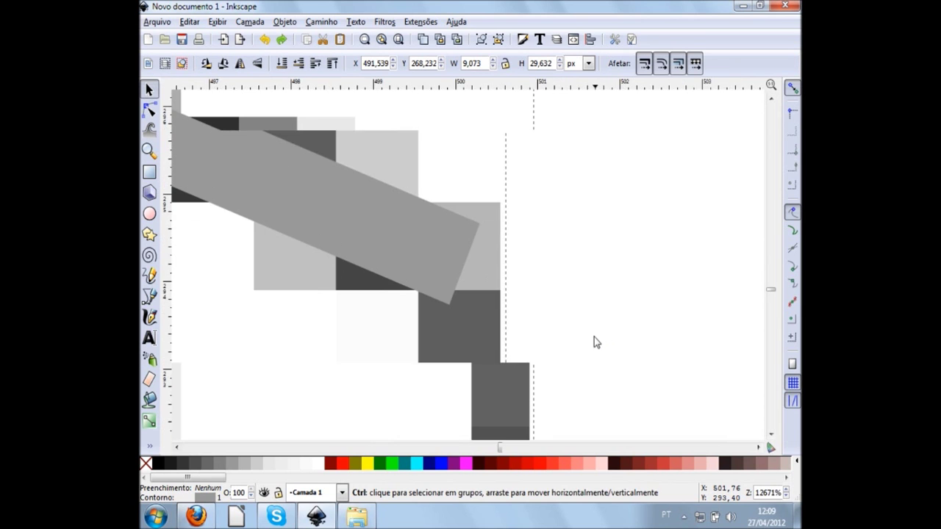
# Continue the outline down the key's right side with the Pencil tool
pyautogui.click(150, 278)
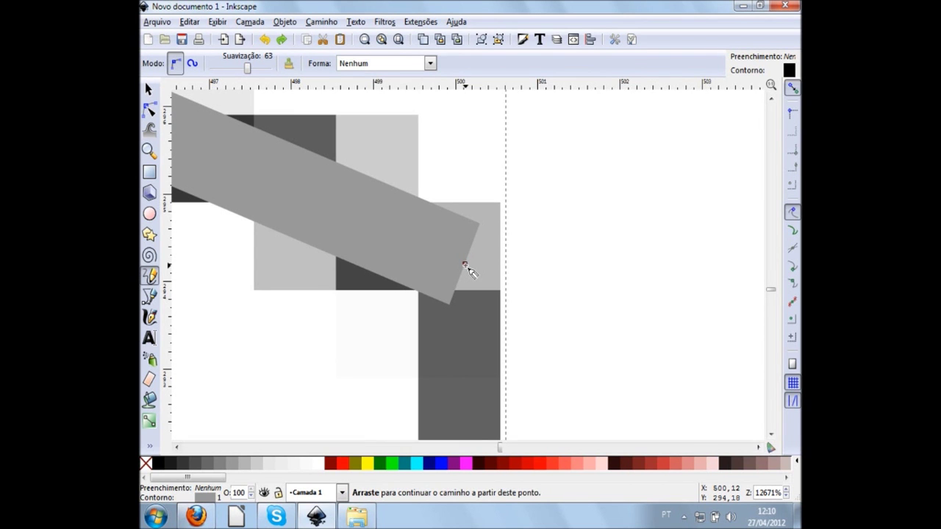
pyautogui.moveTo(465, 265)
pyautogui.mouseDown()
pyautogui.moveTo(458, 357)
pyautogui.moveTo(456, 348)
pyautogui.mouseUp()
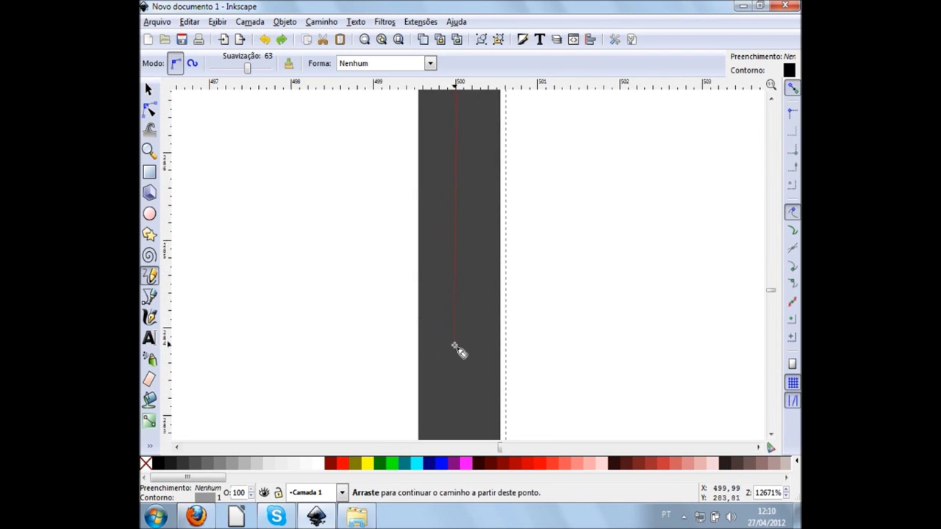
pyautogui.scroll(-2, 455, 345)
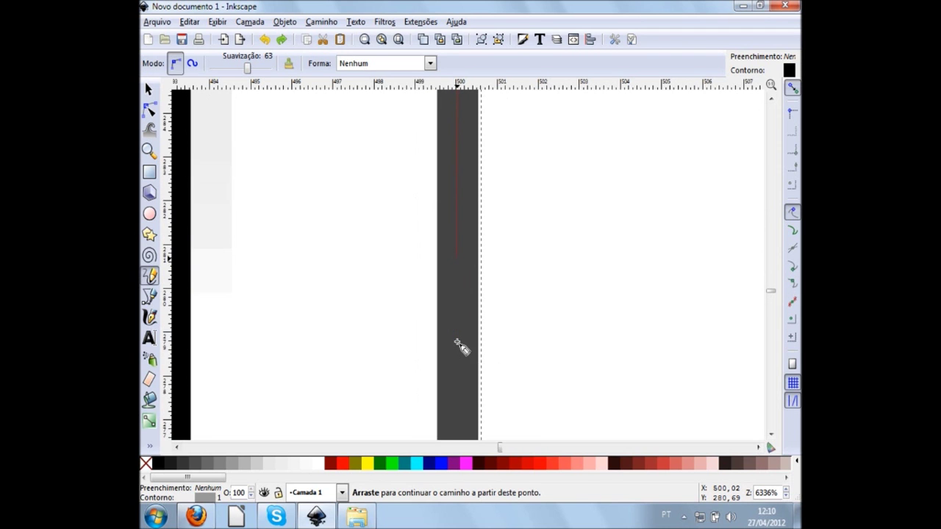
pyautogui.scroll(-3, 457, 346)
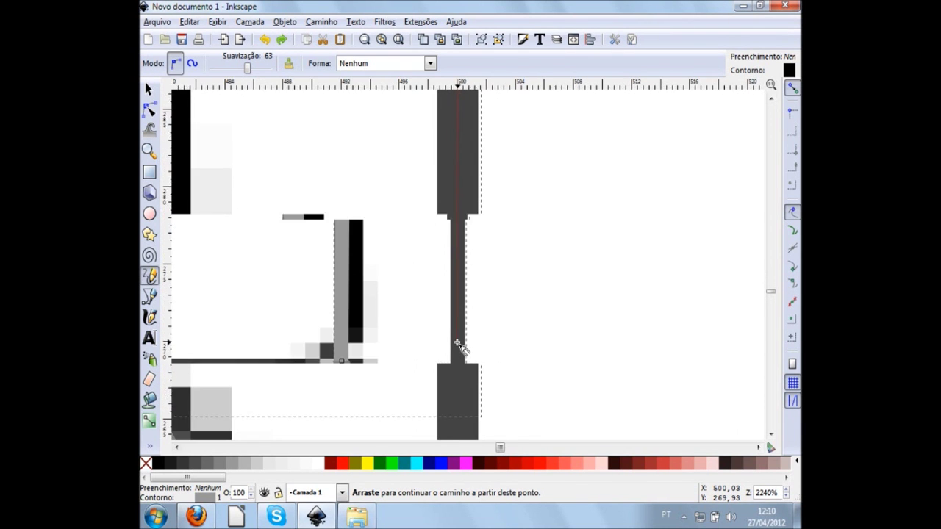
pyautogui.scroll(-3, 459, 346)
pyautogui.scroll(-3, 461, 346)
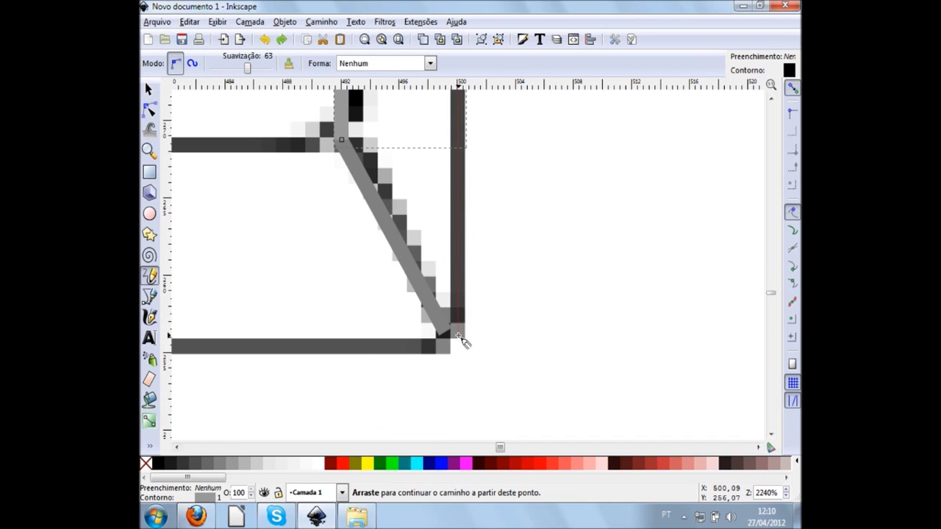
pyautogui.click(459, 335)
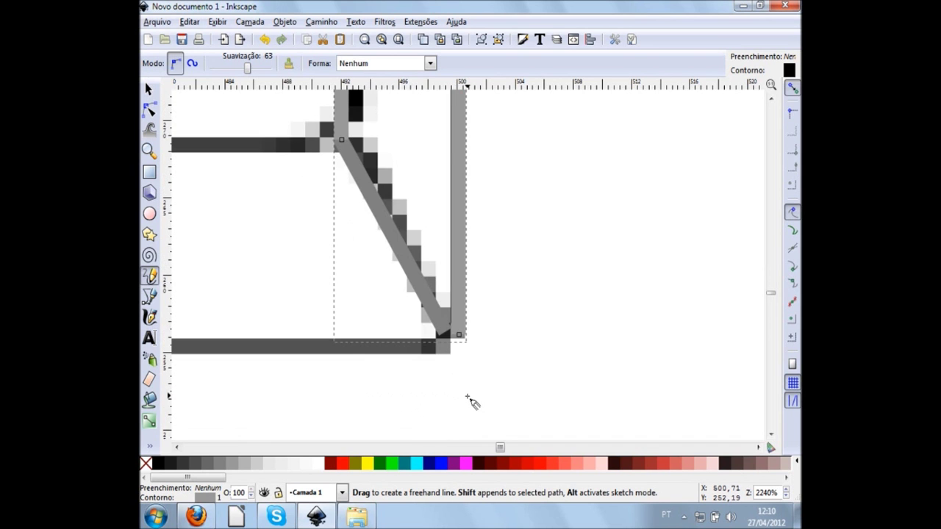
# Resume the path from its end and extend it to the key's bottom-right corner
pyautogui.hscroll(-1, 472, 399)
pyautogui.hscroll(-1, 474, 401)
pyautogui.scroll(1, 477, 400)
pyautogui.scroll(1, 556, 374)
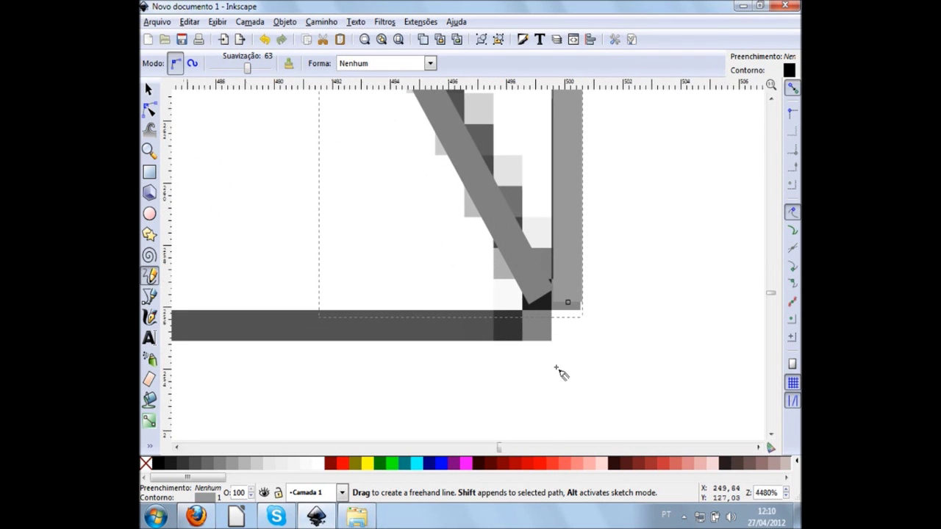
pyautogui.scroll(1, 559, 371)
pyautogui.scroll(1, 584, 323)
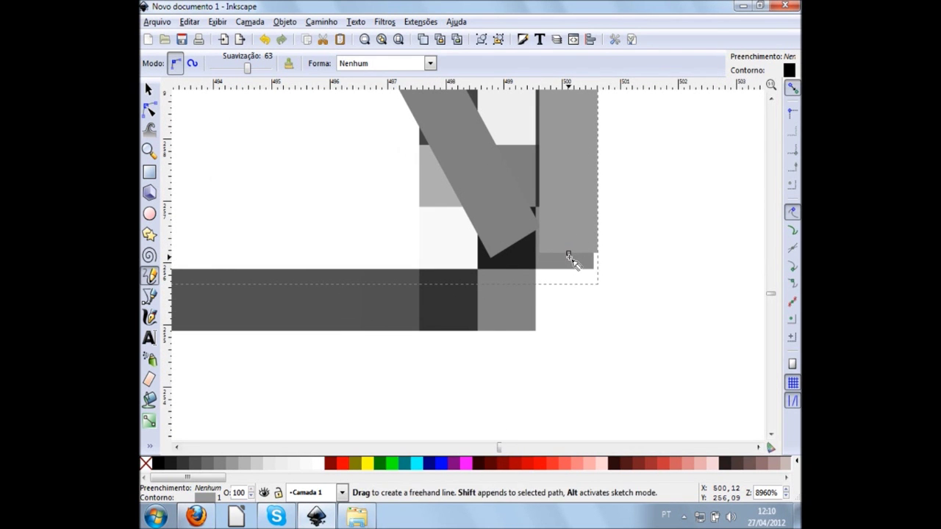
pyautogui.click(568, 254)
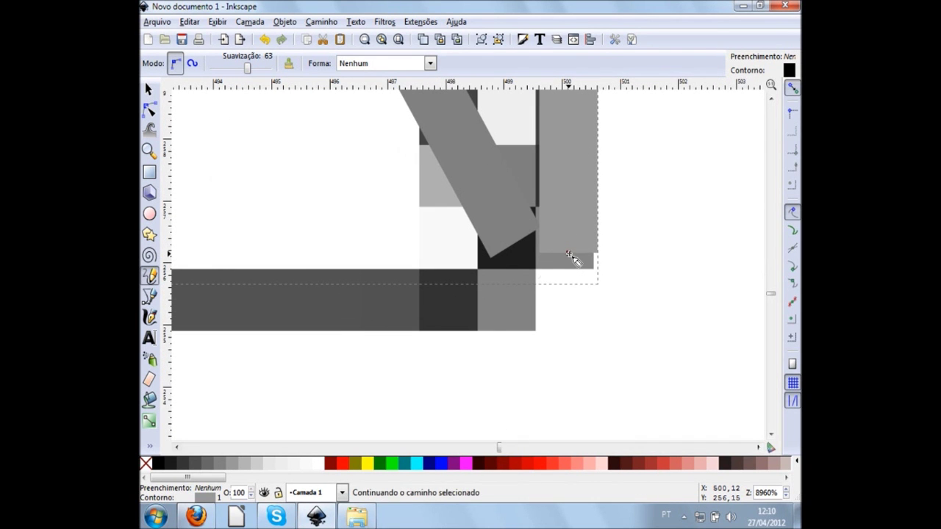
pyautogui.click(486, 303)
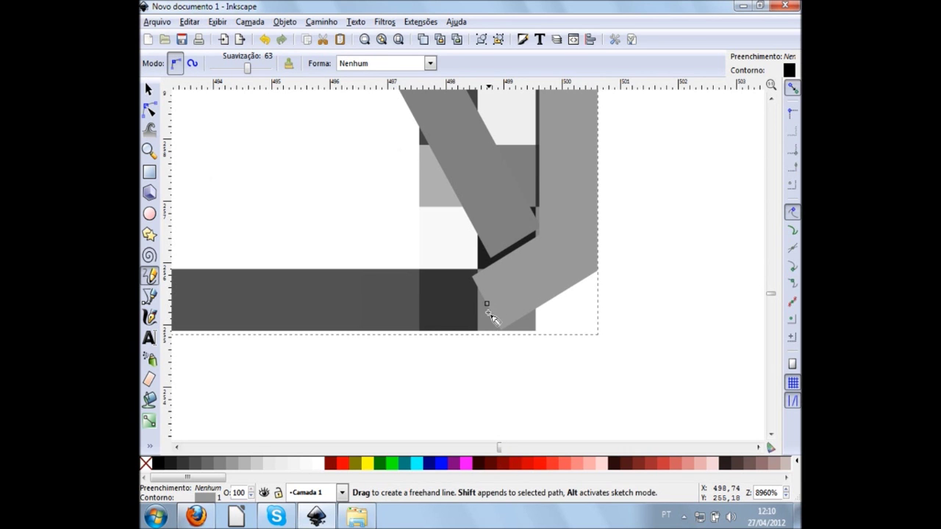
# Trace the outline leftward along the key's whole bottom edge
pyautogui.keyDown('ctrl'); pyautogui.scroll(-3, 485, 335); pyautogui.keyUp('ctrl')
pyautogui.hscroll(-5, 566, 377)
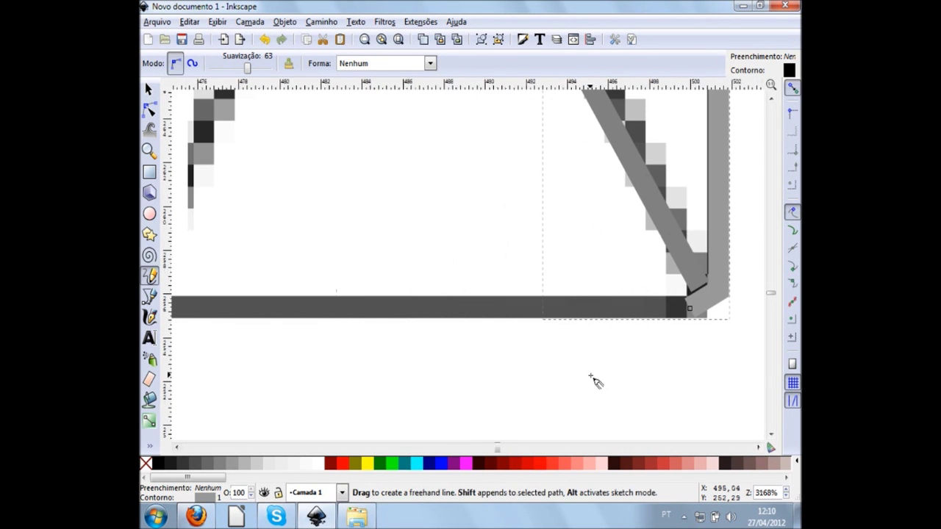
pyautogui.hscroll(-3, 621, 375)
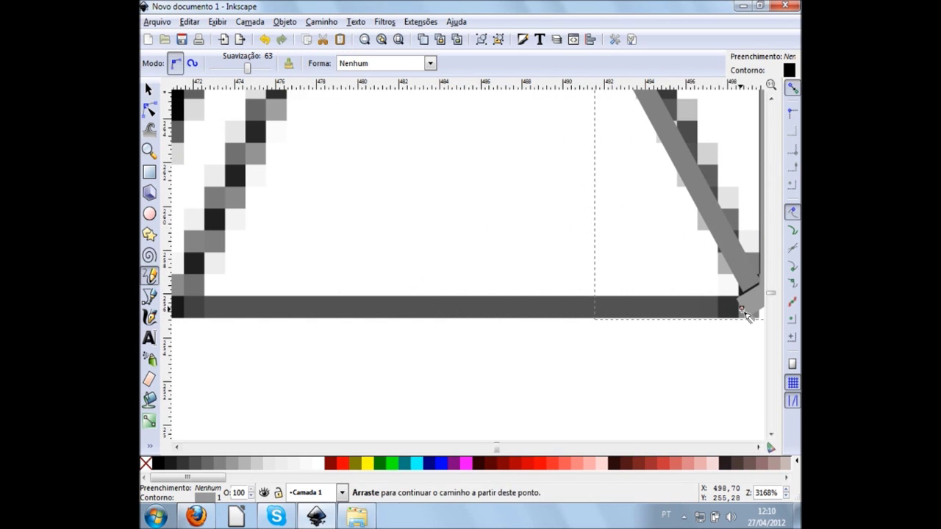
pyautogui.click(743, 309)
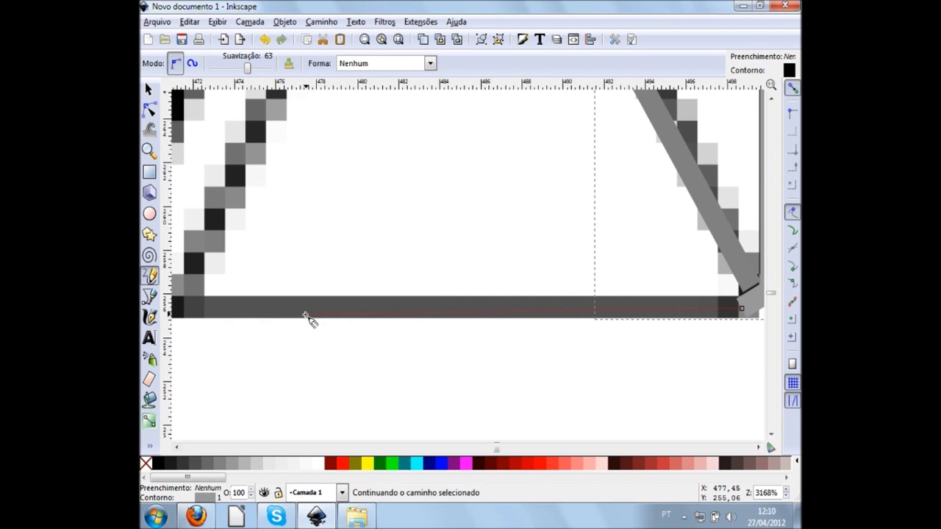
pyautogui.moveTo(673, 315); pyautogui.dragTo(316, 321)
pyautogui.hscroll(-3, 316, 321)
pyautogui.hscroll(-3, 316, 321)
pyautogui.hscroll(-1, 316, 321)
pyautogui.hscroll(-1, 315, 321)
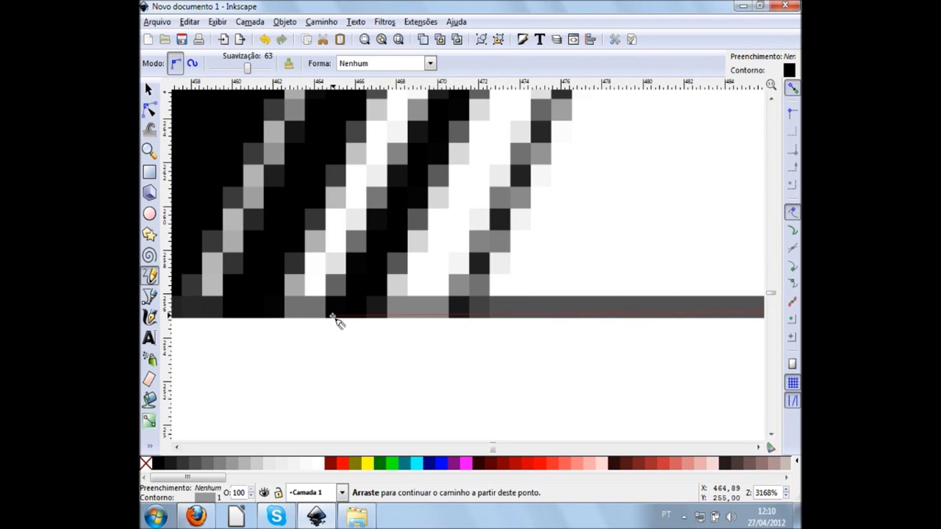
pyautogui.hscroll(3, 332, 319)
pyautogui.hscroll(-3, 333, 318)
pyautogui.hscroll(4, 332, 318)
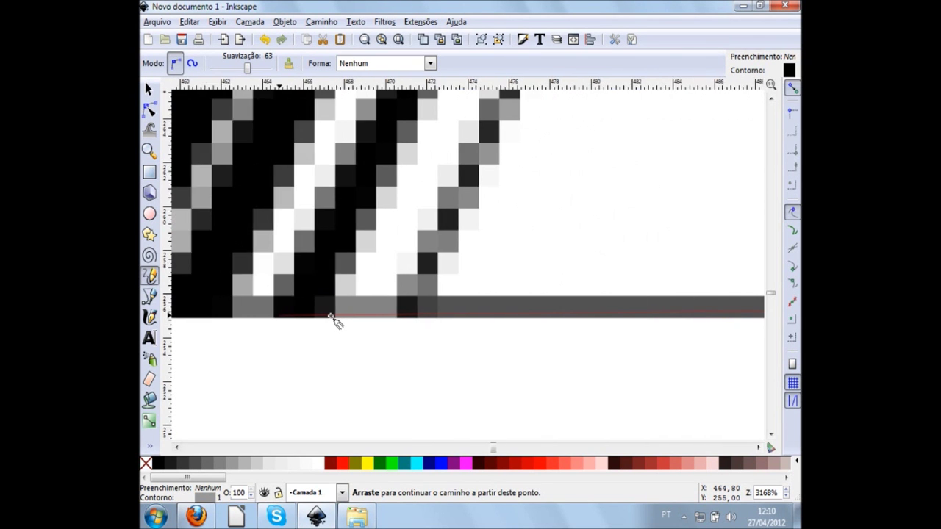
pyautogui.hscroll(2, 332, 318)
pyautogui.hscroll(1, 280, 322)
pyautogui.hscroll(-5, 221, 323)
pyautogui.hscroll(-3, 225, 326)
pyautogui.moveTo(202, 313); pyautogui.dragTo(201, 312)
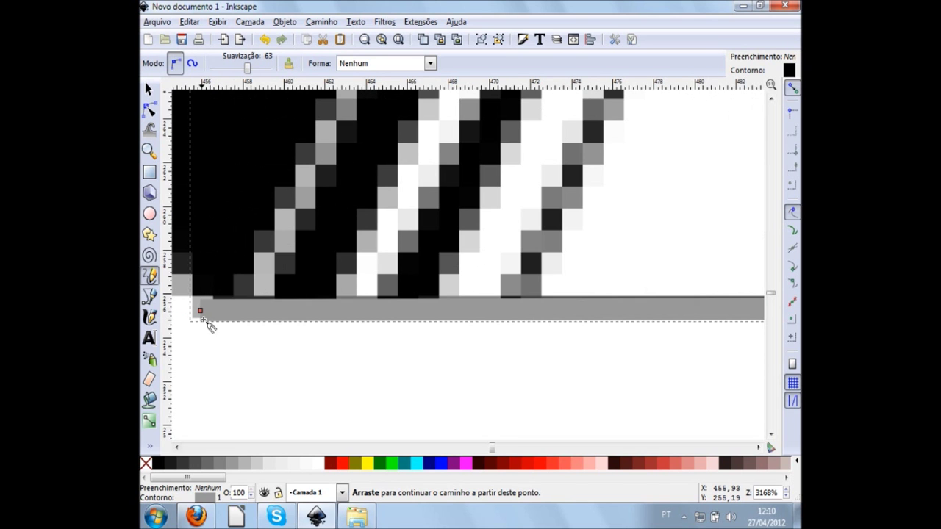
# Angle the outline diagonally up from the bottom-left corner toward the left side
pyautogui.hscroll(-2, 294, 346)
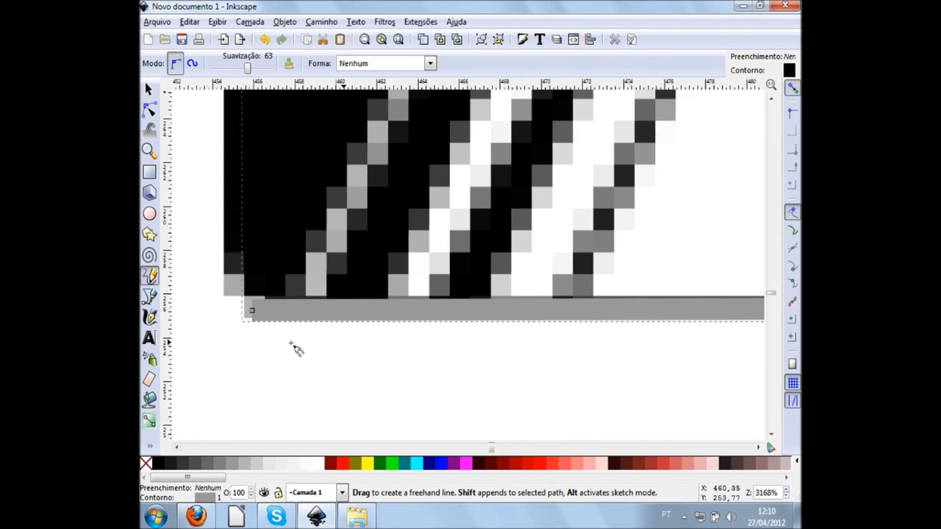
pyautogui.hscroll(-2, 280, 323)
pyautogui.keyDown('ctrl'); pyautogui.scroll(2, 272, 312); pyautogui.keyUp('ctrl')
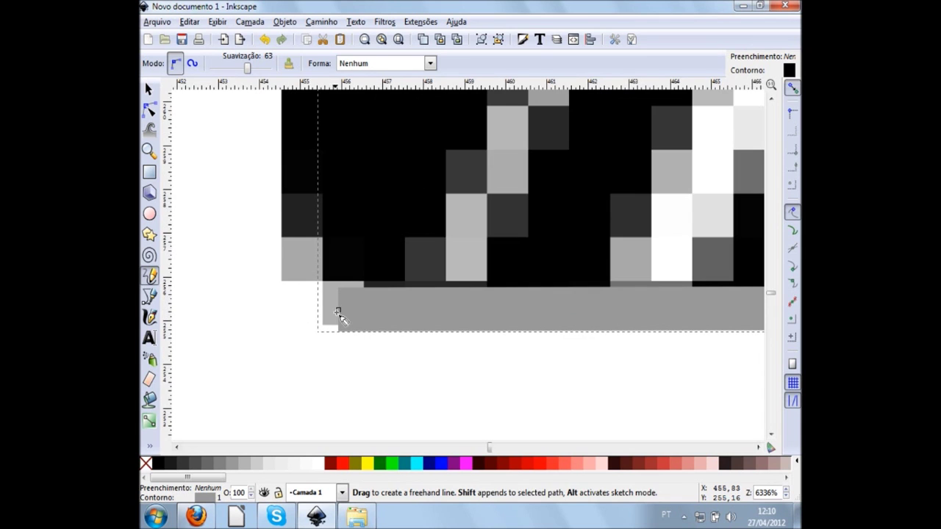
pyautogui.click(338, 309)
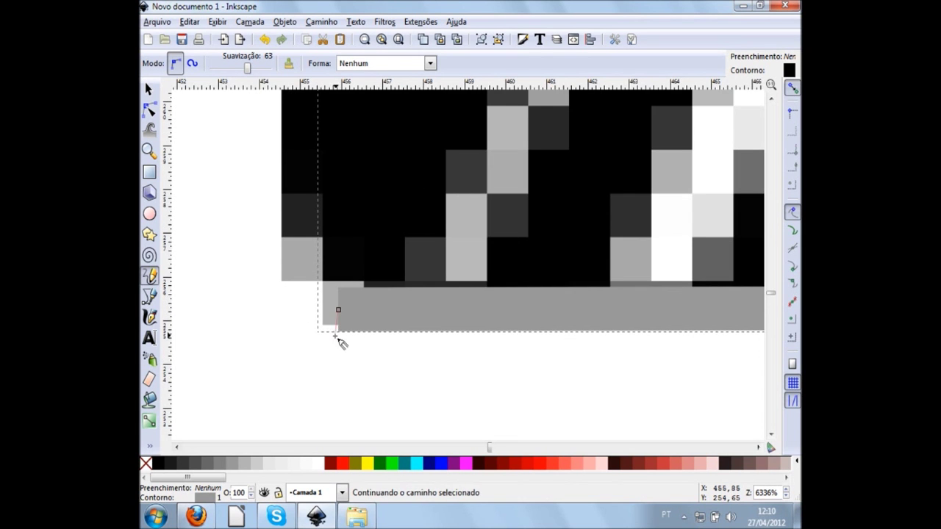
pyautogui.click(294, 259)
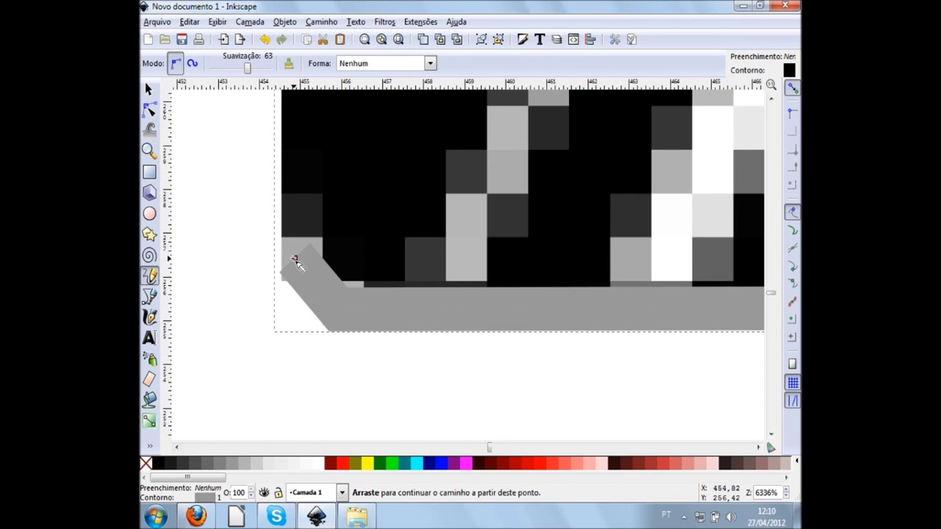
# Trace the outline up the key's left side
pyautogui.moveTo(297, 262)
pyautogui.mouseDown()
pyautogui.moveTo(303, 169)
pyautogui.moveTo(299, 188)
pyautogui.mouseUp()
pyautogui.scroll(5, 304, 169)
pyautogui.scroll(5, 305, 184)
pyautogui.scroll(5, 304, 186)
pyautogui.scroll(5, 304, 186)
pyautogui.scroll(5, 300, 188)
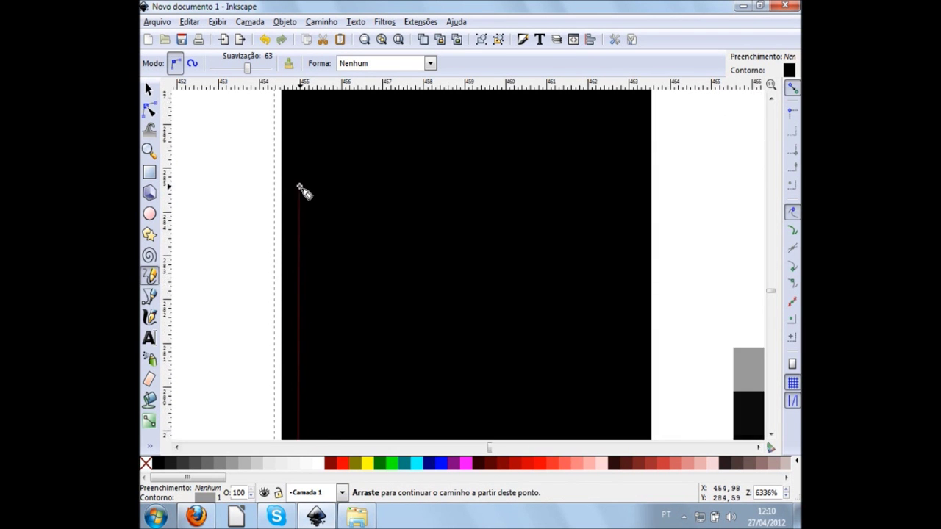
pyautogui.scroll(5, 304, 193)
pyautogui.moveTo(299, 187); pyautogui.dragTo(302, 270)
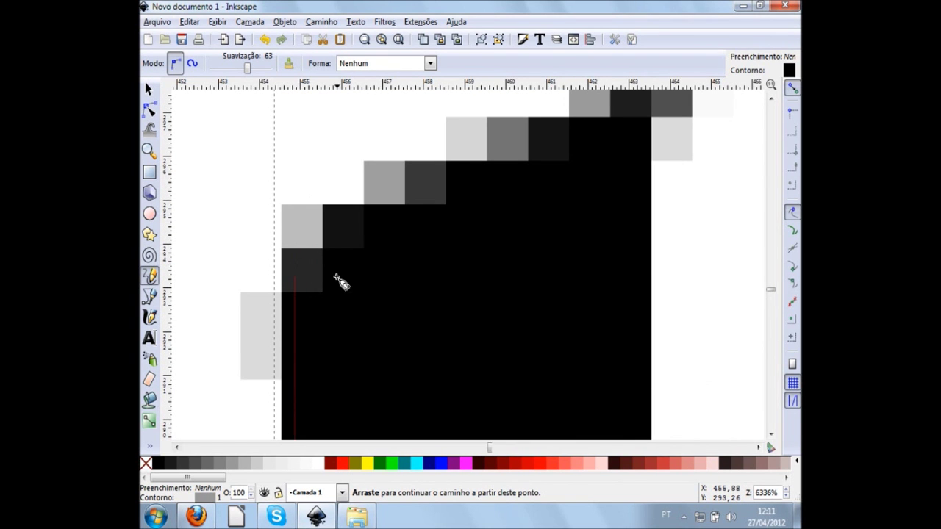
pyautogui.click(296, 278)
pyautogui.click(295, 278)
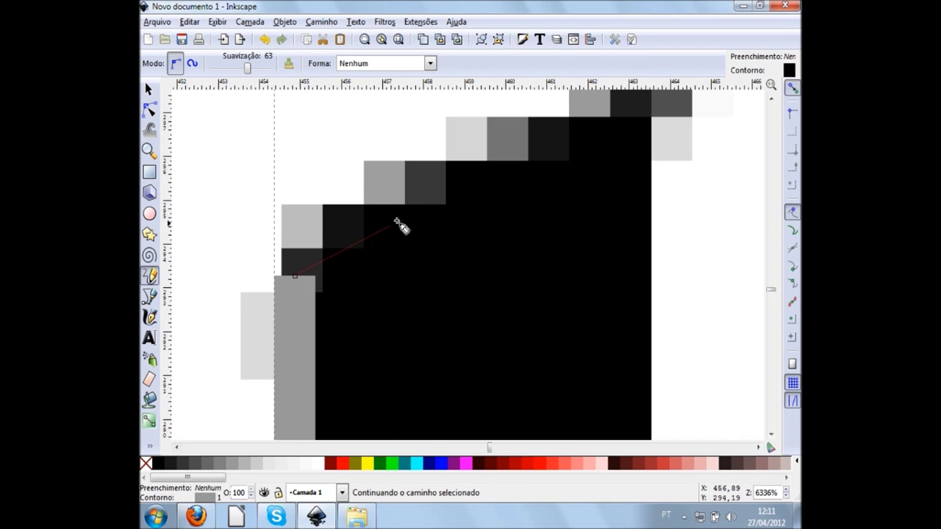
# Add the top-left slanted edge and trace the top edge to the top-right corner
pyautogui.scroll(-1, 573, 138)
pyautogui.scroll(-2, 579, 138)
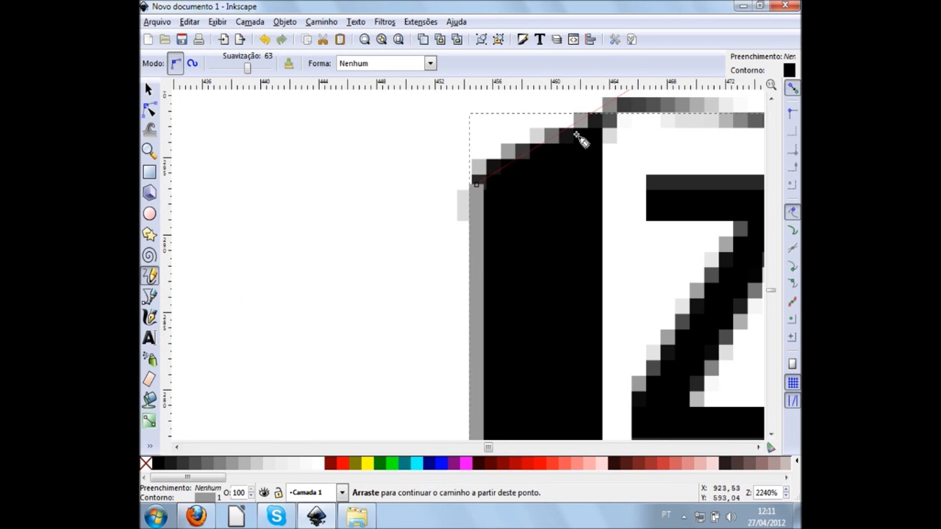
pyautogui.click(614, 107)
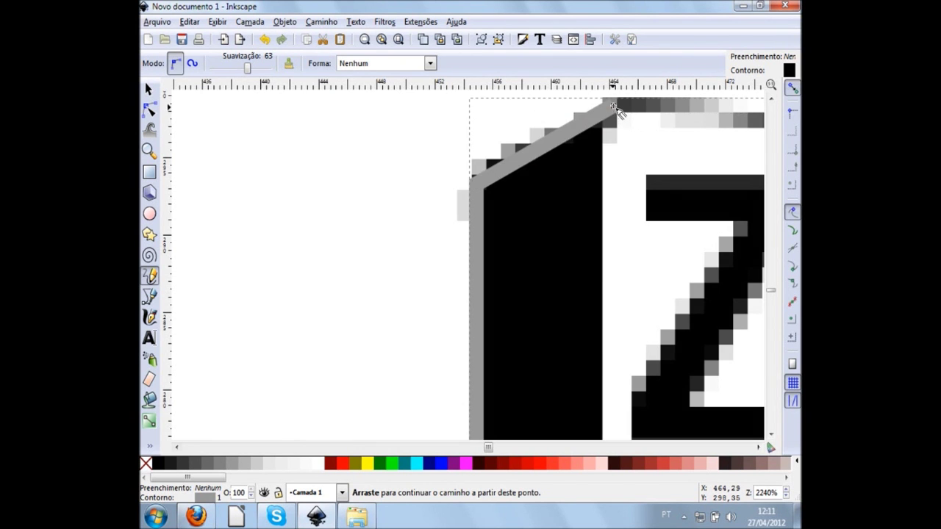
pyautogui.hscroll(3, 610, 110)
pyautogui.hscroll(3, 607, 118)
pyautogui.scroll(2, 499, 204)
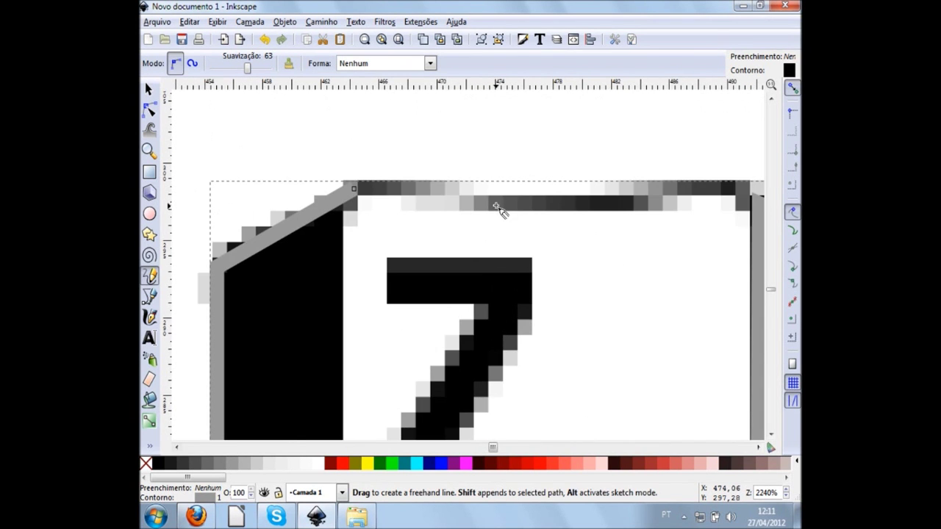
pyautogui.hscroll(2, 562, 219)
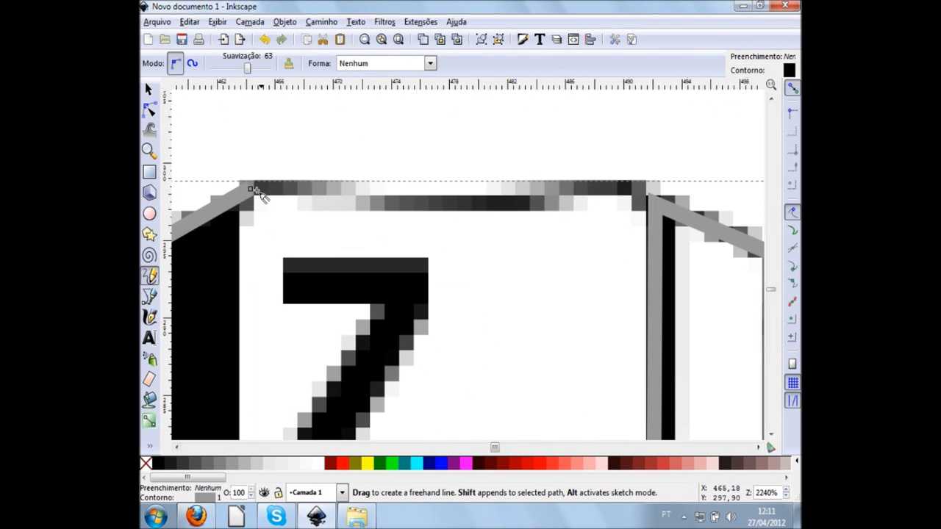
pyautogui.moveTo(249, 191); pyautogui.dragTo(657, 198)
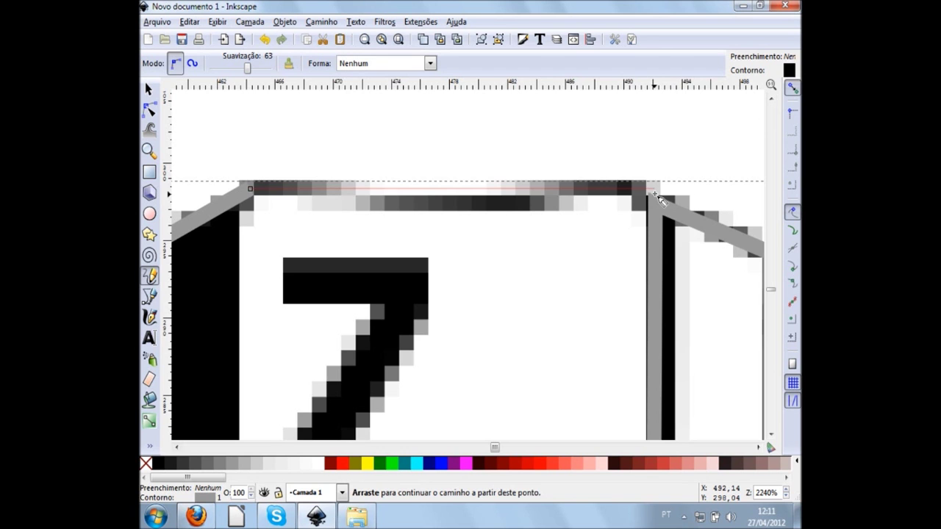
pyautogui.moveTo(659, 199); pyautogui.dragTo(657, 193)
pyautogui.keyDown('ctrl'); pyautogui.scroll(2, 682, 195); pyautogui.keyUp('ctrl')
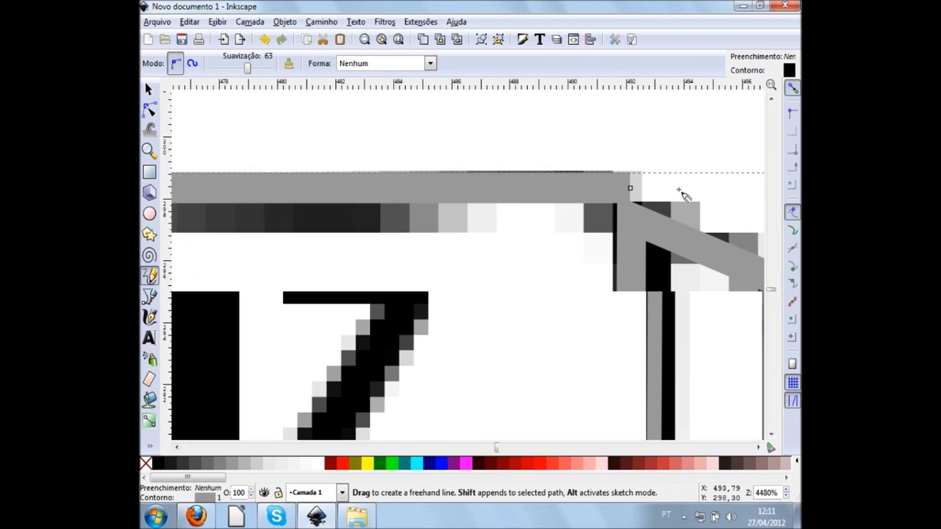
pyautogui.keyDown('ctrl'); pyautogui.scroll(2, 669, 209); pyautogui.keyUp('ctrl')
pyautogui.keyDown('ctrl'); pyautogui.scroll(1, 599, 253); pyautogui.keyUp('ctrl')
# Stop drawing, select the finished outline path, then deselect it
pyautogui.press('s')
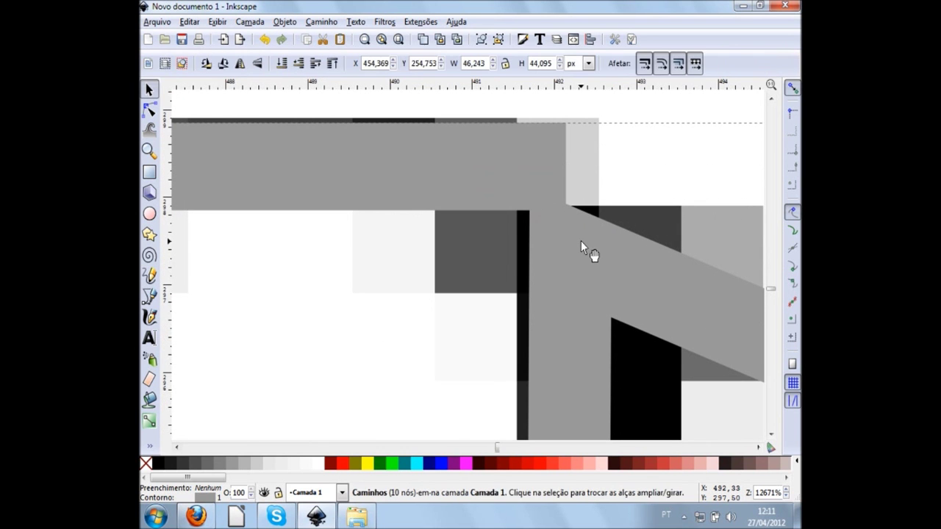
pyautogui.keyDown('ctrl'); pyautogui.scroll(-3, 569, 255); pyautogui.keyUp('ctrl')
pyautogui.keyDown('ctrl'); pyautogui.scroll(-3, 570, 255); pyautogui.keyUp('ctrl')
pyautogui.keyDown('ctrl'); pyautogui.scroll(-1, 570, 256); pyautogui.keyUp('ctrl')
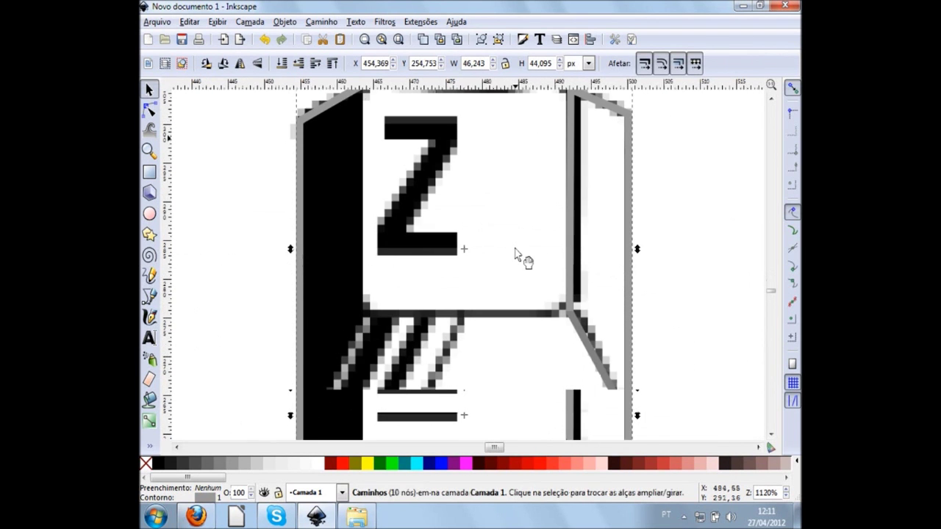
pyautogui.keyDown('ctrl'); pyautogui.scroll(-1, 538, 269); pyautogui.keyUp('ctrl')
pyautogui.click(726, 264)
pyautogui.keyDown('ctrl'); pyautogui.scroll(1, 534, 316); pyautogui.keyUp('ctrl')
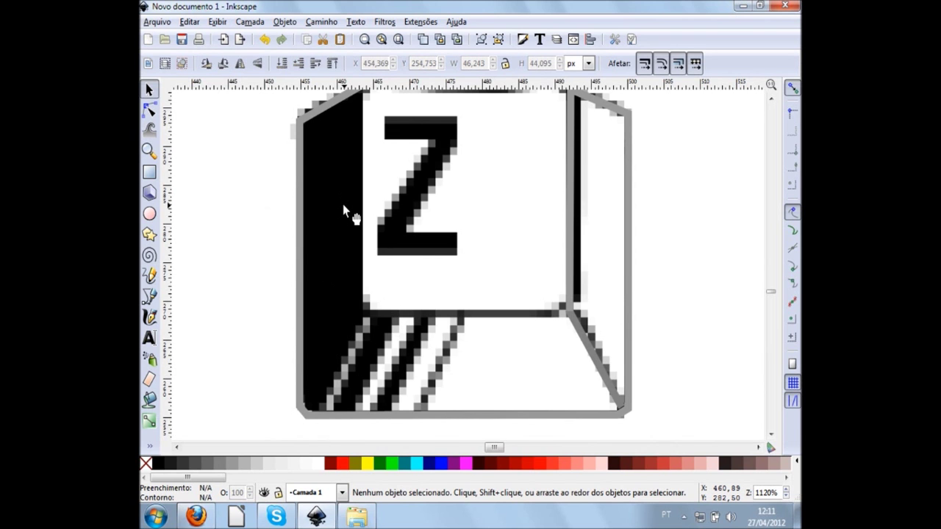
pyautogui.scroll(2, 346, 221)
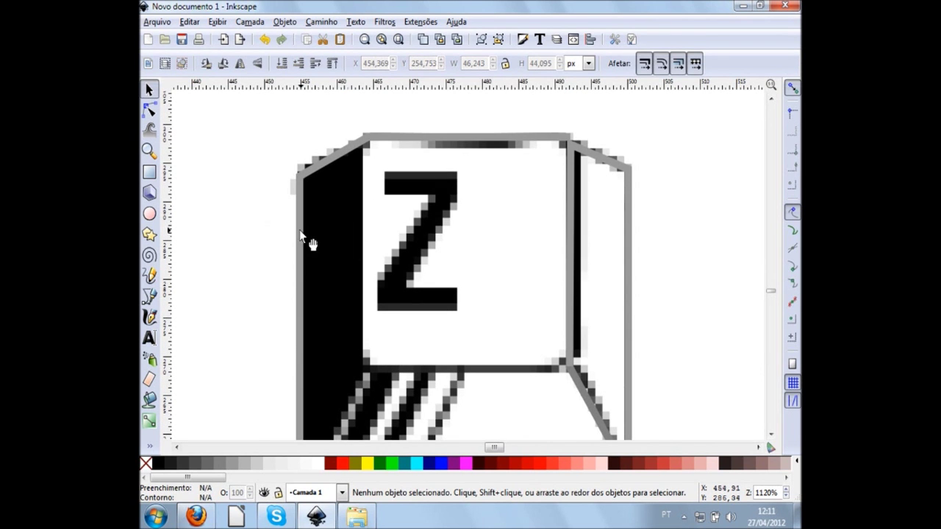
# Trace the front face's inner left edge with the Pencil tool
pyautogui.click(150, 276)
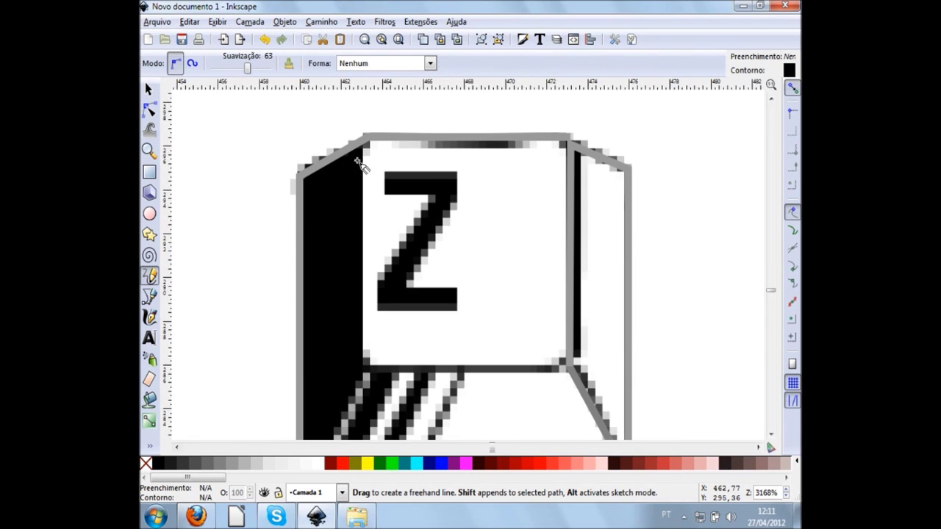
pyautogui.scroll(3, 360, 157)
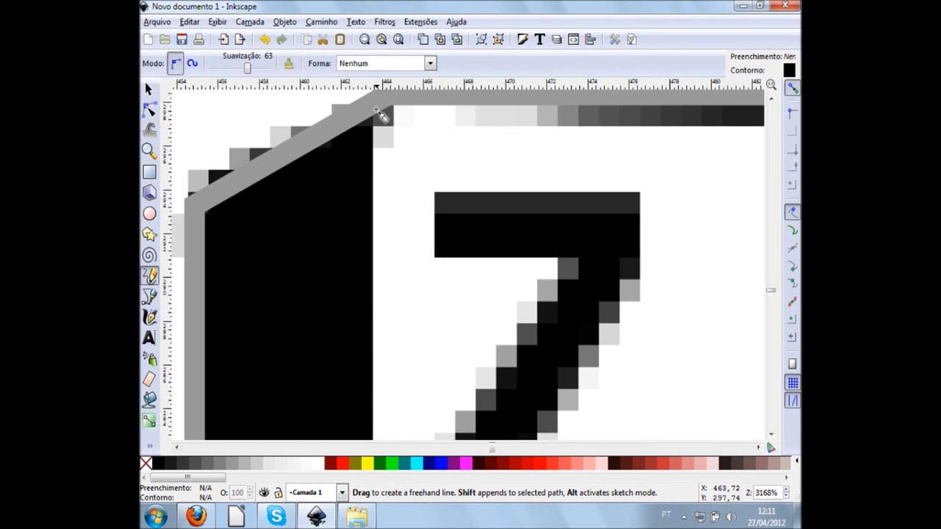
pyautogui.moveTo(377, 113); pyautogui.dragTo(372, 305)
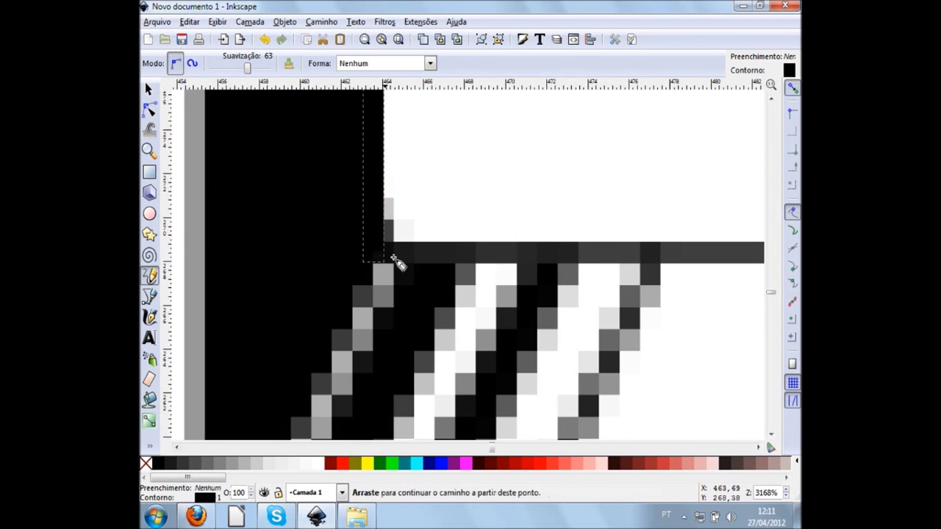
pyautogui.scroll(-3, 397, 261)
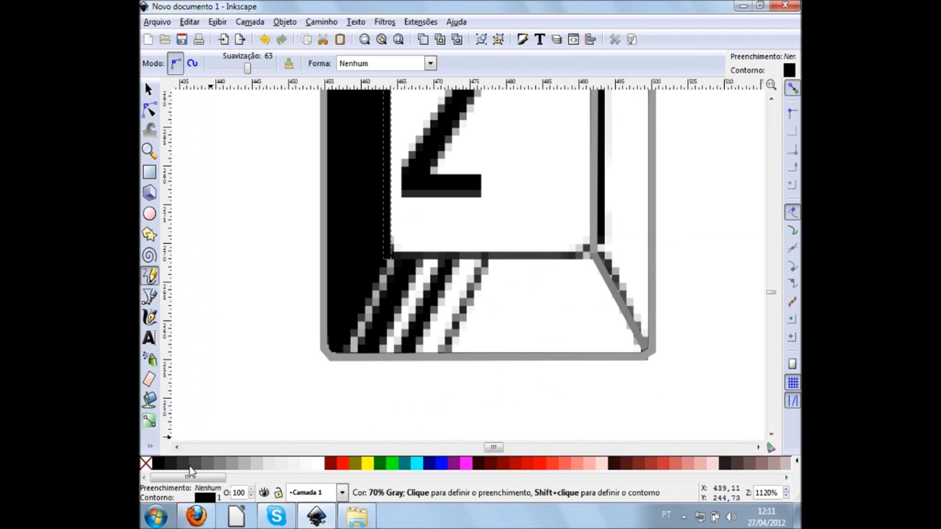
pyautogui.scroll(2, 405, 311)
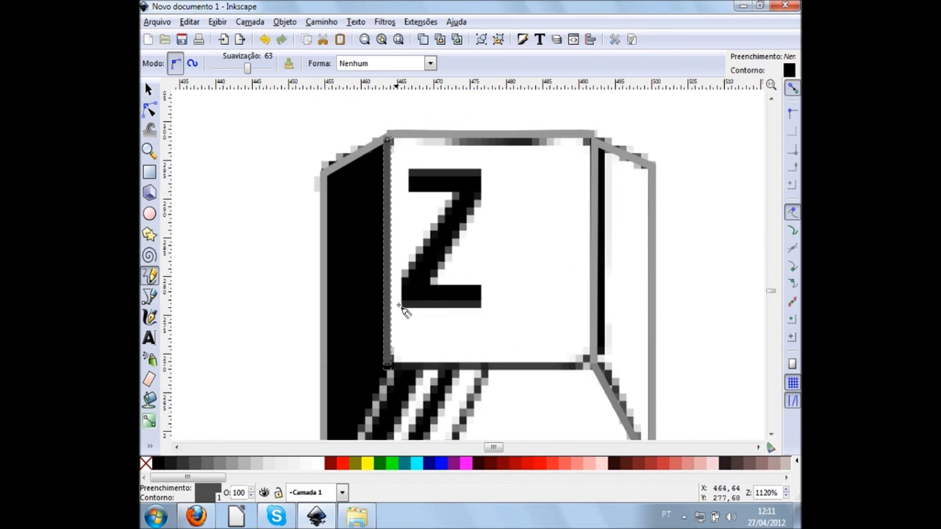
pyautogui.scroll(-1, 405, 311)
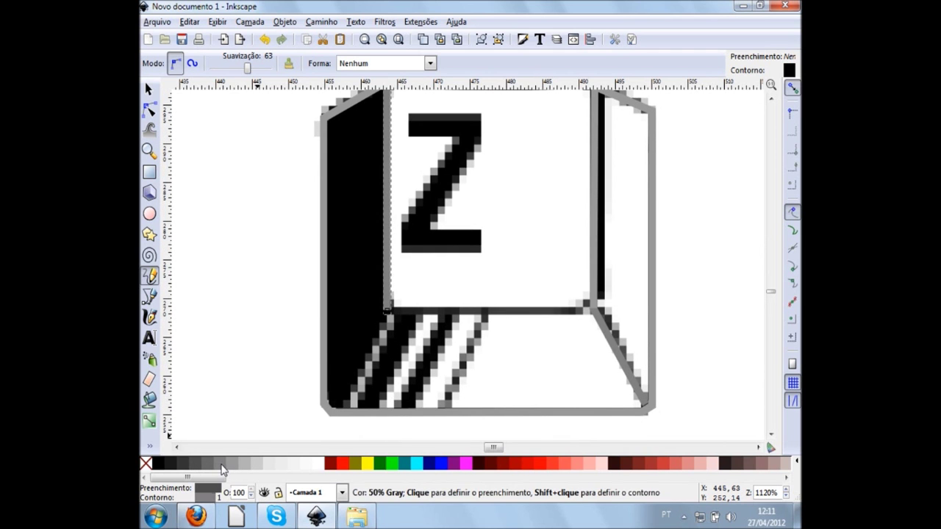
pyautogui.scroll(4, 418, 331)
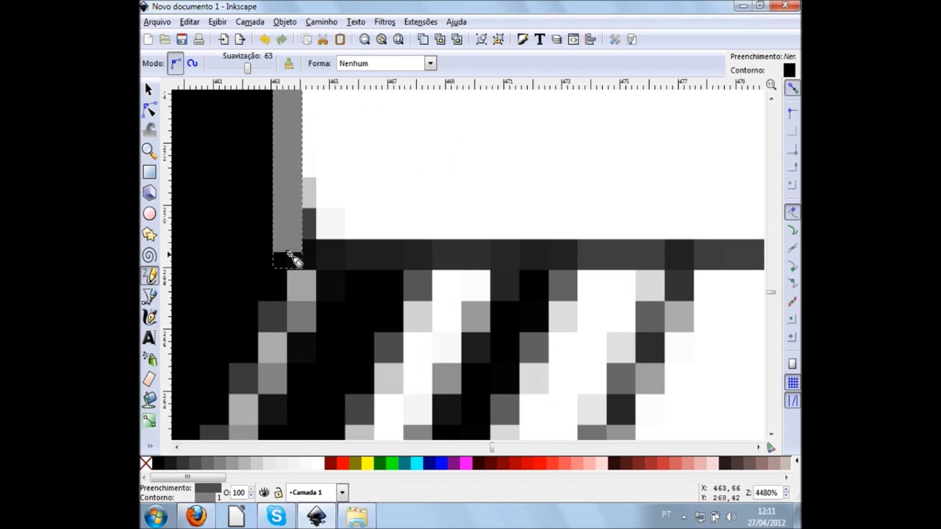
# Extend the outline along the face's bottom edge to its lower-right corner
pyautogui.moveTo(294, 258); pyautogui.dragTo(698, 258)
pyautogui.scroll(-1, 698, 257)
pyautogui.scroll(-2, 699, 257)
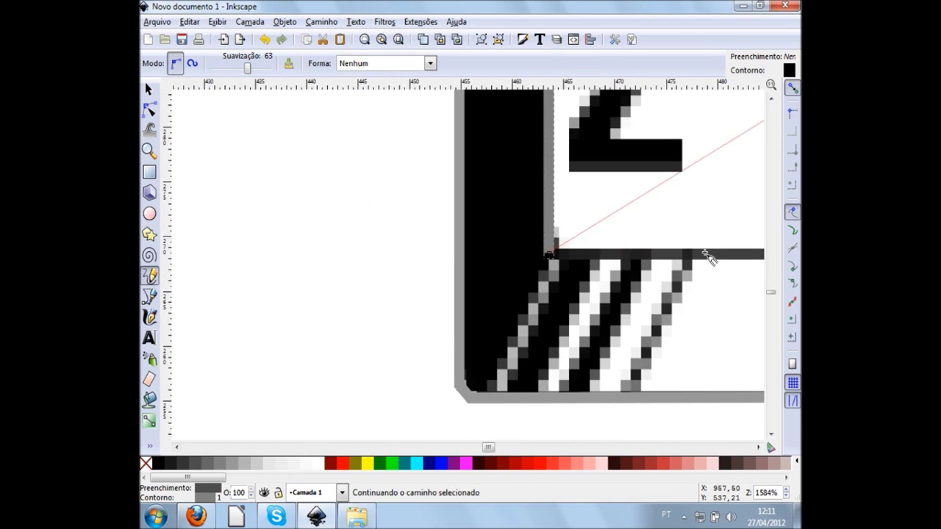
pyautogui.hscroll(1, 735, 258)
pyautogui.hscroll(1, 737, 258)
pyautogui.hscroll(1, 737, 257)
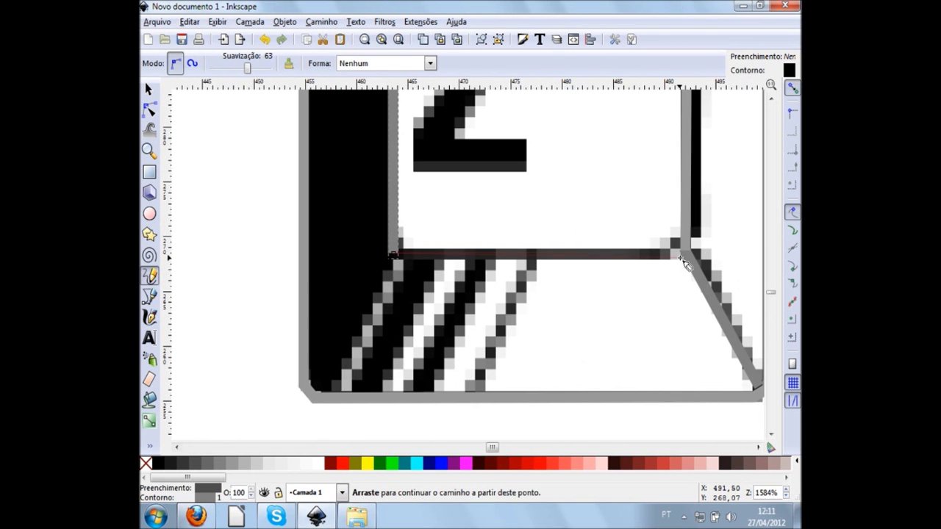
pyautogui.scroll(2, 702, 257)
pyautogui.scroll(3, 662, 254)
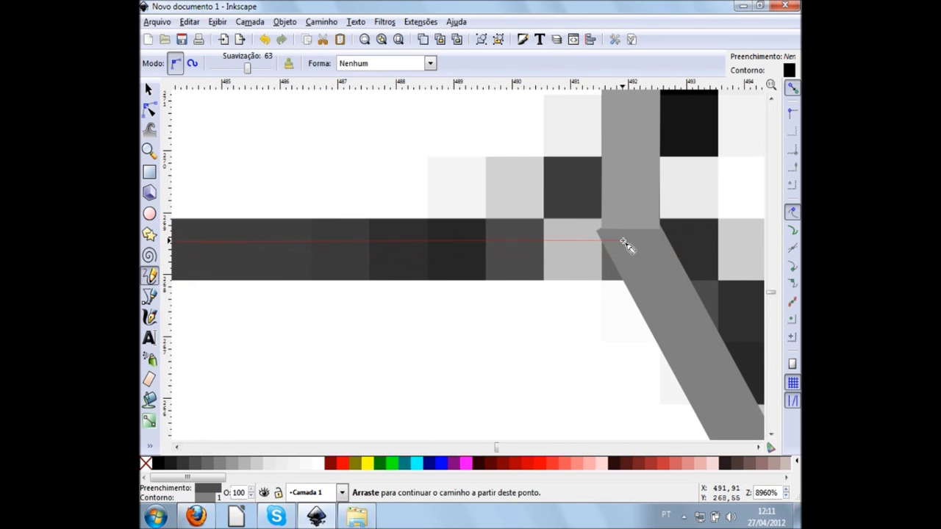
pyautogui.moveTo(621, 252); pyautogui.dragTo(624, 253)
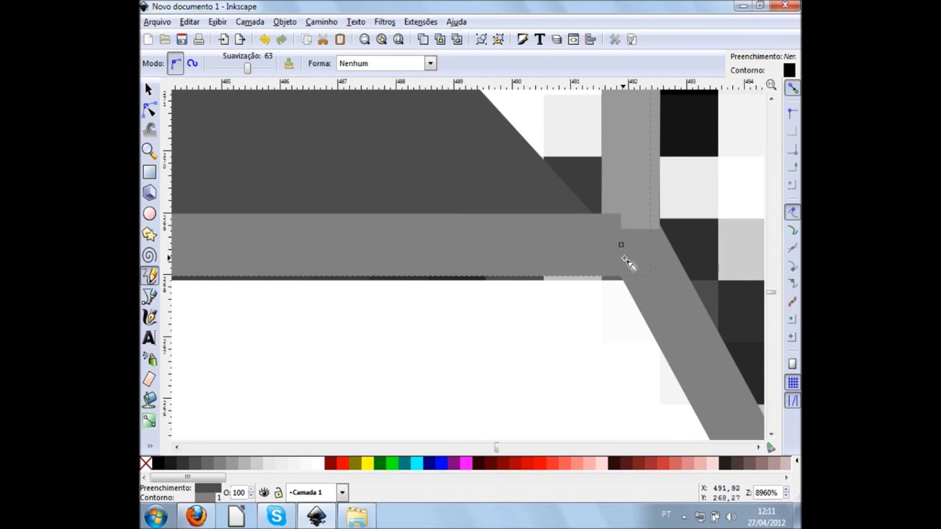
# Undo the dark fill that covers the Z
pyautogui.scroll(-3, 626, 257)
pyautogui.scroll(-2, 626, 263)
pyautogui.scroll(-2, 629, 261)
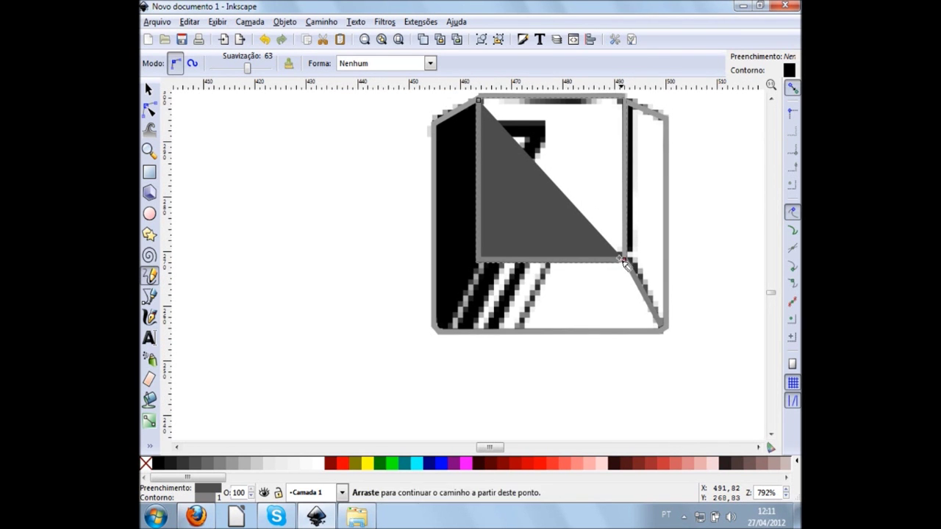
pyautogui.hotkey('ctrl', 'z')
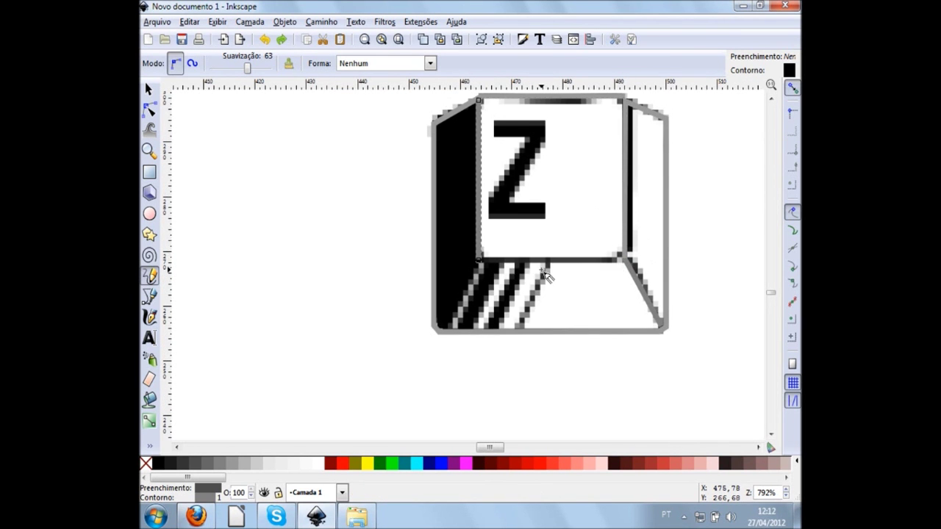
pyautogui.scroll(3, 523, 274)
# Continue the outline up and across the top of the front face
pyautogui.moveTo(363, 244)
pyautogui.mouseDown()
pyautogui.moveTo(547, 257)
pyautogui.moveTo(722, 239)
pyautogui.mouseUp()
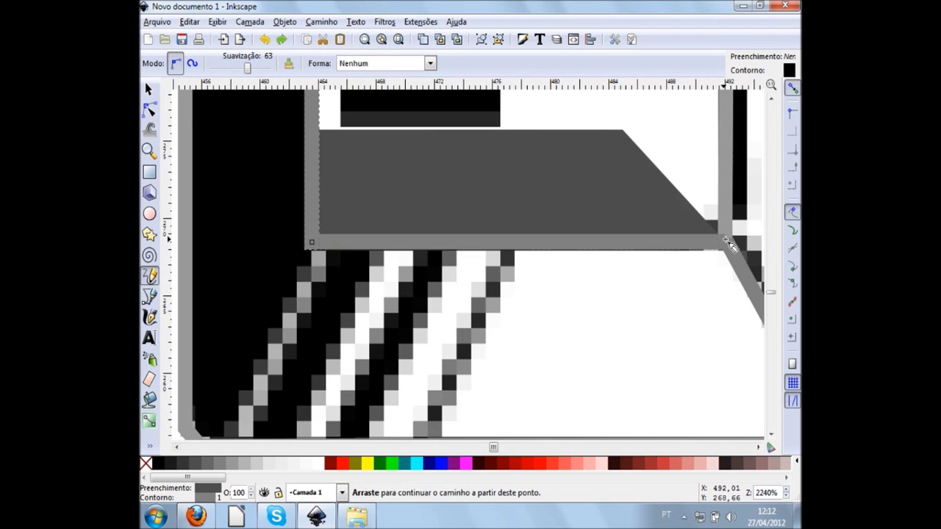
pyautogui.scroll(4, 502, 250)
pyautogui.scroll(-3, 551, 234)
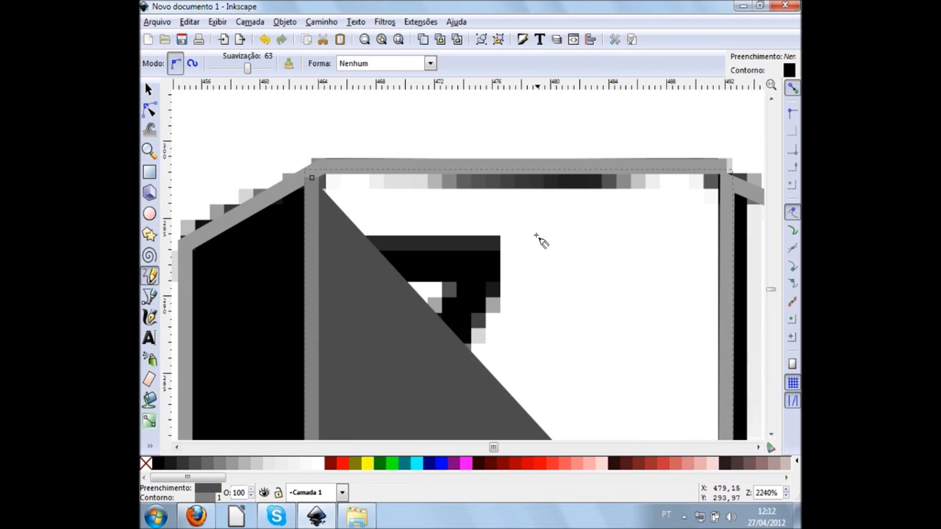
pyautogui.scroll(-2, 494, 325)
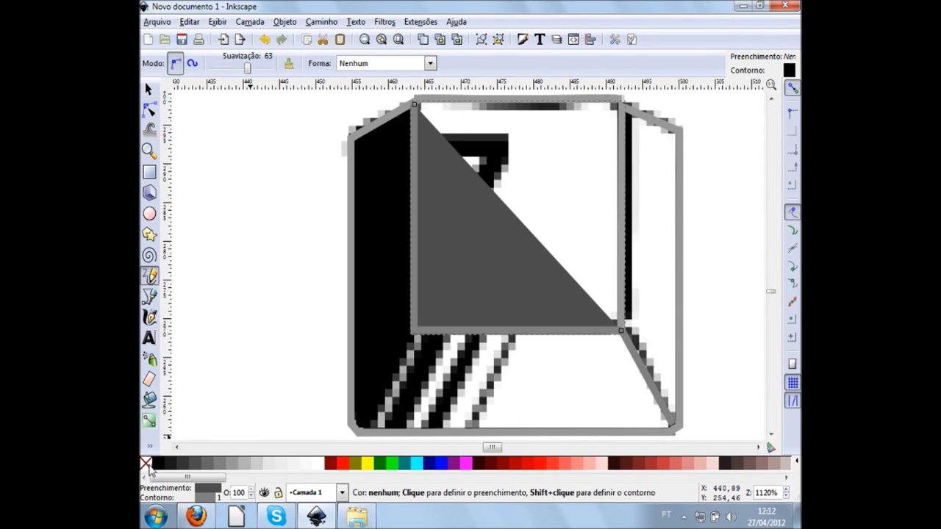
# Set the outline's fill to none so the Z shows through
pyautogui.click(145, 466)
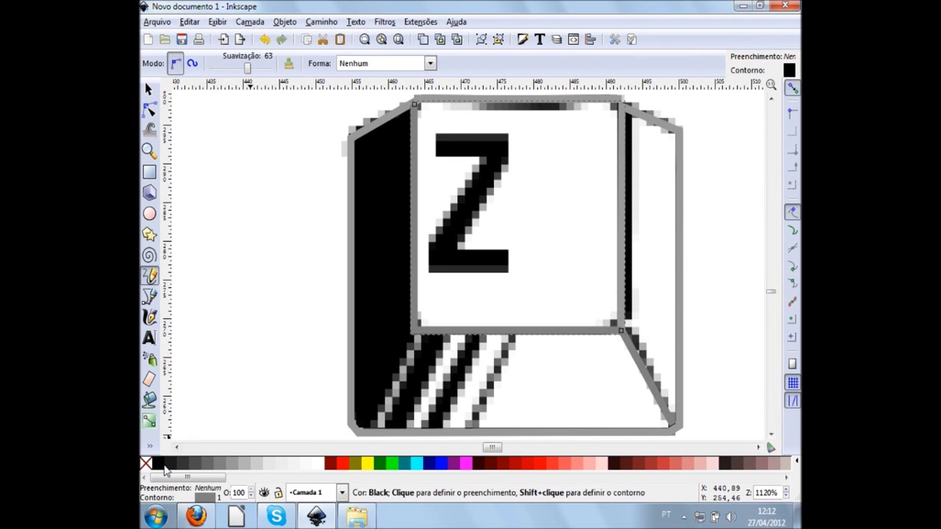
pyautogui.click(164, 467)
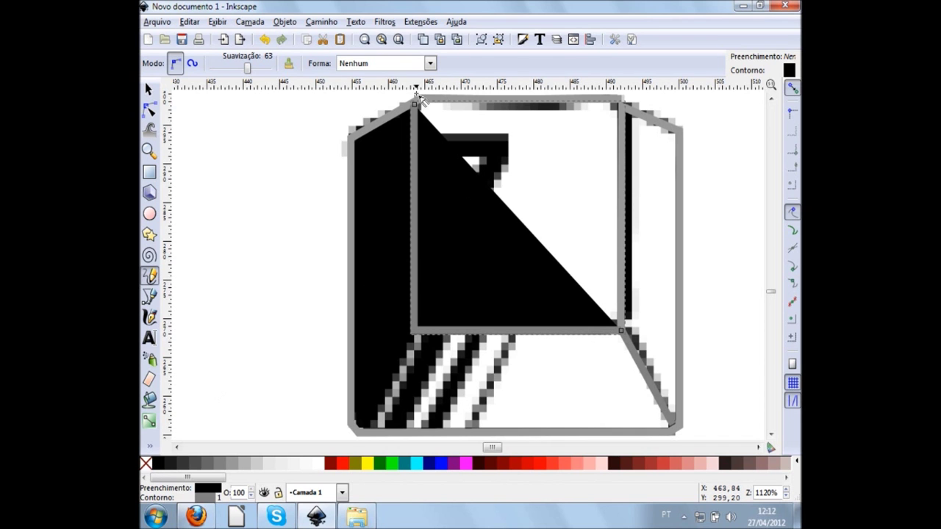
pyautogui.click(146, 466)
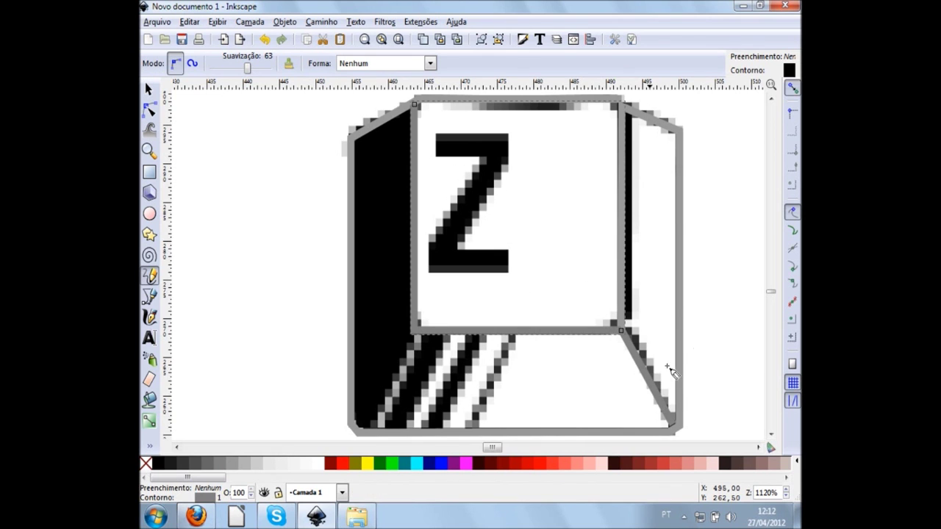
# Draw a Pencil line from the face's inner corner to the key's bottom-left corner
pyautogui.scroll(-1, 680, 345)
pyautogui.scroll(4, 360, 367)
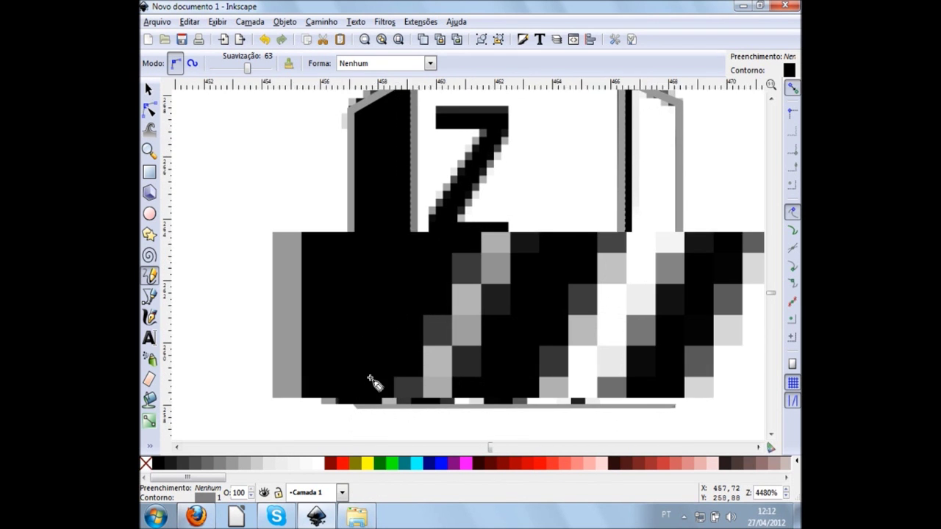
pyautogui.scroll(-3, 405, 326)
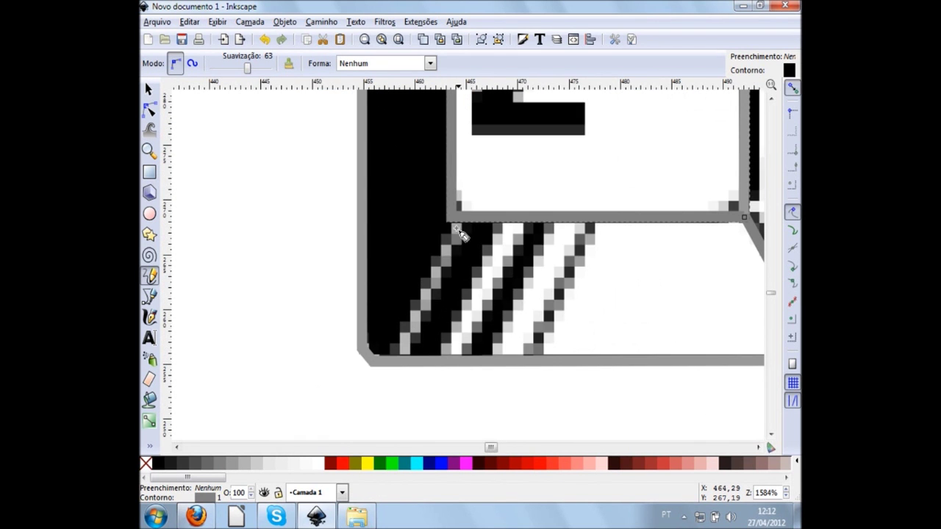
pyautogui.moveTo(447, 219)
pyautogui.mouseDown()
pyautogui.moveTo(365, 355)
pyautogui.moveTo(384, 363)
pyautogui.mouseUp()
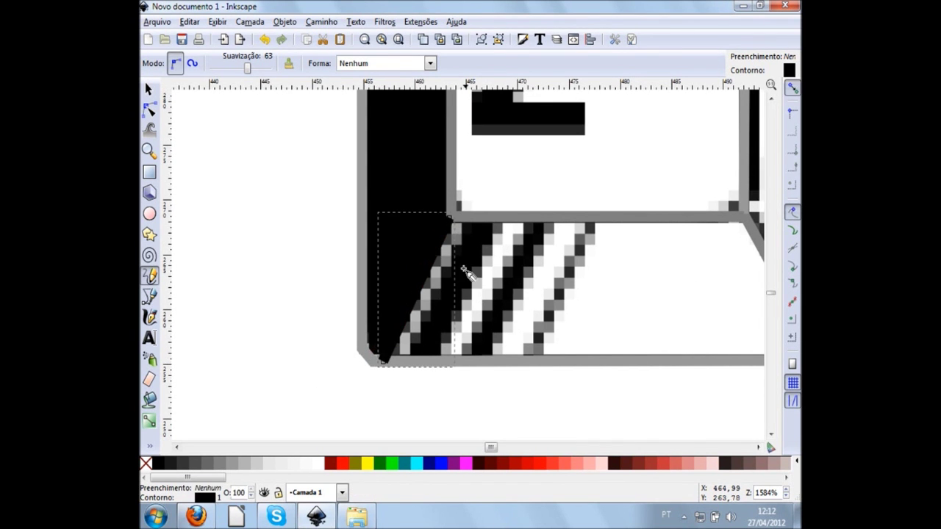
# Give the diagonal line a 50% grey stroke and return to selecting
pyautogui.keyDown('shift'); pyautogui.click(197, 464); pyautogui.keyUp('shift')
pyautogui.keyDown('shift'); pyautogui.click(212, 464); pyautogui.keyUp('shift')
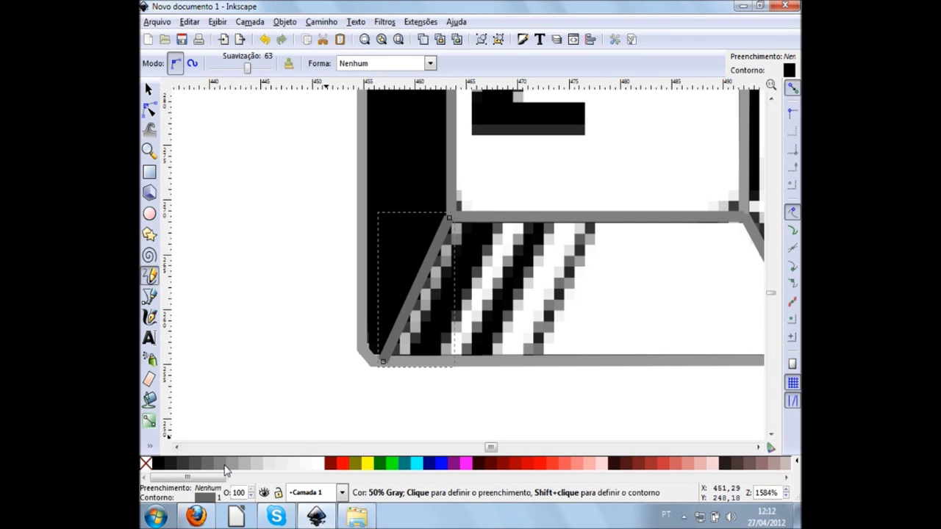
pyautogui.keyDown('shift'); pyautogui.click(227, 464); pyautogui.keyUp('shift')
pyautogui.press('s')
pyautogui.press('Escape')
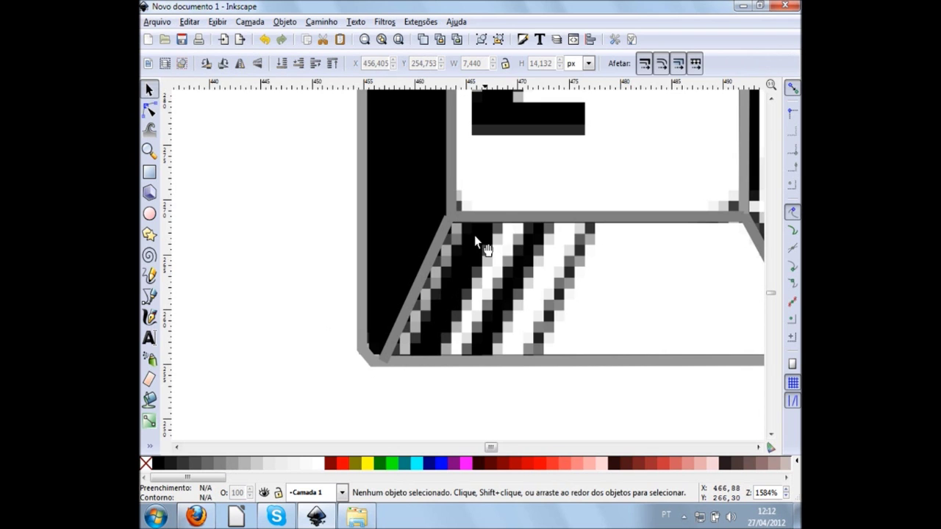
# Move the diagonal line's top node onto the front face's lower-left corner
pyautogui.scroll(4, 467, 216)
pyautogui.click(370, 257)
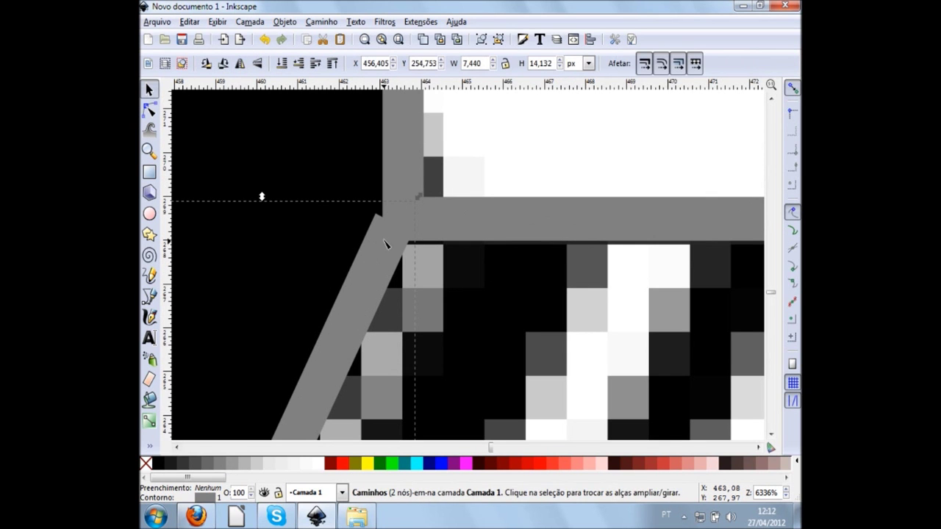
pyautogui.press('n')
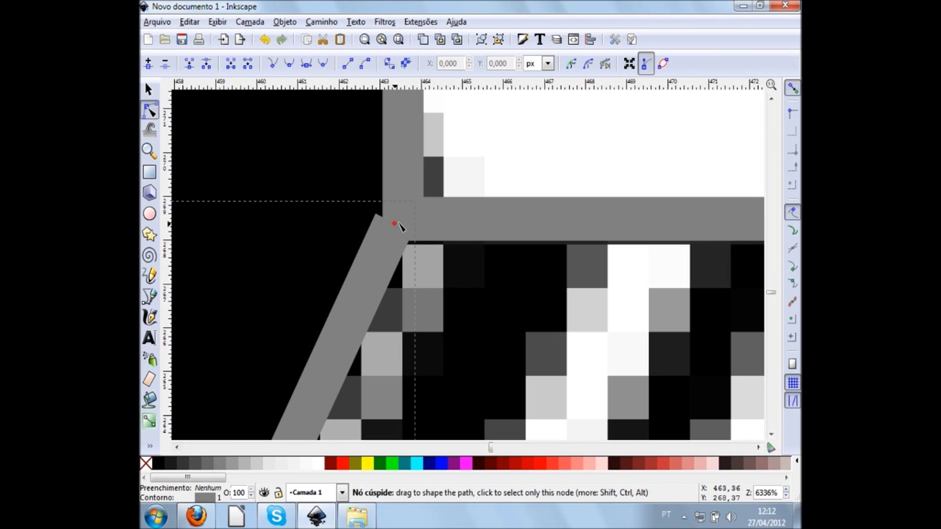
pyautogui.moveTo(397, 223); pyautogui.dragTo(406, 218)
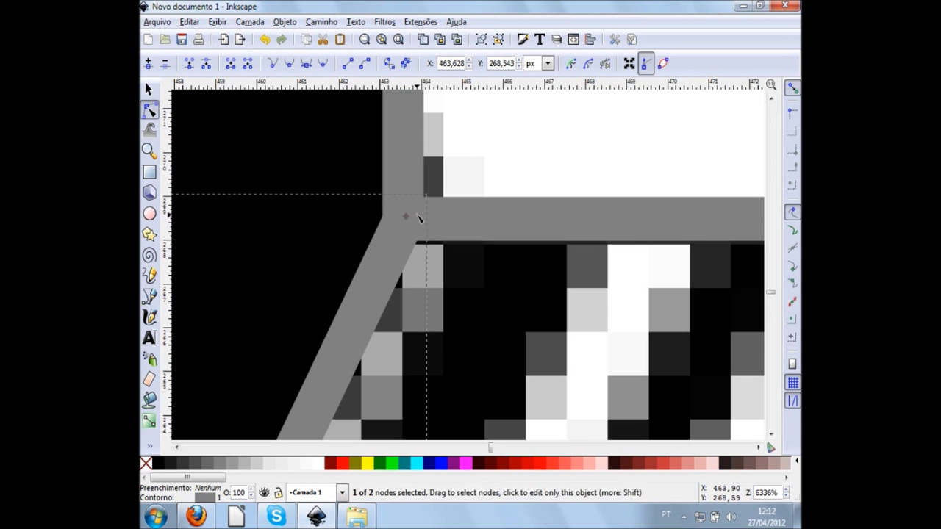
# Return to the Selector and deselect the diagonal line
pyautogui.scroll(-2, 268, 389)
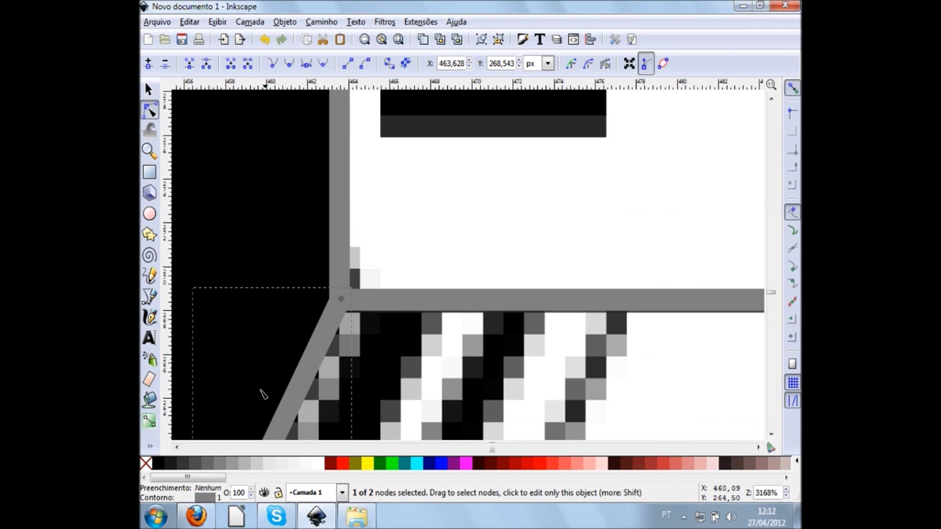
pyautogui.scroll(-5, 263, 375)
pyautogui.scroll(-2, 263, 367)
pyautogui.hscroll(-7, 293, 397)
pyautogui.scroll(-2, 314, 409)
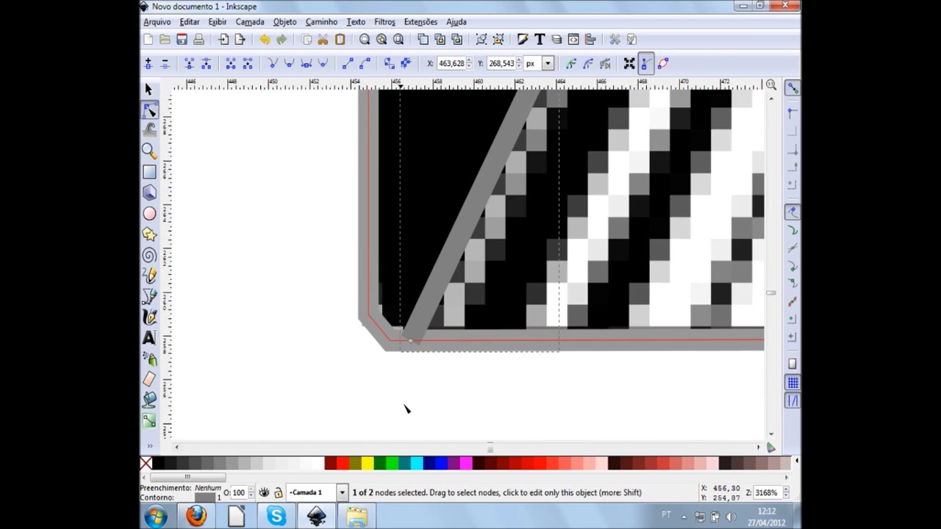
pyautogui.scroll(4, 419, 336)
pyautogui.scroll(-3, 419, 331)
pyautogui.scroll(-3, 391, 346)
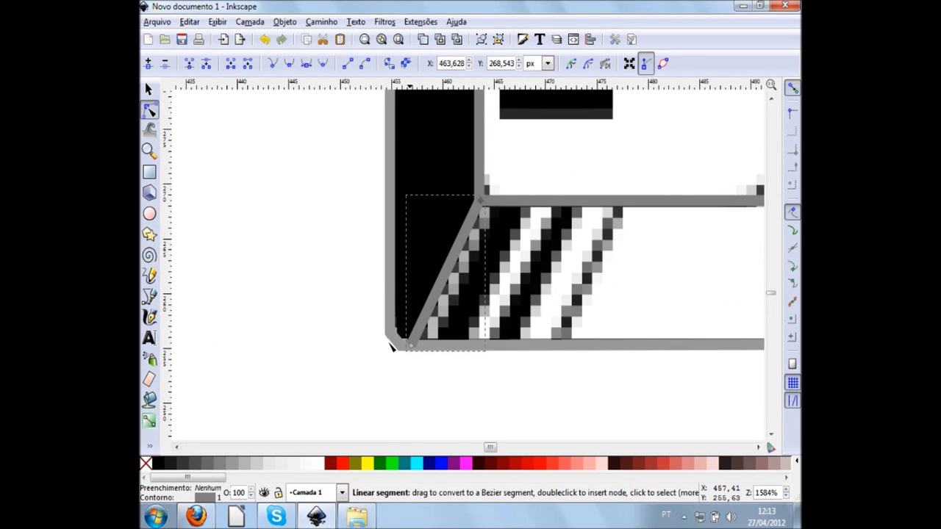
pyautogui.press('s')
pyautogui.click(318, 331)
pyautogui.scroll(-1, 491, 374)
pyautogui.scroll(-1, 584, 357)
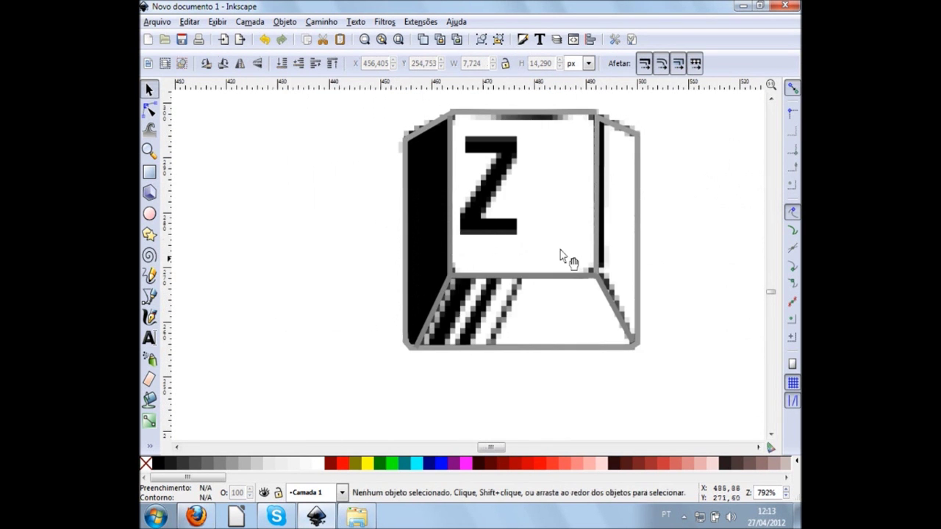
# Slide the Z-key bitmap aside to check the outline, then lay it back over it
pyautogui.click(548, 189)
pyautogui.moveTo(548, 188); pyautogui.dragTo(260, 198)
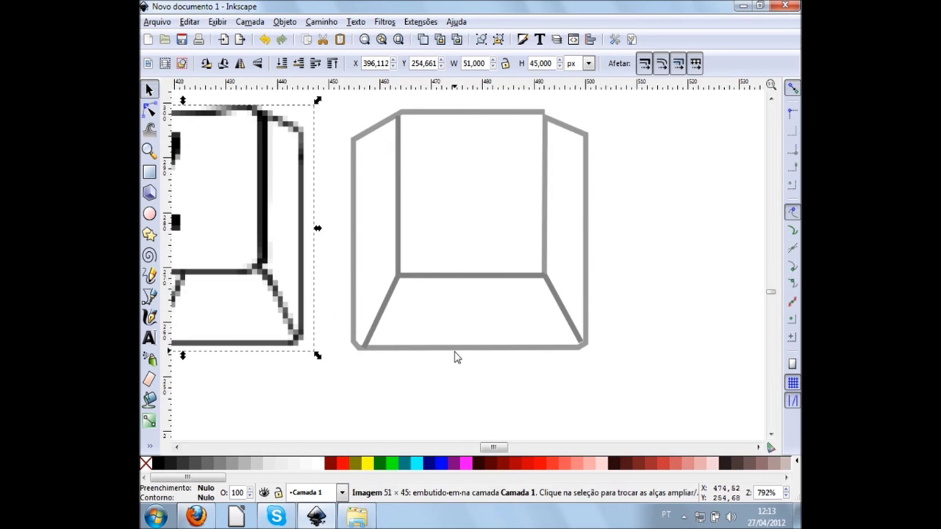
pyautogui.keyDown('ctrl'); pyautogui.scroll(-3, 455, 355); pyautogui.keyUp('ctrl')
pyautogui.keyDown('ctrl'); pyautogui.scroll(2, 446, 337); pyautogui.keyUp('ctrl')
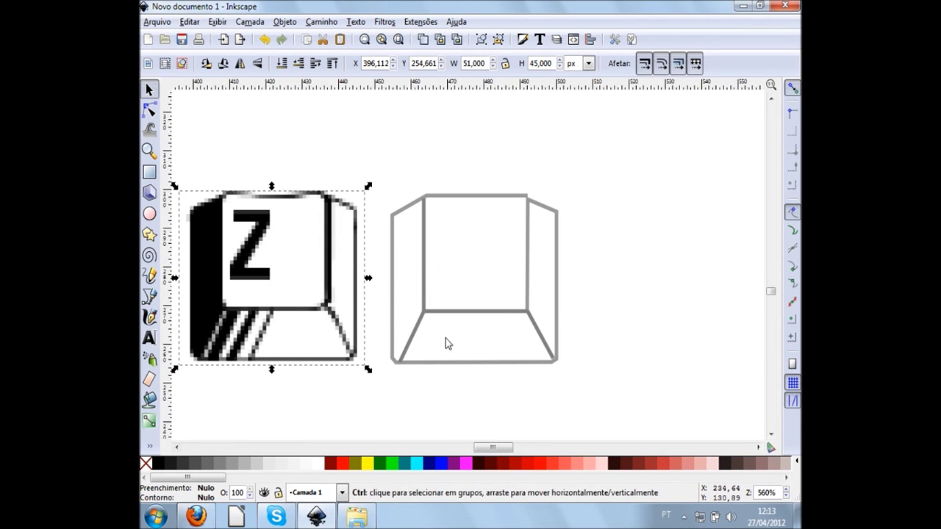
pyautogui.moveTo(237, 335); pyautogui.dragTo(439, 338)
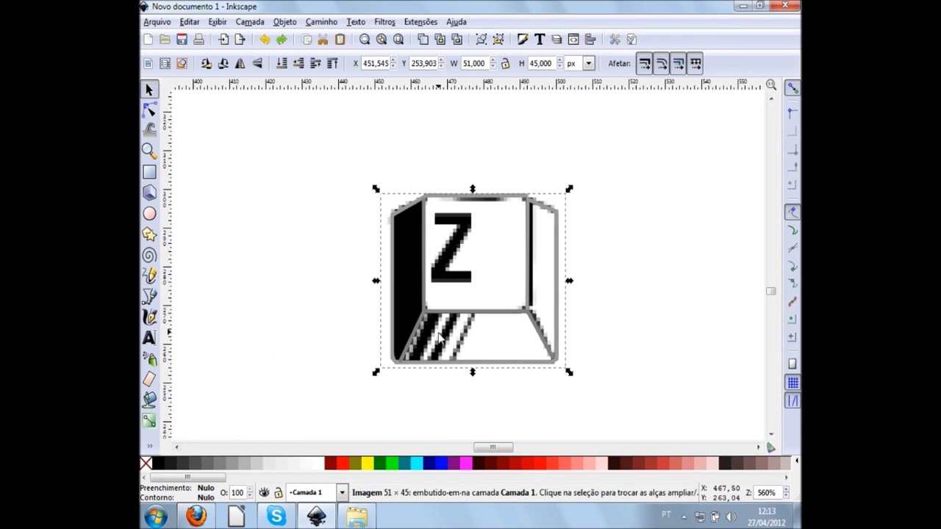
pyautogui.click(638, 268)
# Type a bold letter Z at font size 20 beside the key
pyautogui.click(149, 337)
pyautogui.click(267, 243)
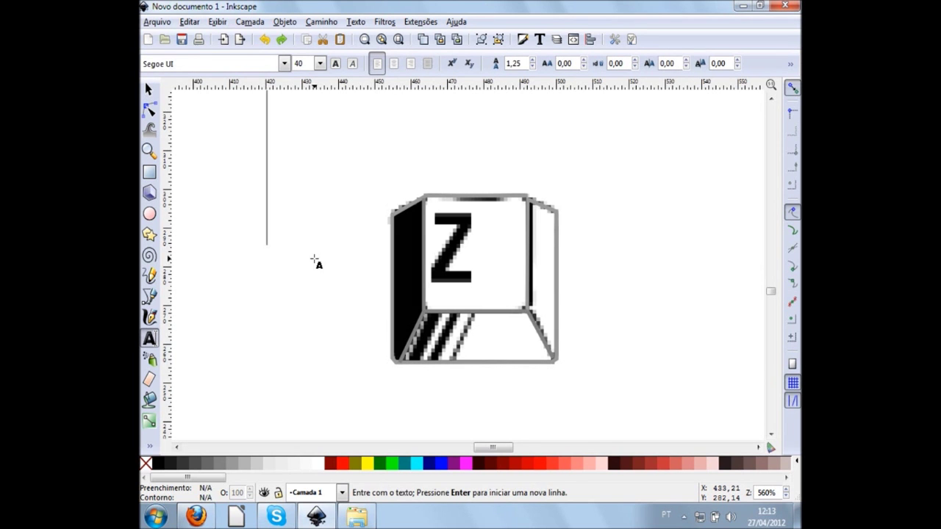
pyautogui.write('Z')
pyautogui.hotkey('ctrl', 'a')
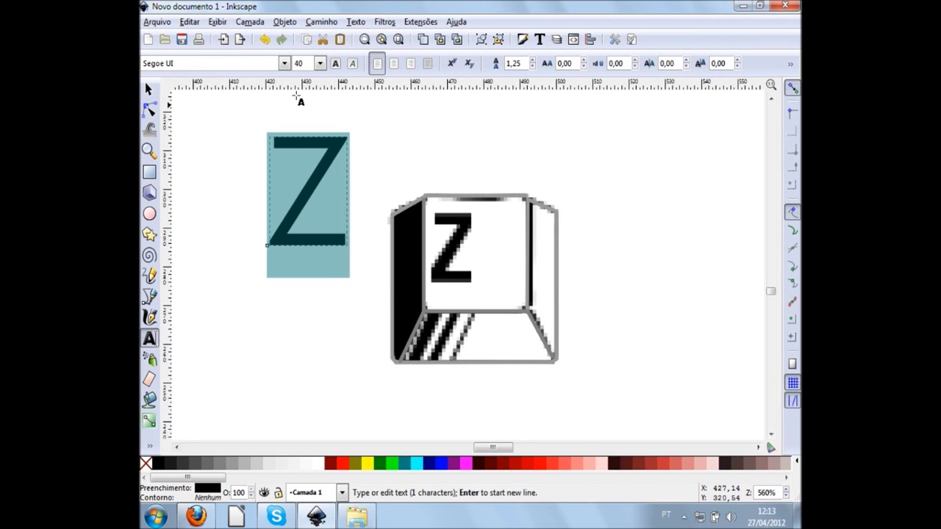
pyautogui.click(335, 63)
pyautogui.doubleClick(308, 64)
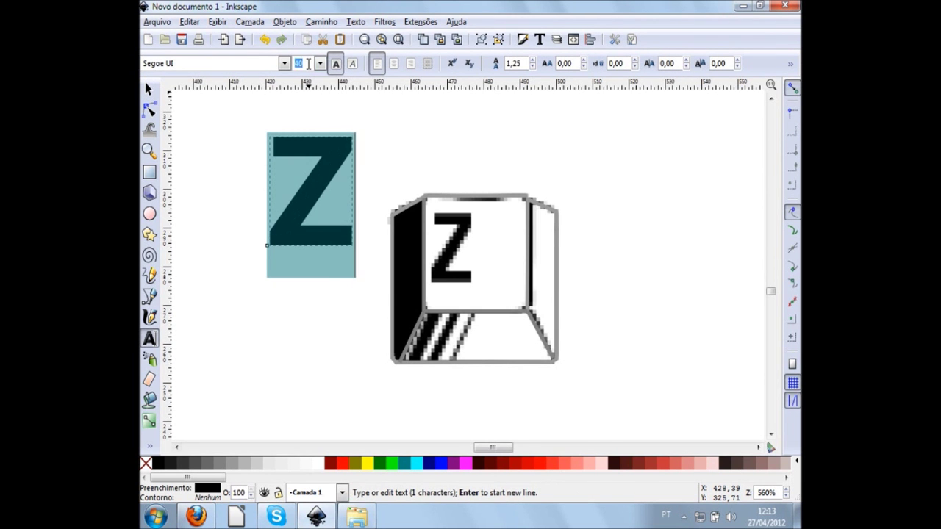
pyautogui.write('30')
pyautogui.press('Return')
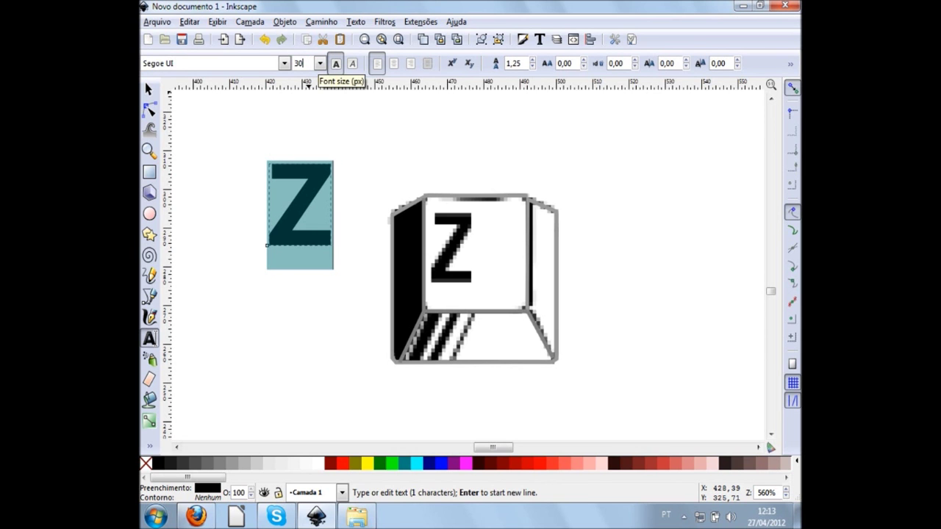
pyautogui.write('20')
pyautogui.press('Return')
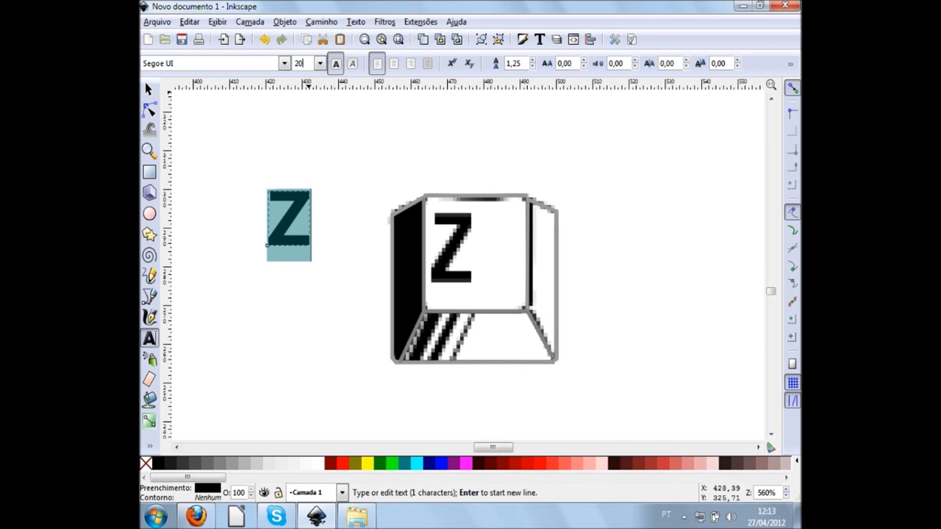
# Move the Z onto the keycap and stretch it to 9.672 × 16.861 px to match the reference
pyautogui.press('F1')
pyautogui.moveTo(297, 235)
pyautogui.mouseDown()
pyautogui.moveTo(463, 263)
pyautogui.moveTo(459, 269)
pyautogui.mouseUp()
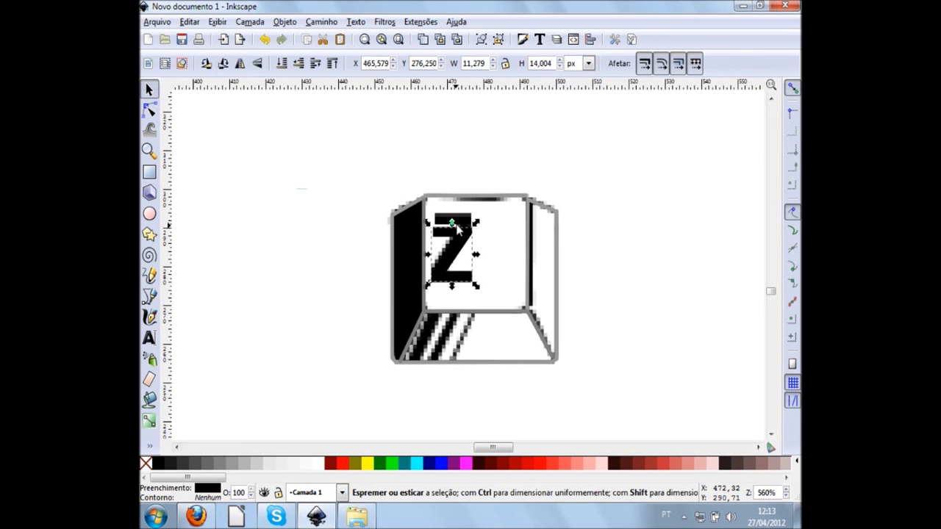
pyautogui.moveTo(456, 225); pyautogui.dragTo(456, 212)
pyautogui.moveTo(471, 251); pyautogui.dragTo(468, 251)
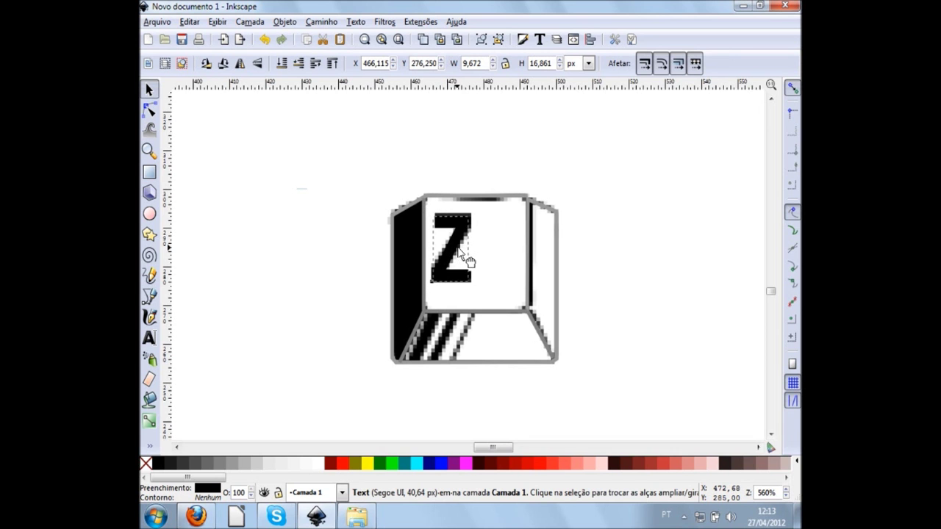
pyautogui.click(458, 254)
pyautogui.click(514, 388)
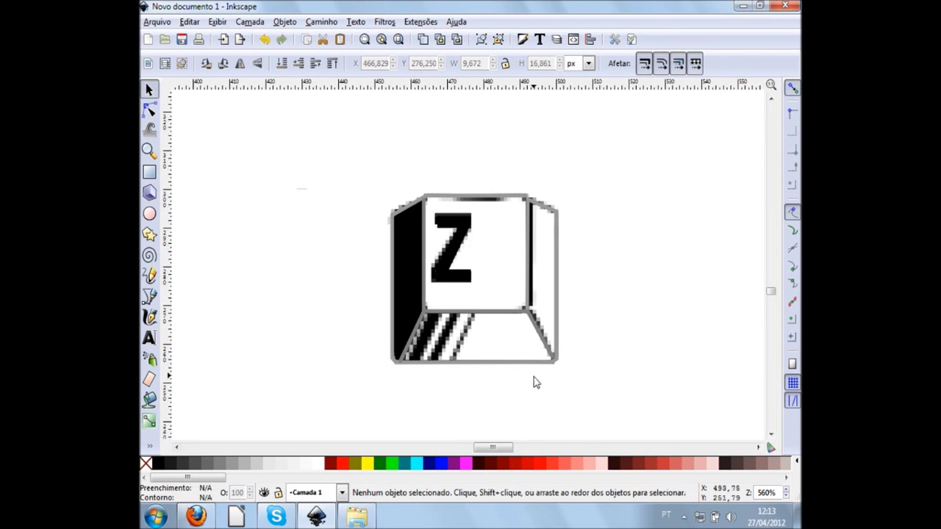
# Move the bitmap reference aside to inspect the vector Z, then put it back over the outline
pyautogui.moveTo(531, 290); pyautogui.dragTo(313, 291)
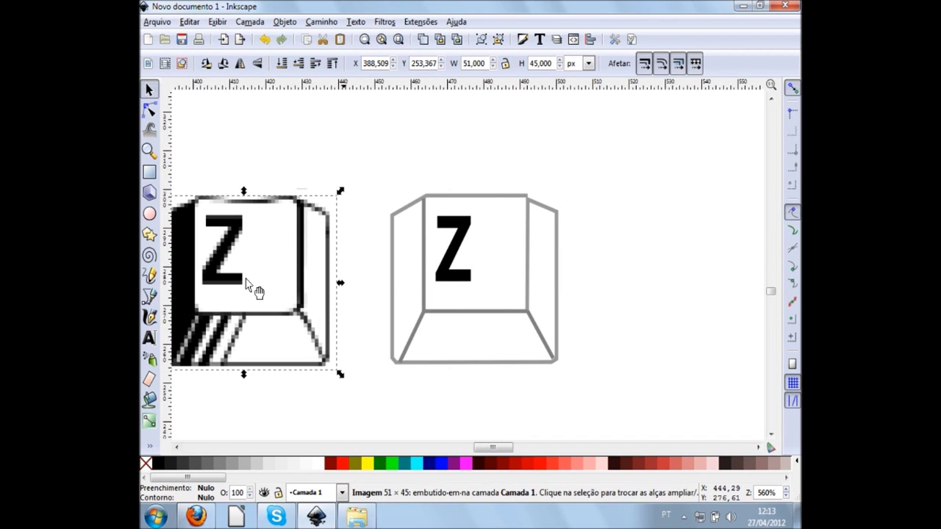
pyautogui.moveTo(230, 291); pyautogui.dragTo(249, 266)
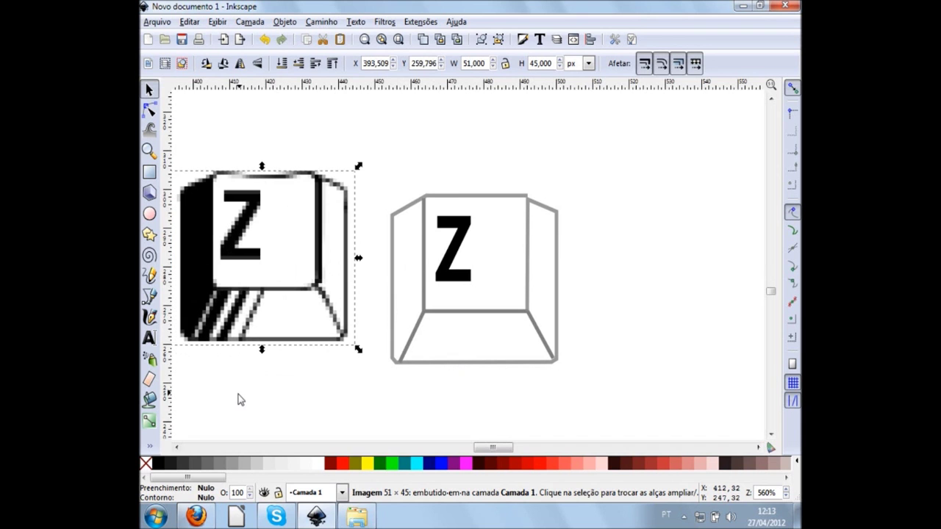
pyautogui.click(238, 399)
pyautogui.moveTo(243, 312); pyautogui.dragTo(424, 408)
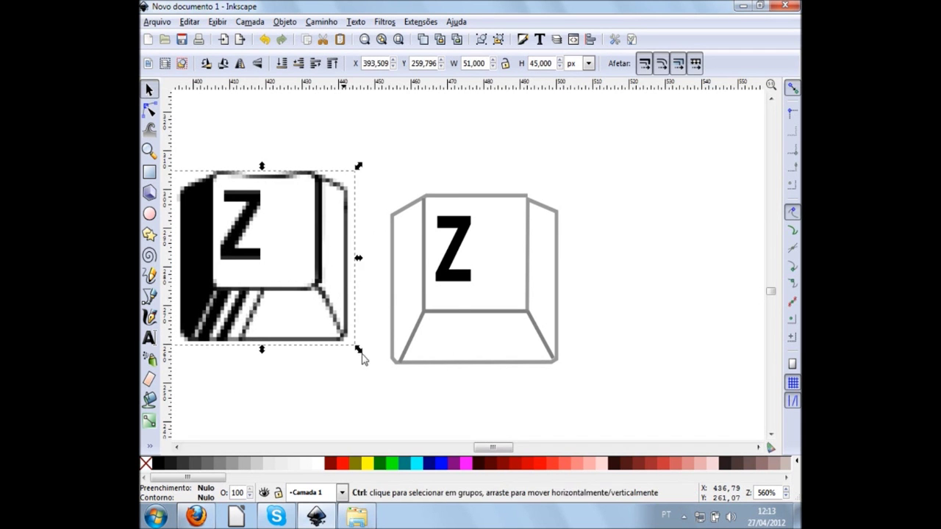
pyautogui.click(432, 412)
# Zoom in on the bevel's diagonal stripes and switch to the Pencil tool
pyautogui.keyDown('ctrl'); pyautogui.scroll(1, 445, 380); pyautogui.keyUp('ctrl')
pyautogui.keyDown('ctrl'); pyautogui.scroll(2, 445, 380); pyautogui.keyUp('ctrl')
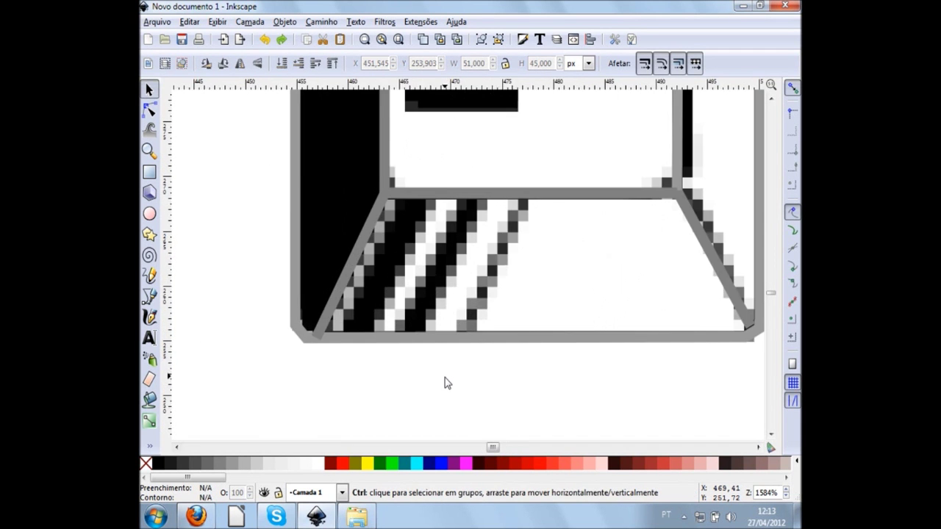
pyautogui.keyDown('ctrl'); pyautogui.scroll(1, 371, 282); pyautogui.keyUp('ctrl')
pyautogui.scroll(2, 371, 281)
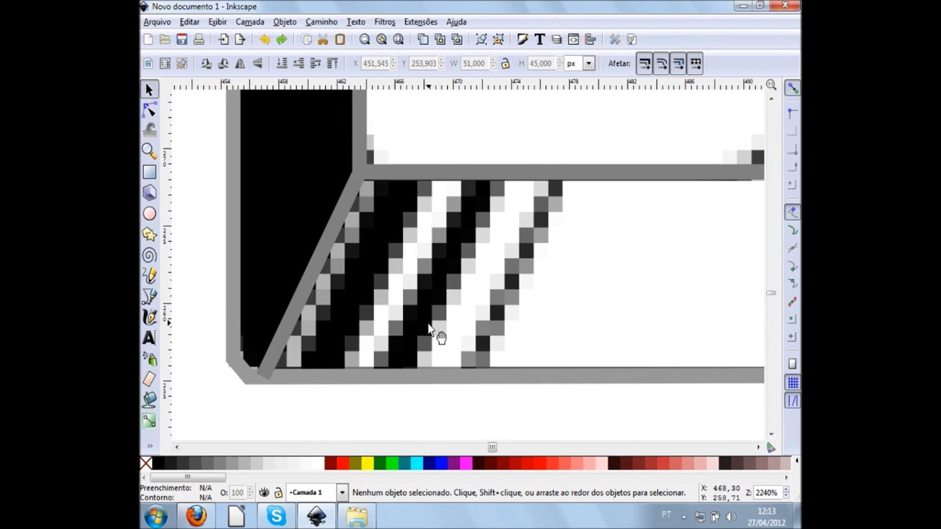
pyautogui.click(150, 275)
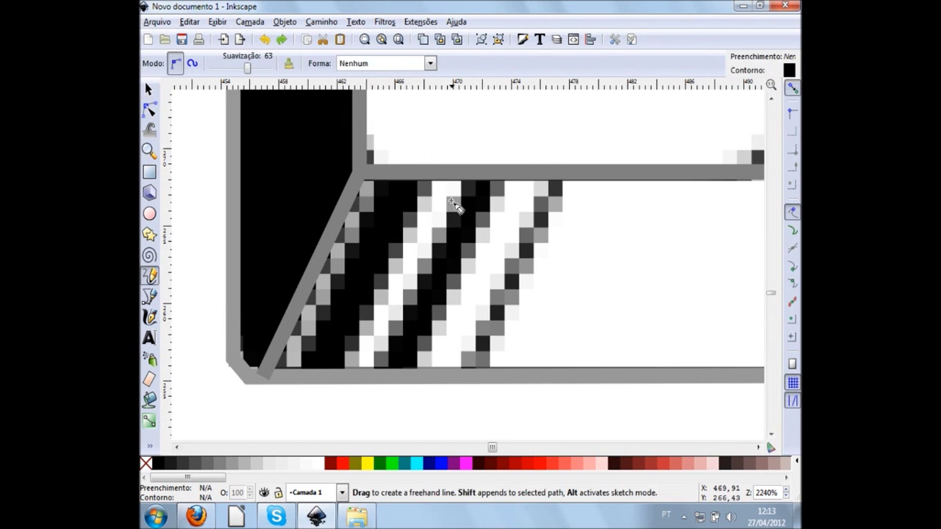
# Trace two diagonal stripes with freehand lines, giving them grey strokes and no fill
pyautogui.moveTo(490, 182); pyautogui.dragTo(388, 377)
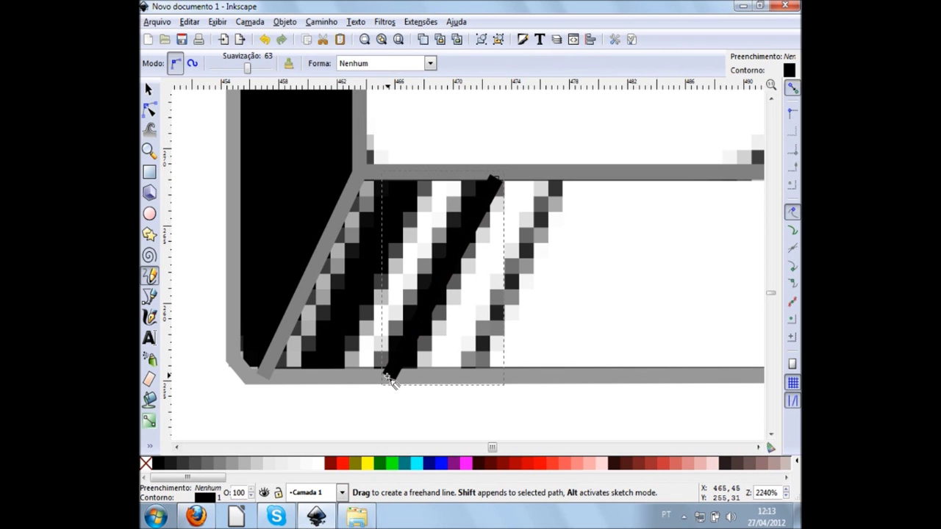
pyautogui.click(214, 467)
pyautogui.keyDown('shift'); pyautogui.click(218, 466); pyautogui.keyUp('shift')
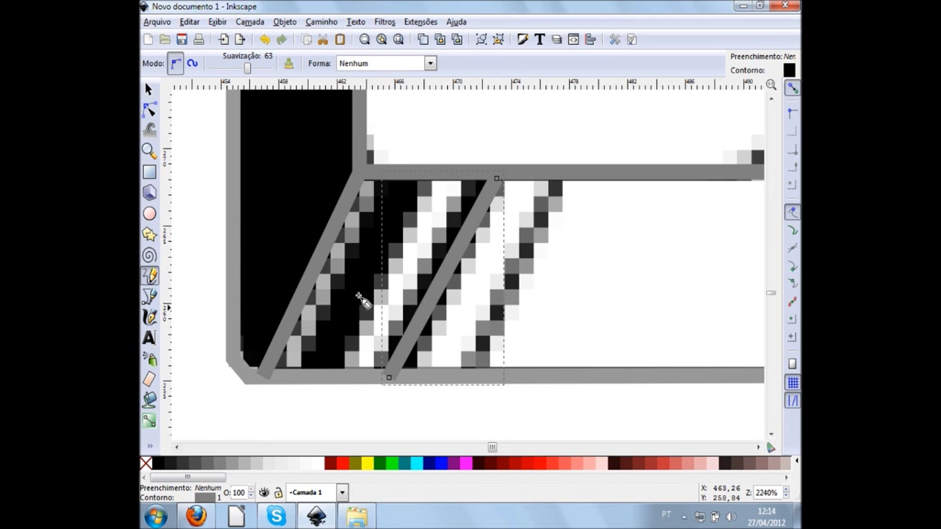
pyautogui.moveTo(416, 180); pyautogui.dragTo(298, 371)
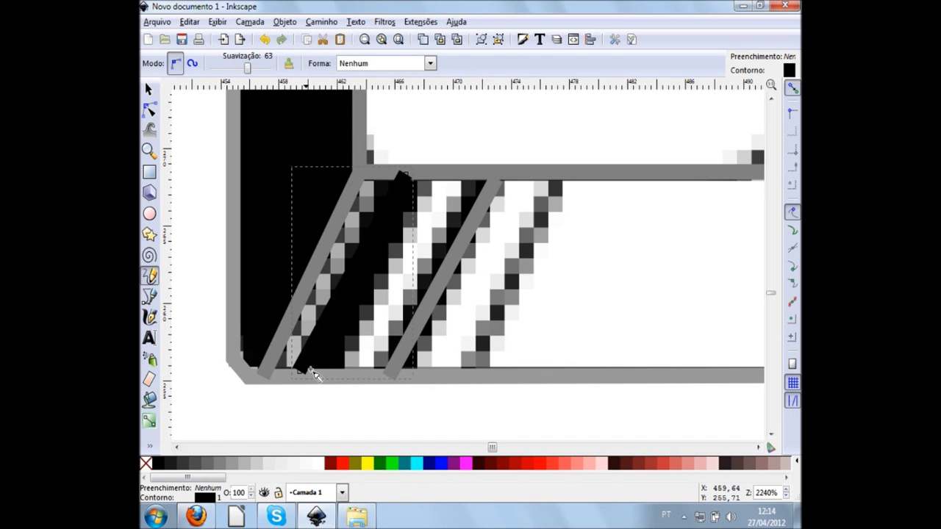
pyautogui.click(244, 473)
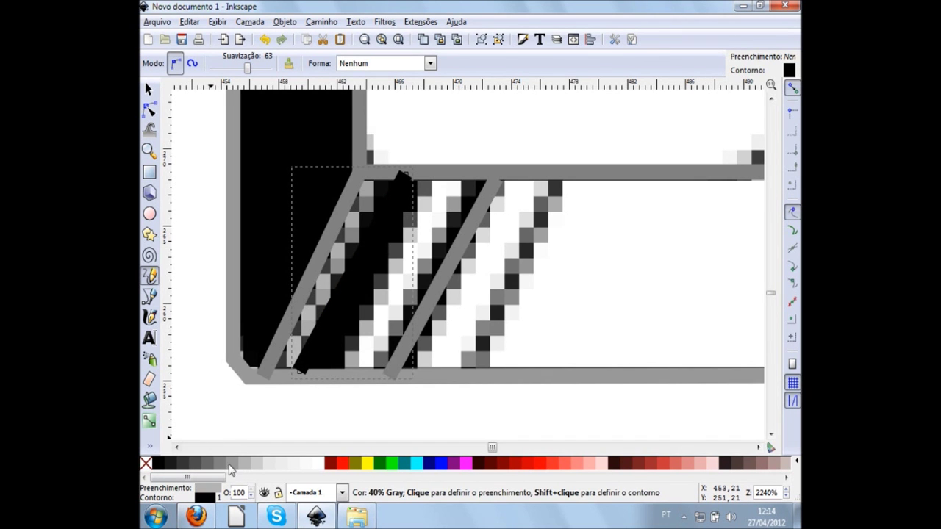
pyautogui.keyDown('shift'); pyautogui.click(230, 471); pyautogui.keyUp('shift')
pyautogui.click(145, 464)
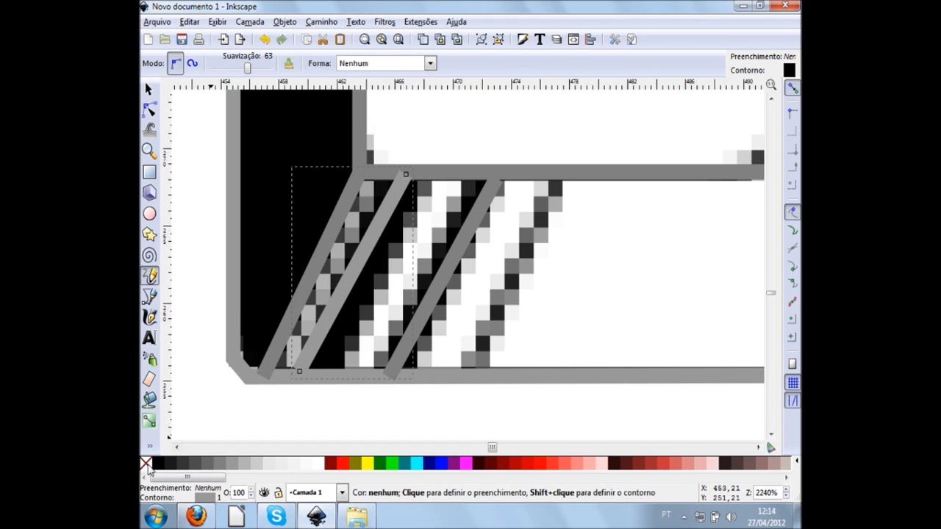
# Trace the rightmost stripe as a black freehand line and finish drawing
pyautogui.moveTo(565, 188)
pyautogui.mouseDown()
pyautogui.moveTo(466, 376)
pyautogui.moveTo(476, 385)
pyautogui.mouseUp()
pyautogui.press('s')
pyautogui.click(250, 389)
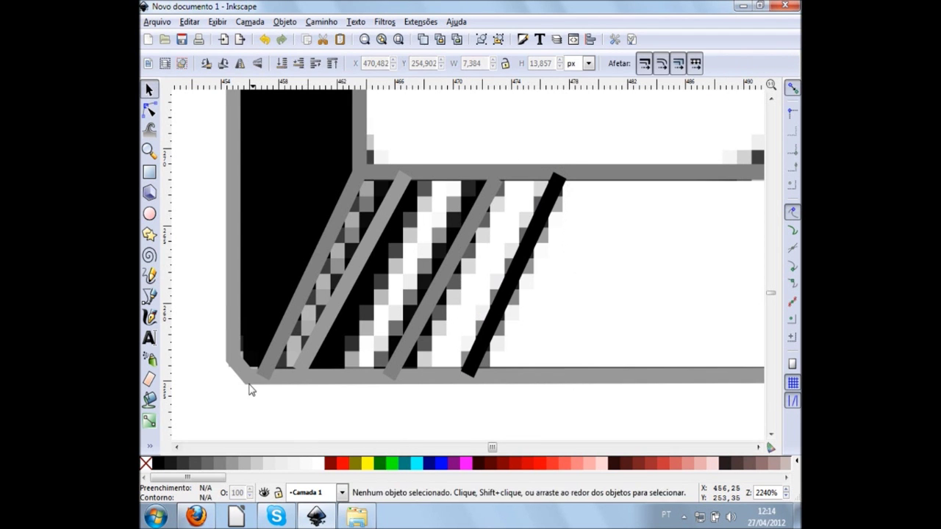
pyautogui.keyDown('ctrl'); pyautogui.scroll(-2, 248, 390); pyautogui.keyUp('ctrl')
pyautogui.scroll(3, 249, 353)
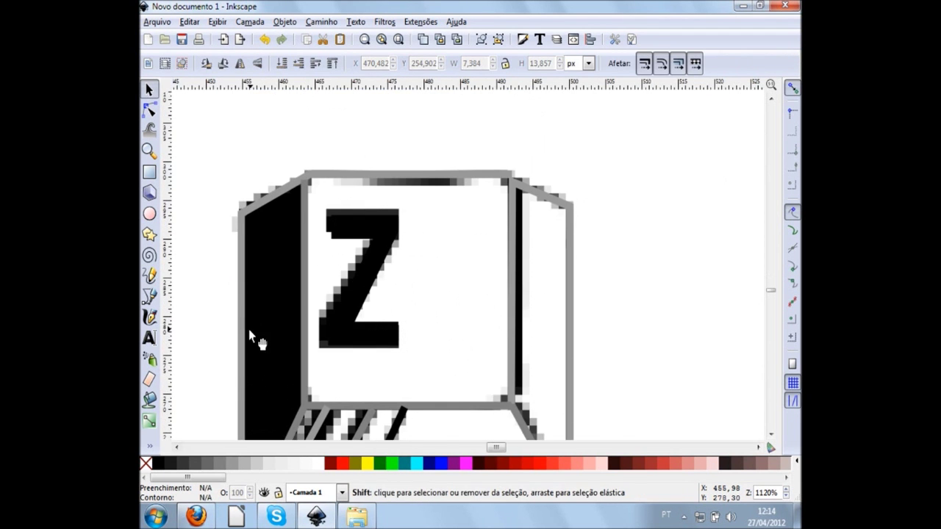
pyautogui.hscroll(-2, 248, 336)
pyautogui.hscroll(-2, 319, 343)
pyautogui.scroll(-2, 393, 315)
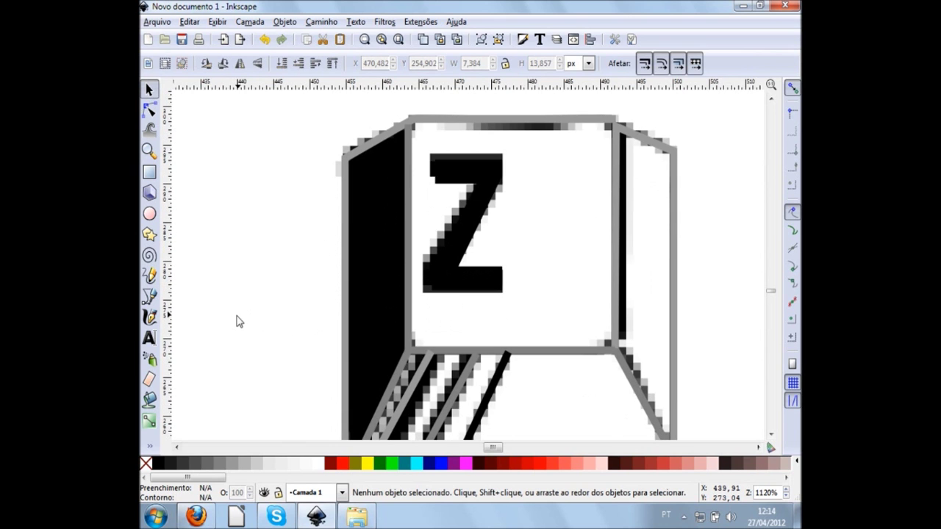
# Bucket-fill the key's left face in black
pyautogui.click(149, 402)
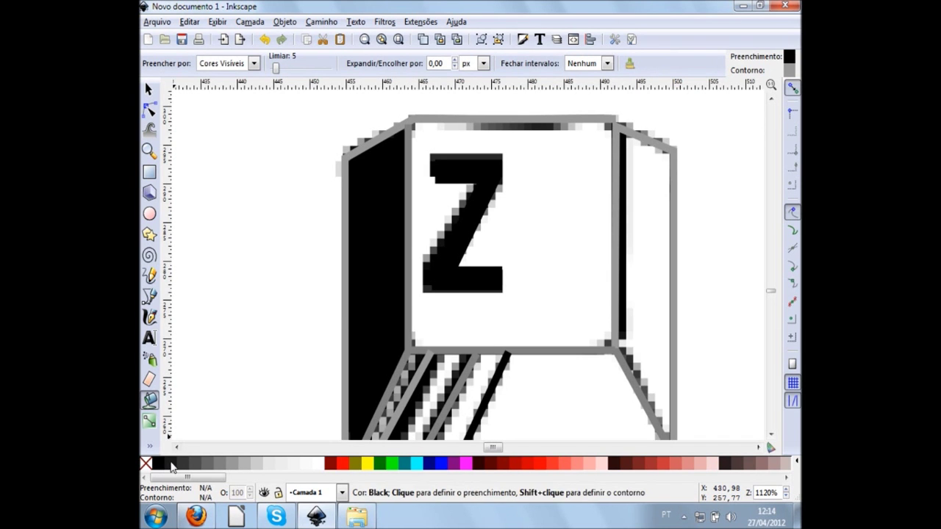
pyautogui.click(390, 278)
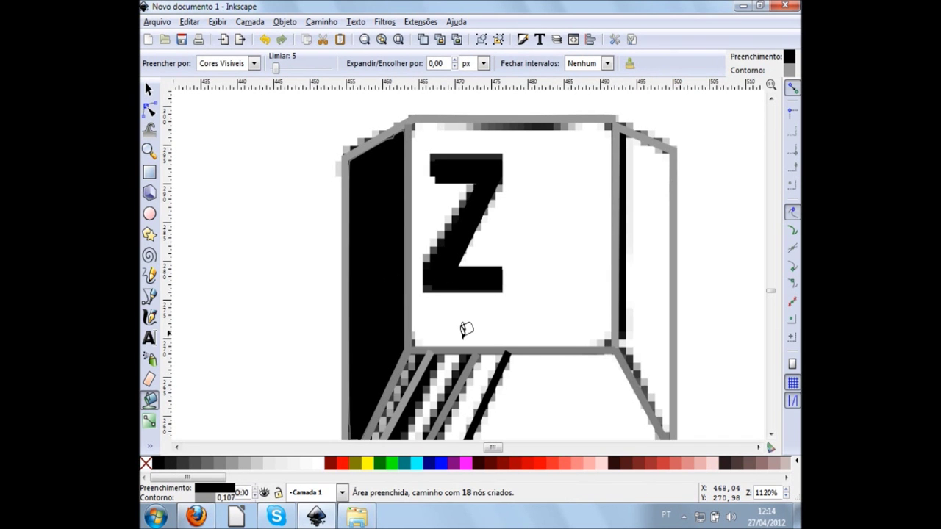
pyautogui.scroll(-3, 574, 353)
pyautogui.press('s')
pyautogui.press('Escape')
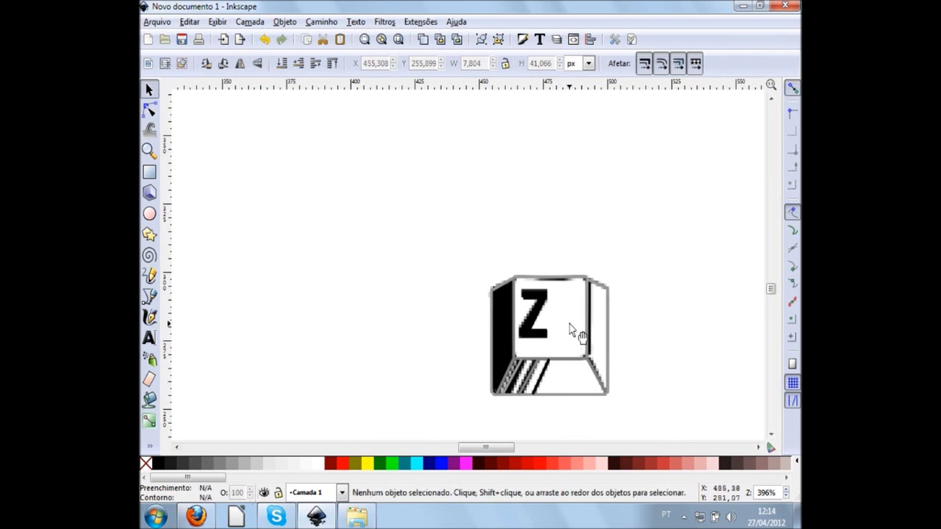
# Move the reference image off the traced key and select the new black left-face shape
pyautogui.moveTo(573, 333); pyautogui.dragTo(353, 319)
pyautogui.scroll(2, 560, 355)
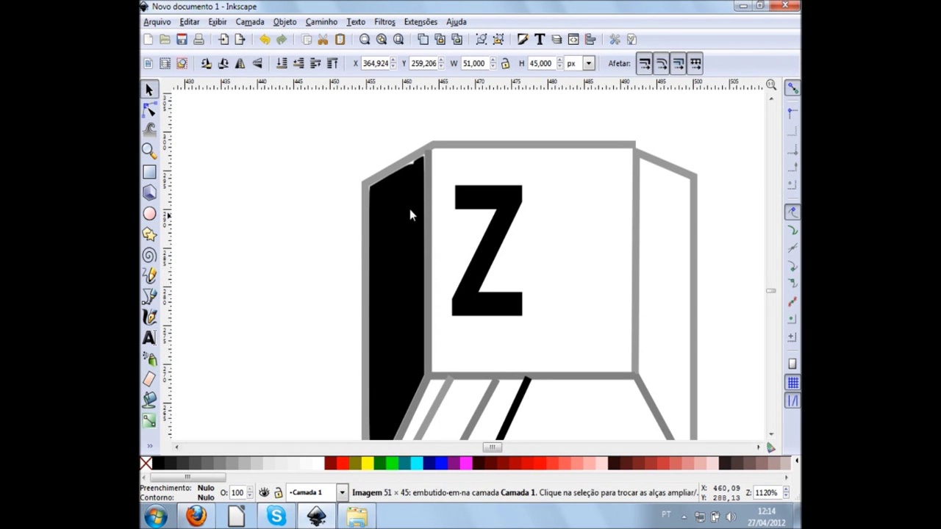
pyautogui.scroll(-4, 357, 378)
pyautogui.scroll(2, 381, 355)
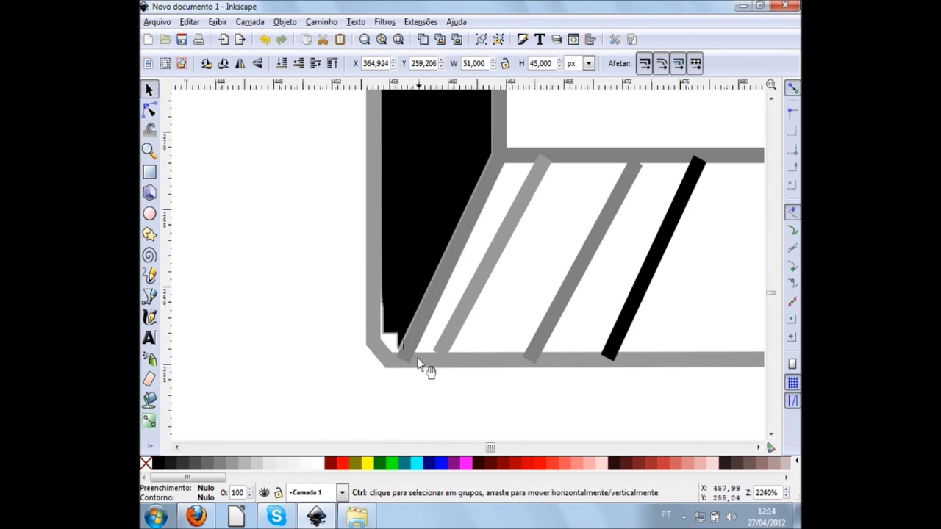
pyautogui.scroll(4, 414, 361)
pyautogui.scroll(2, 303, 271)
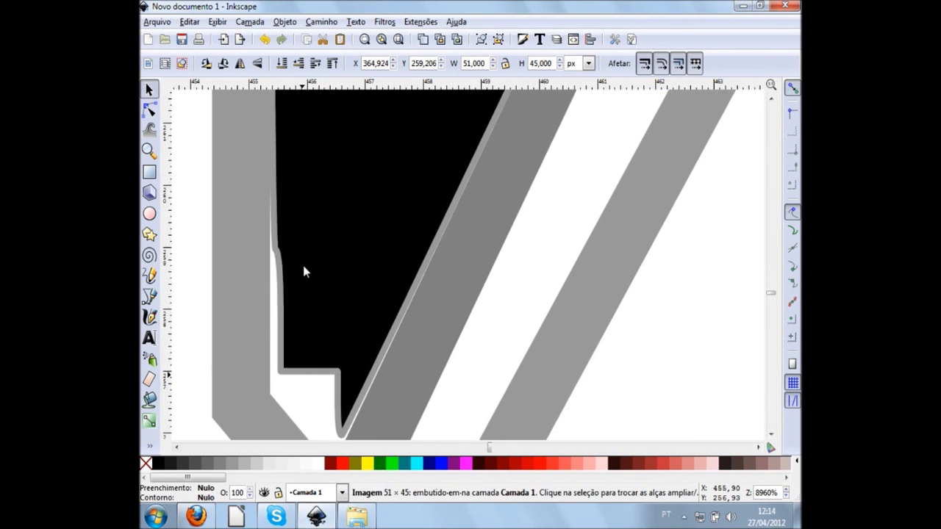
pyautogui.click(318, 273)
pyautogui.scroll(2, 320, 275)
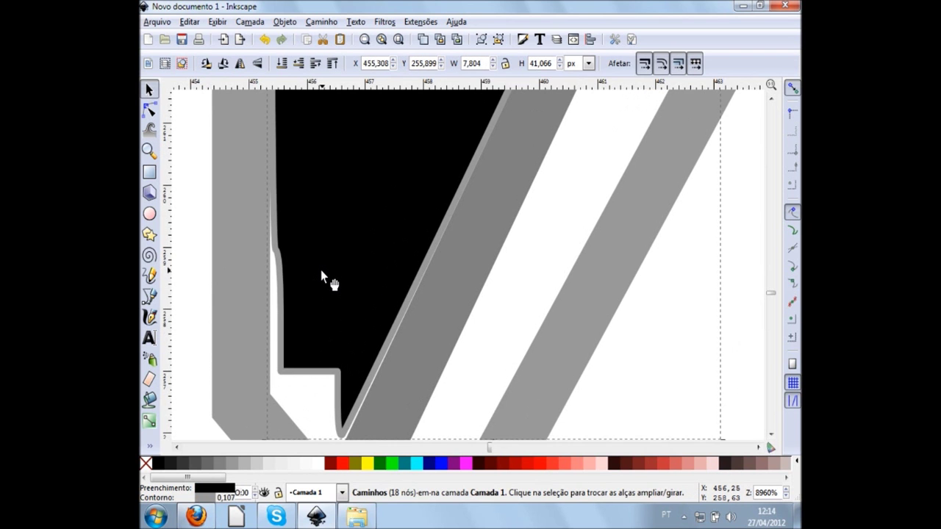
pyautogui.scroll(-3, 327, 278)
pyautogui.scroll(5, 324, 213)
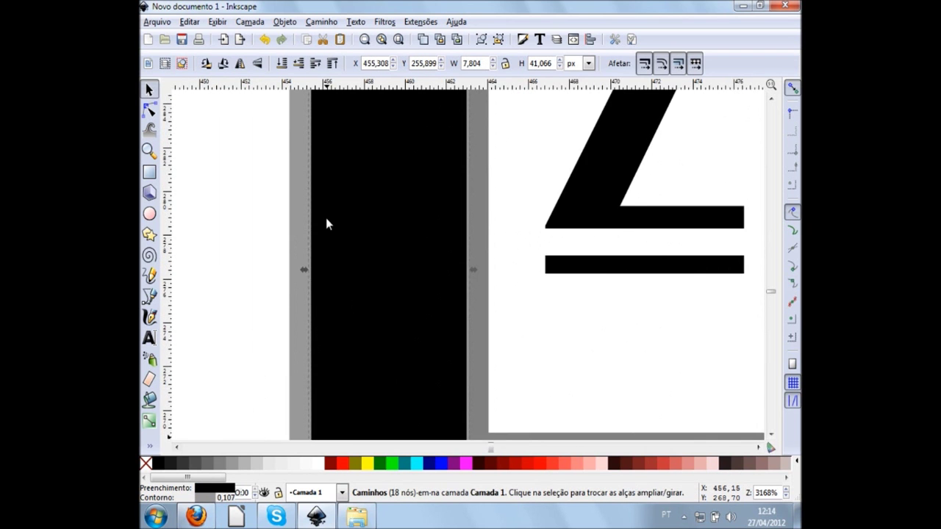
pyautogui.scroll(5, 345, 227)
pyautogui.scroll(5, 375, 241)
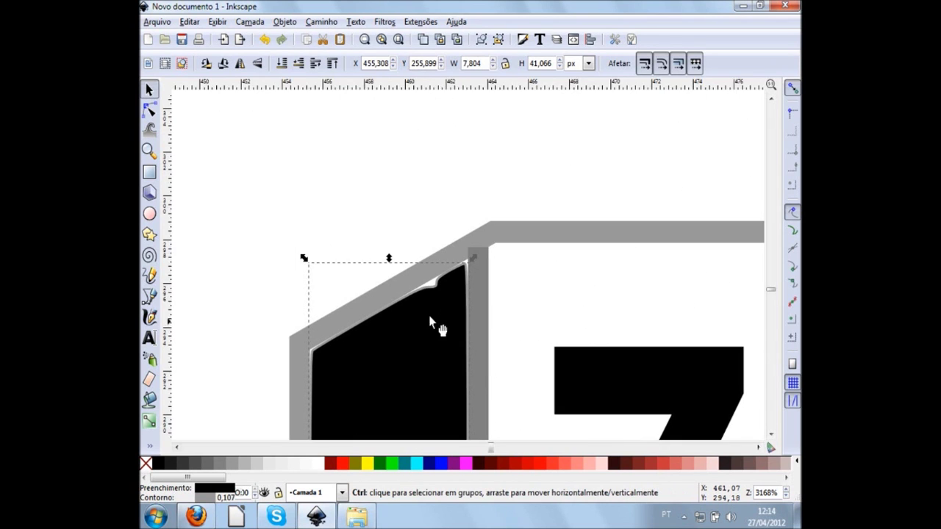
pyautogui.scroll(3, 450, 306)
pyautogui.scroll(3, 463, 258)
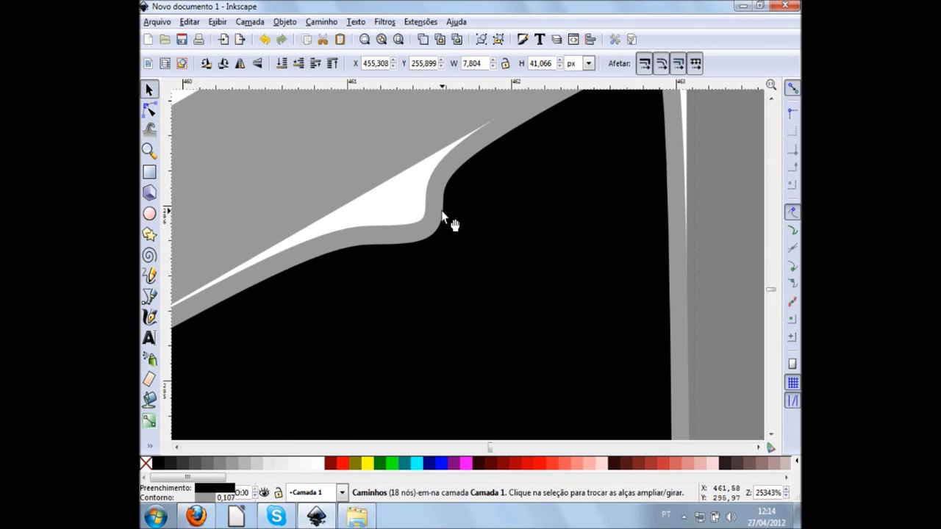
pyautogui.scroll(-3, 419, 247)
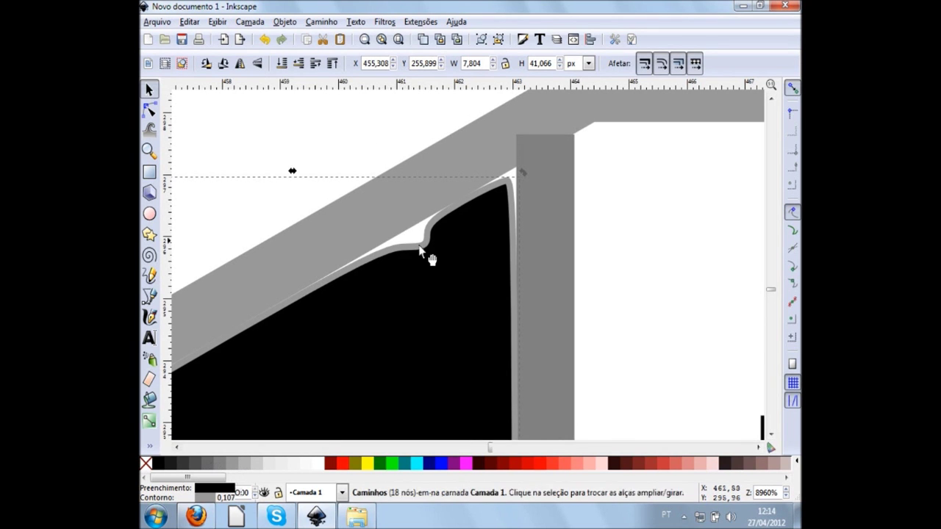
# Set the left face's stroke to black so it matches the fill
pyautogui.keyDown('shift'); pyautogui.click(159, 465); pyautogui.keyUp('shift')
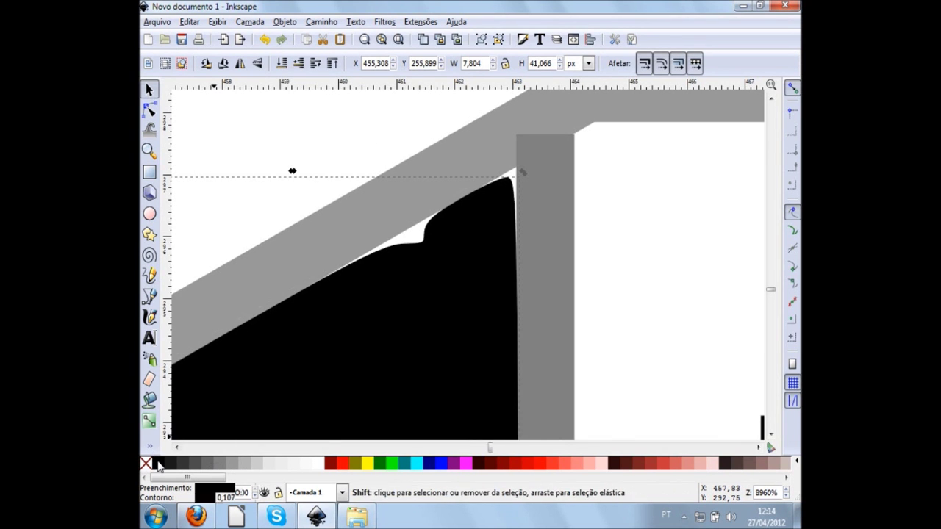
pyautogui.scroll(-4, 430, 294)
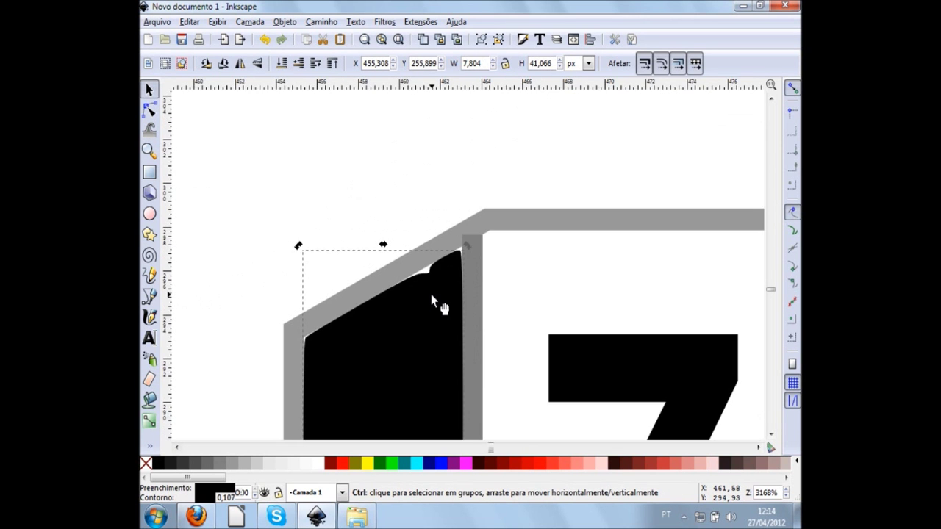
pyautogui.scroll(-3, 405, 318)
pyautogui.scroll(-2, 432, 327)
pyautogui.click(371, 247)
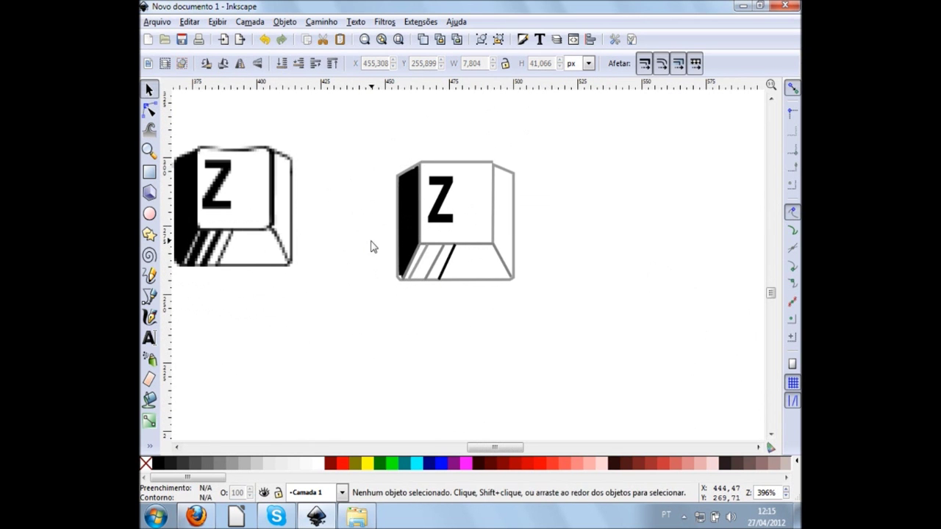
pyautogui.keyDown('ctrl'); pyautogui.scroll(2, 380, 252); pyautogui.keyUp('ctrl')
pyautogui.keyDown('ctrl'); pyautogui.scroll(2, 432, 242); pyautogui.keyUp('ctrl')
pyautogui.keyDown('ctrl'); pyautogui.scroll(-1, 526, 229); pyautogui.keyUp('ctrl')
pyautogui.keyDown('ctrl'); pyautogui.scroll(-1, 597, 211); pyautogui.keyUp('ctrl')
pyautogui.hscroll(5, 628, 183)
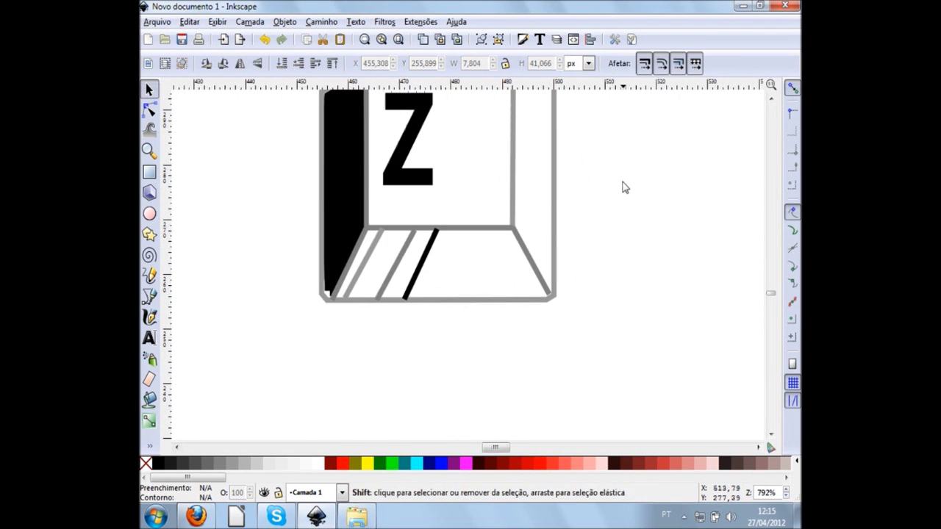
pyautogui.scroll(3, 564, 203)
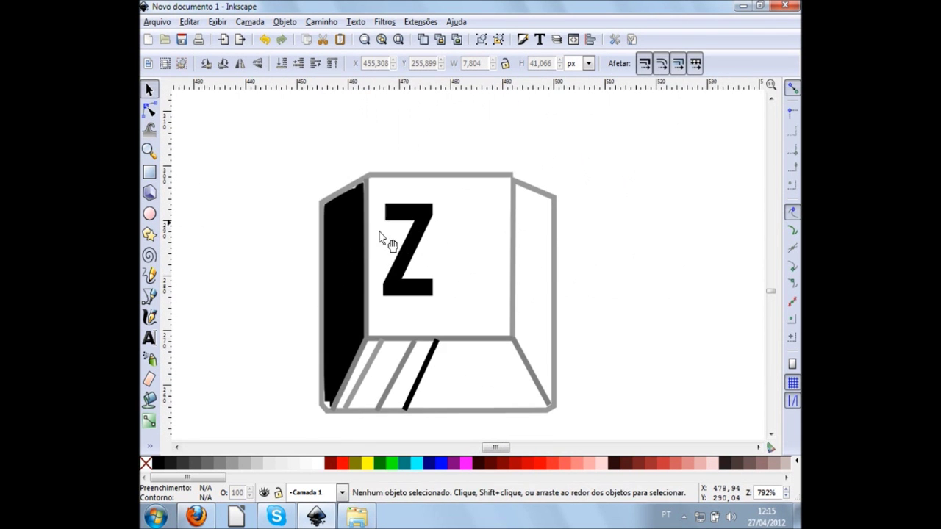
pyautogui.click(150, 400)
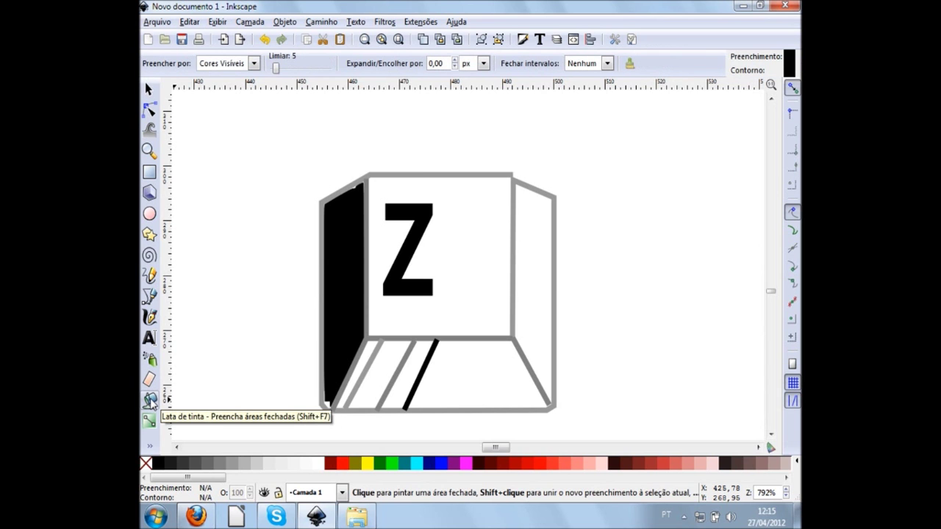
pyautogui.click(476, 283)
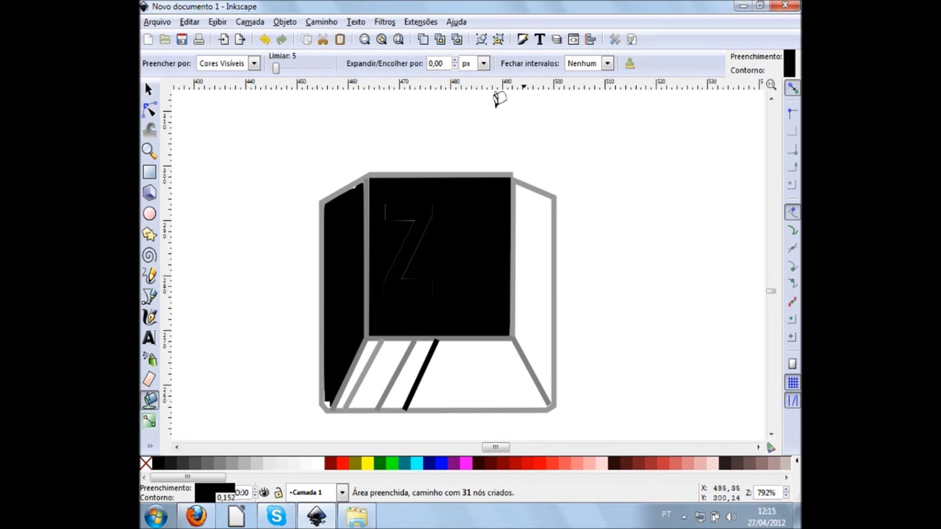
pyautogui.press('s')
pyautogui.moveTo(480, 272); pyautogui.dragTo(683, 222)
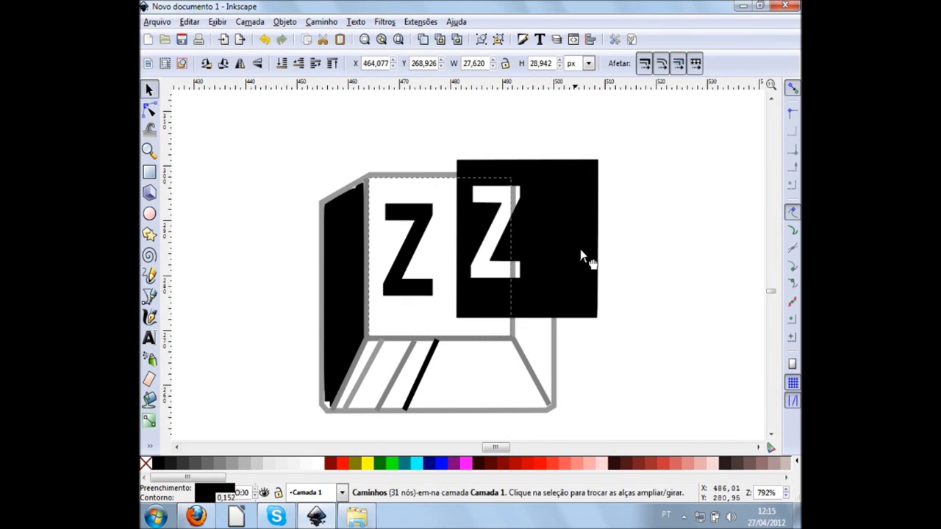
pyautogui.click(651, 373)
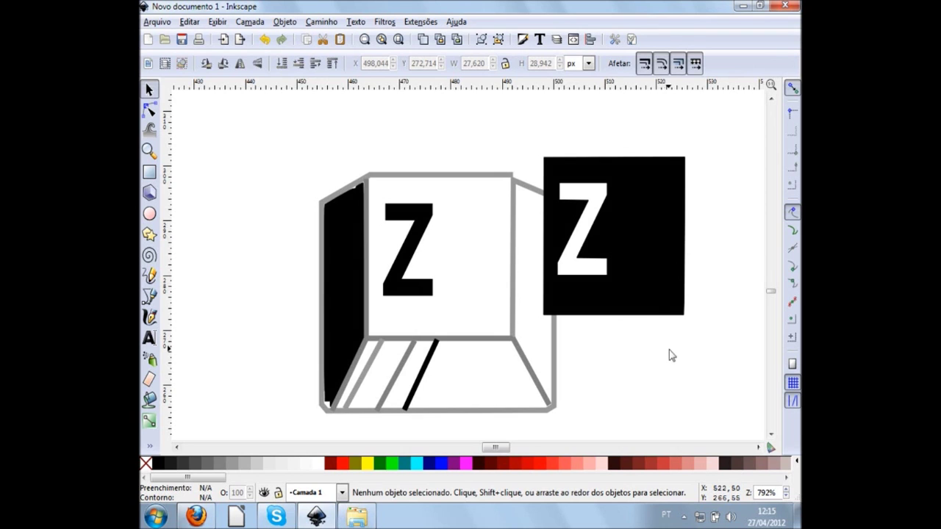
pyautogui.click(640, 269)
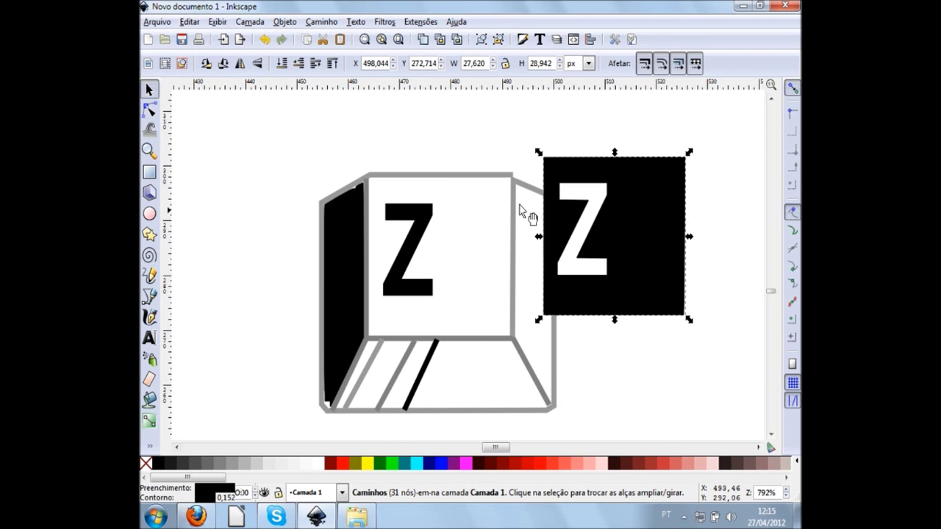
pyautogui.click(507, 342)
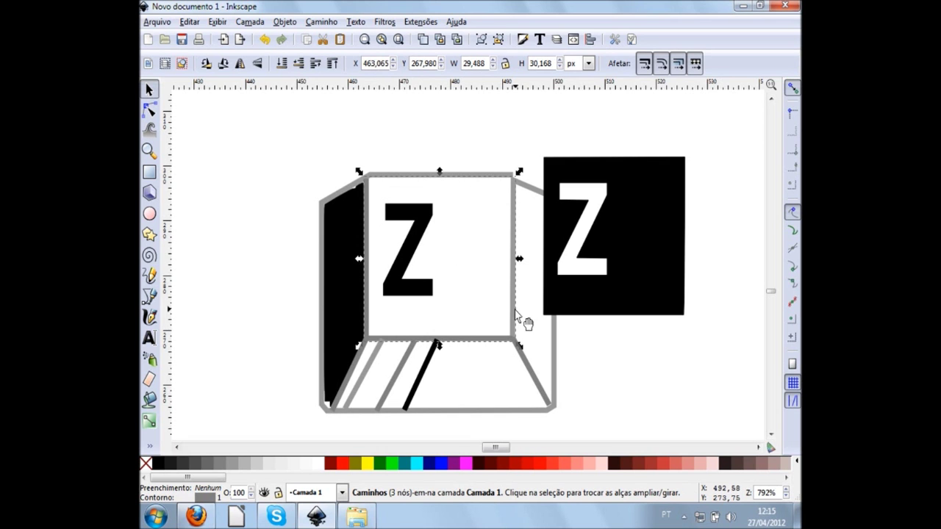
pyautogui.click(403, 236)
pyautogui.click(587, 354)
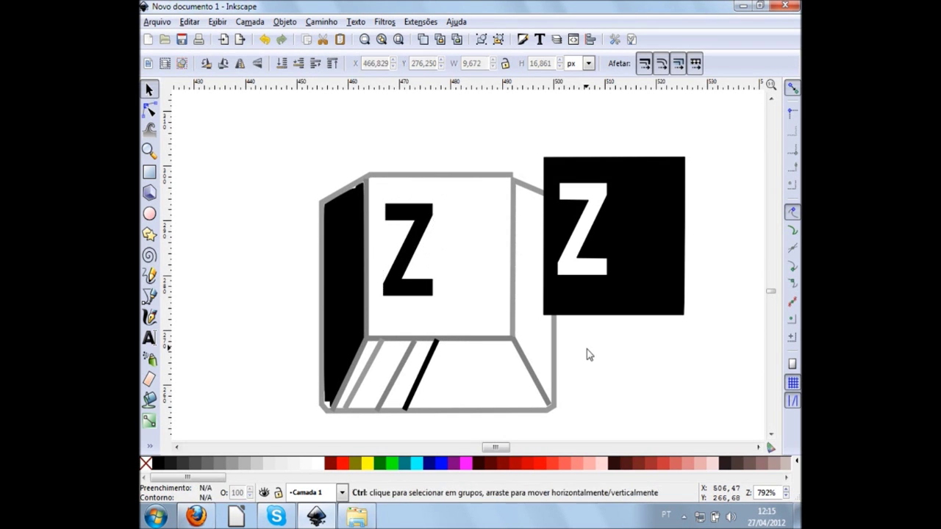
pyautogui.moveTo(618, 294); pyautogui.dragTo(476, 273)
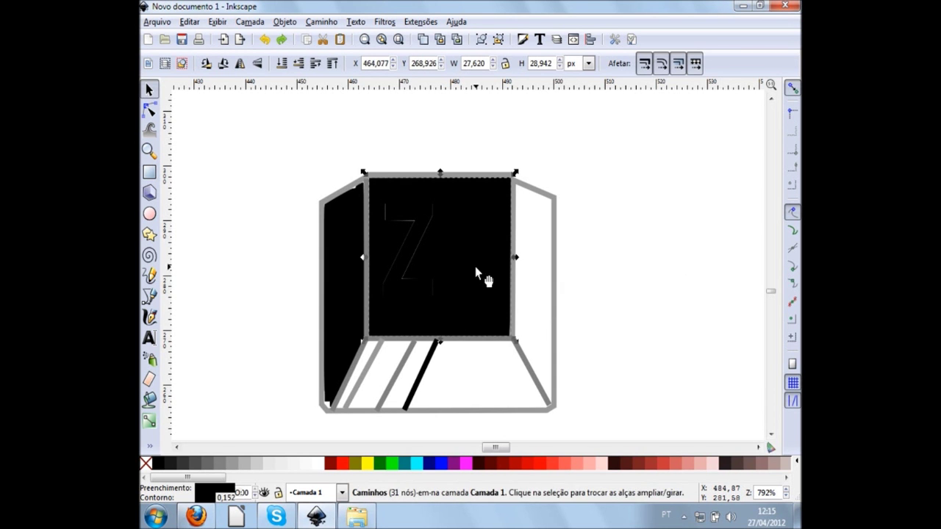
pyautogui.press('Delete')
pyautogui.moveTo(357, 314); pyautogui.dragTo(537, 285)
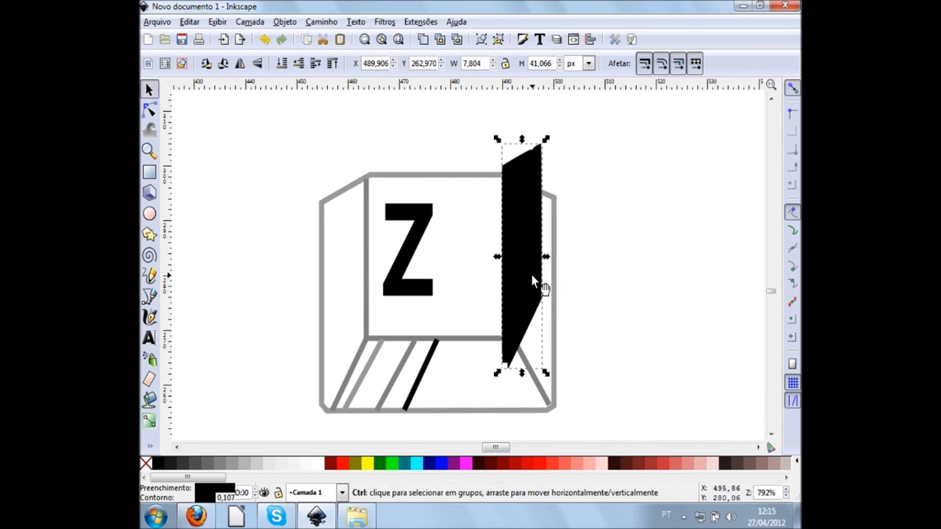
pyautogui.hotkey('ctrl', 'z')
# Select the black left face and bucket-fill the white gap at its lower left
pyautogui.click(288, 298)
pyautogui.scroll(2, 233, 432)
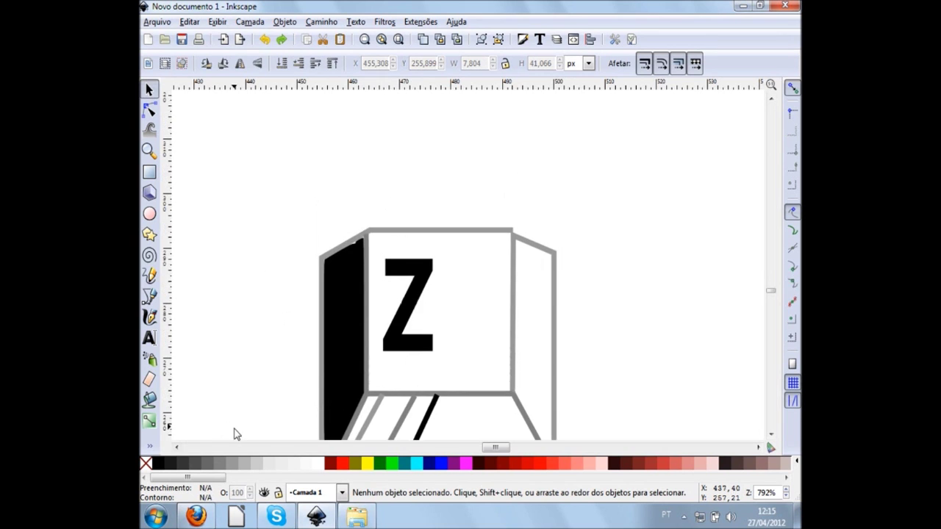
pyautogui.scroll(-3, 235, 422)
pyautogui.scroll(-1, 243, 375)
pyautogui.scroll(2, 323, 372)
pyautogui.scroll(2, 323, 372)
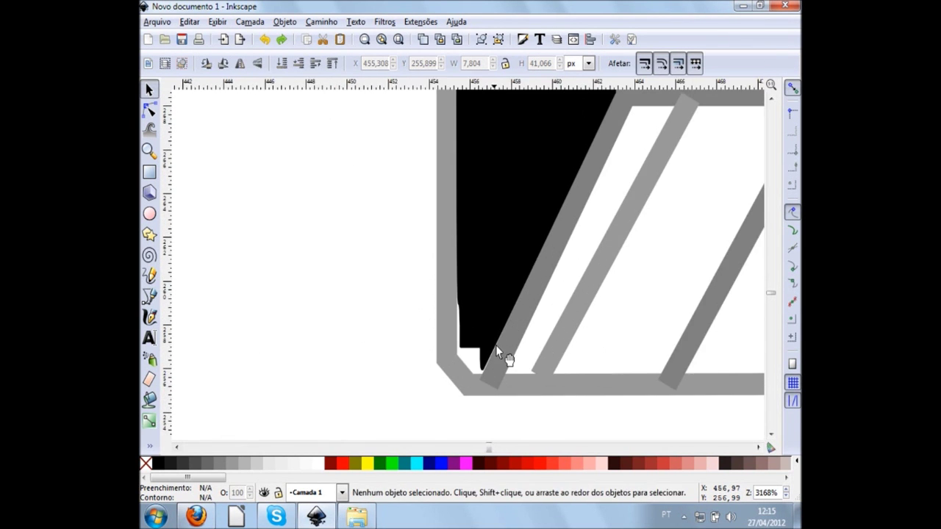
pyautogui.scroll(2, 495, 344)
pyautogui.click(476, 291)
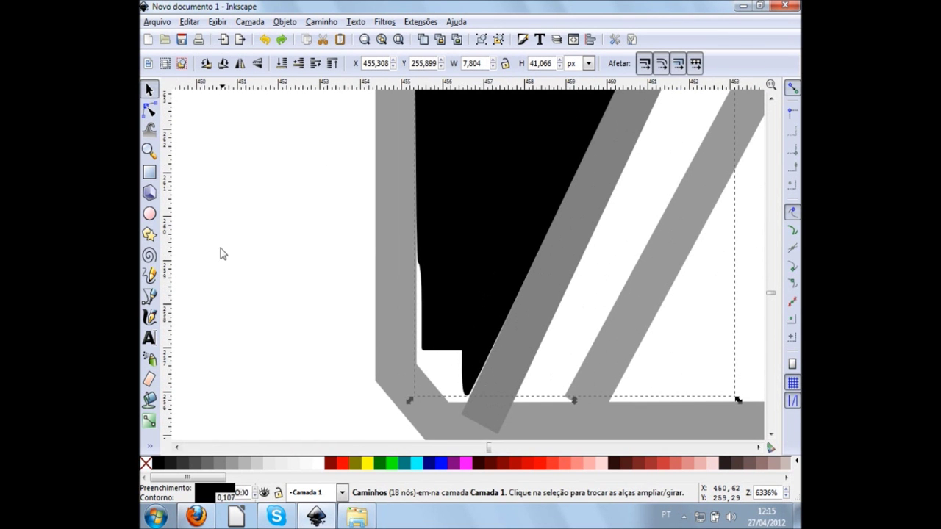
pyautogui.click(149, 399)
pyautogui.click(440, 379)
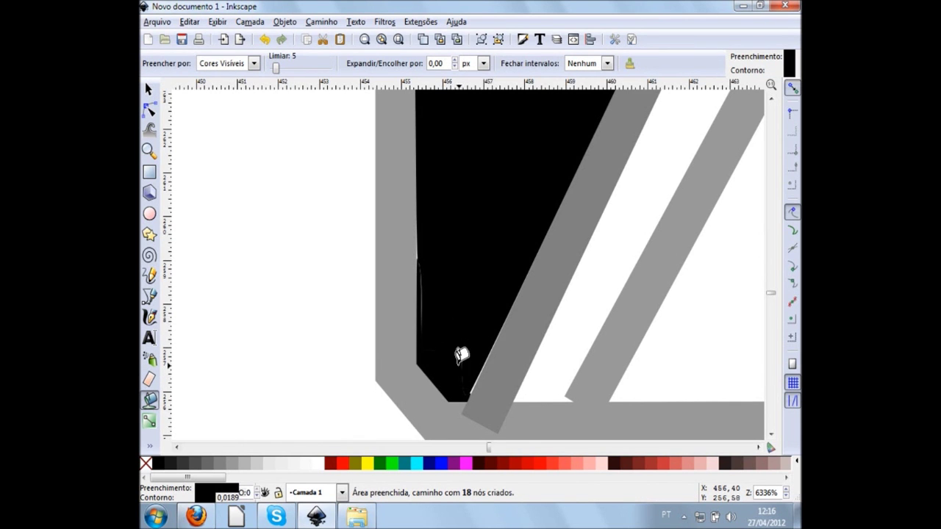
# Fill the thin white slivers along the face edge and beside the diagonal stripe in black
pyautogui.keyDown('ctrl'); pyautogui.scroll(4, 441, 323); pyautogui.keyUp('ctrl')
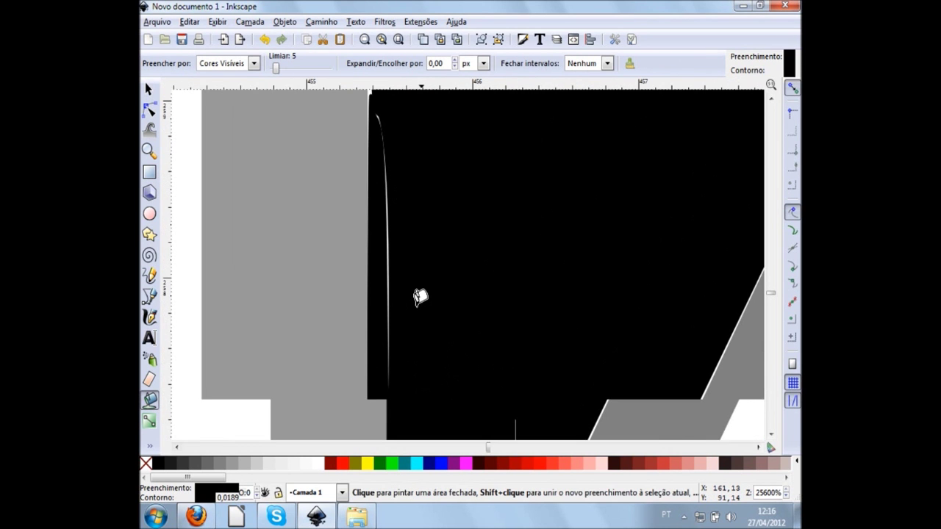
pyautogui.click(388, 236)
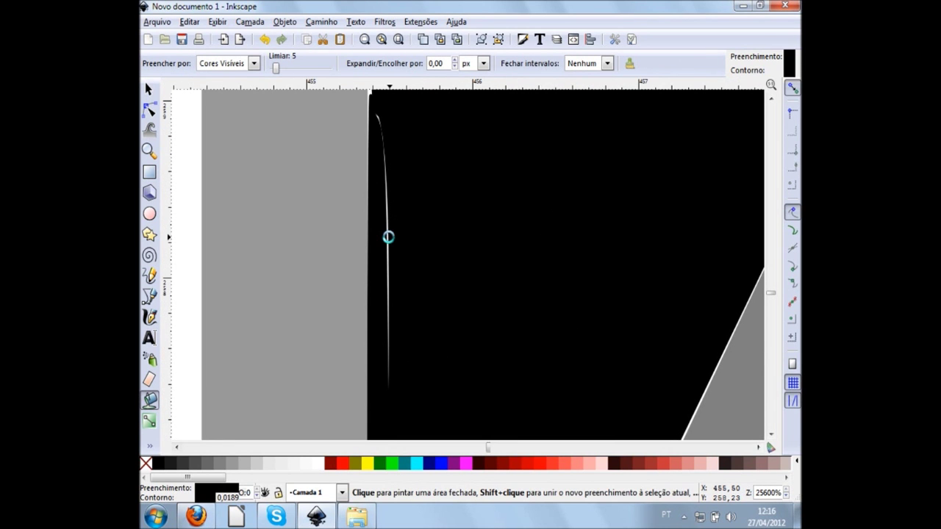
pyautogui.click(387, 236)
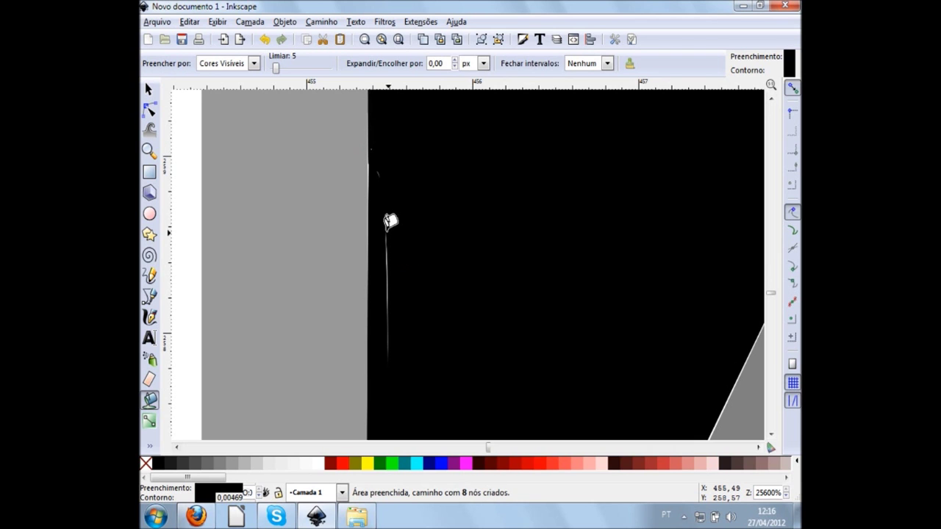
pyautogui.click(386, 252)
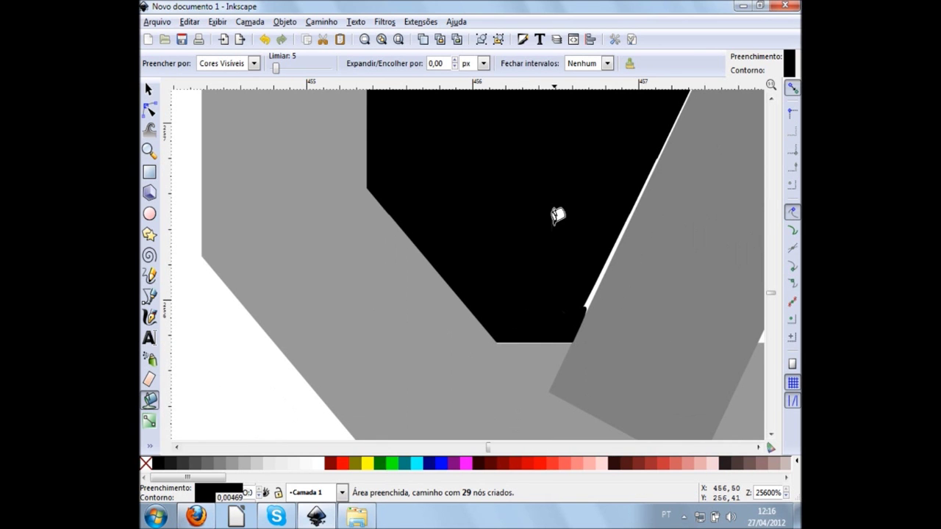
pyautogui.click(557, 206)
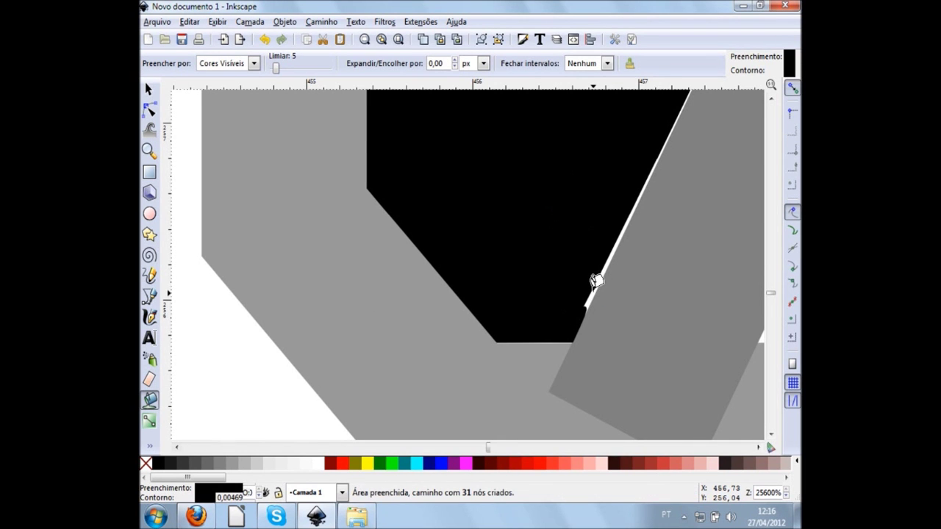
pyautogui.click(615, 202)
# Fill the remaining white slivers and tiny gaps at the key's top corner in black
pyautogui.scroll(-1, 571, 277)
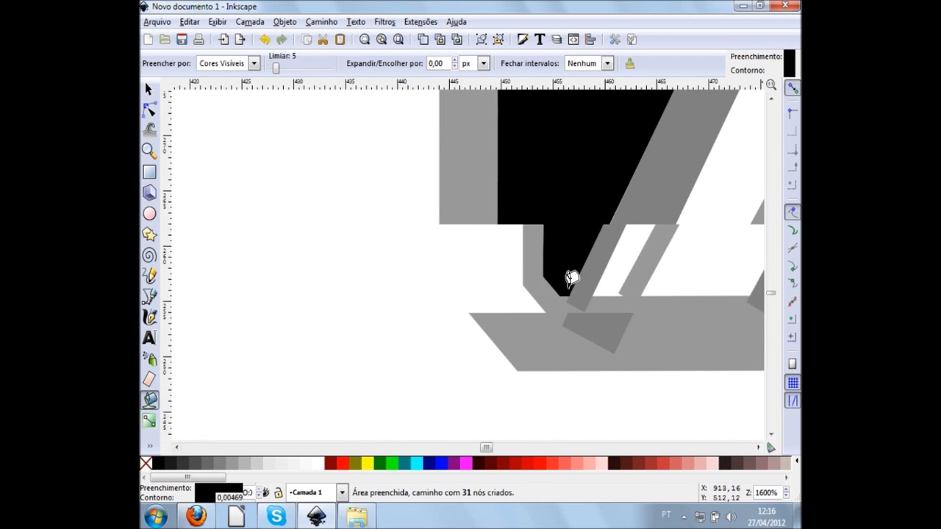
pyautogui.scroll(-1, 655, 241)
pyautogui.scroll(-1, 662, 236)
pyautogui.scroll(-1, 661, 230)
pyautogui.hscroll(3, 688, 219)
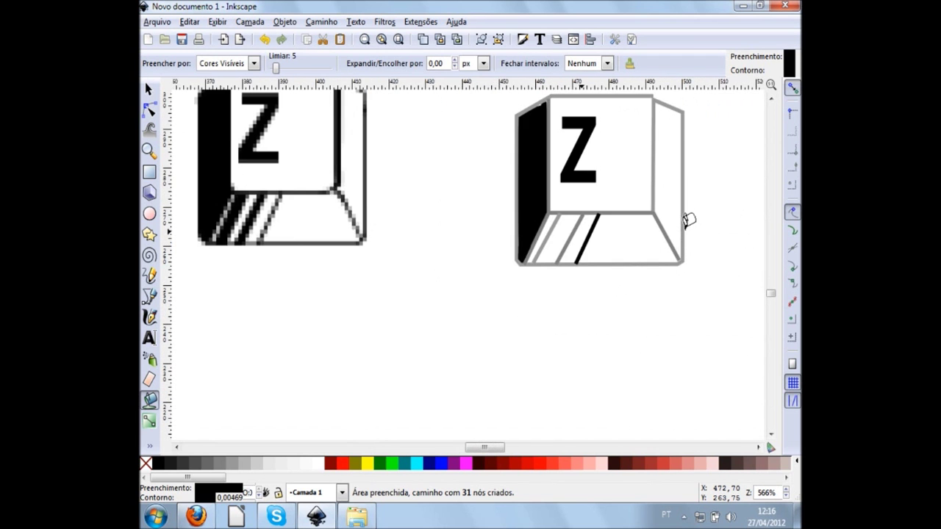
pyautogui.hscroll(1, 688, 219)
pyautogui.scroll(1, 435, 84)
pyautogui.scroll(2, 419, 92)
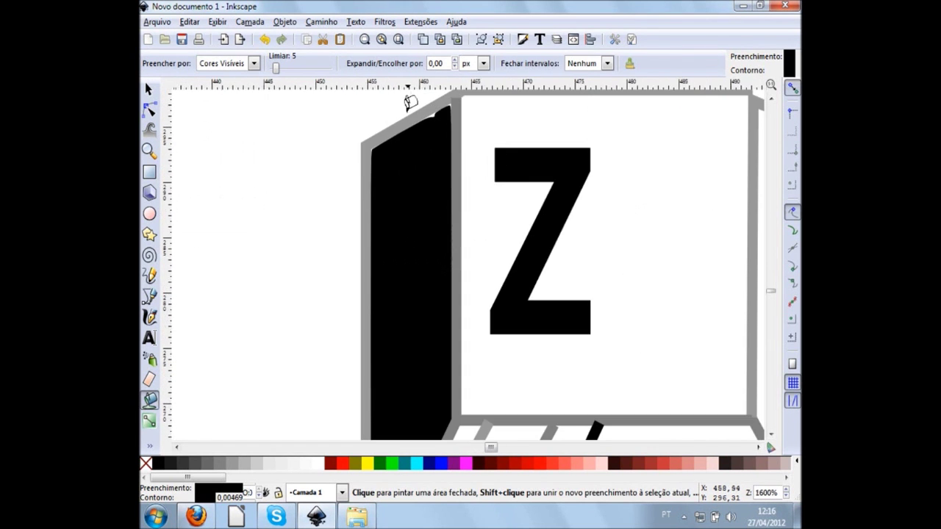
pyautogui.scroll(2, 410, 103)
pyautogui.scroll(2, 487, 101)
pyautogui.scroll(1, 581, 106)
pyautogui.click(524, 176)
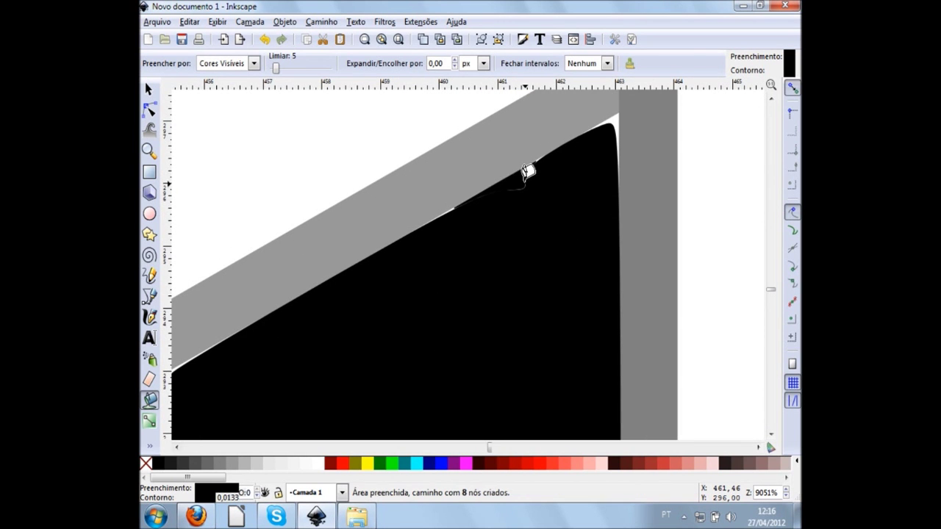
pyautogui.click(617, 118)
pyautogui.scroll(-4, 523, 178)
pyautogui.click(521, 188)
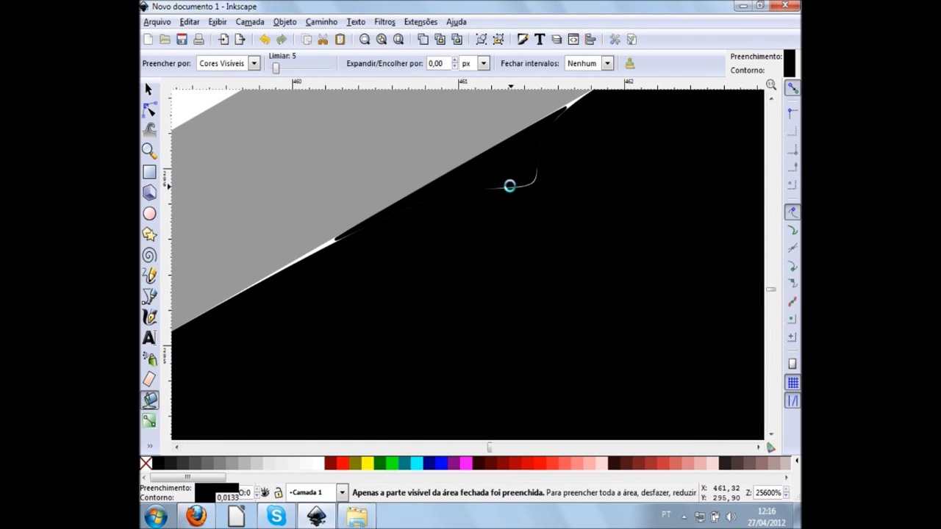
pyautogui.click(332, 242)
pyautogui.click(576, 105)
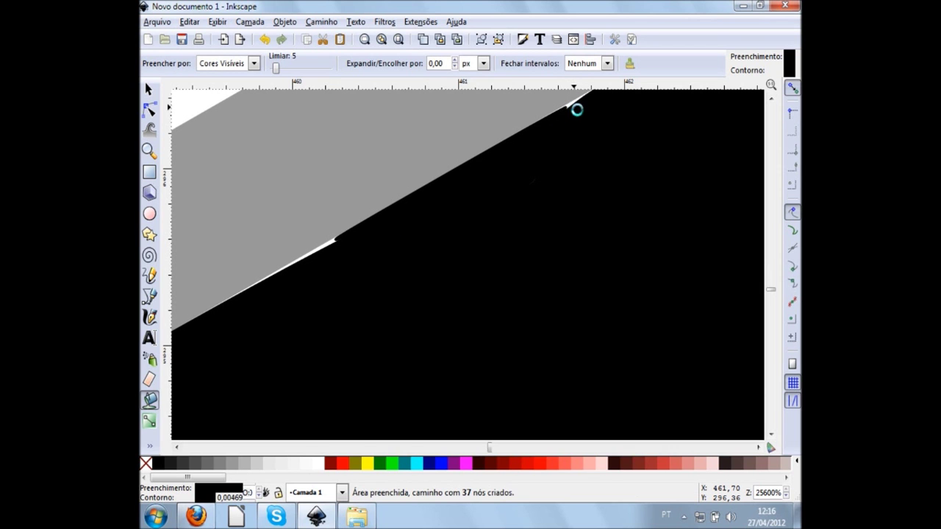
pyautogui.scroll(-1, 615, 183)
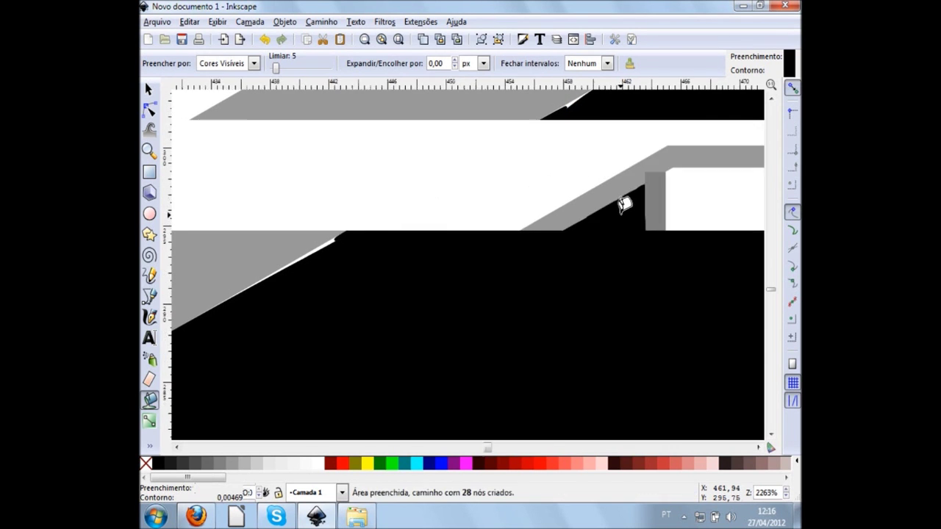
pyautogui.scroll(-2, 618, 236)
# Temporarily colour the black left face dark red to inspect its shape
pyautogui.press('s')
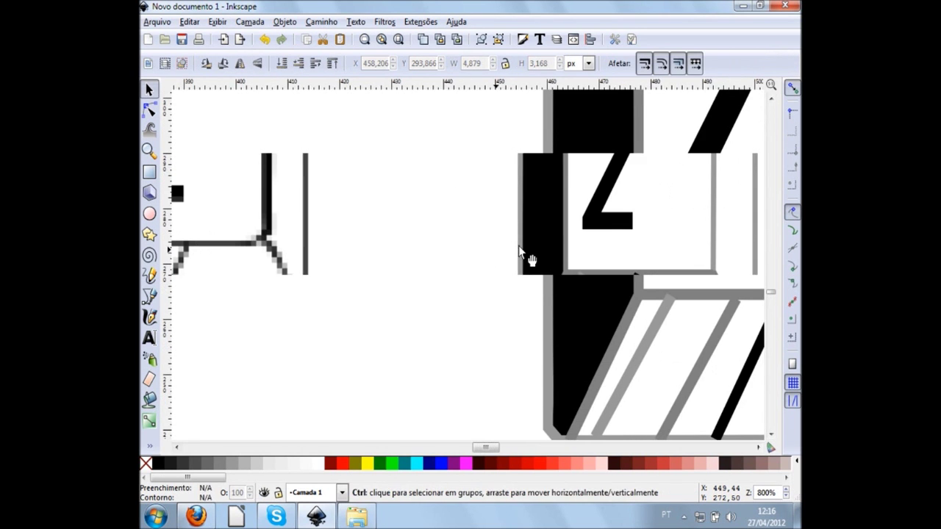
pyautogui.click(538, 220)
pyautogui.click(508, 466)
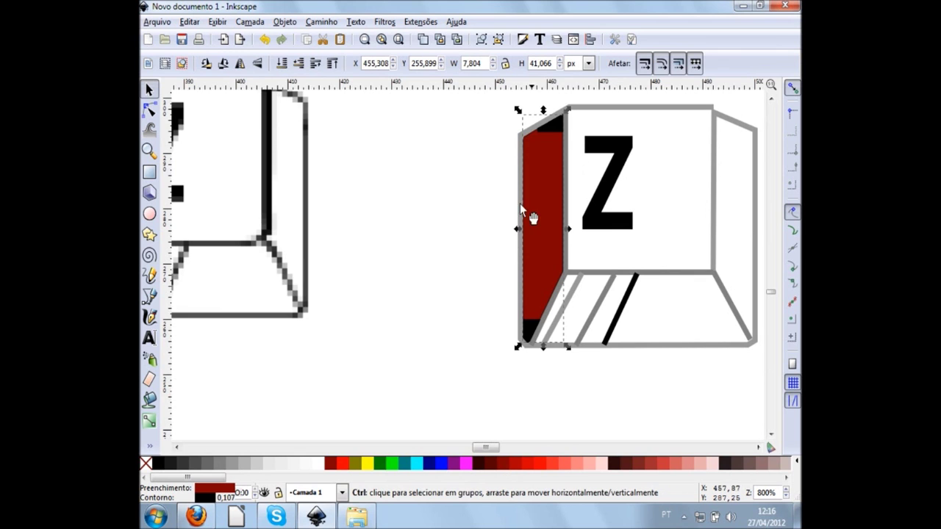
pyautogui.click(515, 358)
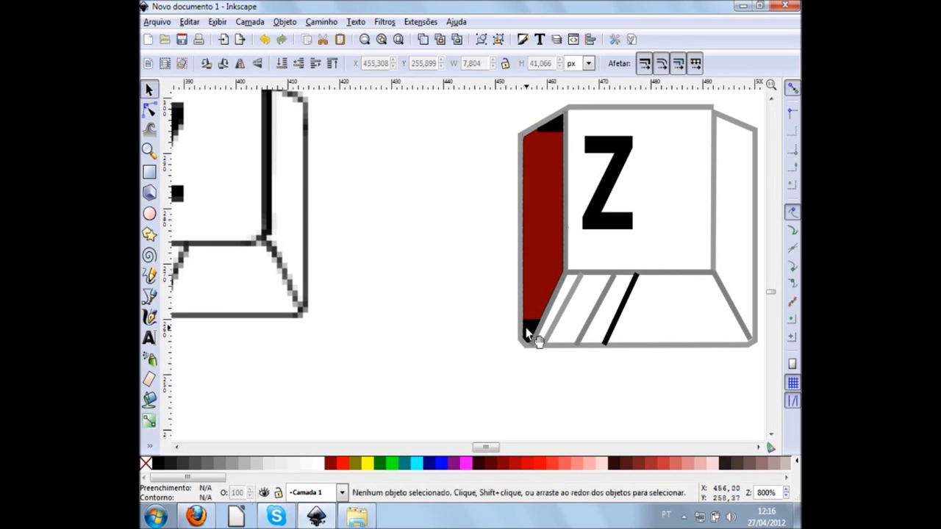
# Select the small corner pieces, tint them red to check, then undo back to black
pyautogui.click(526, 329)
pyautogui.moveTo(492, 296); pyautogui.dragTo(562, 386)
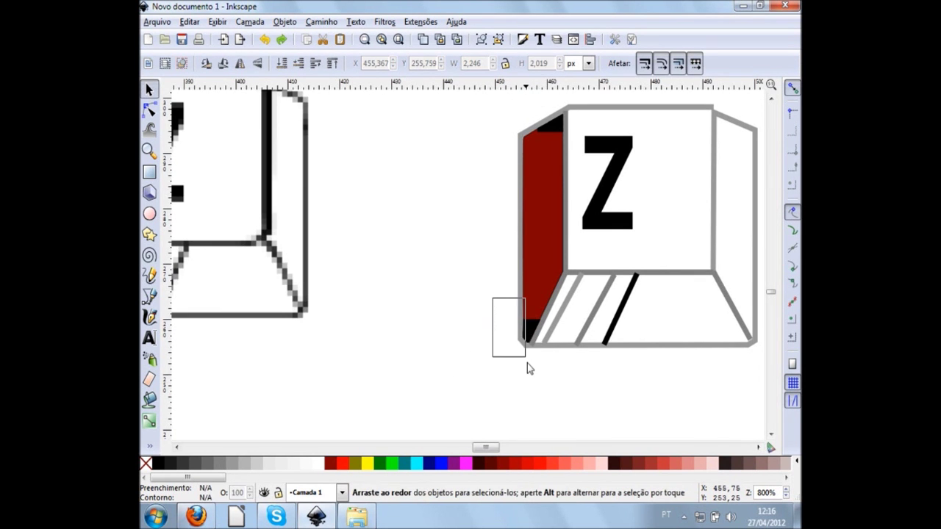
pyautogui.moveTo(475, 294); pyautogui.dragTo(544, 376)
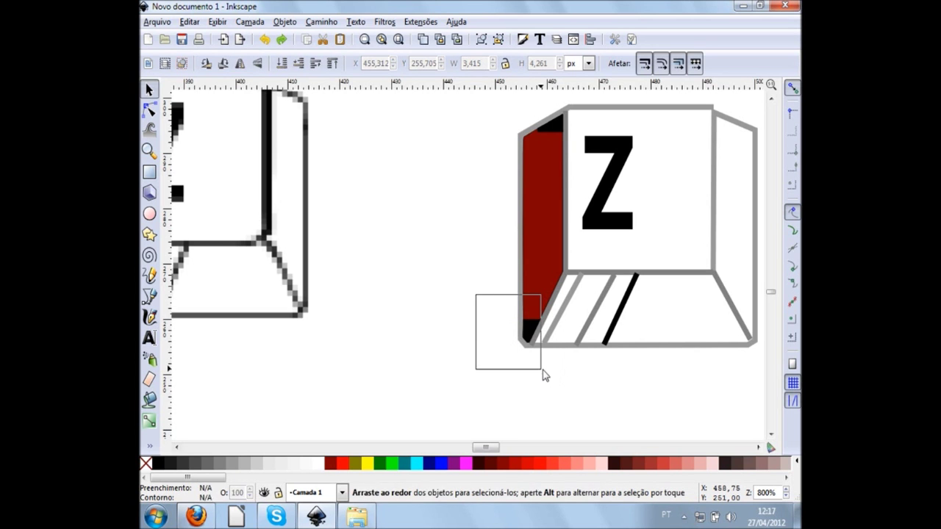
pyautogui.click(505, 469)
pyautogui.click(457, 377)
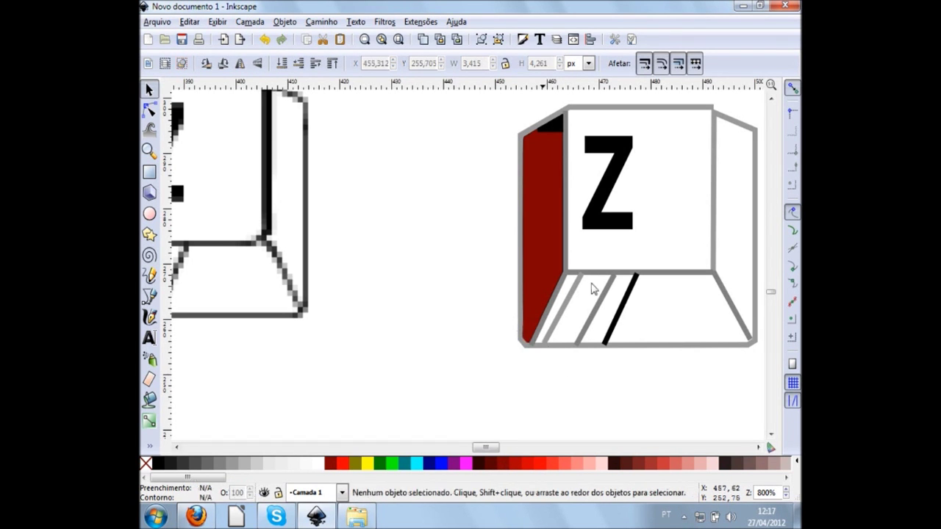
pyautogui.moveTo(511, 105); pyautogui.dragTo(543, 117)
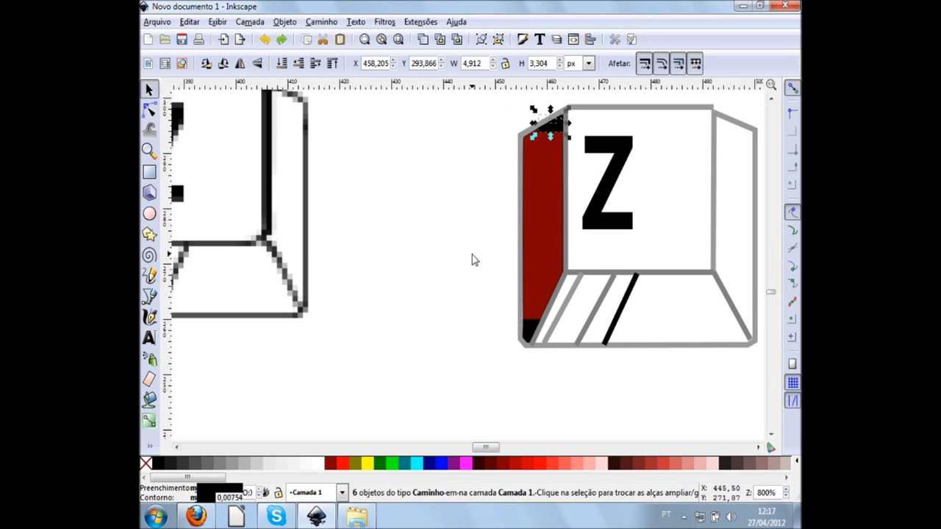
pyautogui.hotkey('ctrl', 'z')
pyautogui.click(656, 432)
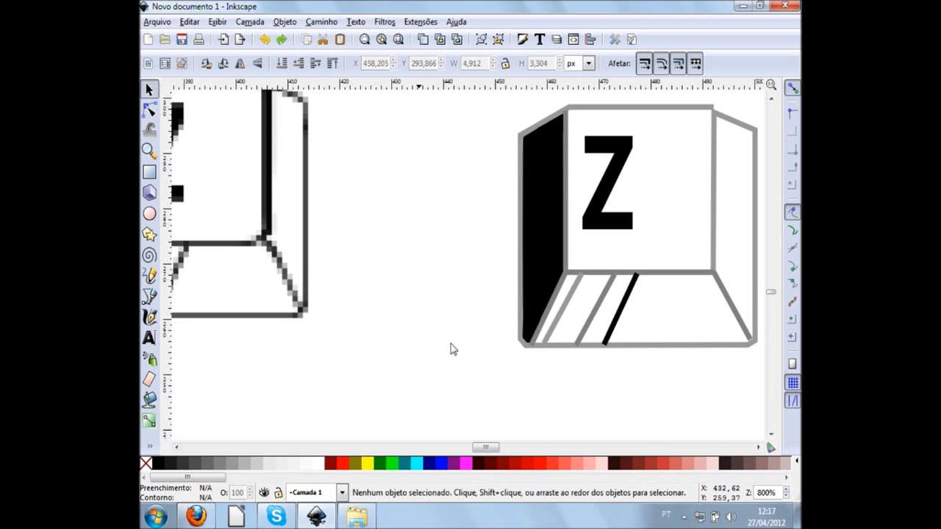
# Move the pixel reference so it sits beside the vector key
pyautogui.hscroll(-3, 500, 356)
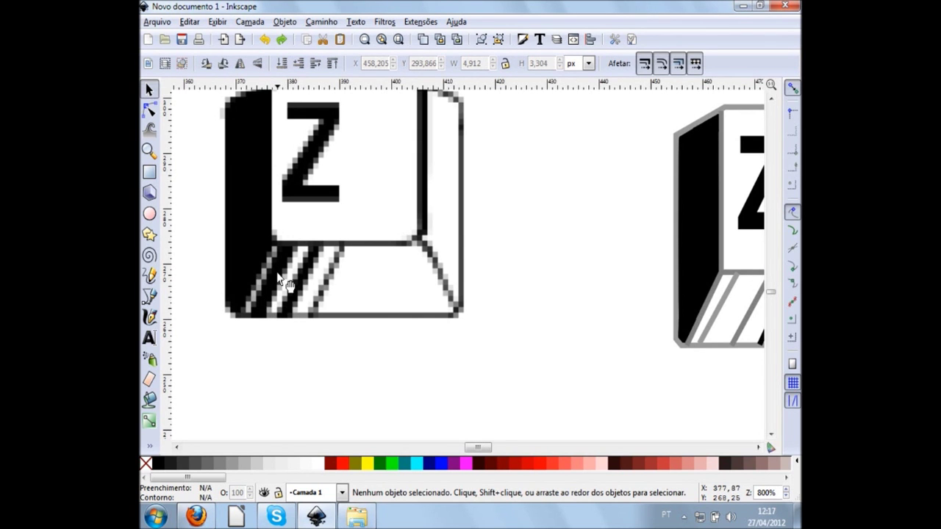
pyautogui.click(718, 333)
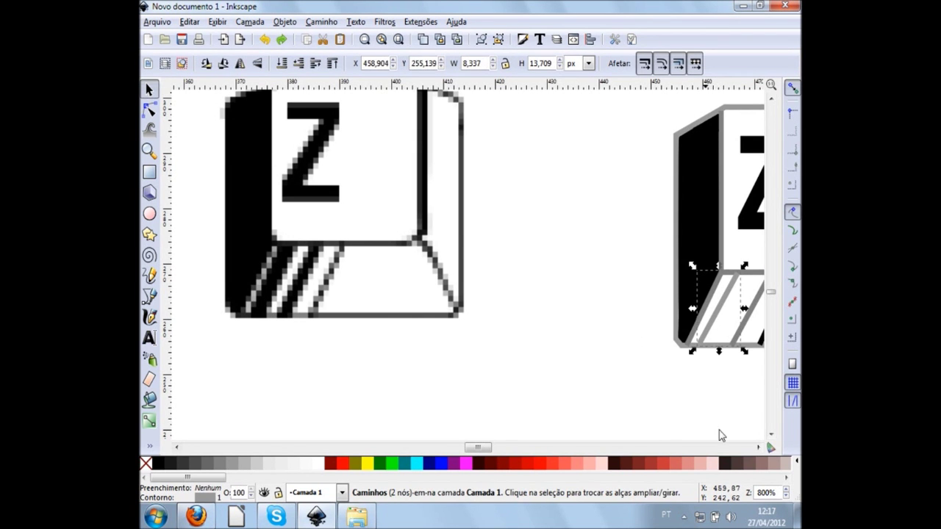
pyautogui.hscroll(5, 709, 437)
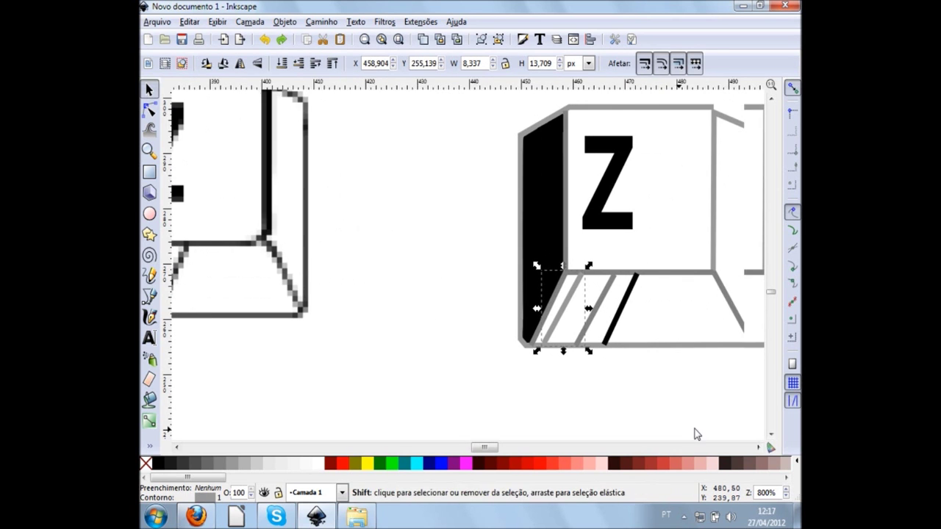
pyautogui.scroll(1, 539, 395)
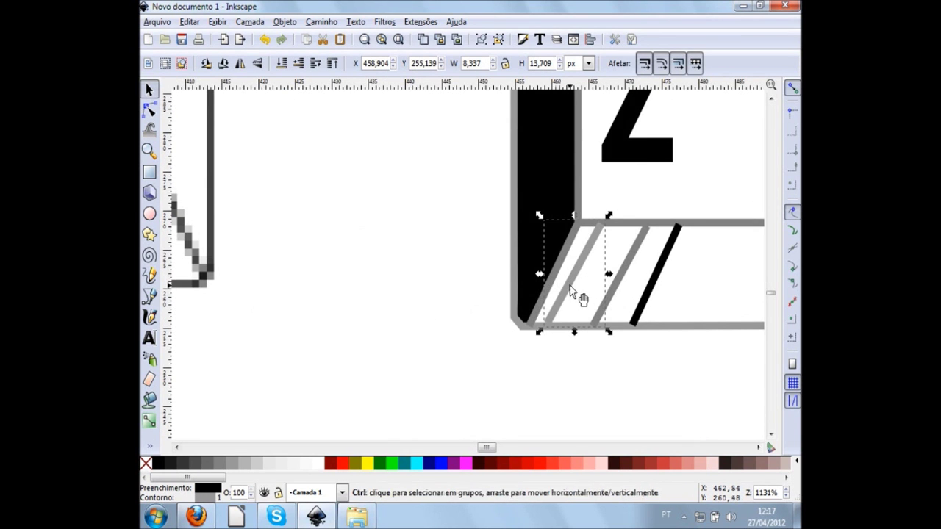
pyautogui.moveTo(176, 250)
pyautogui.mouseDown()
pyautogui.moveTo(441, 298)
pyautogui.moveTo(450, 287)
pyautogui.mouseUp()
# Change the grey diagonal stripe's stroke to black
pyautogui.click(571, 317)
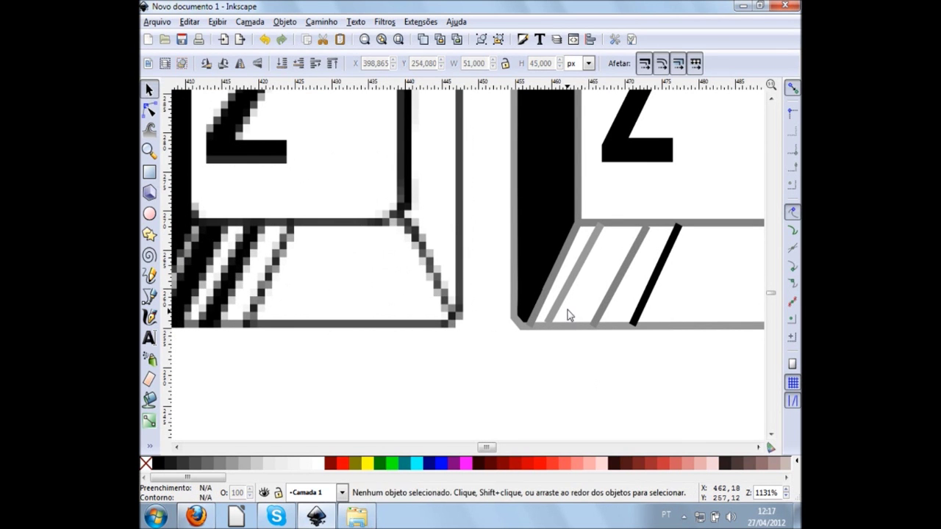
pyautogui.keyDown('shift'); pyautogui.click(159, 463); pyautogui.keyUp('shift')
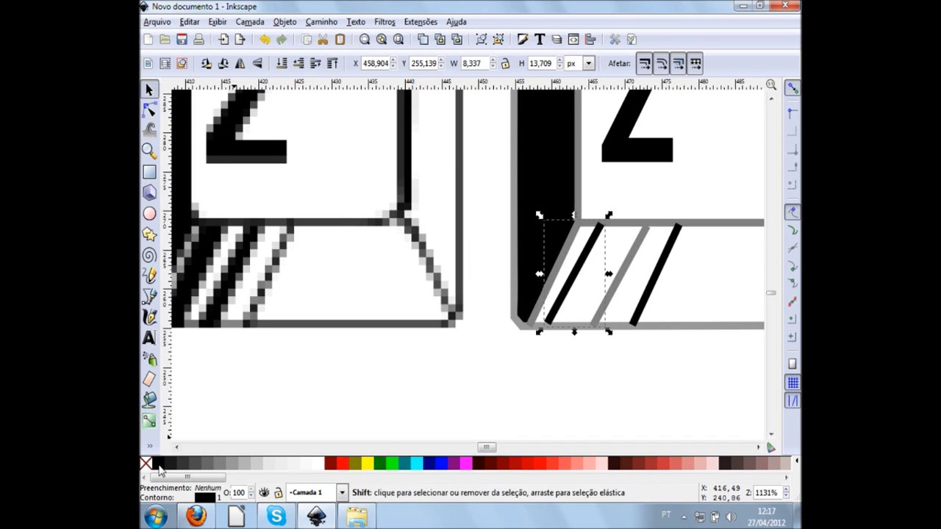
pyautogui.click(602, 395)
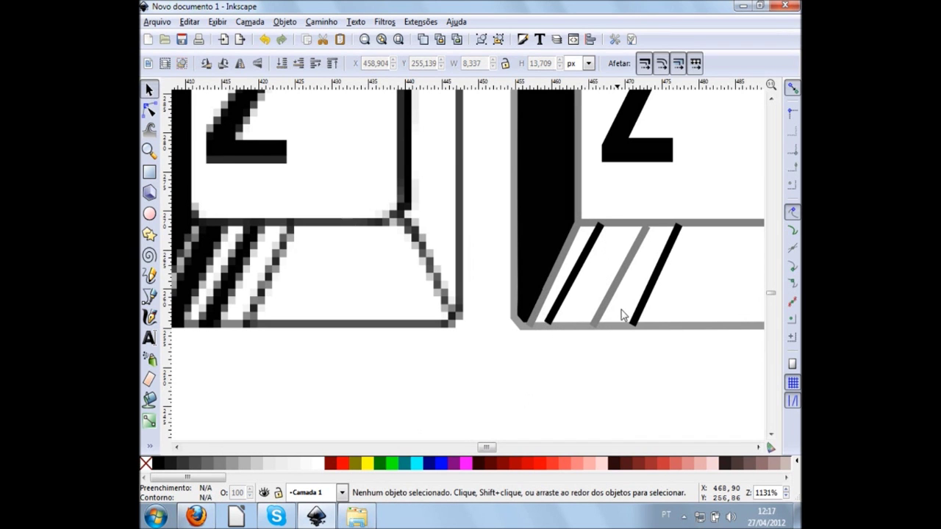
pyautogui.click(570, 291)
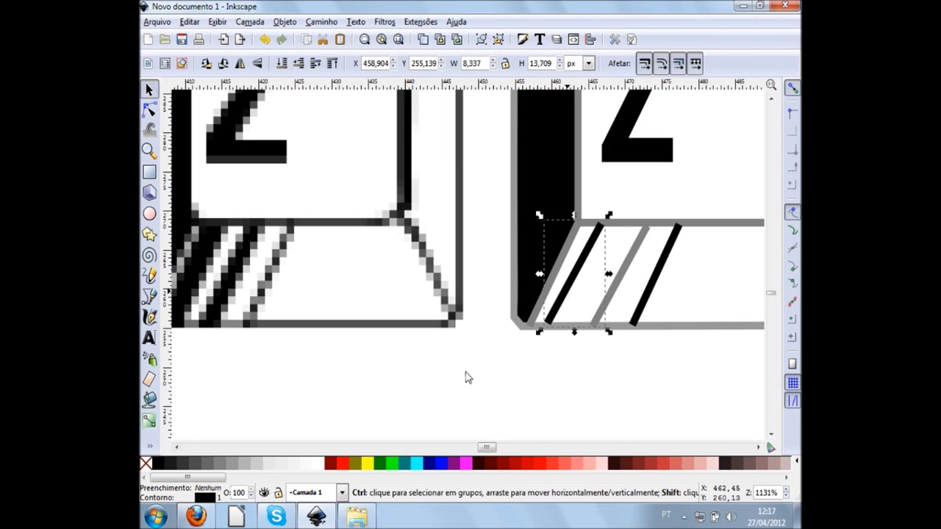
# Give the black stripe a 2 px stroke width and a 1.0 blur in Fill and Stroke
pyautogui.hotkey('ctrl', 'shift', 'f')
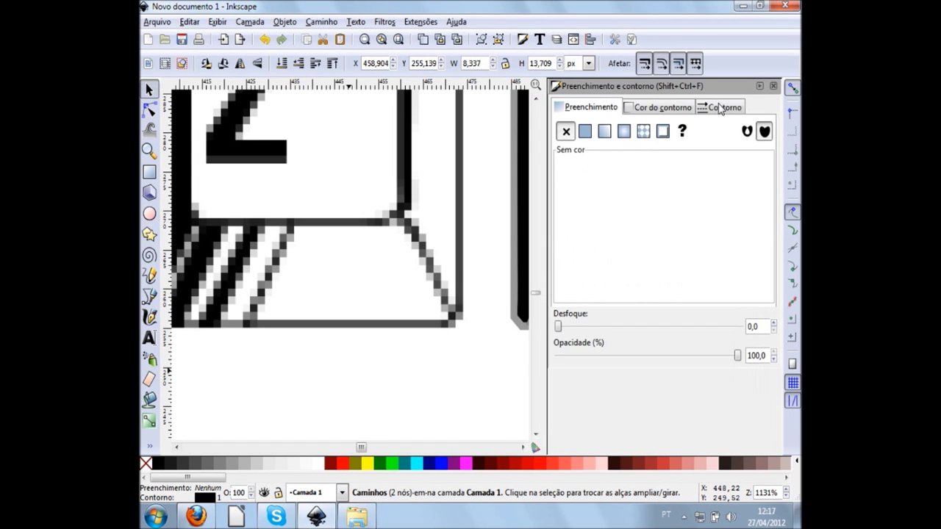
pyautogui.click(719, 108)
pyautogui.scroll(2, 483, 254)
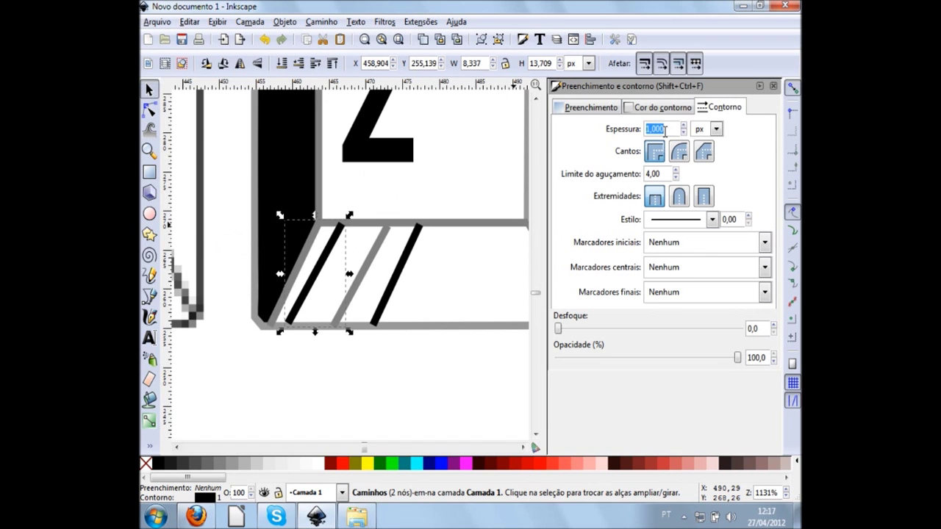
pyautogui.write('4')
pyautogui.press('Return')
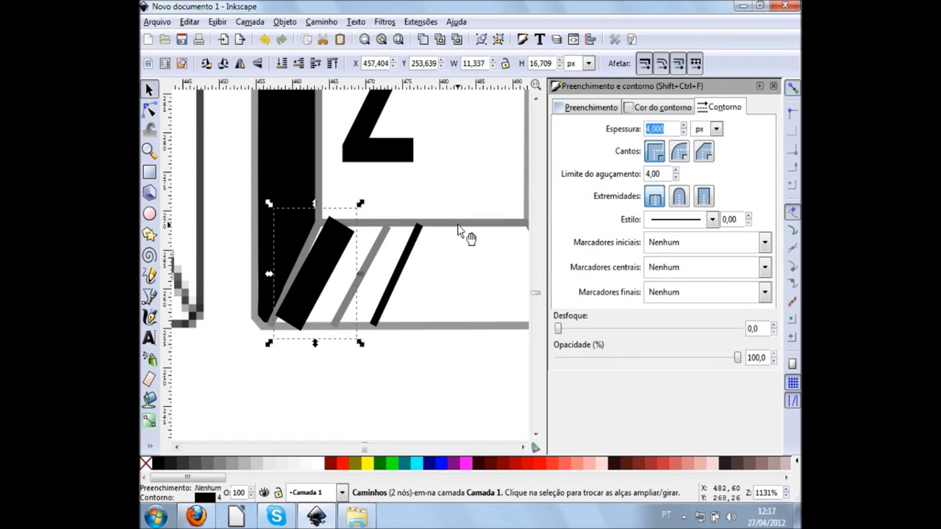
pyautogui.write('2')
pyautogui.press('Return')
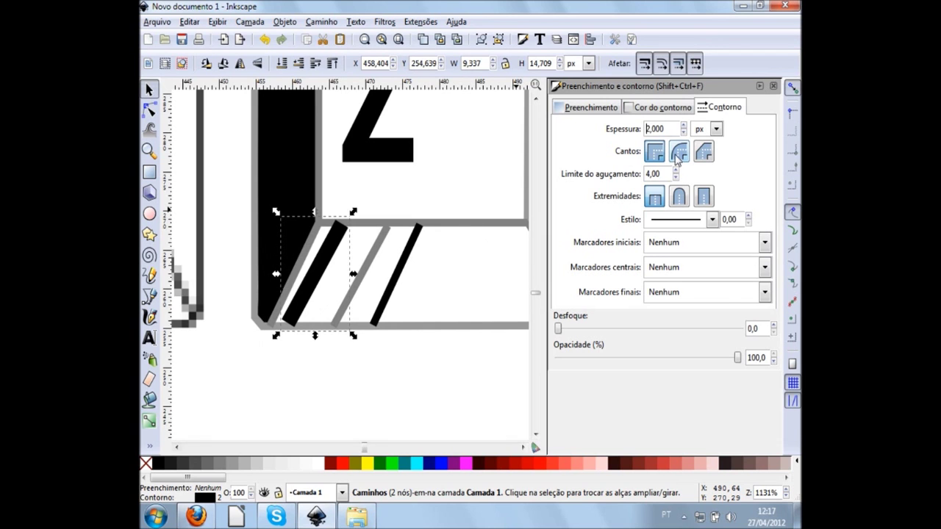
pyautogui.click(773, 328)
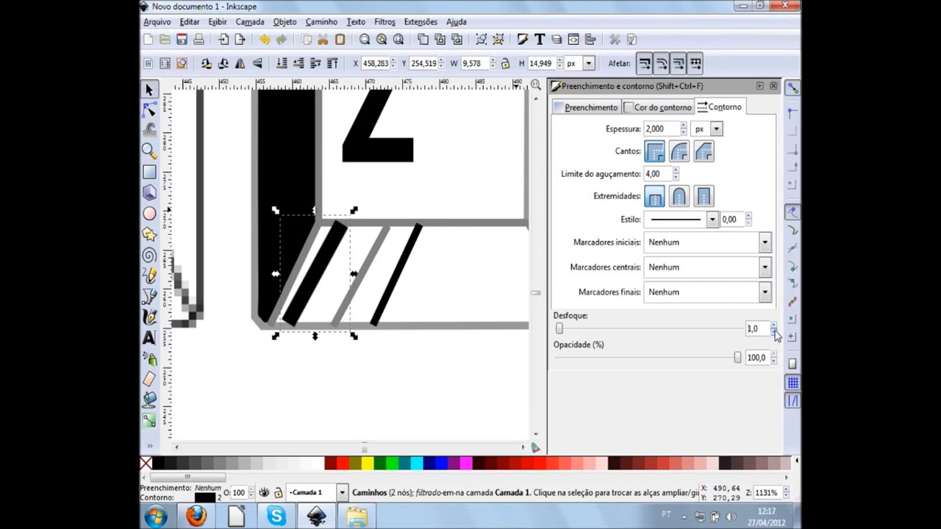
pyautogui.click(772, 86)
pyautogui.click(279, 377)
pyautogui.hscroll(-2, 318, 367)
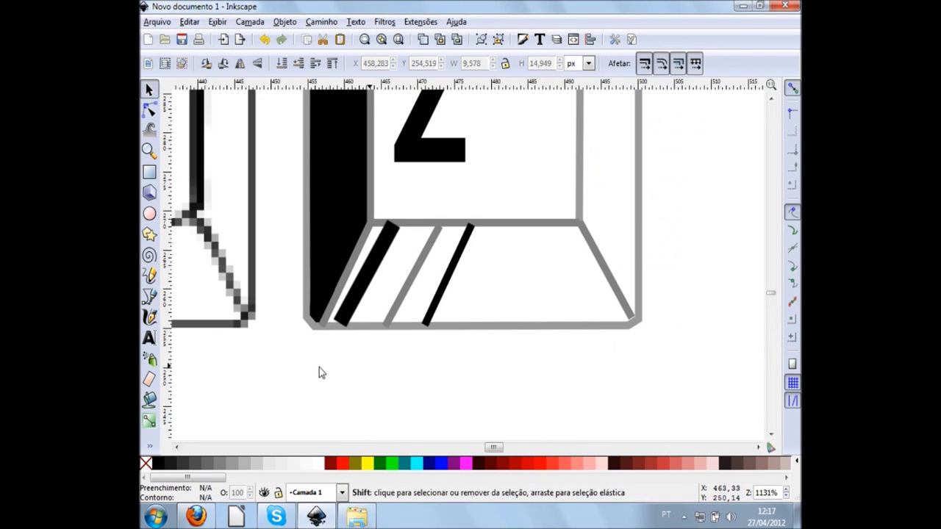
pyautogui.scroll(2, 378, 340)
# Nudge the black diagonal stripe slightly right and rotate it to match the reference
pyautogui.click(336, 302)
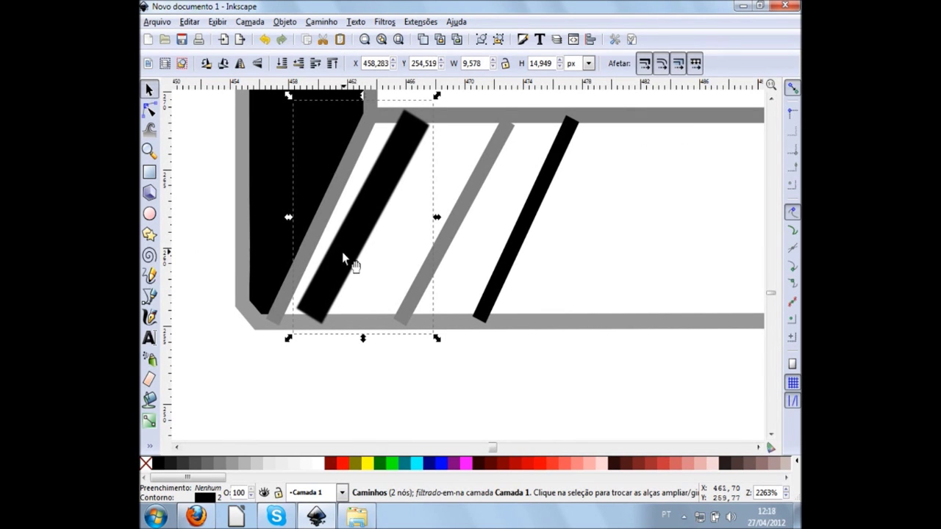
pyautogui.moveTo(345, 272); pyautogui.dragTo(365, 273)
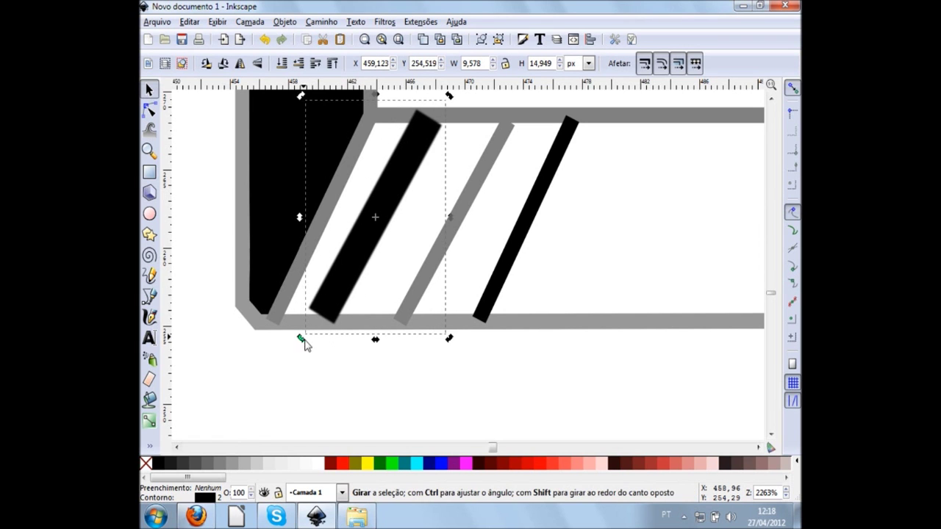
pyautogui.moveTo(304, 344); pyautogui.dragTo(317, 348)
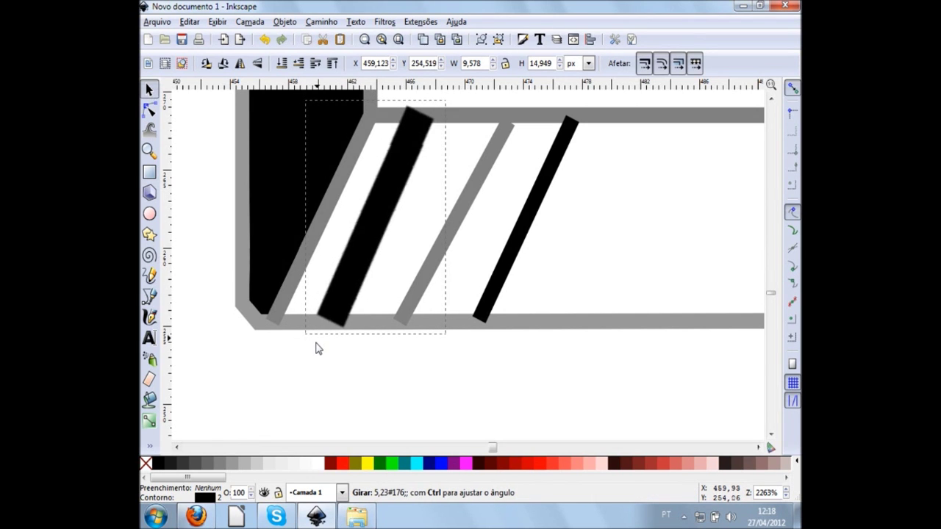
pyautogui.click(370, 380)
# Shorten the thick black stripe to 15.316 px tall so its top meets the face's bottom edge
pyautogui.click(379, 236)
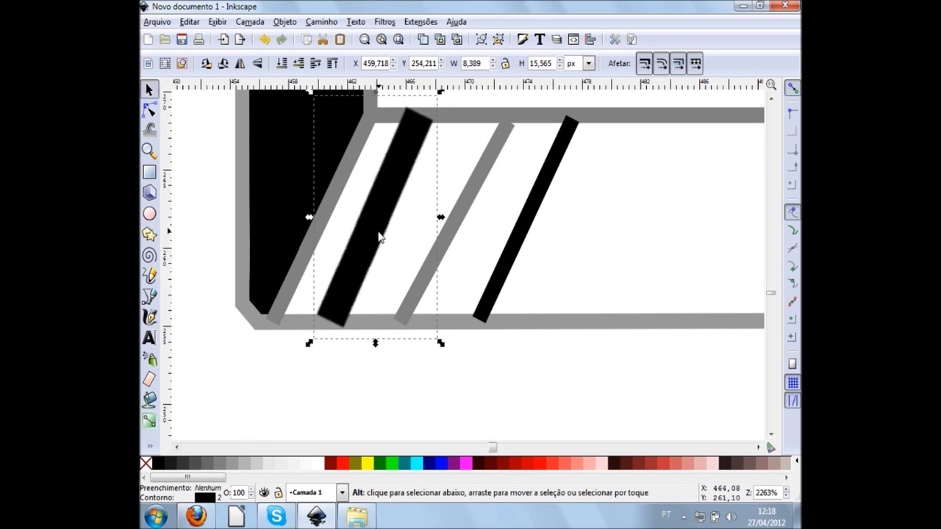
pyautogui.keyDown('ctrl'); pyautogui.scroll(-1, 461, 344); pyautogui.keyUp('ctrl')
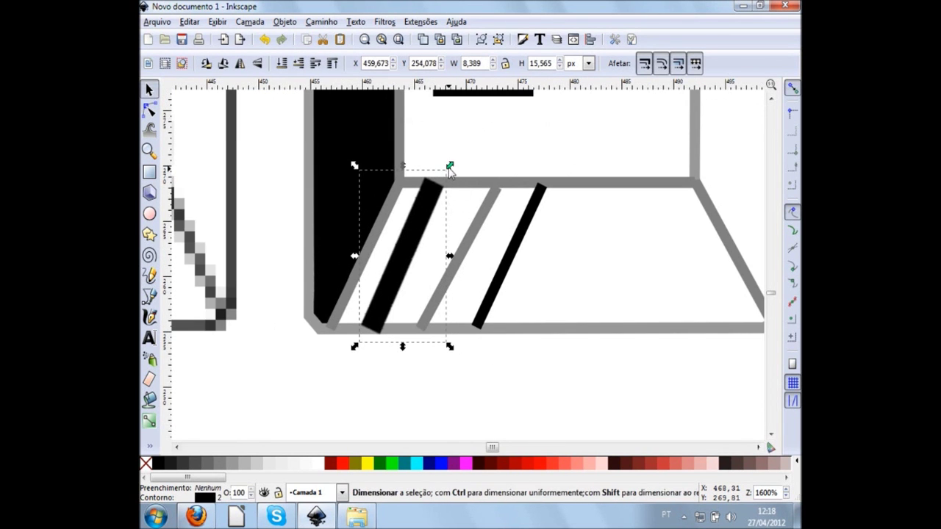
pyautogui.moveTo(448, 169); pyautogui.dragTo(450, 174)
pyautogui.click(428, 380)
pyautogui.click(421, 245)
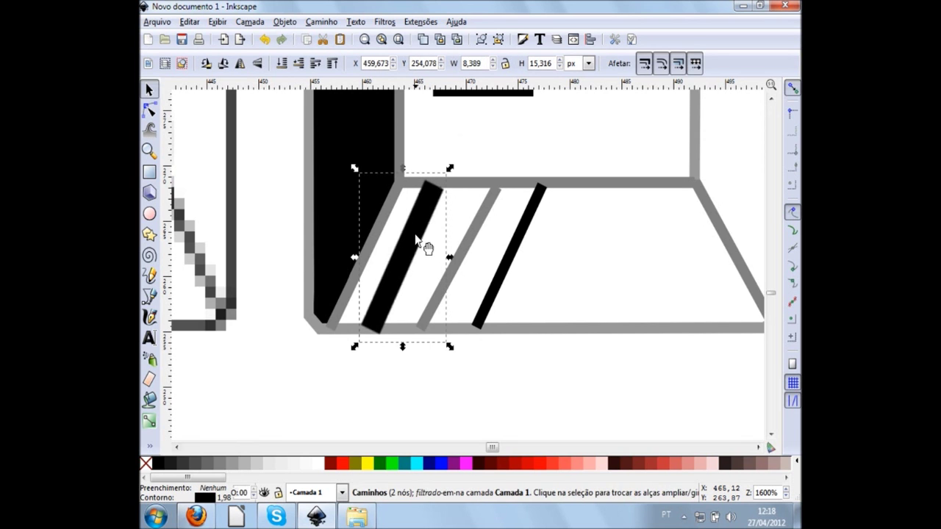
pyautogui.click(467, 377)
pyautogui.hscroll(-2, 559, 371)
pyautogui.hscroll(-3, 573, 373)
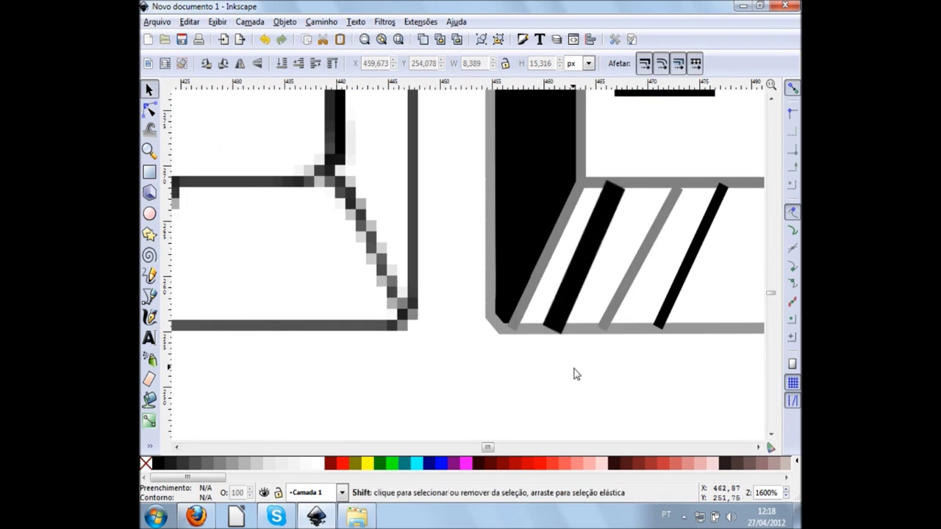
pyautogui.hscroll(-2, 574, 373)
pyautogui.hscroll(-1, 570, 372)
pyautogui.hscroll(-2, 571, 372)
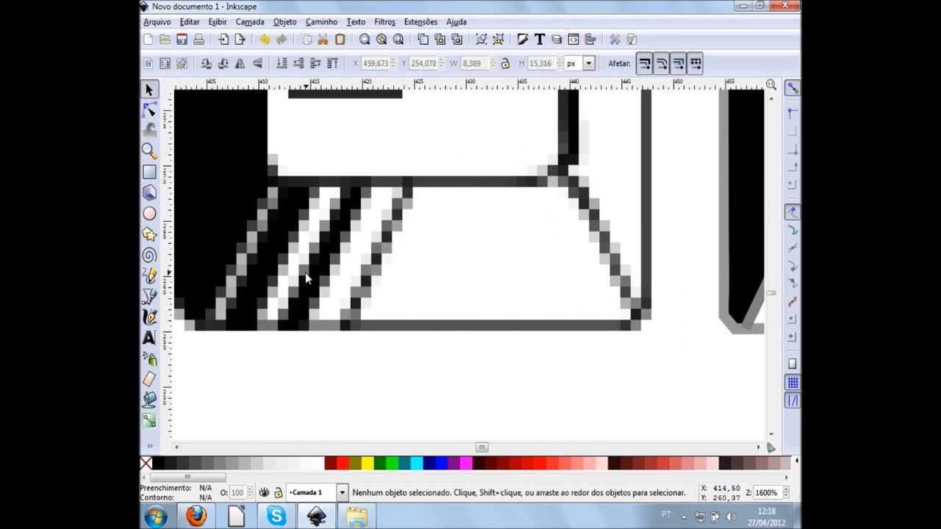
pyautogui.hscroll(3, 532, 348)
pyautogui.hscroll(1, 586, 355)
pyautogui.hscroll(2, 610, 353)
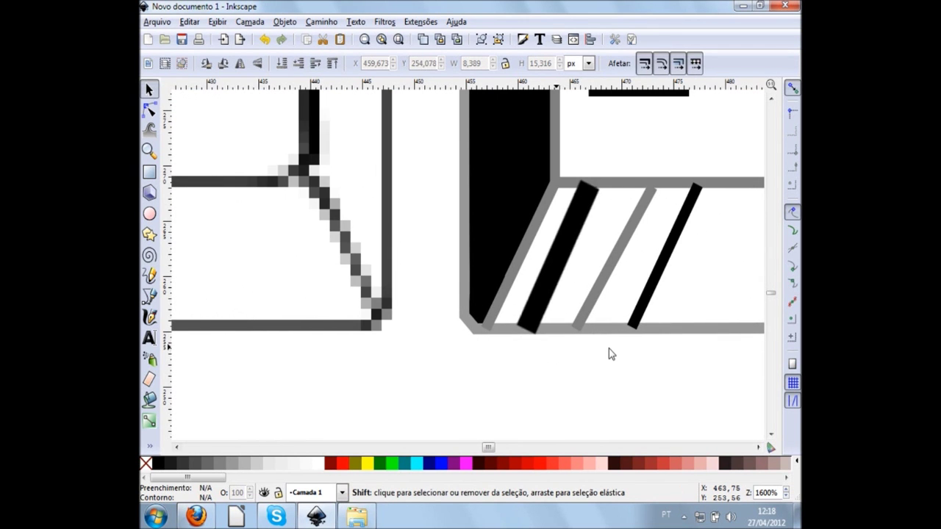
# Give the grey middle diagonal stripe a 2 px stroke width in Fill and Stroke
pyautogui.click(609, 281)
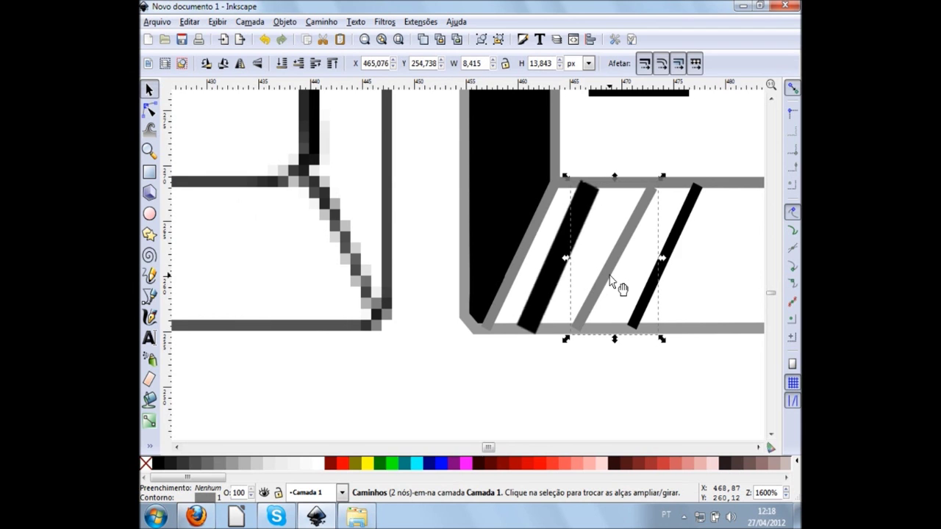
pyautogui.hotkey('ctrl', 'shift', 'f')
pyautogui.hscroll(2, 456, 301)
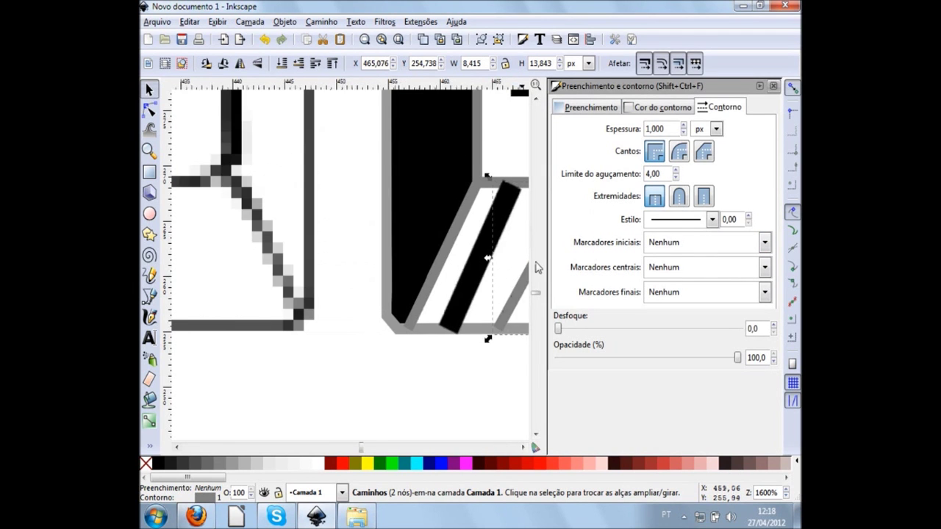
pyautogui.scroll(-1, 500, 243)
pyautogui.hscroll(2, 507, 235)
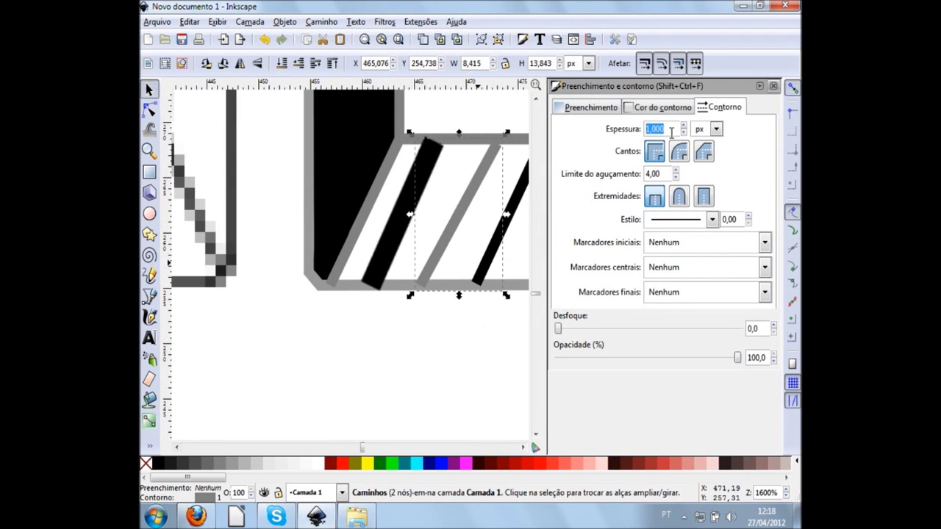
pyautogui.write('2')
pyautogui.press('Return')
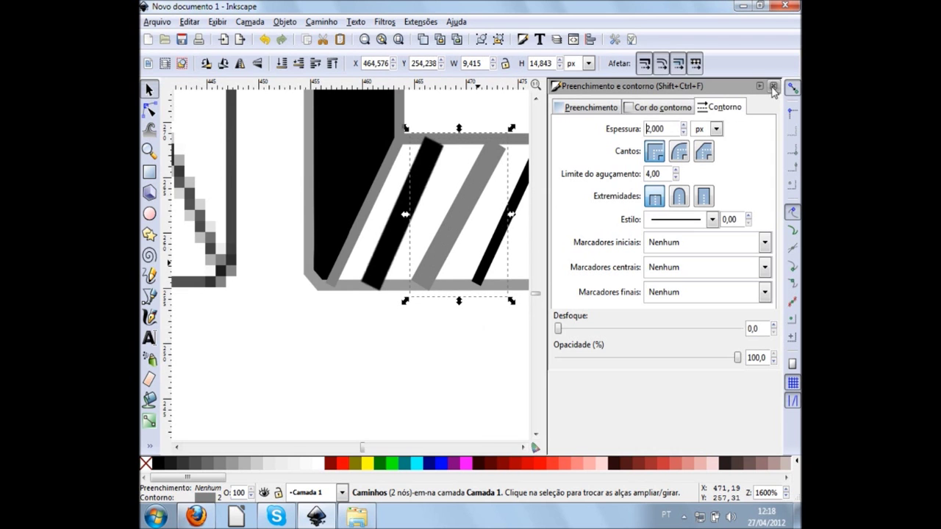
pyautogui.click(773, 87)
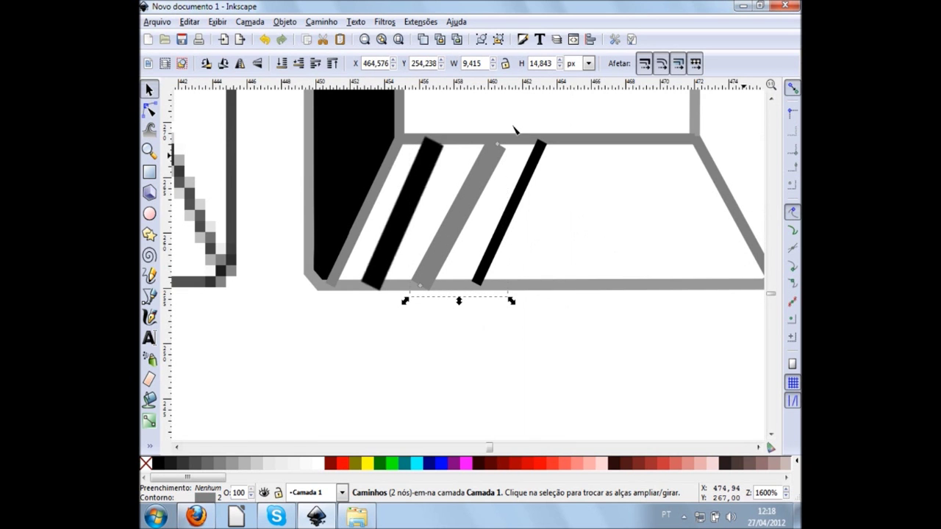
# Reshape the middle stripe's top corner by moving its top node with the Node tool
pyautogui.press('n')
pyautogui.scroll(1, 514, 131)
pyautogui.scroll(3, 507, 171)
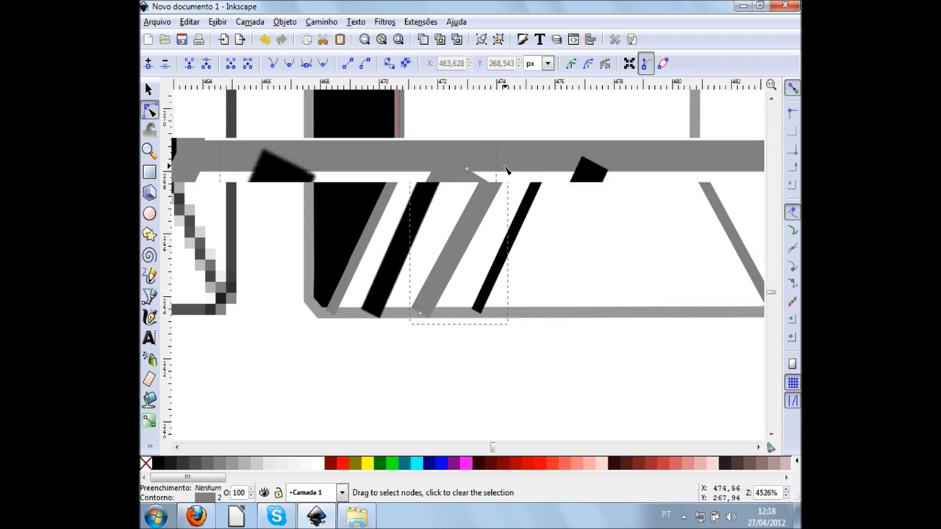
pyautogui.scroll(2, 506, 171)
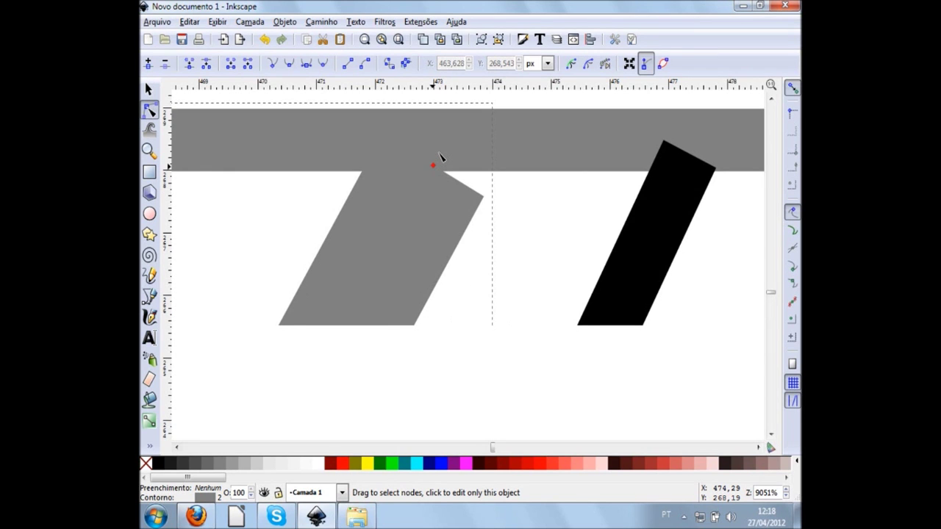
pyautogui.moveTo(434, 164); pyautogui.dragTo(438, 152)
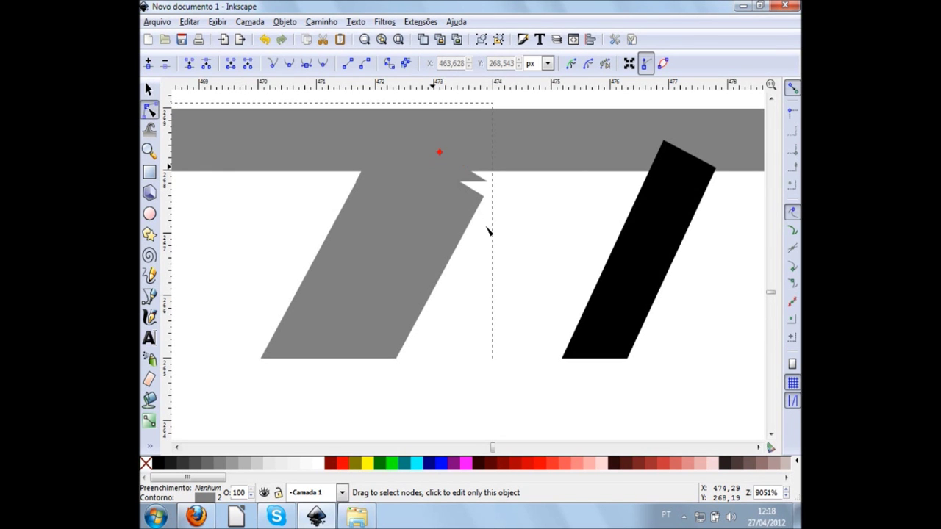
pyautogui.scroll(-4, 485, 233)
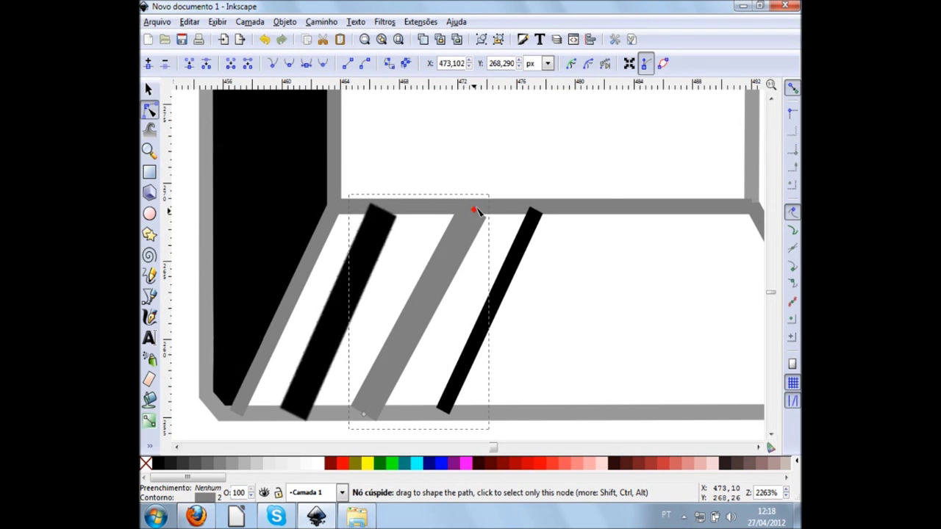
pyautogui.scroll(-2, 483, 266)
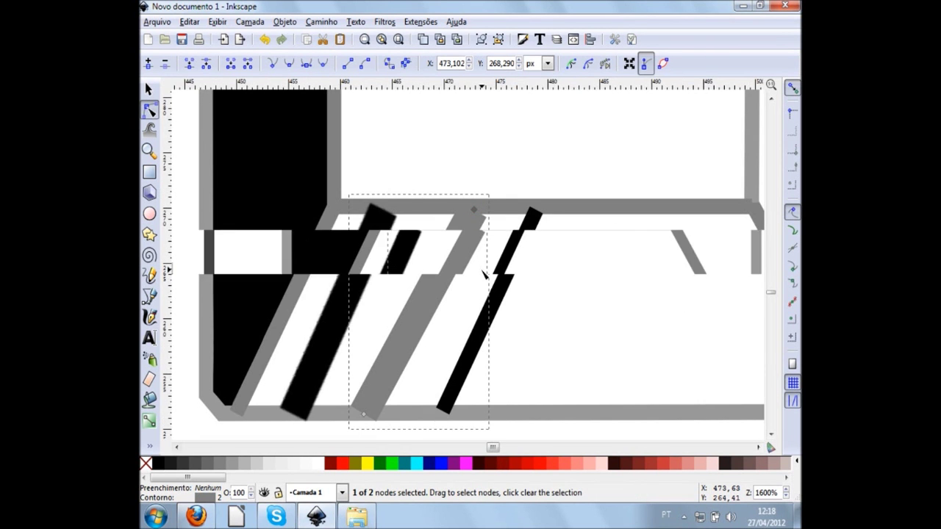
pyautogui.moveTo(483, 239); pyautogui.dragTo(478, 243)
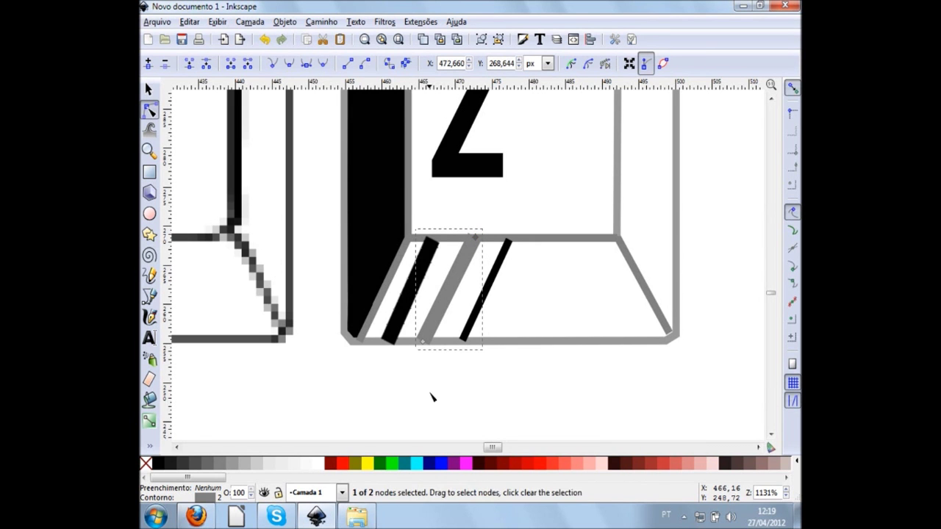
pyautogui.press('s')
pyautogui.press('Escape')
# Give the thin black diagonal stripe a slight blur
pyautogui.hscroll(-2, 461, 404)
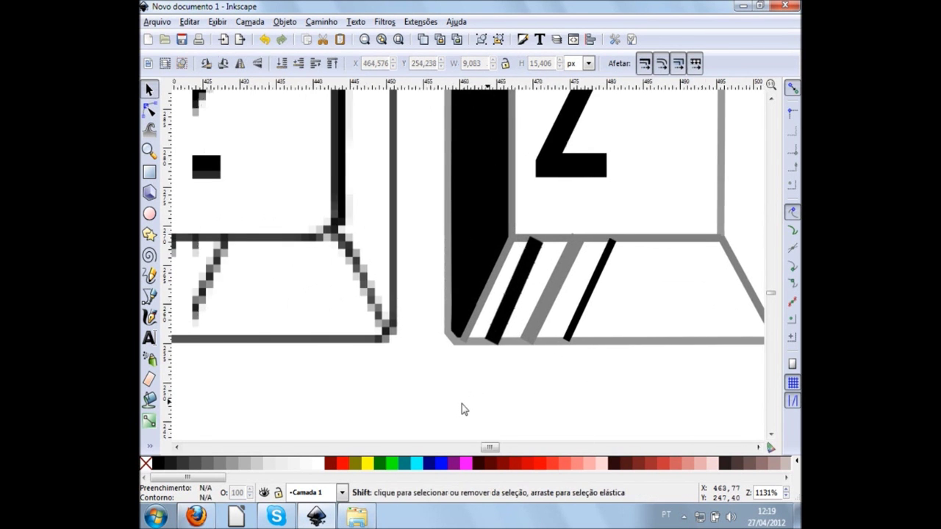
pyautogui.hscroll(-1, 462, 404)
pyautogui.click(630, 317)
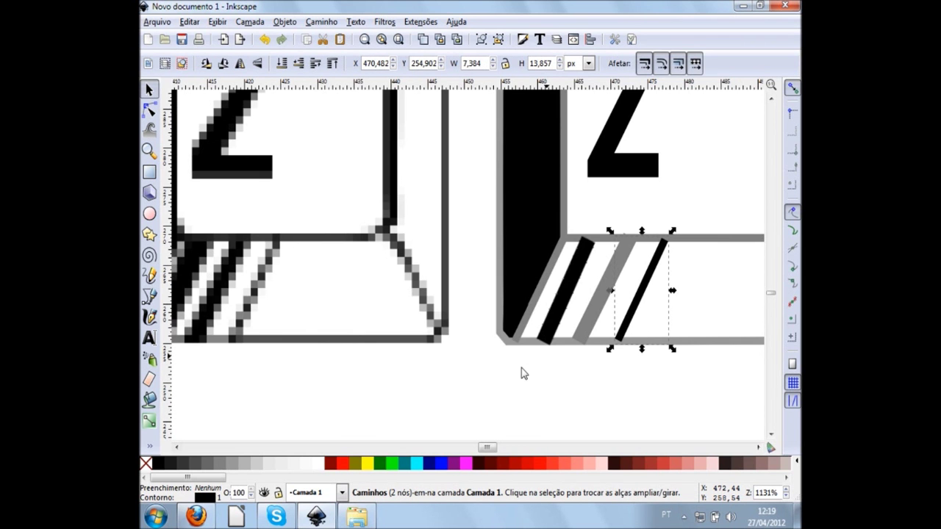
pyautogui.hotkey('ctrl', 'shift', 'f')
pyautogui.click(773, 325)
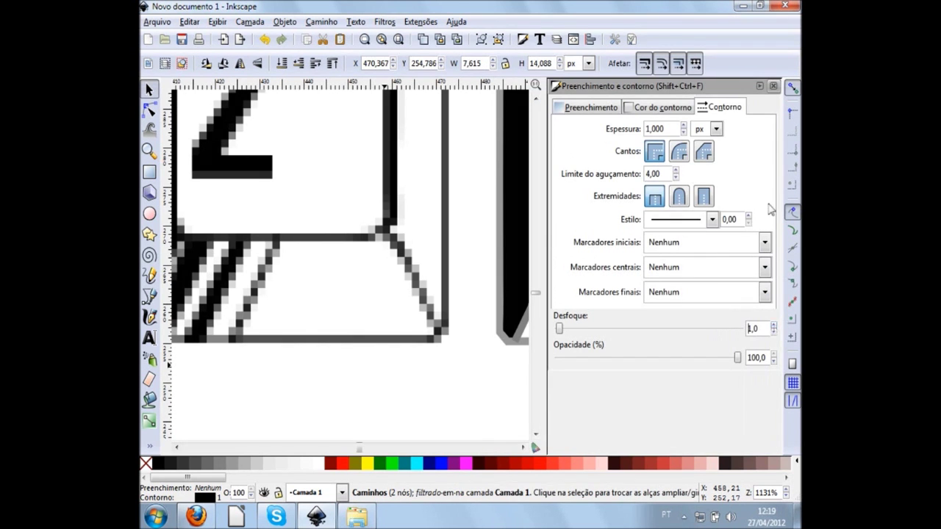
pyautogui.click(773, 86)
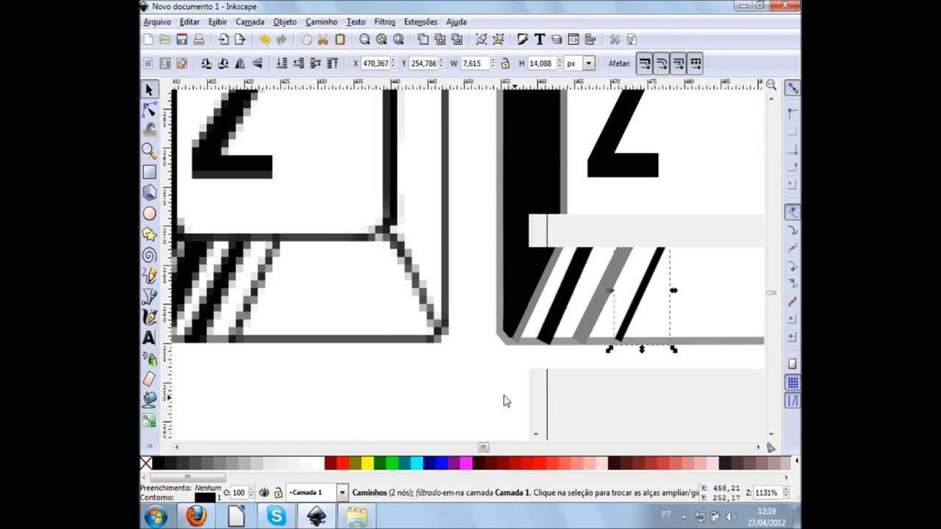
pyautogui.click(504, 399)
# Recolour the grey middle stripe black with the black swatch
pyautogui.click(609, 301)
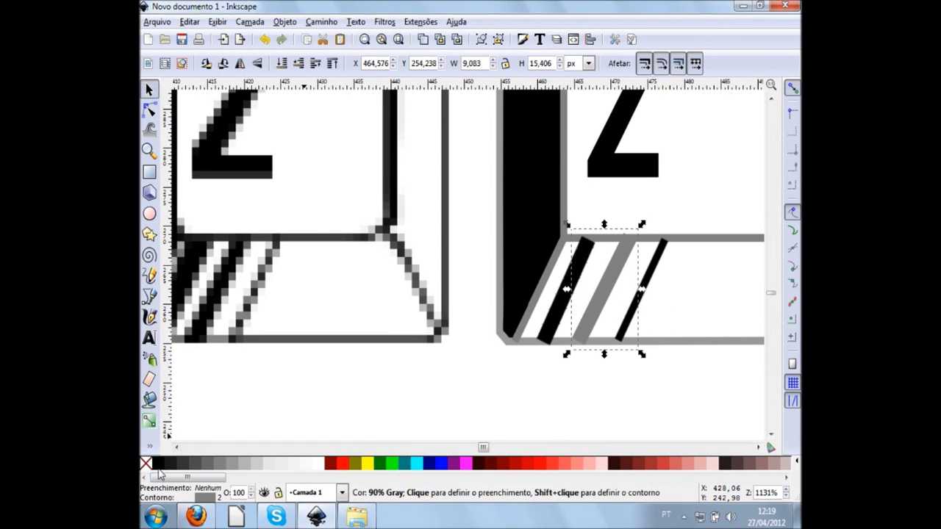
pyautogui.keyDown('shift'); pyautogui.click(156, 464); pyautogui.keyUp('shift')
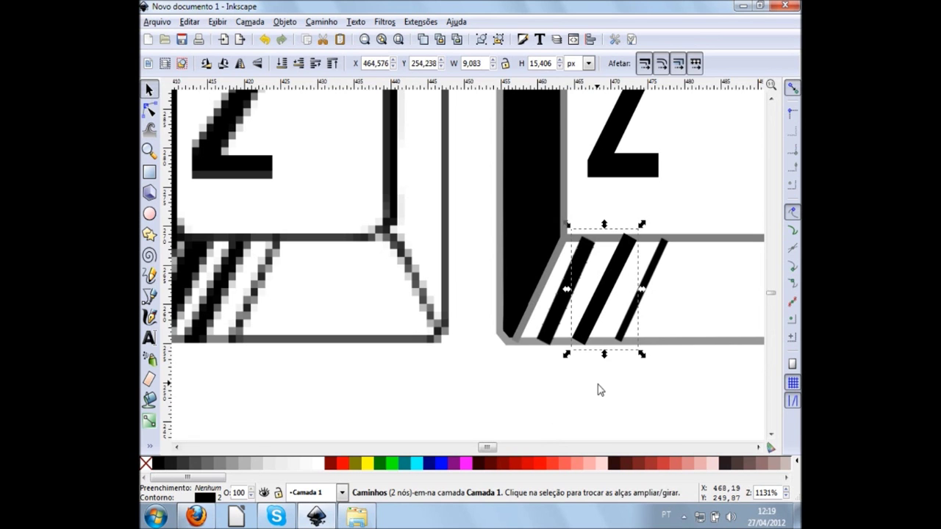
pyautogui.click(627, 395)
pyautogui.keyDown('ctrl'); pyautogui.scroll(-2, 654, 419); pyautogui.keyUp('ctrl')
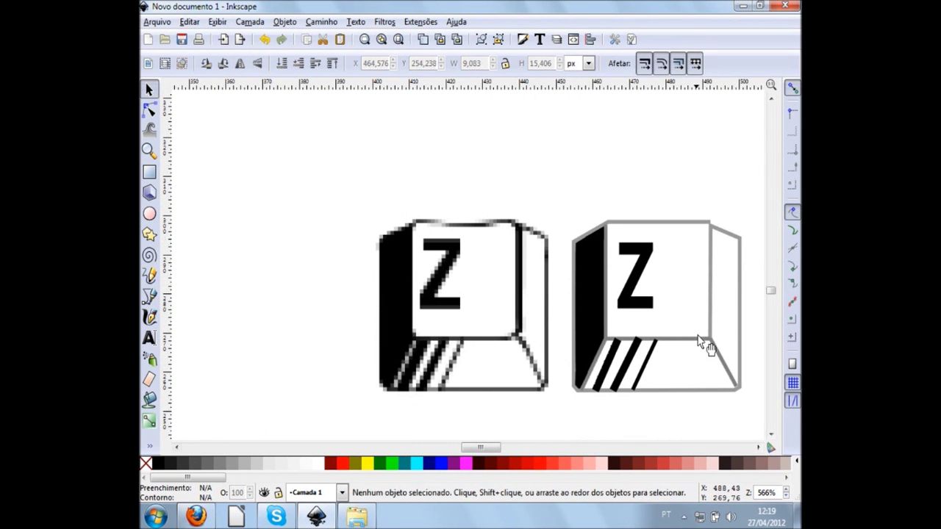
pyautogui.click(710, 338)
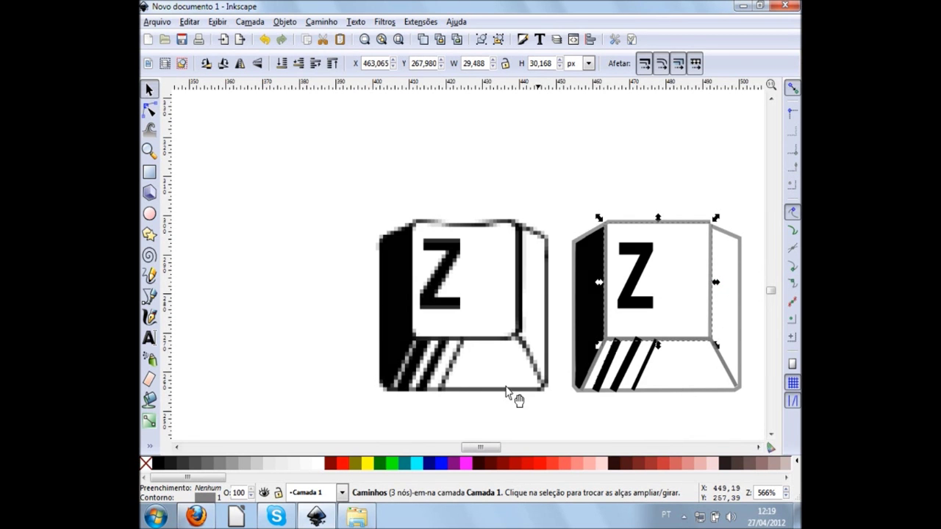
# Make the inner face outline and the right-hand key outline black
pyautogui.keyDown('shift'); pyautogui.click(158, 464); pyautogui.keyUp('shift')
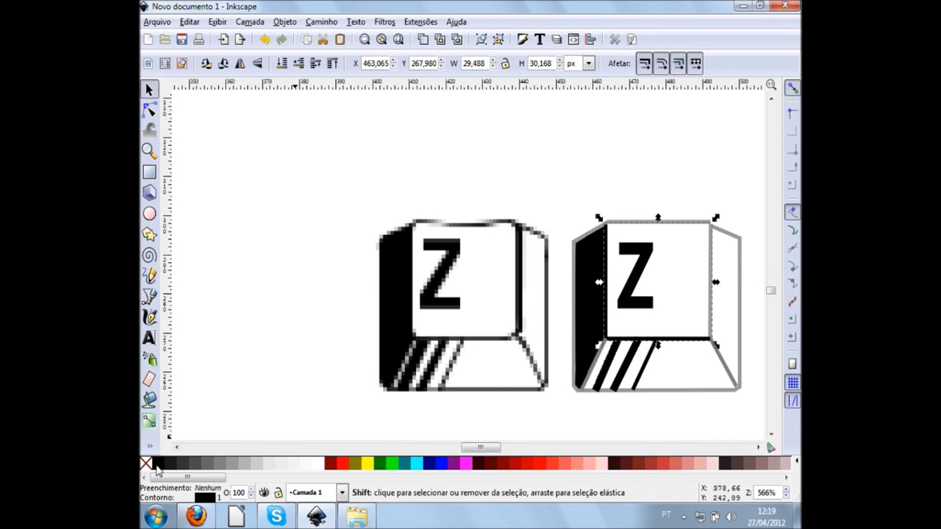
pyautogui.click(621, 230)
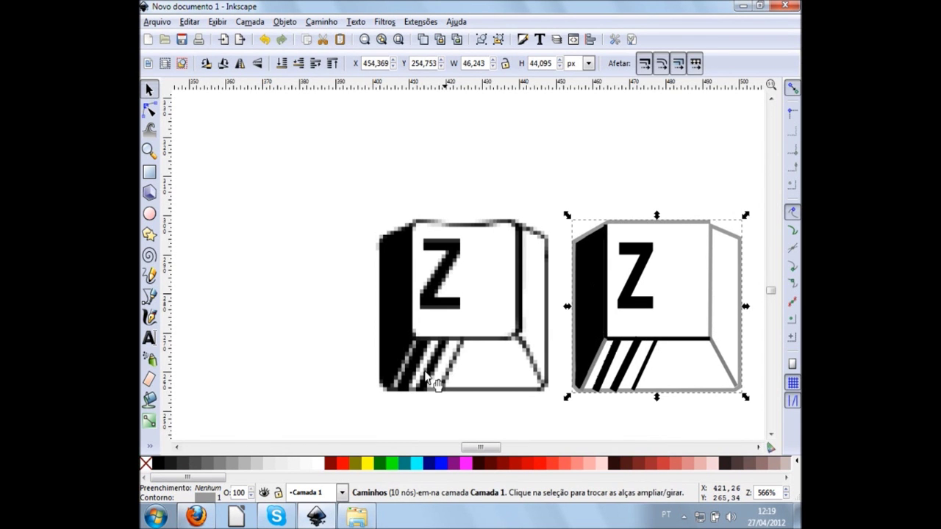
pyautogui.keyDown('shift'); pyautogui.click(159, 465); pyautogui.keyUp('shift')
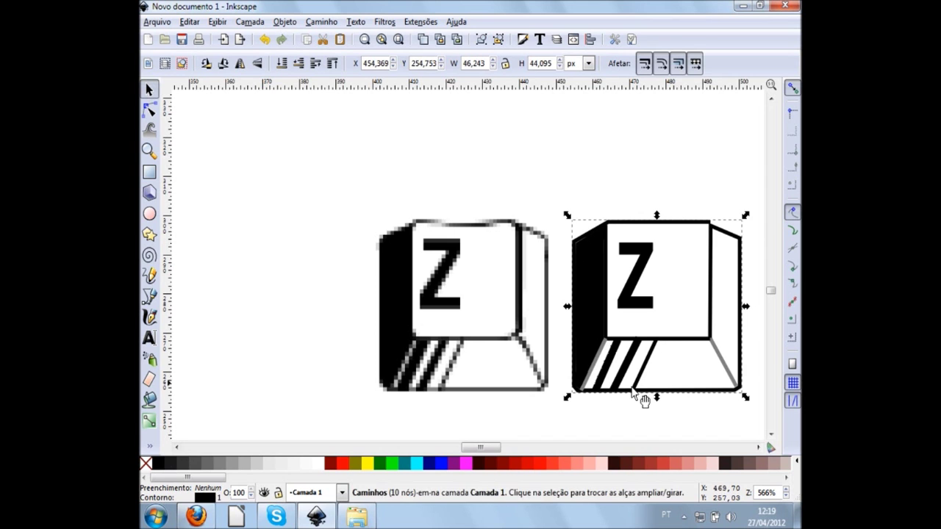
pyautogui.click(687, 420)
# Turn the small lower-right diagonal edge black, then select the key's left side face
pyautogui.click(730, 360)
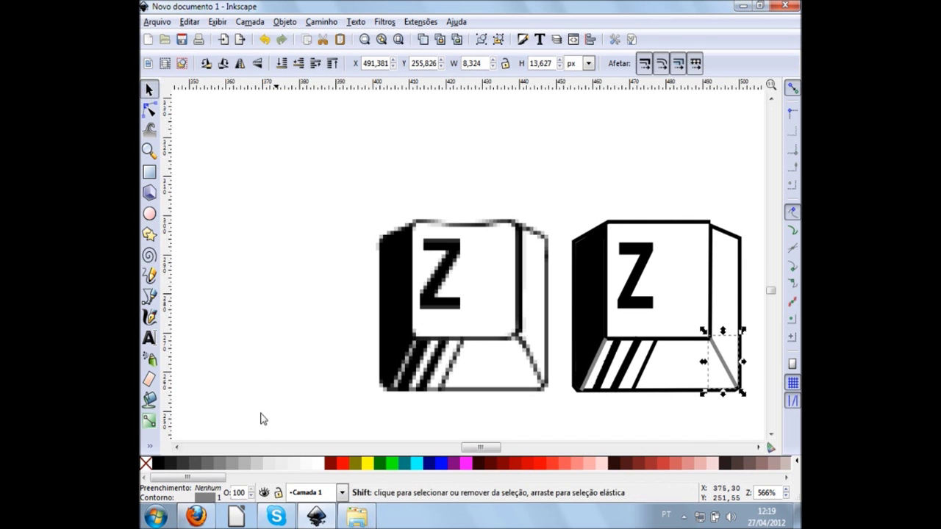
pyautogui.keyDown('shift'); pyautogui.click(159, 464); pyautogui.keyUp('shift')
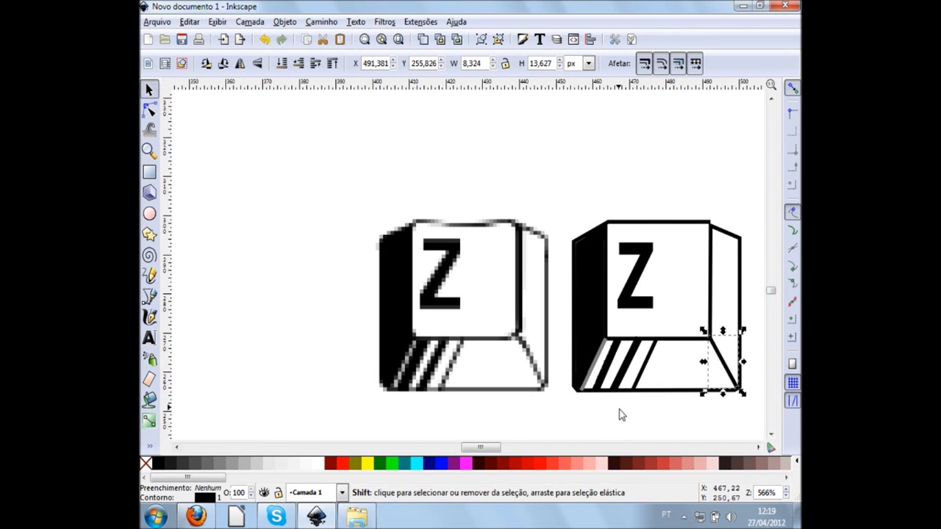
pyautogui.click(604, 385)
pyautogui.click(598, 379)
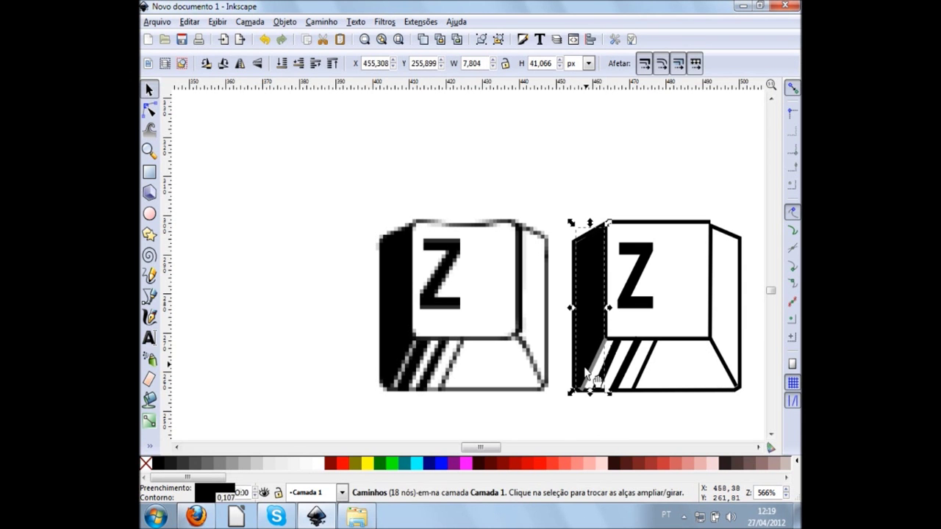
pyautogui.click(607, 376)
pyautogui.click(601, 373)
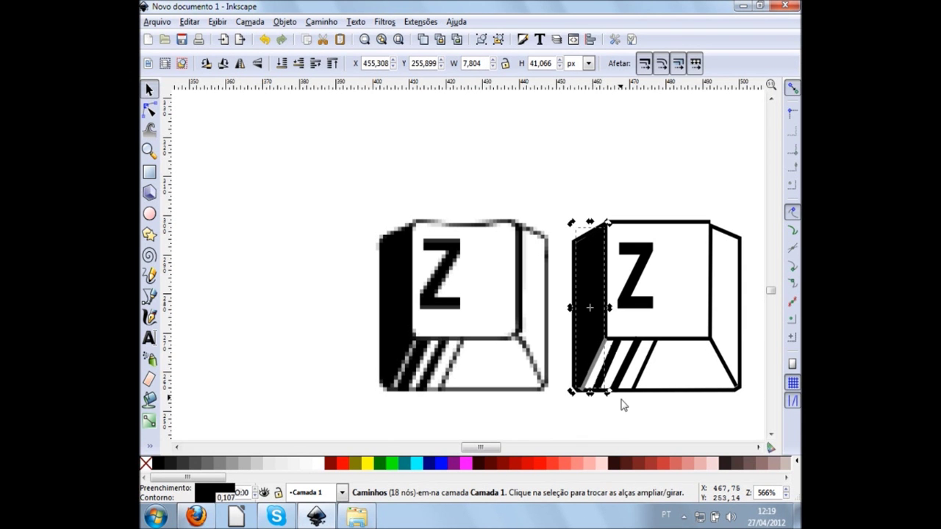
pyautogui.scroll(1, 621, 403)
pyautogui.click(621, 404)
# Make the grey diagonal stripe beside the left face black
pyautogui.scroll(2, 607, 406)
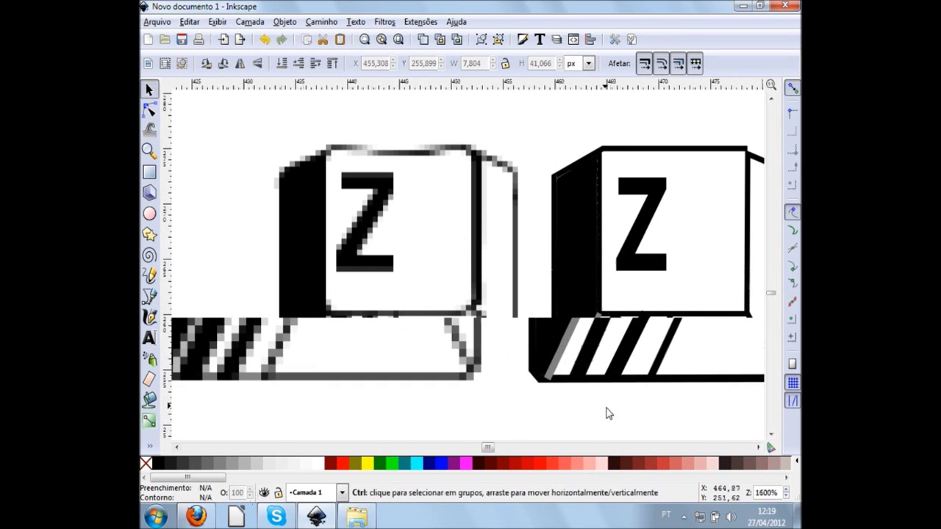
pyautogui.click(519, 371)
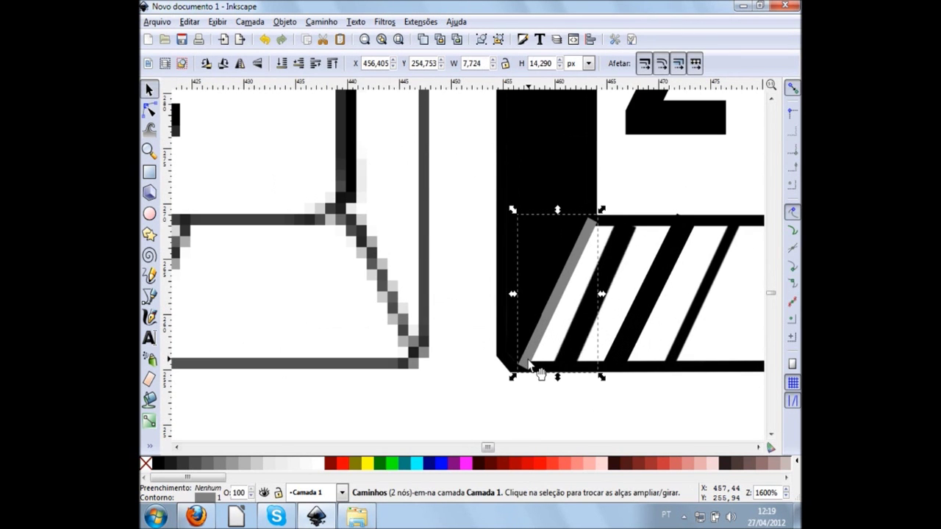
pyautogui.keyDown('shift'); pyautogui.click(157, 463); pyautogui.keyUp('shift')
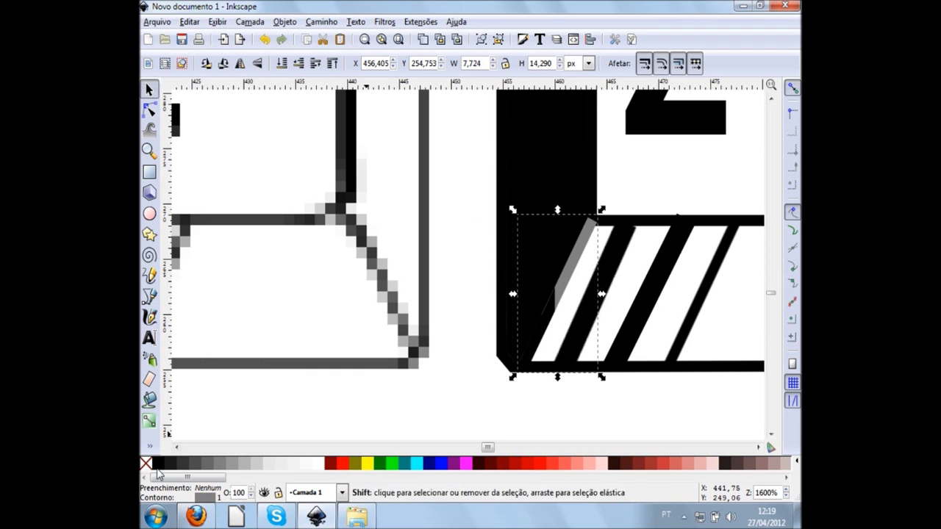
pyautogui.click(433, 425)
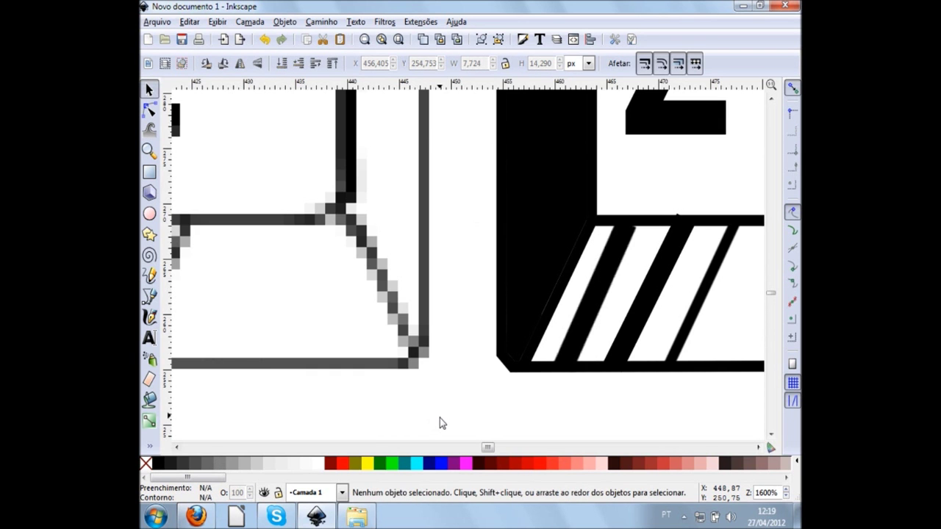
# Pan around the vector key to compare it with the pixel reference
pyautogui.keyDown('ctrl'); pyautogui.scroll(-1, 439, 417); pyautogui.keyUp('ctrl')
pyautogui.keyDown('ctrl'); pyautogui.scroll(-1, 439, 417); pyautogui.keyUp('ctrl')
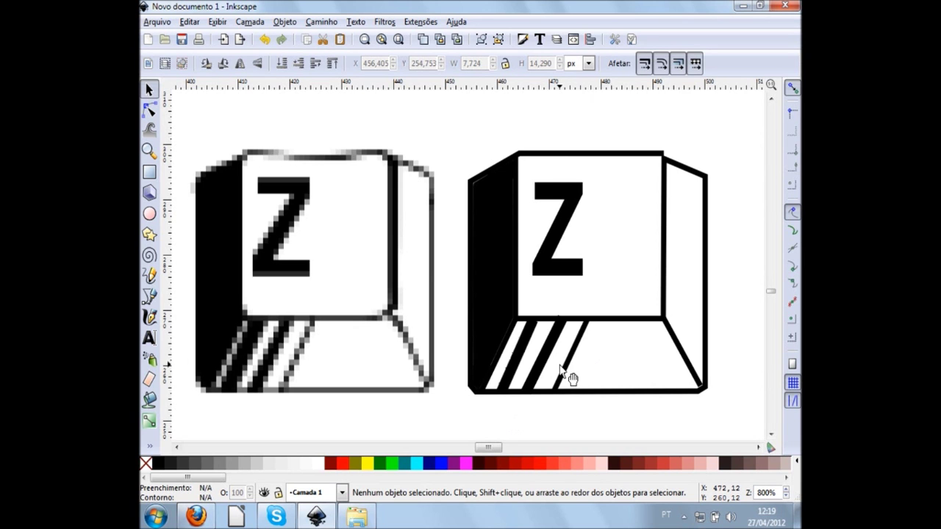
pyautogui.hscroll(1, 714, 294)
pyautogui.hscroll(2, 716, 295)
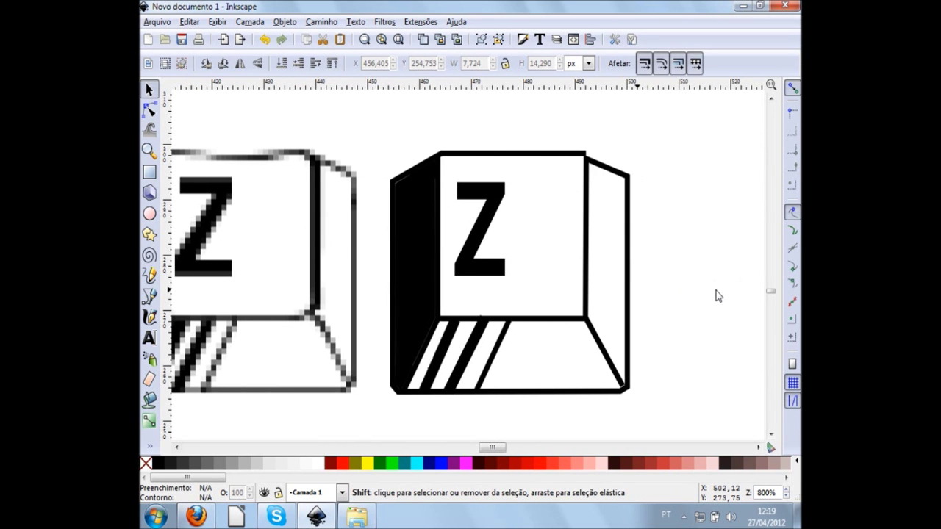
pyautogui.keyDown('ctrl'); pyautogui.scroll(1, 643, 151); pyautogui.keyUp('ctrl')
pyautogui.keyDown('ctrl'); pyautogui.scroll(1, 640, 150); pyautogui.keyUp('ctrl')
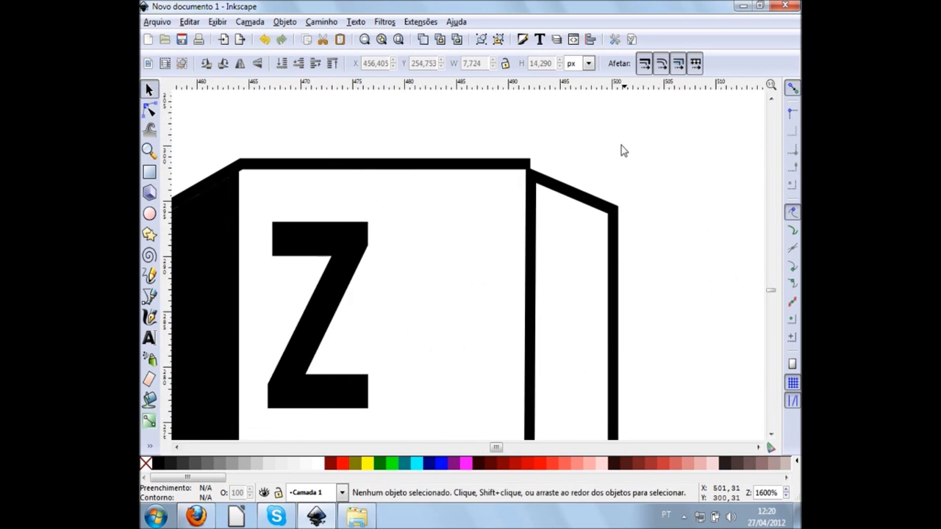
pyautogui.keyDown('ctrl'); pyautogui.scroll(-2, 580, 216); pyautogui.keyUp('ctrl')
pyautogui.keyDown('ctrl'); pyautogui.scroll(-1, 455, 212); pyautogui.keyUp('ctrl')
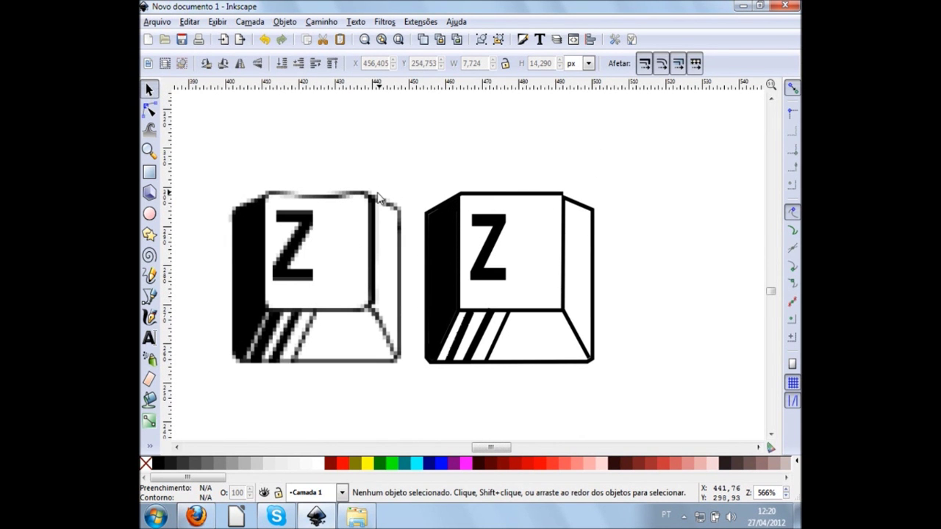
pyautogui.keyDown('ctrl'); pyautogui.scroll(2, 371, 209); pyautogui.keyUp('ctrl')
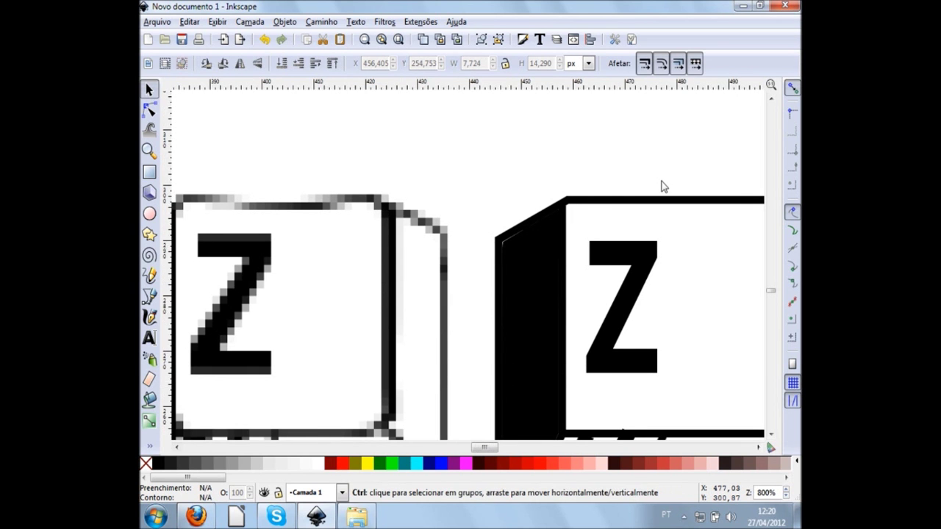
pyautogui.keyDown('ctrl'); pyautogui.scroll(-1, 676, 186); pyautogui.keyUp('ctrl')
pyautogui.keyDown('shift'); pyautogui.hscroll(3, 713, 184); pyautogui.keyUp('shift')
pyautogui.keyDown('ctrl'); pyautogui.scroll(1, 715, 177); pyautogui.keyUp('ctrl')
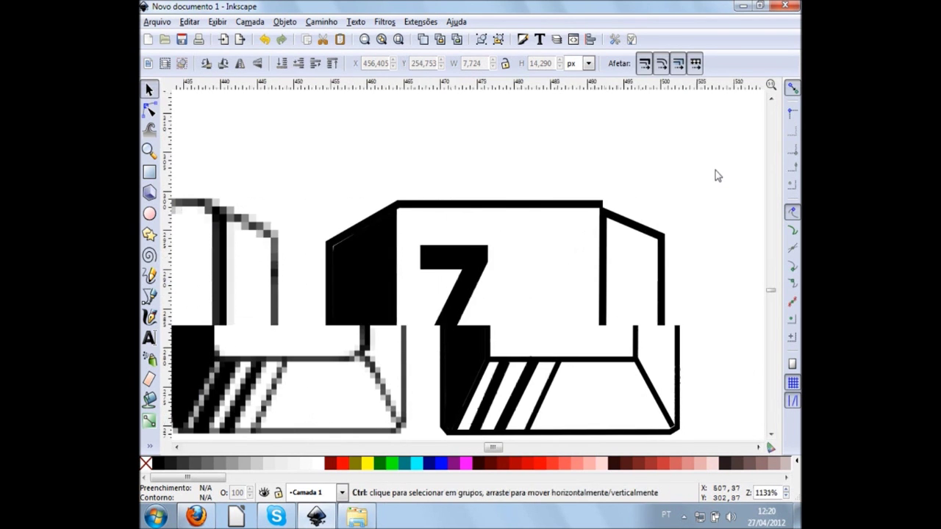
pyautogui.keyDown('ctrl'); pyautogui.scroll(2, 715, 177); pyautogui.keyUp('ctrl')
# Raise the outline's top-right corner node so the slanted top edge meets the bevel cleanly
pyautogui.click(512, 246)
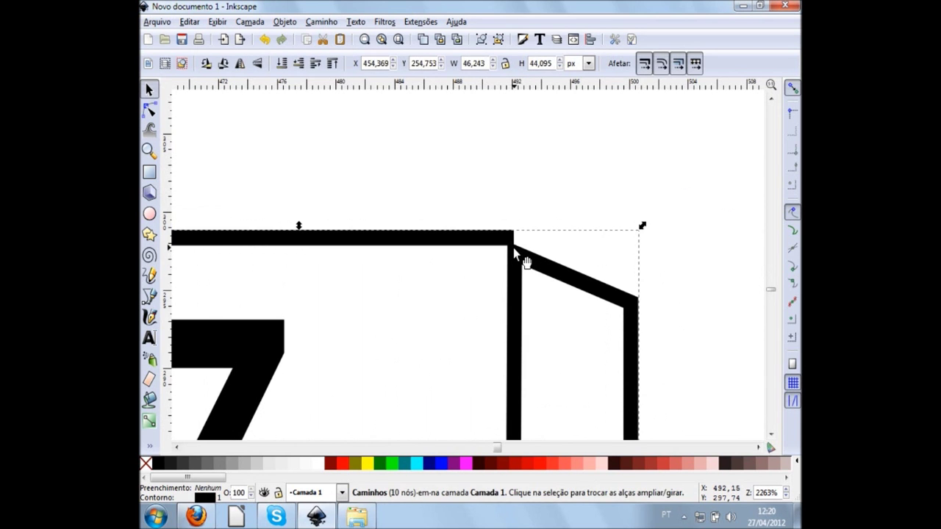
pyautogui.doubleClick(513, 248)
pyautogui.moveTo(515, 253); pyautogui.dragTo(513, 244)
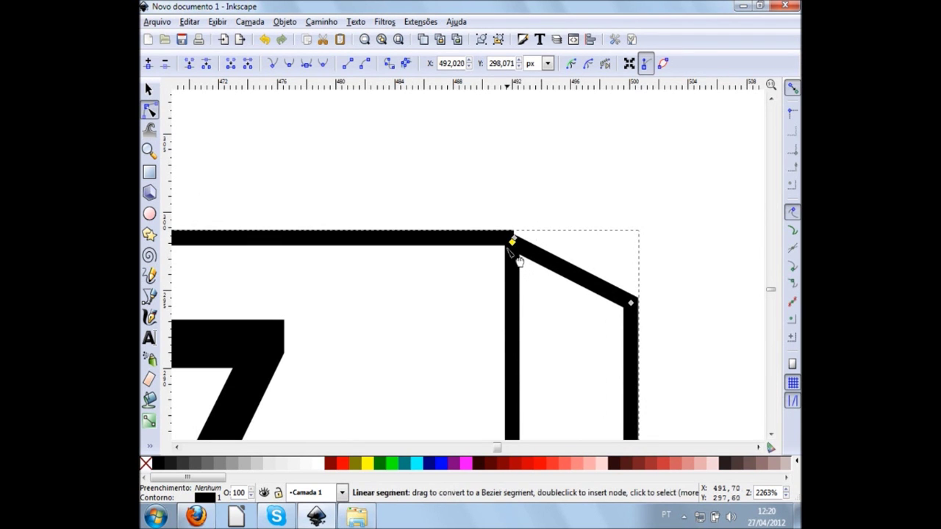
pyautogui.hotkey('ctrl', 'z')
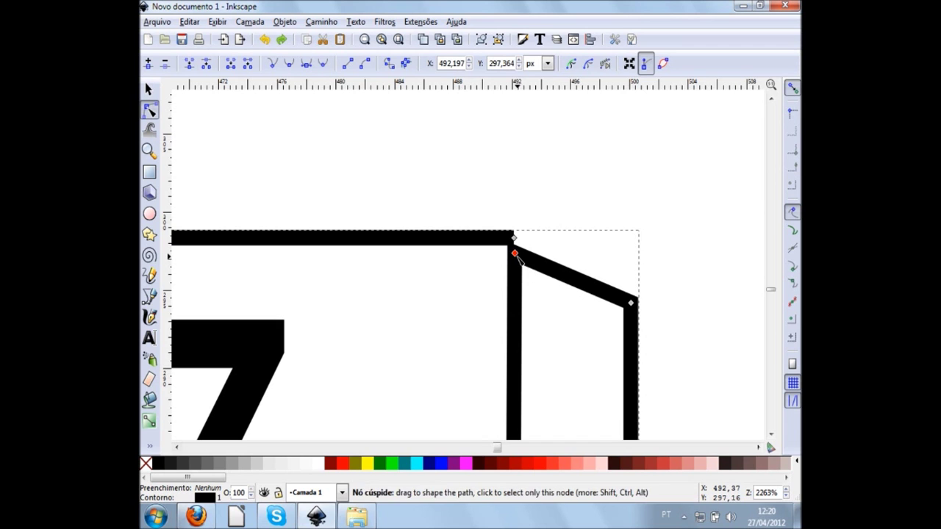
pyautogui.moveTo(515, 252); pyautogui.dragTo(514, 240)
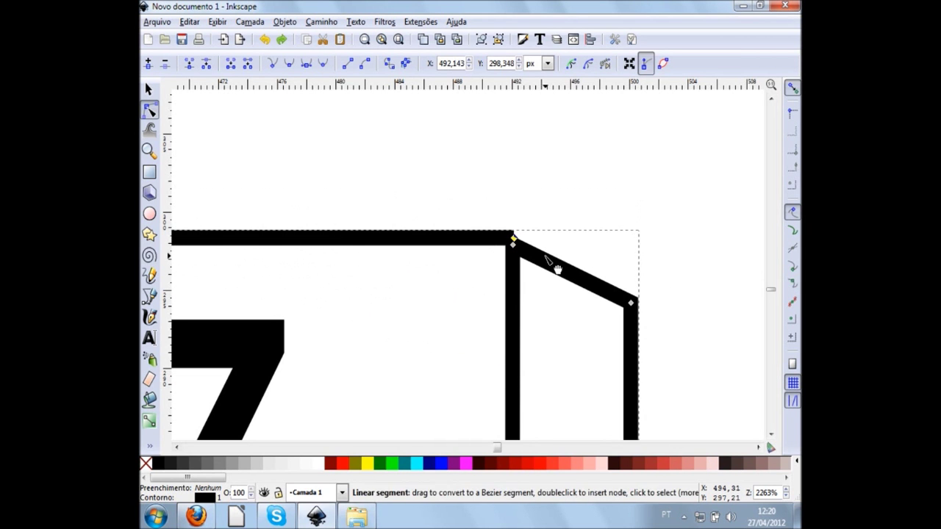
pyautogui.press('s')
pyautogui.press('Escape')
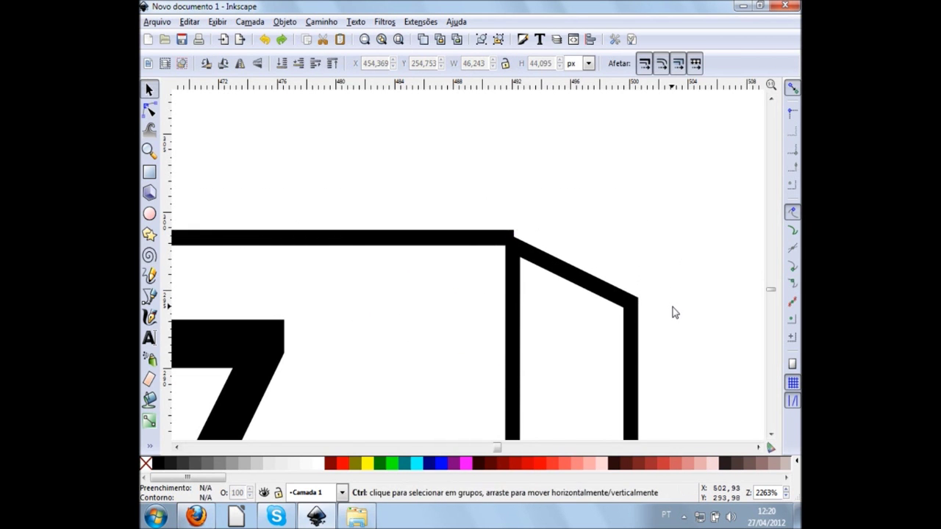
pyautogui.scroll(-1, 672, 308)
pyautogui.scroll(-2, 672, 308)
pyautogui.scroll(-1, 672, 308)
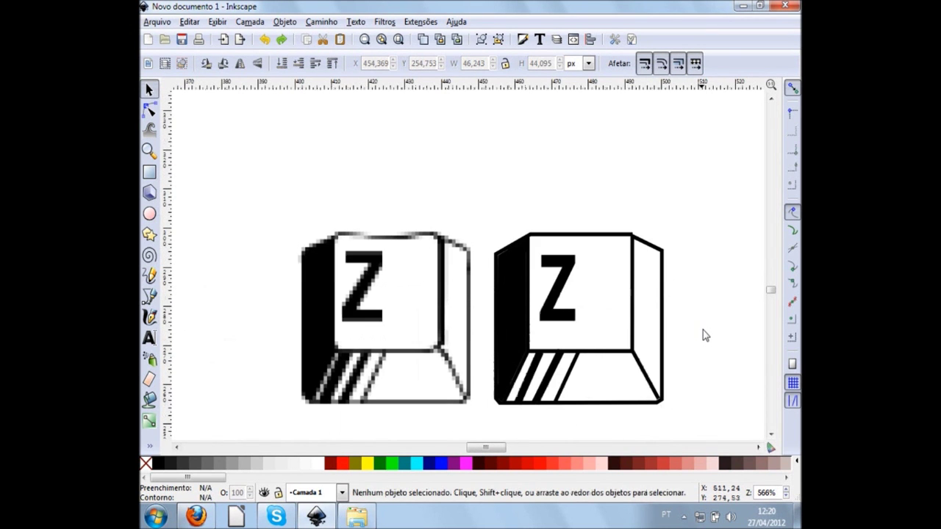
# Zoom out and move the reference image and the vector key apart, side by side
pyautogui.scroll(-1, 702, 330)
pyautogui.scroll(-1, 702, 360)
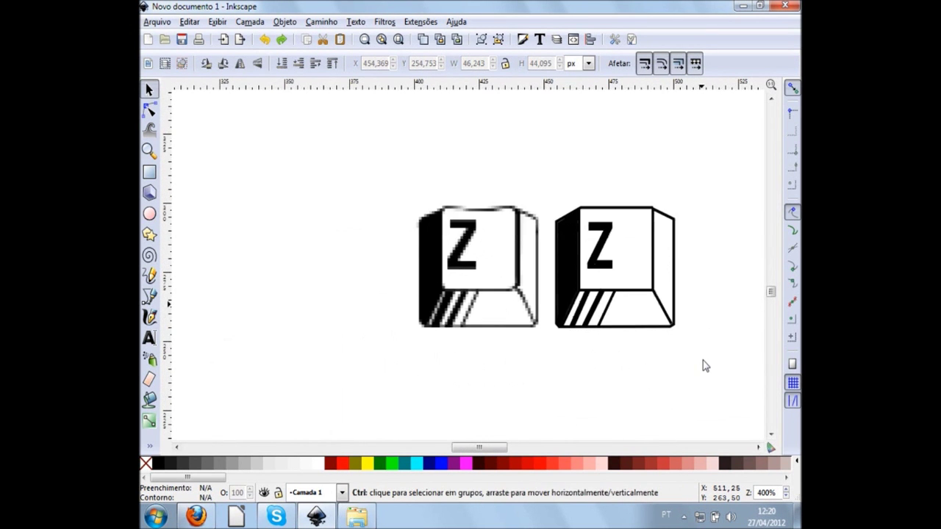
pyautogui.scroll(-4, 702, 360)
pyautogui.hscroll(4, 704, 372)
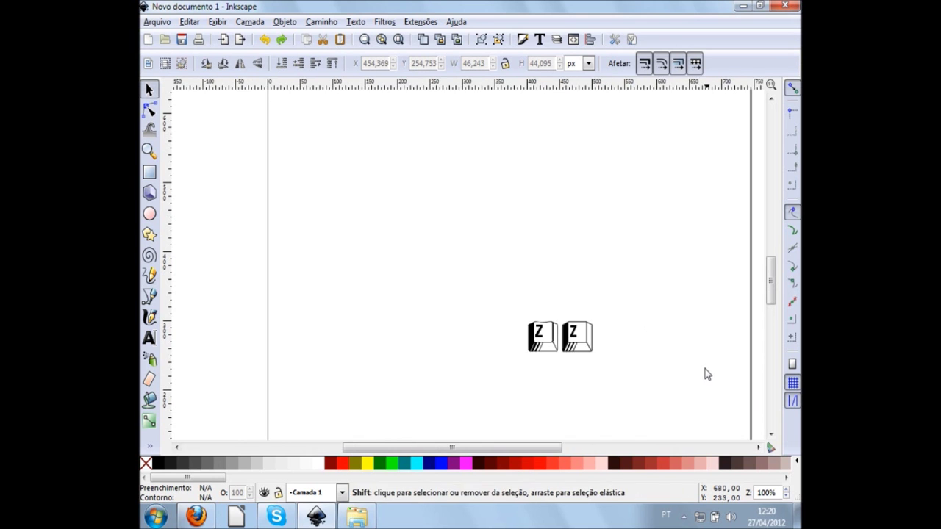
pyautogui.hscroll(1, 661, 380)
pyautogui.click(524, 339)
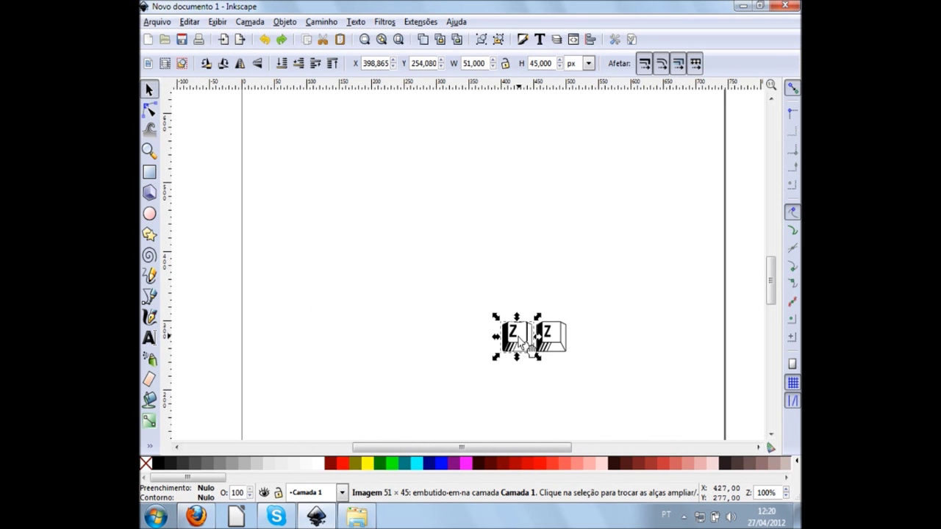
pyautogui.moveTo(534, 324); pyautogui.dragTo(427, 321)
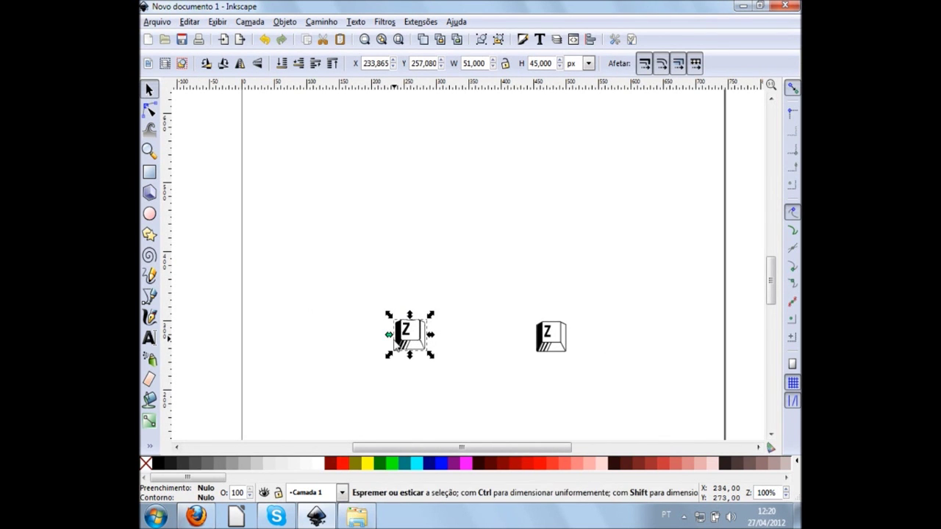
pyautogui.moveTo(542, 269); pyautogui.dragTo(647, 385)
pyautogui.click(620, 301)
pyautogui.moveTo(620, 300); pyautogui.dragTo(520, 364)
pyautogui.click(515, 395)
# Enlarge the reference image to about 382 × 337 px at top-left, then select the vector key
pyautogui.click(431, 346)
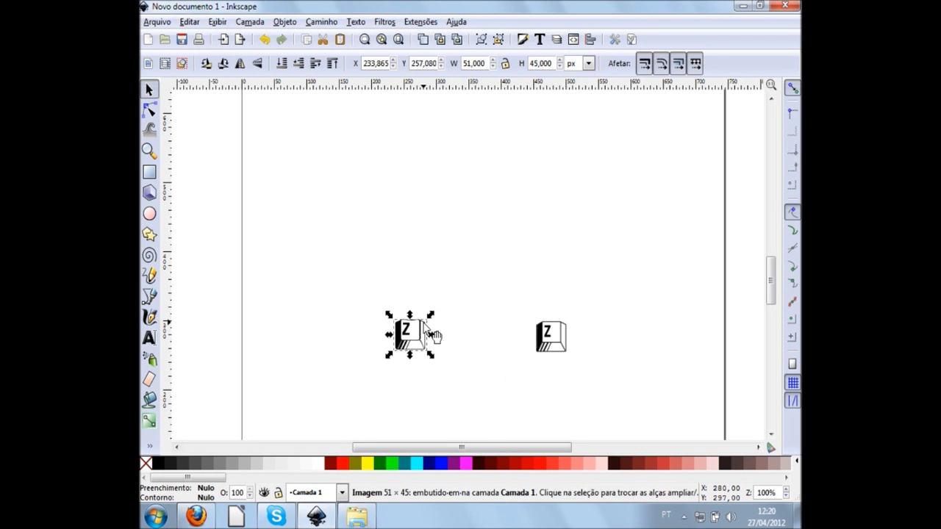
pyautogui.moveTo(428, 316)
pyautogui.mouseDown()
pyautogui.moveTo(474, 285)
pyautogui.moveTo(645, 115)
pyautogui.mouseUp()
pyautogui.moveTo(556, 250); pyautogui.dragTo(420, 238)
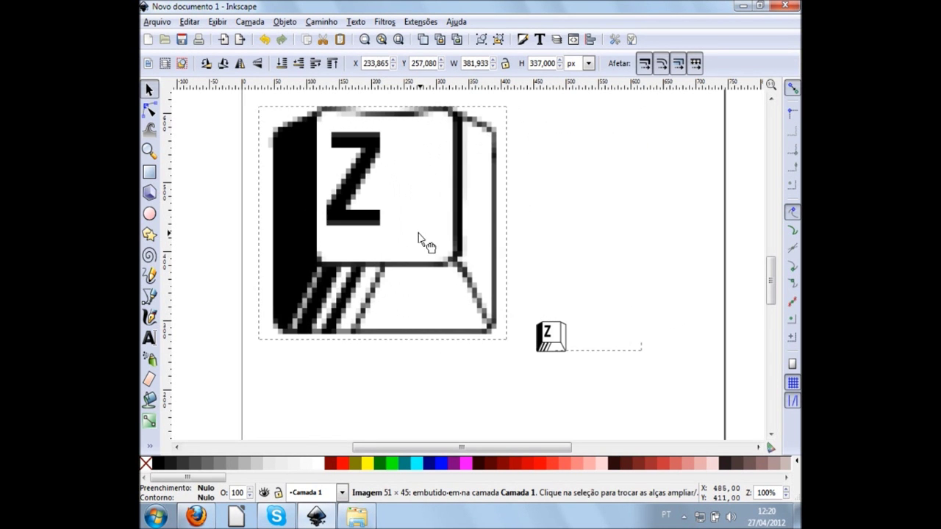
pyautogui.click(458, 367)
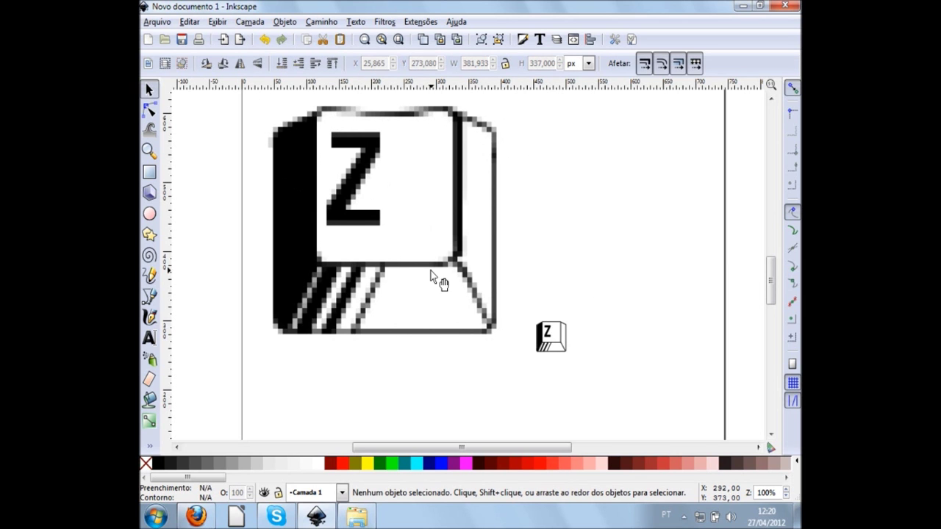
pyautogui.moveTo(615, 386); pyautogui.dragTo(502, 270)
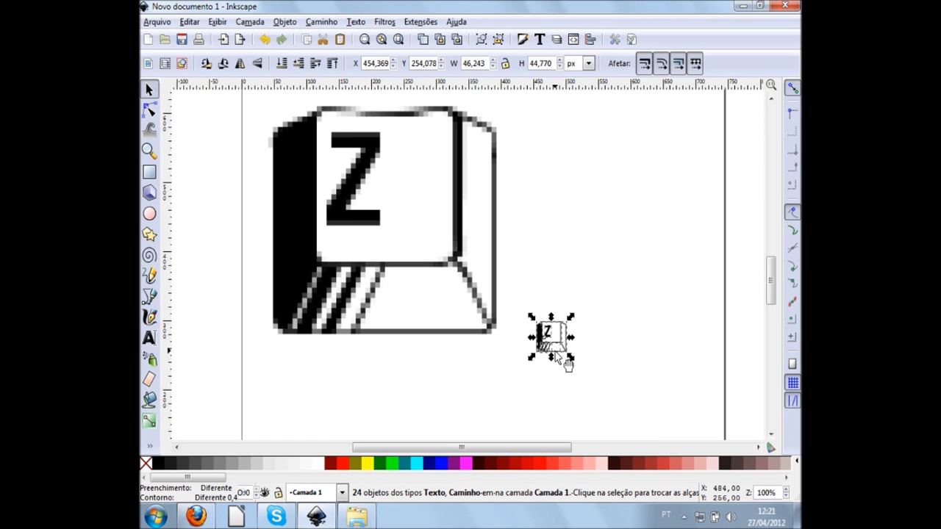
# Enlarge the small vector Z key icon proportionally with a Ctrl-held corner drag
pyautogui.press('ctrl')
pyautogui.moveTo(570, 319)
pyautogui.mouseDown()
pyautogui.moveTo(779, 134)
pyautogui.moveTo(768, 139)
pyautogui.mouseUp()
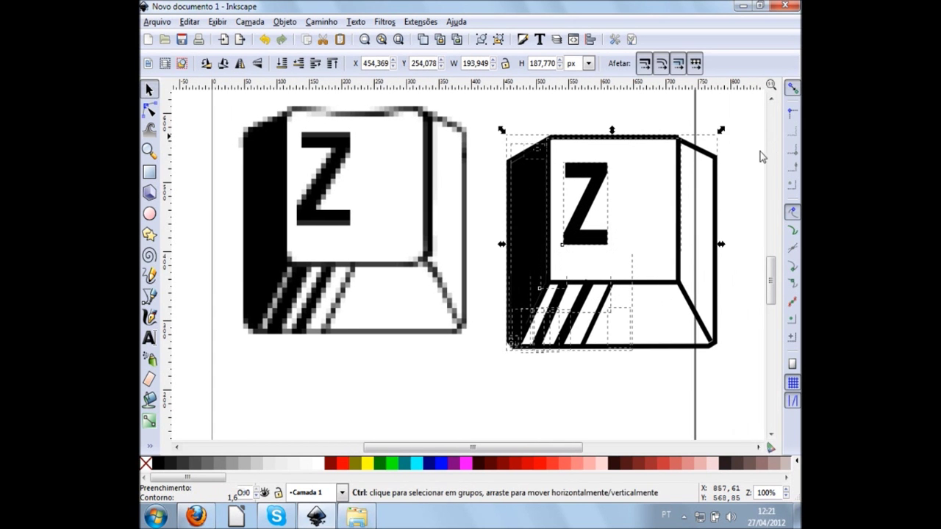
pyautogui.press('-')
pyautogui.click(648, 397)
# Select the pixelated Z key image and zoom around to compare its edges with the vector icon
pyautogui.click(466, 354)
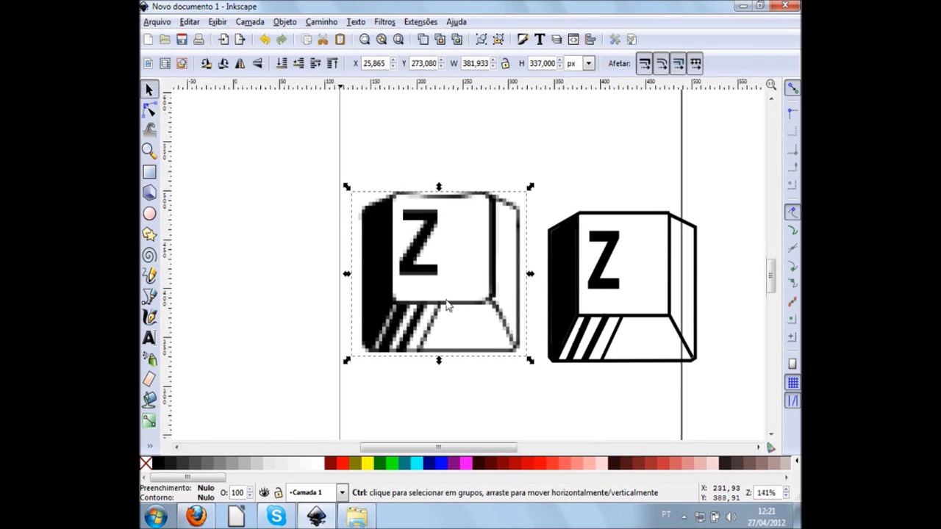
pyautogui.keyDown('ctrl'); pyautogui.scroll(3, 449, 311); pyautogui.keyUp('ctrl')
pyautogui.keyDown('ctrl'); pyautogui.scroll(1, 456, 318); pyautogui.keyUp('ctrl')
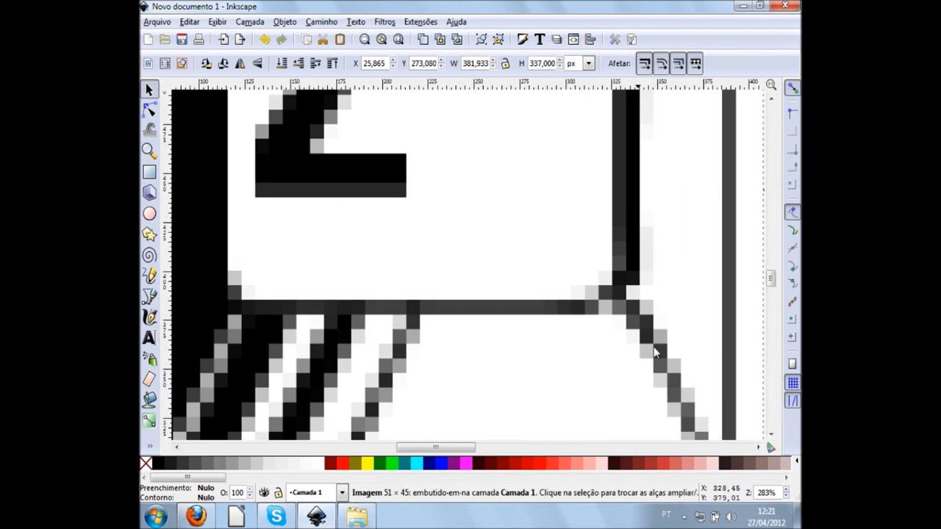
pyautogui.scroll(-2, 661, 364)
pyautogui.keyDown('ctrl'); pyautogui.scroll(-4, 674, 378); pyautogui.keyUp('ctrl')
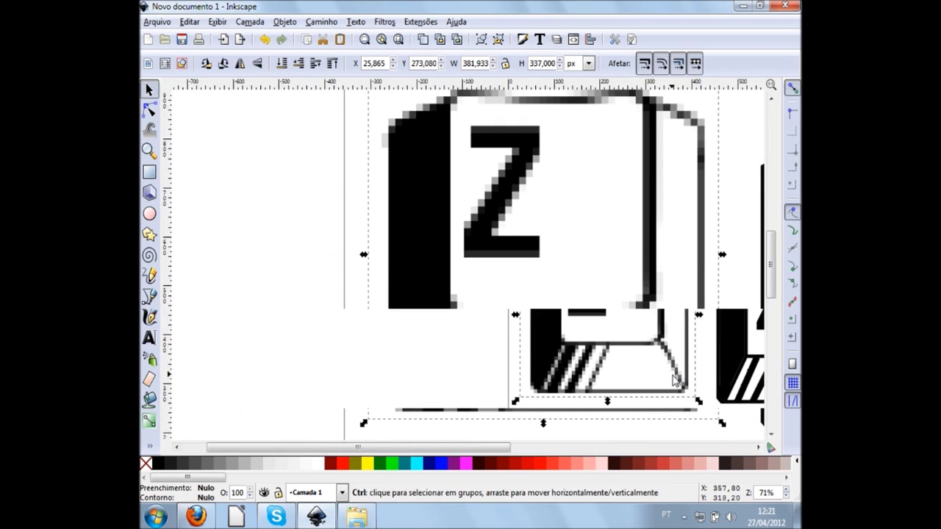
pyautogui.click(496, 388)
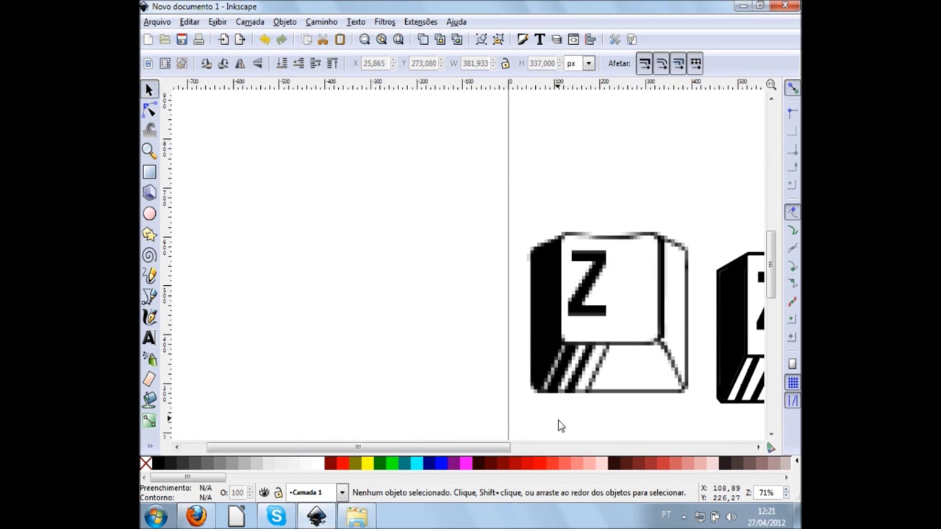
pyautogui.scroll(-2, 581, 390)
pyautogui.hscroll(3, 596, 371)
pyautogui.hscroll(3, 628, 363)
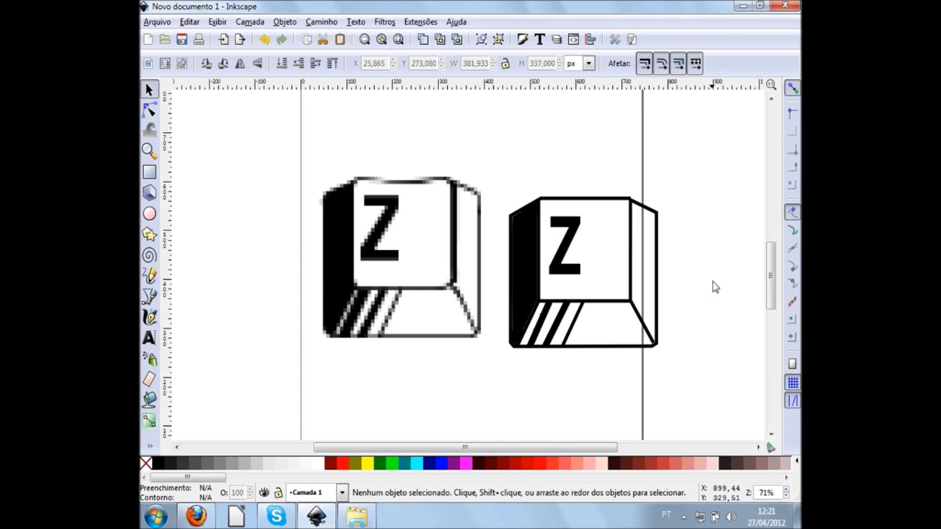
pyautogui.scroll(3, 709, 287)
pyautogui.scroll(1, 522, 286)
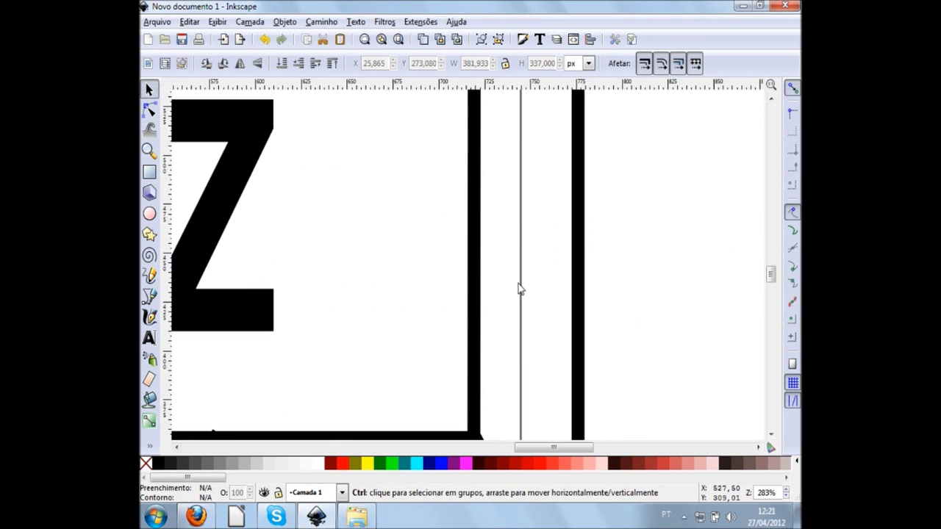
pyautogui.scroll(3, 476, 258)
pyautogui.scroll(3, 478, 257)
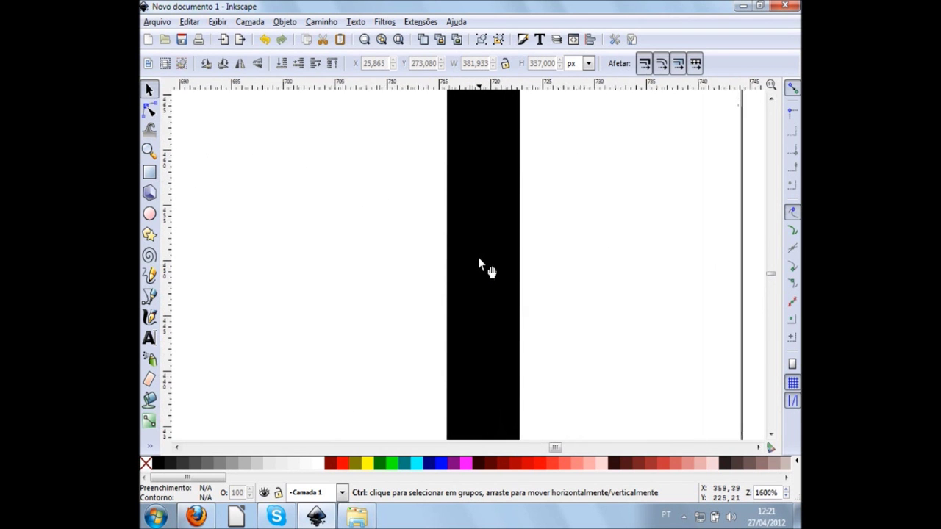
pyautogui.scroll(3, 478, 259)
pyautogui.scroll(-3, 479, 265)
pyautogui.scroll(-4, 483, 269)
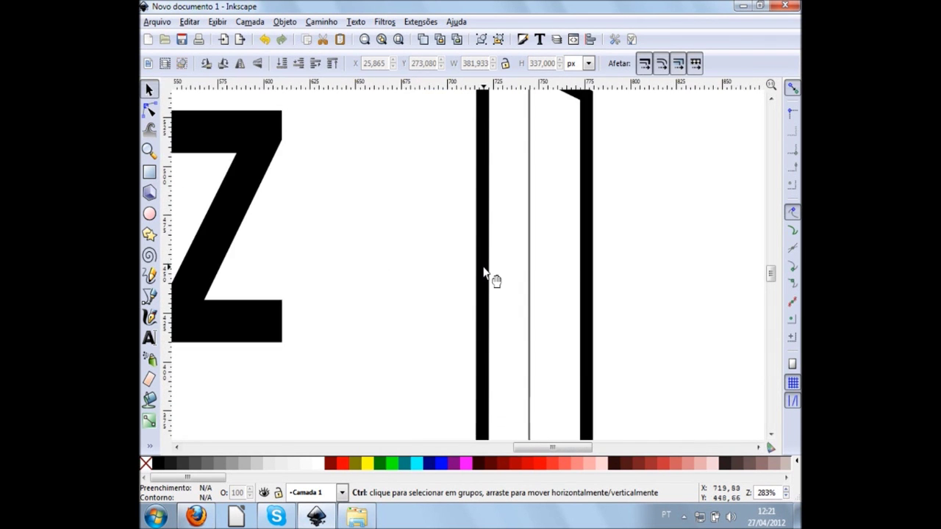
pyautogui.scroll(-3, 487, 272)
pyautogui.scroll(-3, 488, 275)
# Scale up the right Z key twice from its corner handle
pyautogui.moveTo(563, 327); pyautogui.dragTo(378, 134)
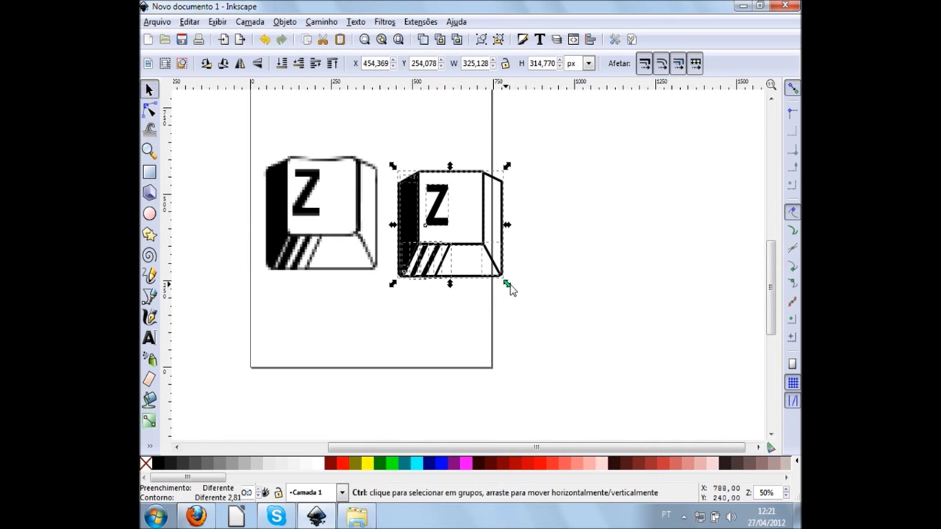
pyautogui.moveTo(506, 285); pyautogui.dragTo(691, 420)
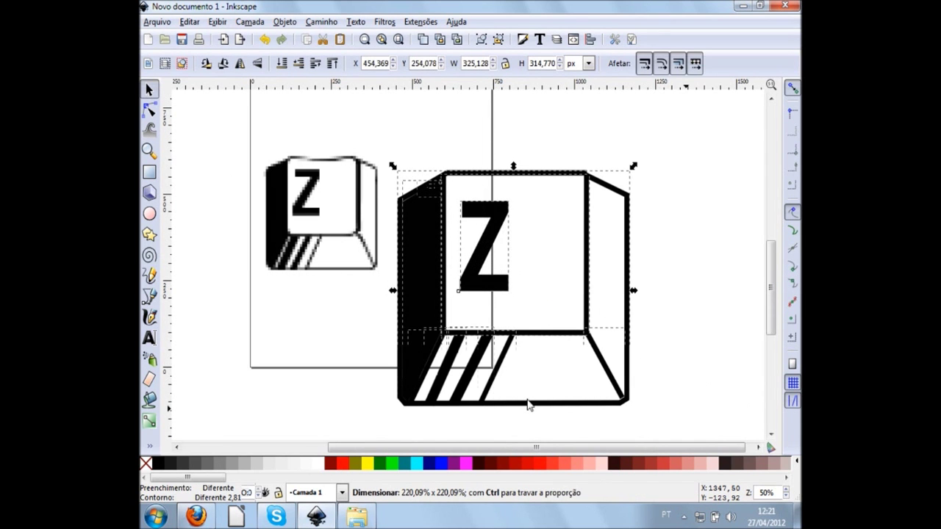
pyautogui.scroll(-1, 607, 309)
pyautogui.click(663, 320)
pyautogui.scroll(-1, 660, 332)
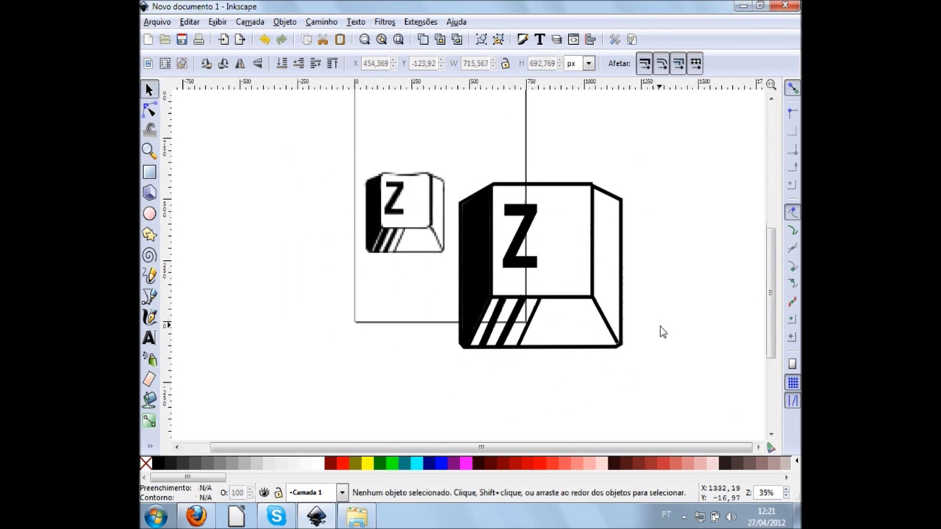
pyautogui.scroll(-2, 660, 332)
pyautogui.moveTo(691, 381); pyautogui.dragTo(538, 228)
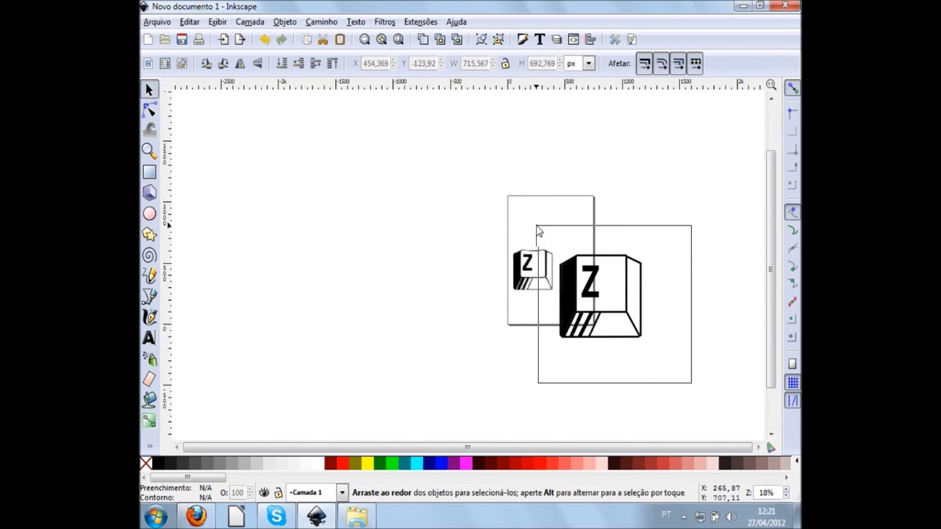
pyautogui.moveTo(644, 345); pyautogui.dragTo(731, 406)
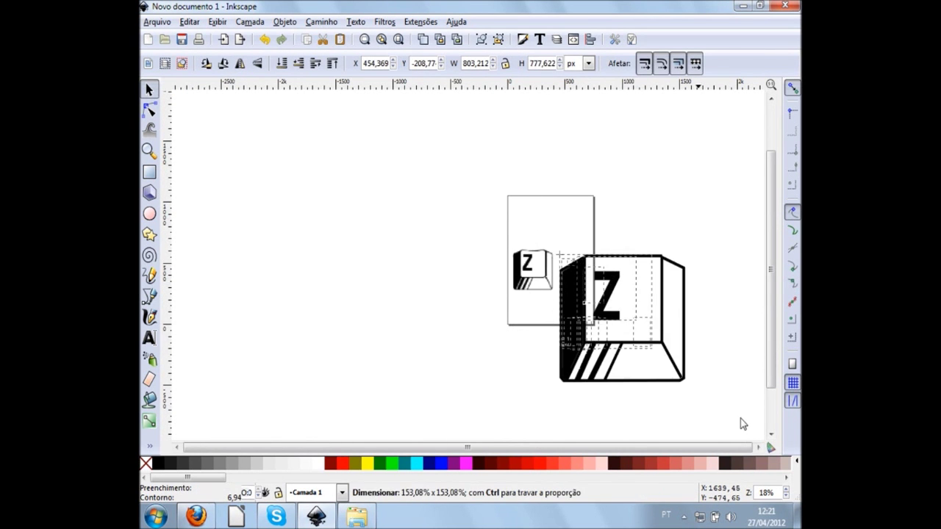
pyautogui.click(698, 235)
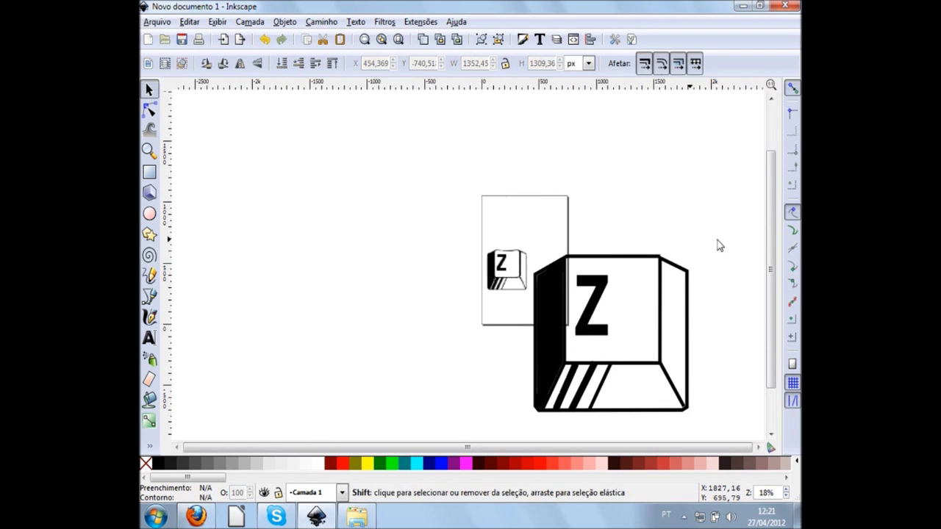
pyautogui.hscroll(4, 711, 244)
pyautogui.scroll(-2, 607, 254)
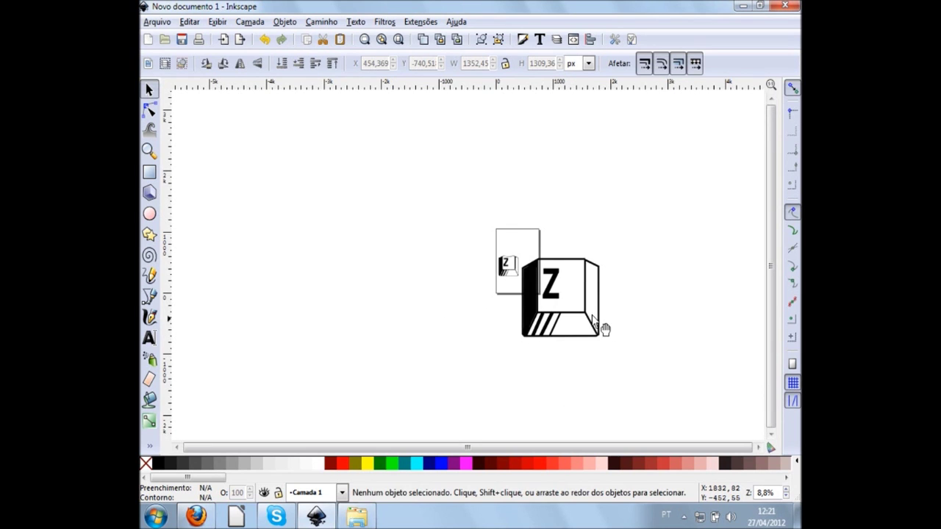
# Undo the enlargements to restore the right Z key to its original small size
pyautogui.hotkey('ctrl', 'z')
pyautogui.hotkey('ctrl', 'z')
pyautogui.scroll(2, 546, 274)
pyautogui.hotkey('ctrl', 'z')
pyautogui.hotkey('ctrl', 'z')
pyautogui.hotkey('ctrl', 'z')
pyautogui.scroll(3, 465, 298)
pyautogui.hotkey('ctrl', 'z')
pyautogui.scroll(2, 637, 332)
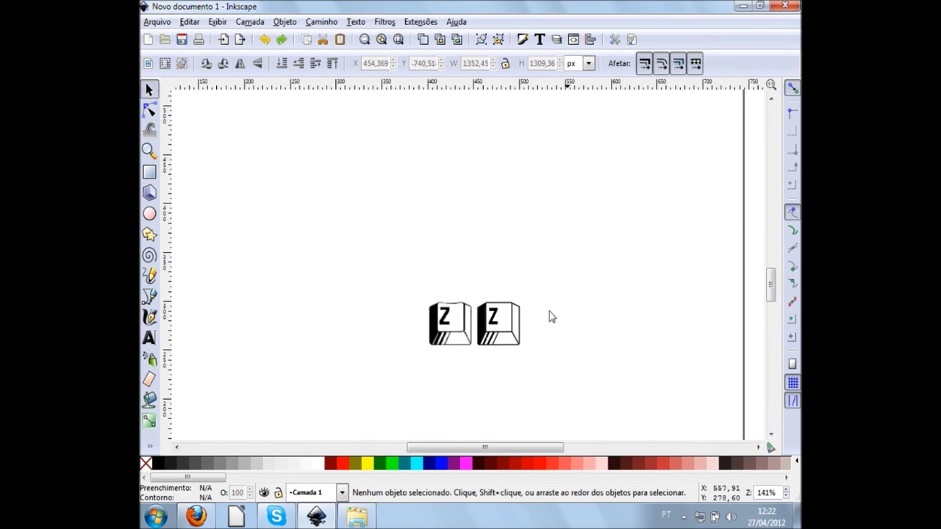
# Check the right Z key's selection, then move the pixel Z key image up and left
pyautogui.moveTo(592, 385); pyautogui.dragTo(468, 277)
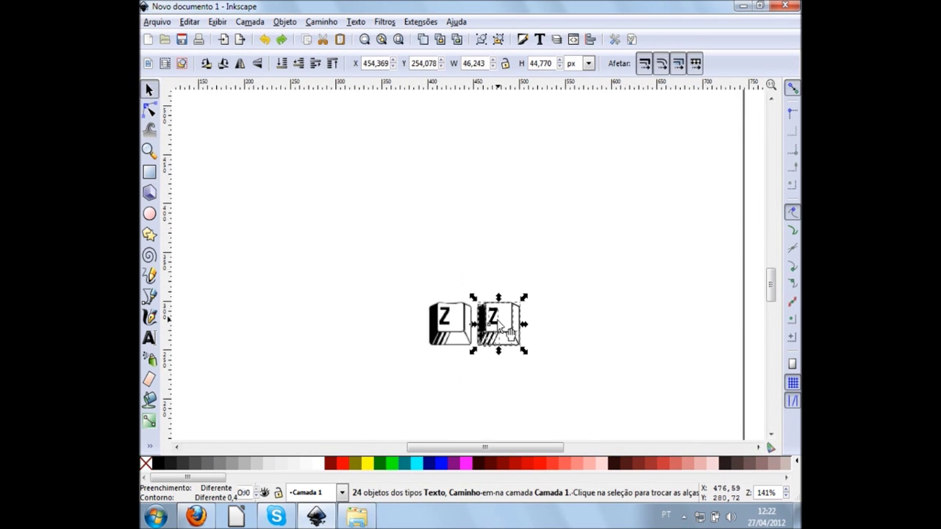
pyautogui.click(572, 344)
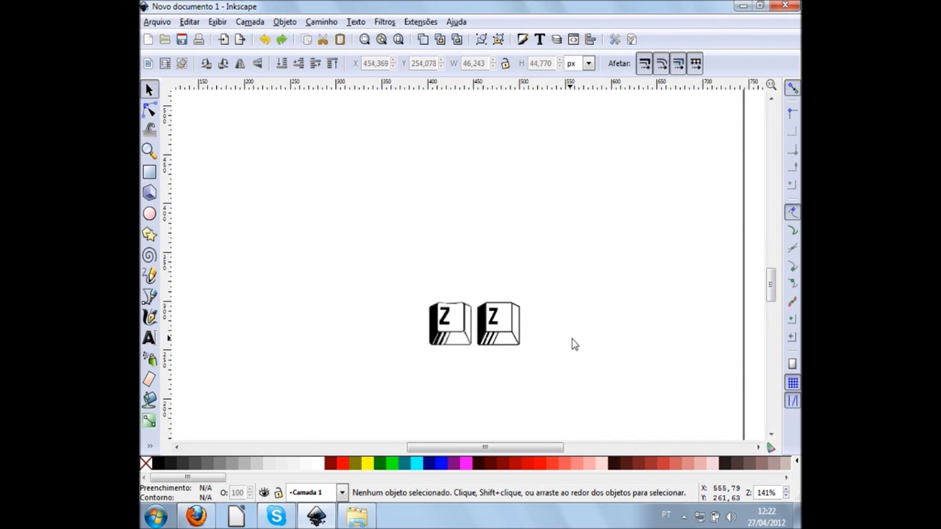
pyautogui.click(524, 344)
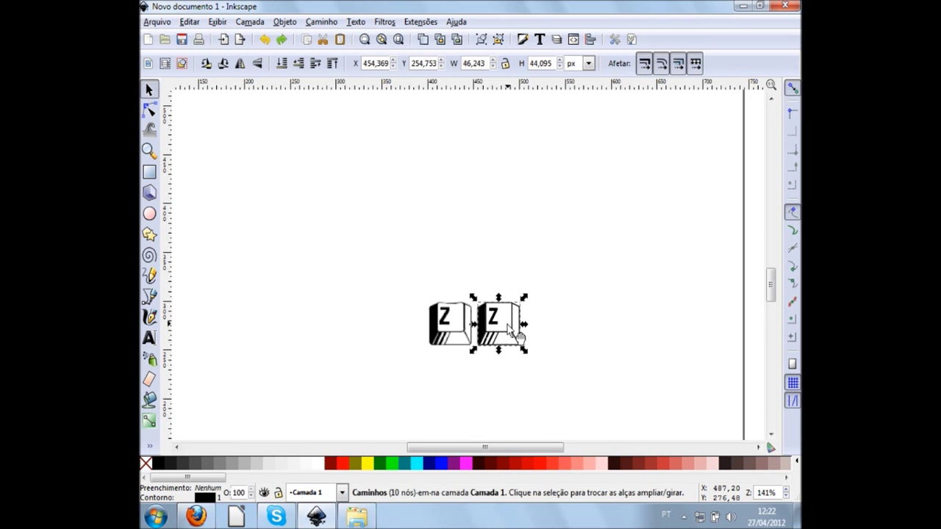
pyautogui.keyDown('ctrl'); pyautogui.scroll(2, 579, 343); pyautogui.keyUp('ctrl')
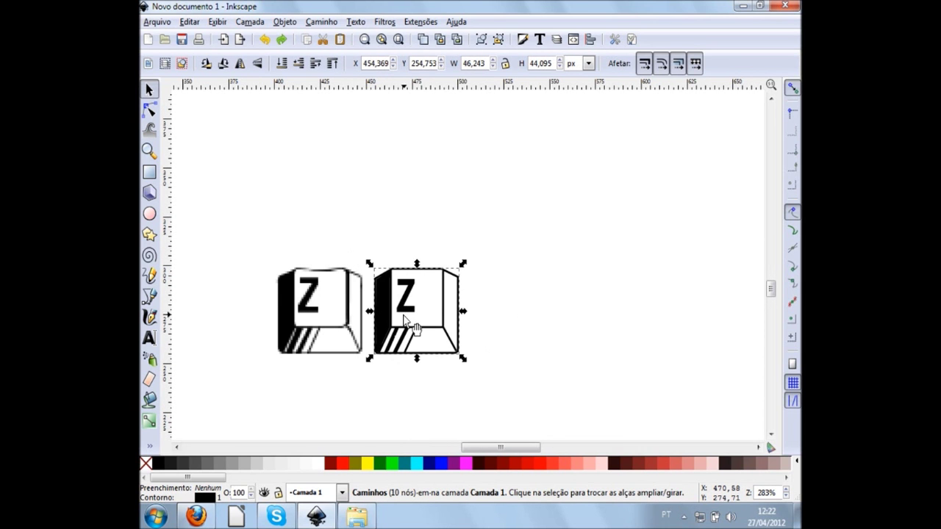
pyautogui.click(471, 393)
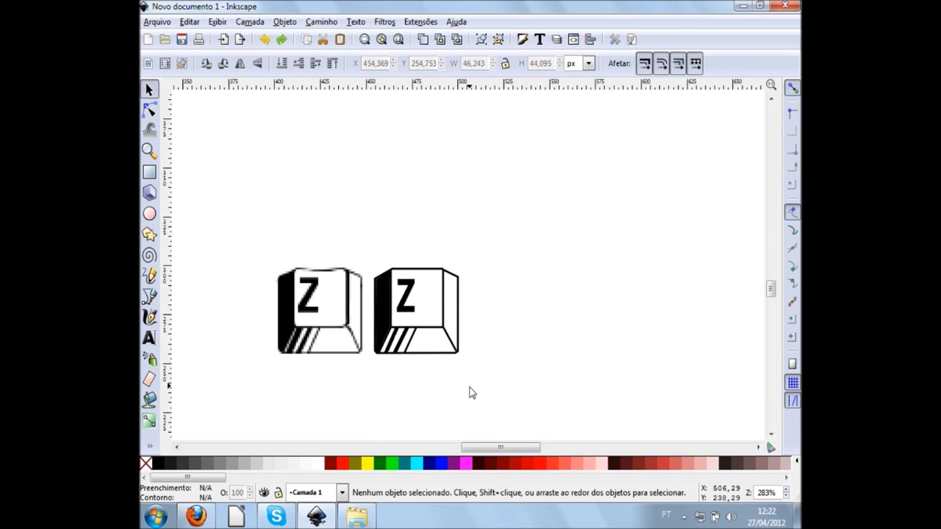
pyautogui.click(331, 325)
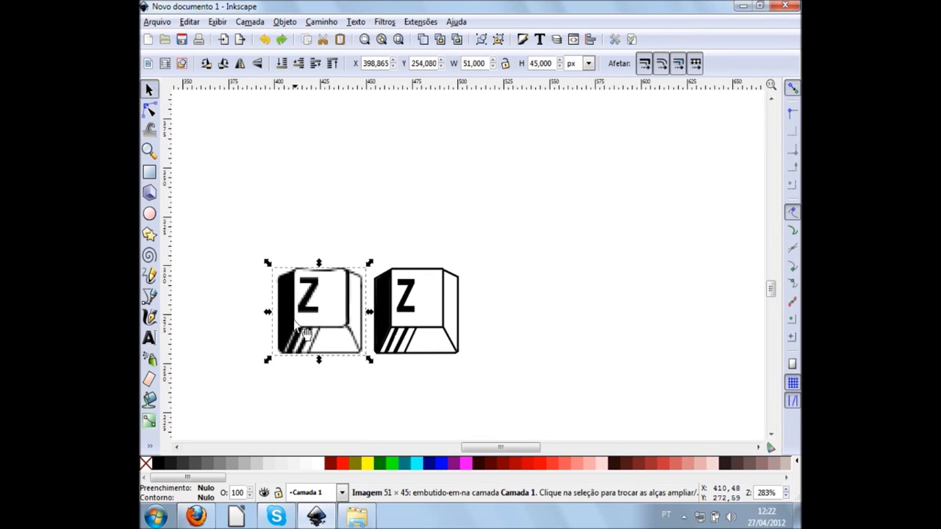
pyautogui.moveTo(322, 327)
pyautogui.mouseDown()
pyautogui.moveTo(688, 247)
pyautogui.moveTo(291, 282)
pyautogui.mouseUp()
pyautogui.click(558, 329)
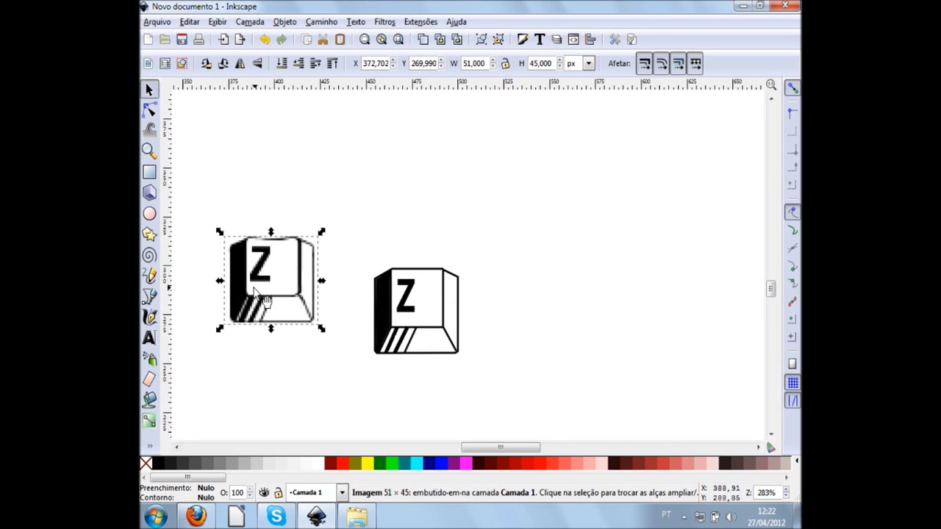
pyautogui.keyDown('ctrl'); pyautogui.scroll(2, 266, 302); pyautogui.keyUp('ctrl')
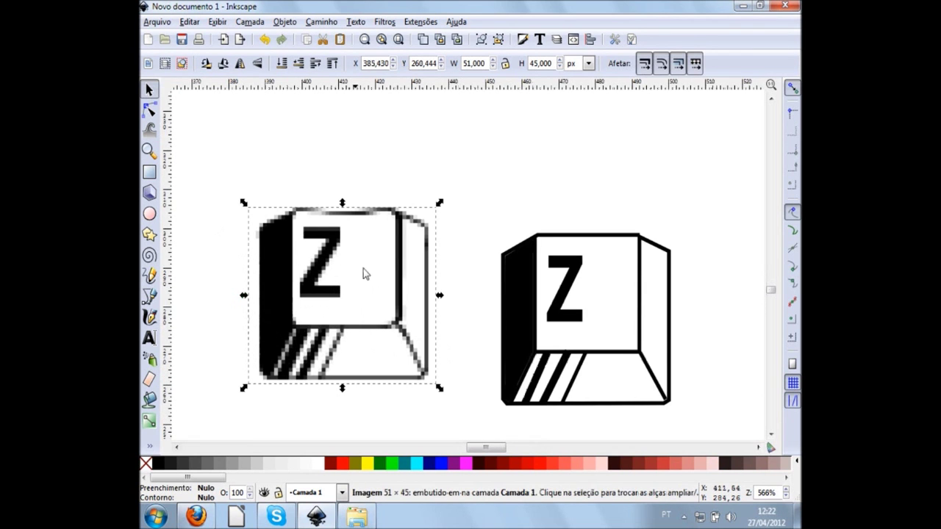
# Nudge the left Z key slightly down to line it up with the right key
pyautogui.click(150, 275)
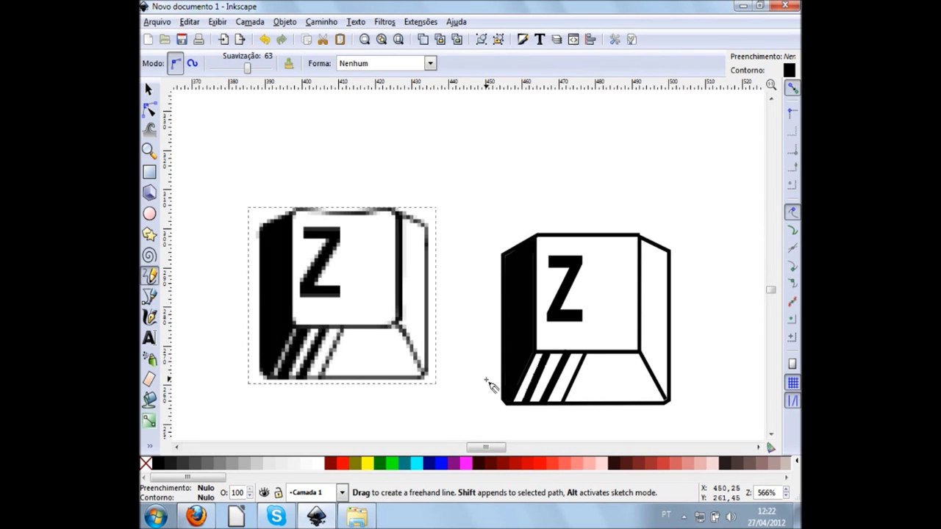
pyautogui.keyDown('ctrl'); pyautogui.scroll(-1, 487, 381); pyautogui.keyUp('ctrl')
pyautogui.keyDown('ctrl'); pyautogui.scroll(-1, 487, 381); pyautogui.keyUp('ctrl')
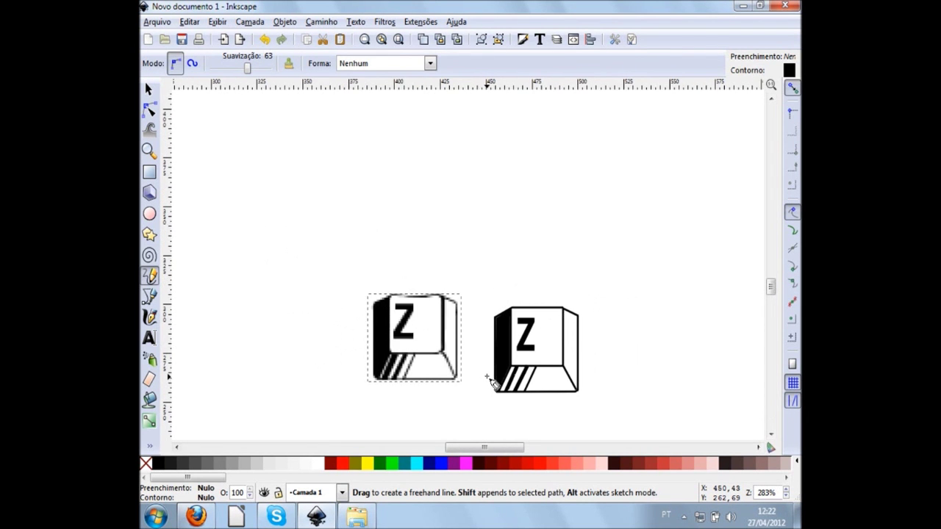
pyautogui.press('s')
pyautogui.click(474, 397)
pyautogui.moveTo(429, 346); pyautogui.dragTo(428, 367)
pyautogui.click(474, 391)
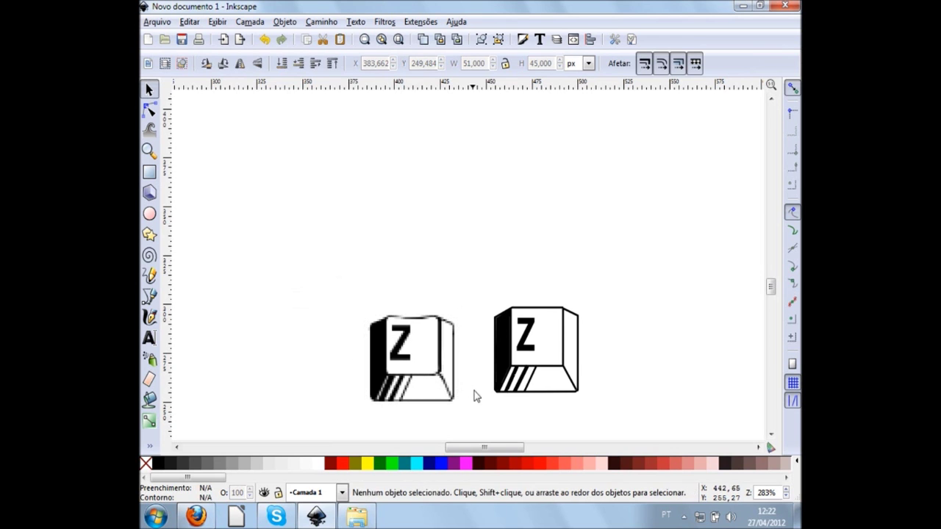
pyautogui.scroll(-2, 545, 377)
# Select the right Z key's parts and dark side panel, zooming to check the pair's alignment
pyautogui.moveTo(636, 367); pyautogui.dragTo(480, 213)
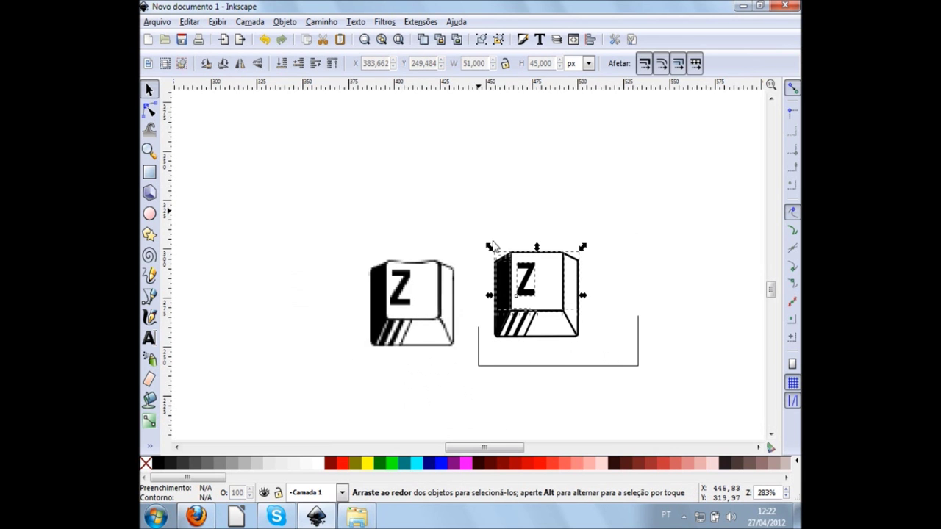
pyautogui.click(631, 356)
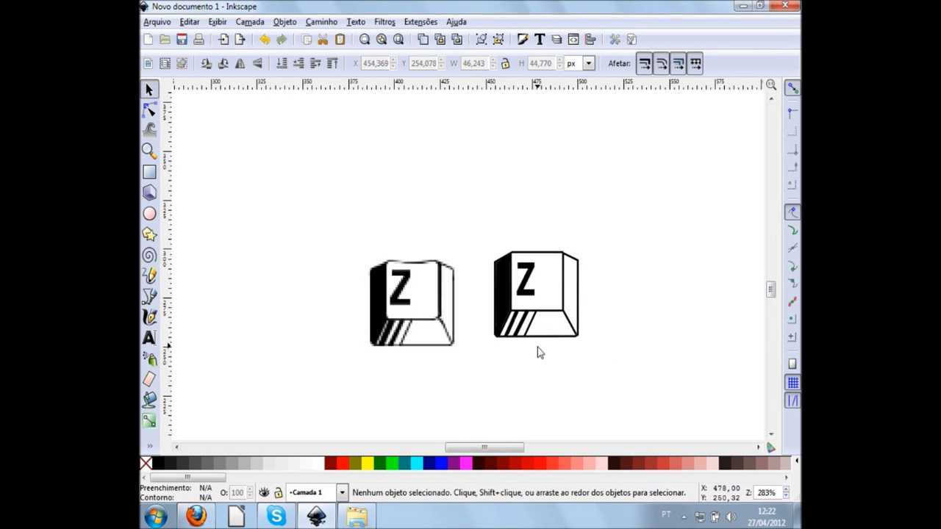
pyautogui.click(506, 286)
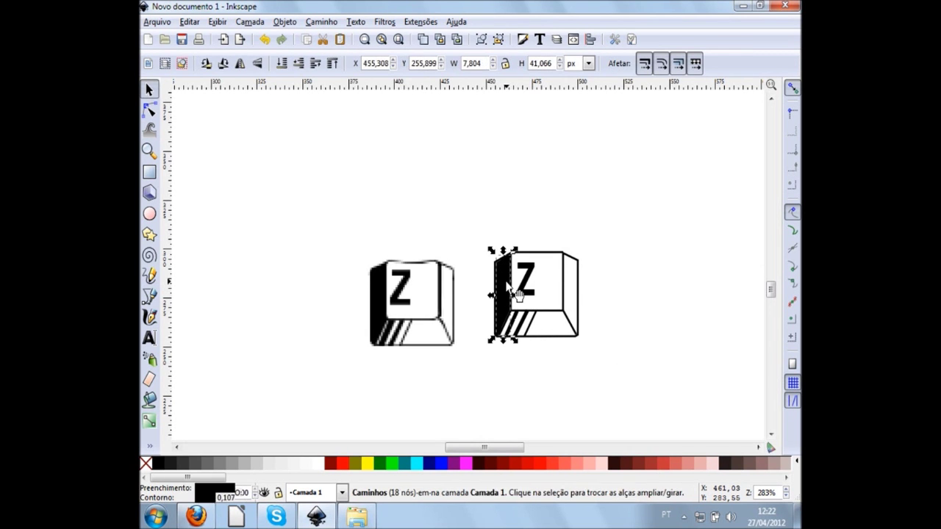
pyautogui.click(522, 359)
pyautogui.click(512, 313)
pyautogui.click(572, 292)
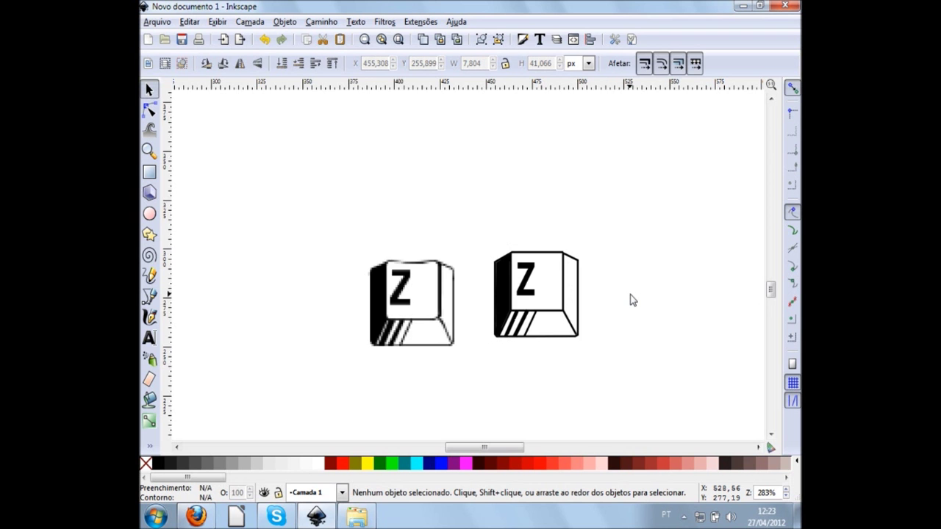
pyautogui.scroll(-5, 632, 300)
pyautogui.scroll(-2, 632, 300)
pyautogui.scroll(5, 632, 300)
pyautogui.scroll(5, 632, 299)
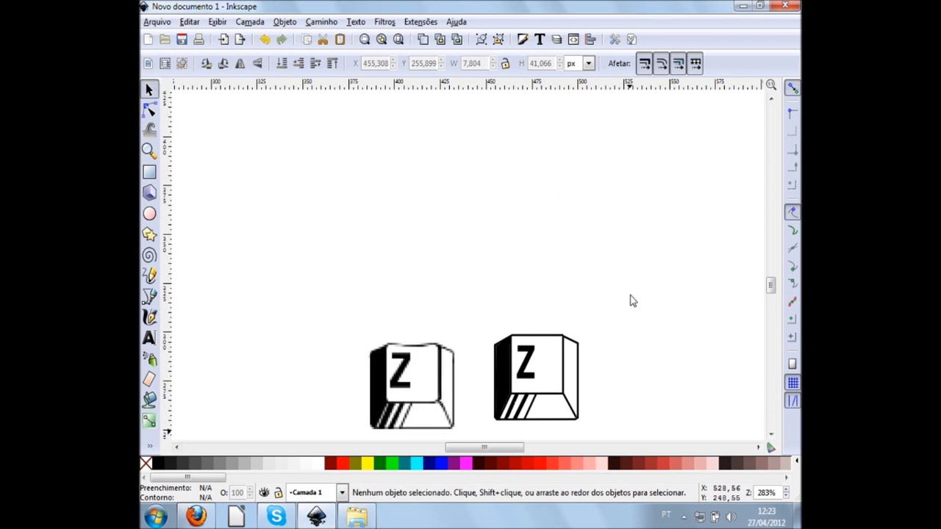
pyautogui.scroll(-4, 632, 300)
pyautogui.scroll(-1, 632, 300)
pyautogui.scroll(-1, 632, 300)
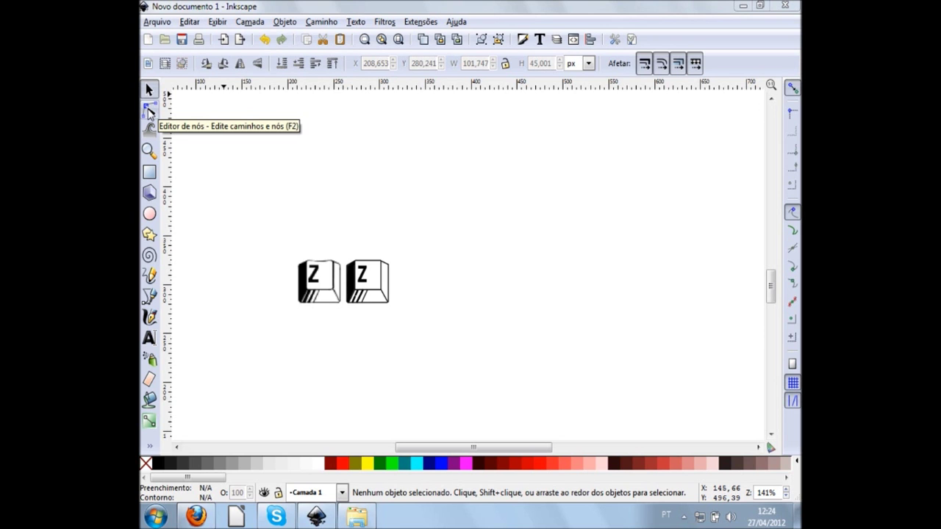
# Draw a 258 × 181 px rectangle right of the Z keys and bring up its Fill and Stroke settings
pyautogui.click(150, 175)
pyautogui.moveTo(461, 147); pyautogui.dragTo(698, 324)
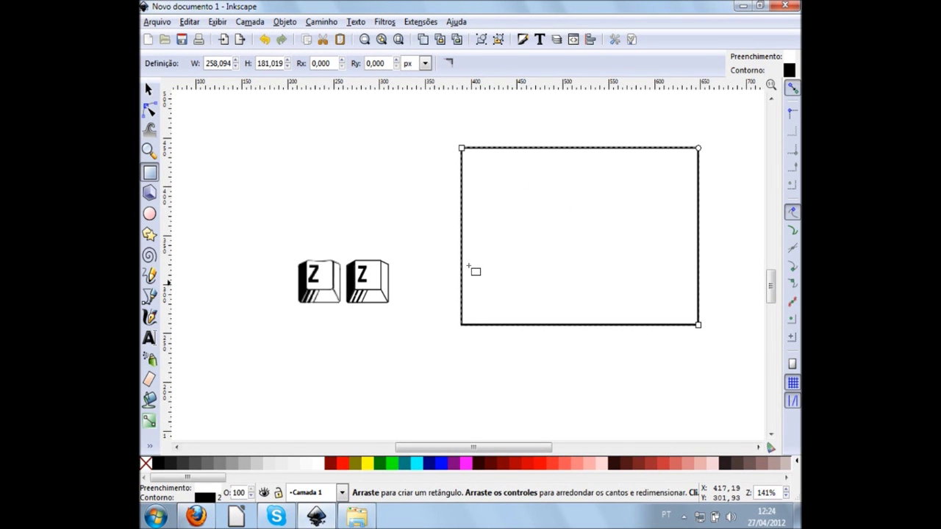
pyautogui.scroll(2, 705, 130)
pyautogui.scroll(2, 706, 130)
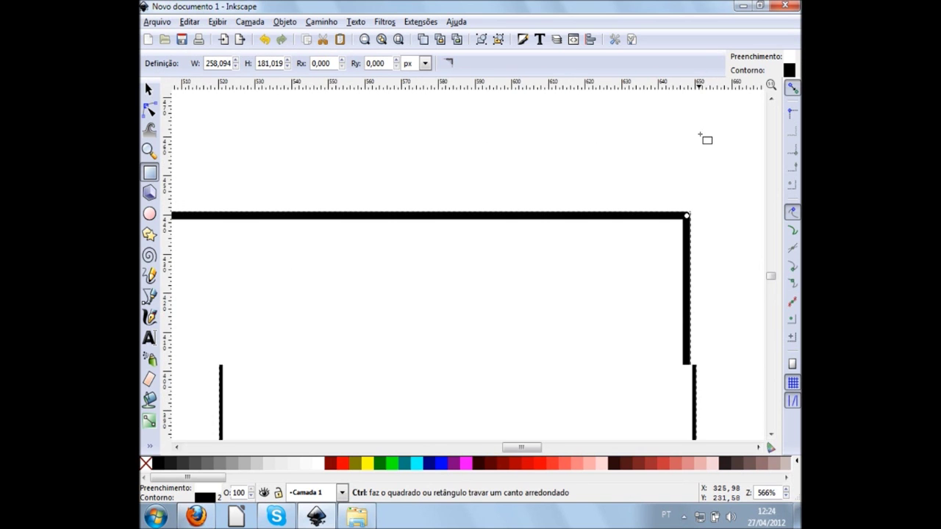
pyautogui.scroll(-2, 680, 214)
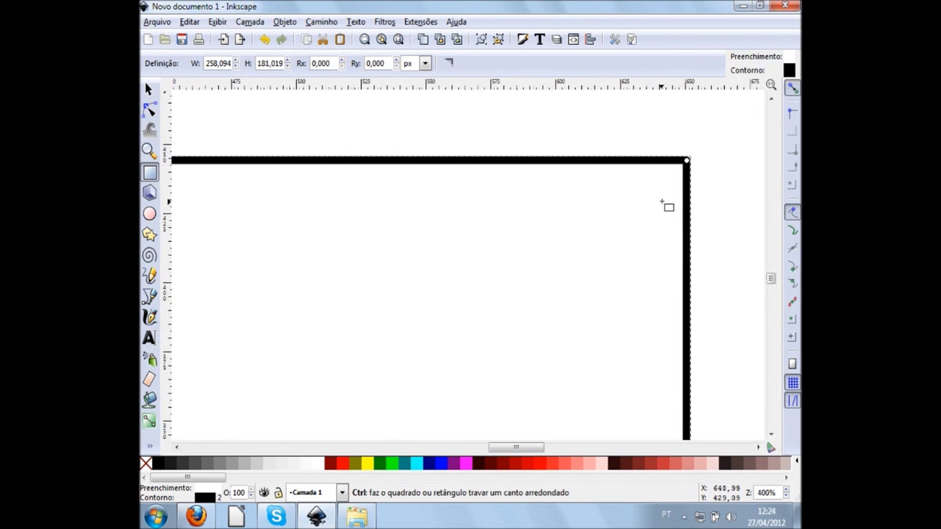
pyautogui.keyDown('ctrl'); pyautogui.scroll(-4, 644, 204); pyautogui.keyUp('ctrl')
pyautogui.keyDown('ctrl'); pyautogui.scroll(-2, 623, 208); pyautogui.keyUp('ctrl')
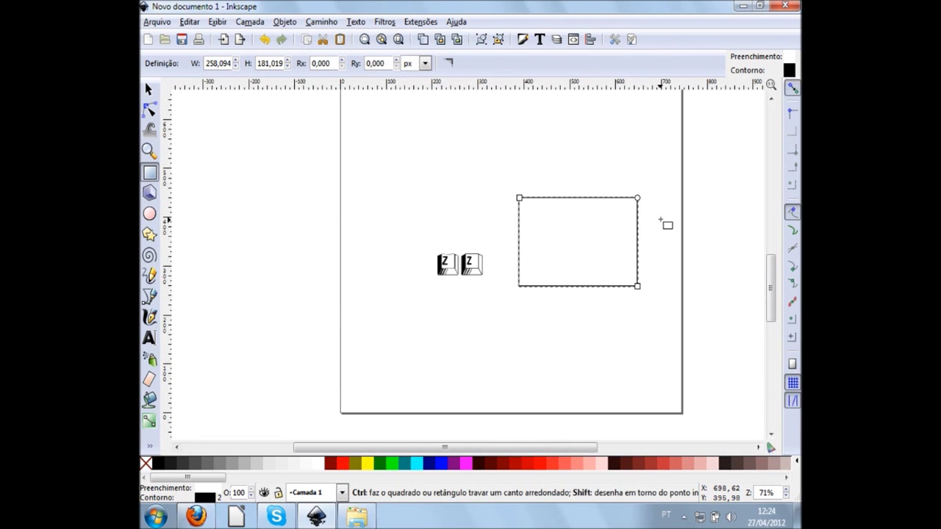
pyautogui.hotkey('ctrl', 'shift', 'f')
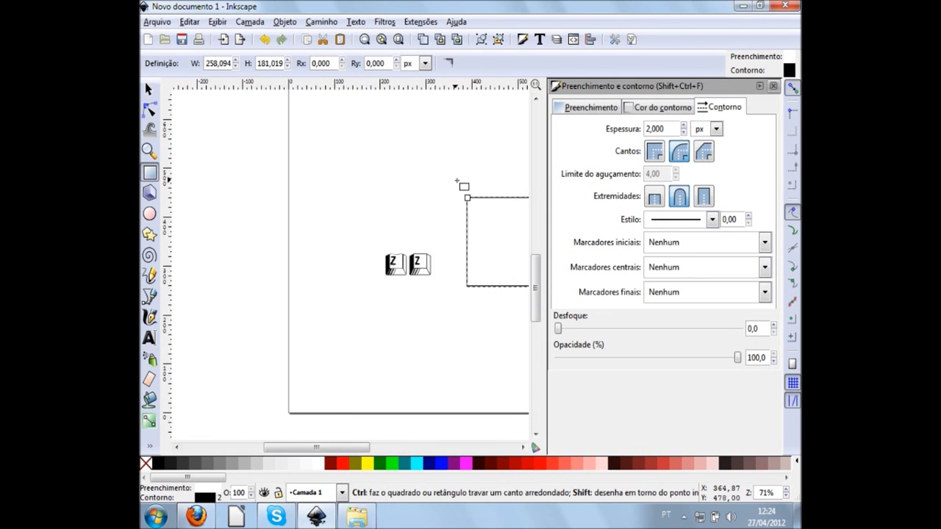
# Set the rectangle's stroke width (Espessura) to 3 px and close Fill and Stroke
pyautogui.doubleClick(675, 129)
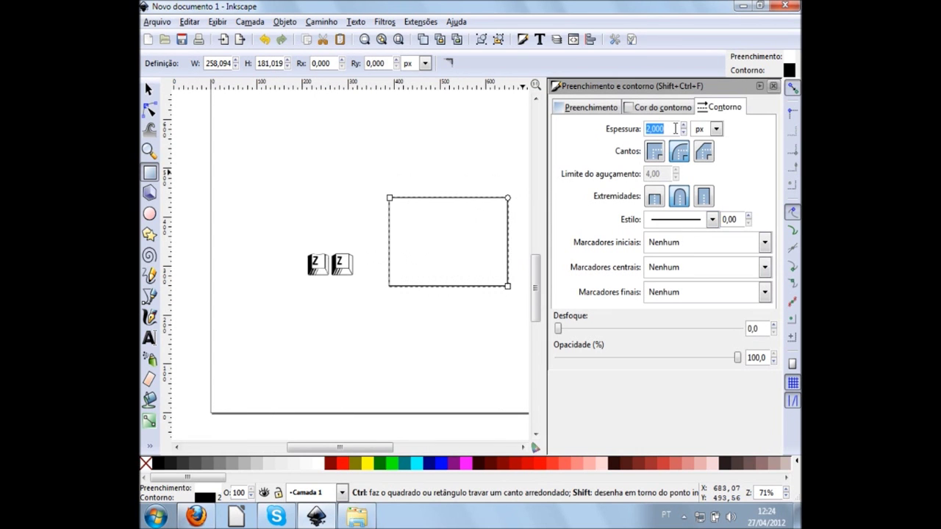
pyautogui.write('3')
pyautogui.press('Return')
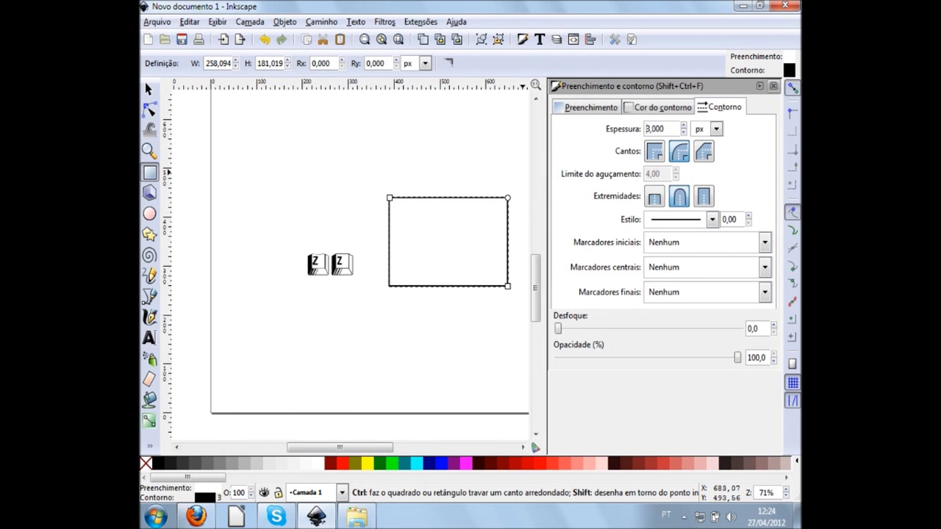
pyautogui.click(772, 86)
# Resize the rectangle with its corner handles to about 276.65 × 155.74 px
pyautogui.press('s')
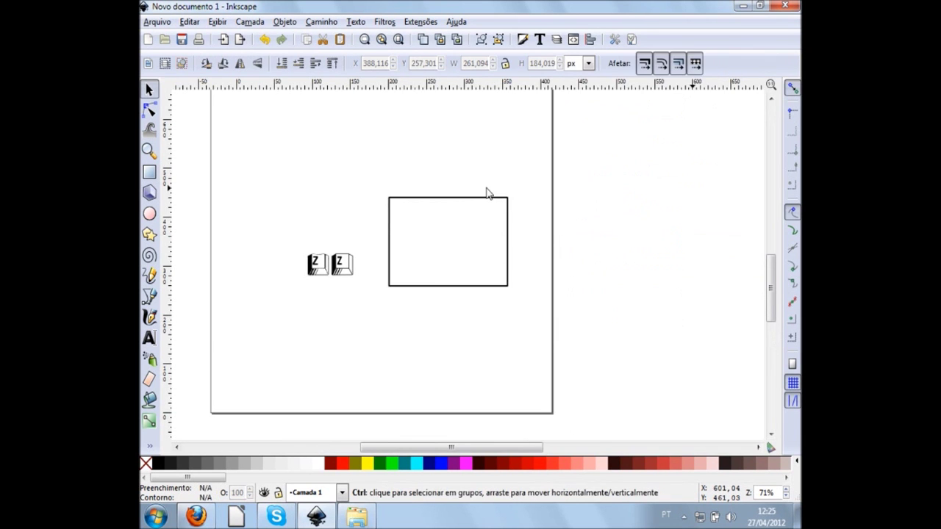
pyautogui.scroll(2, 485, 189)
pyautogui.click(529, 224)
pyautogui.moveTo(535, 203)
pyautogui.mouseDown()
pyautogui.moveTo(488, 259)
pyautogui.moveTo(479, 254)
pyautogui.mouseUp()
pyautogui.click(309, 250)
pyautogui.click(328, 257)
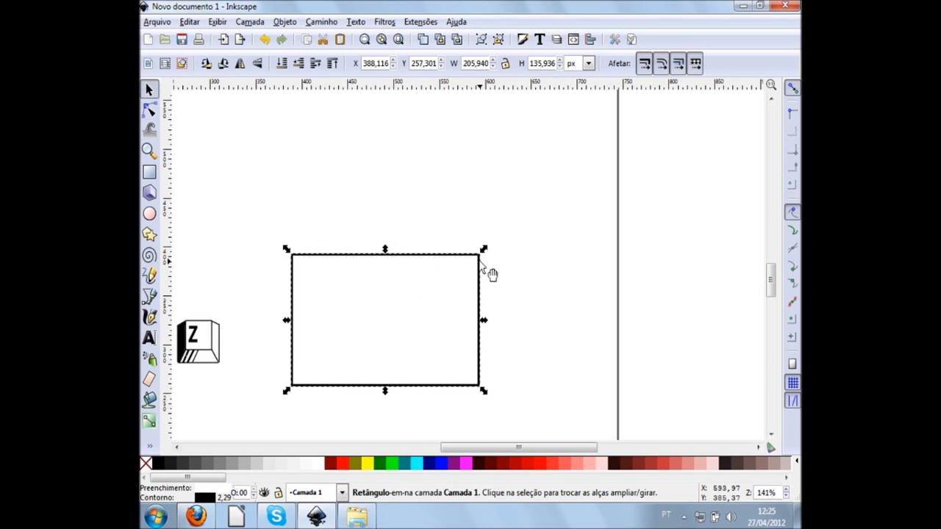
pyautogui.moveTo(484, 256); pyautogui.dragTo(409, 274)
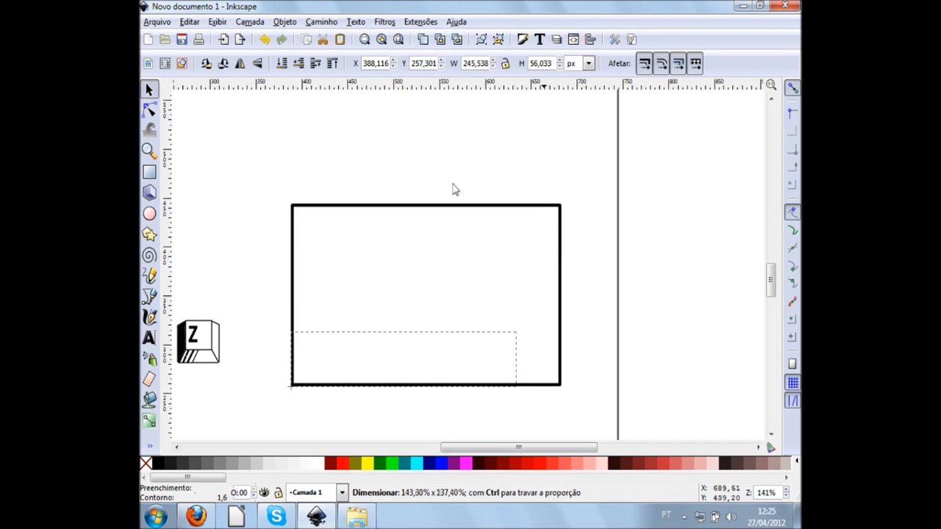
pyautogui.moveTo(410, 274); pyautogui.dragTo(541, 241)
# Try rotating the rectangle about 30 degrees, then undo it to keep the box upright
pyautogui.click(543, 247)
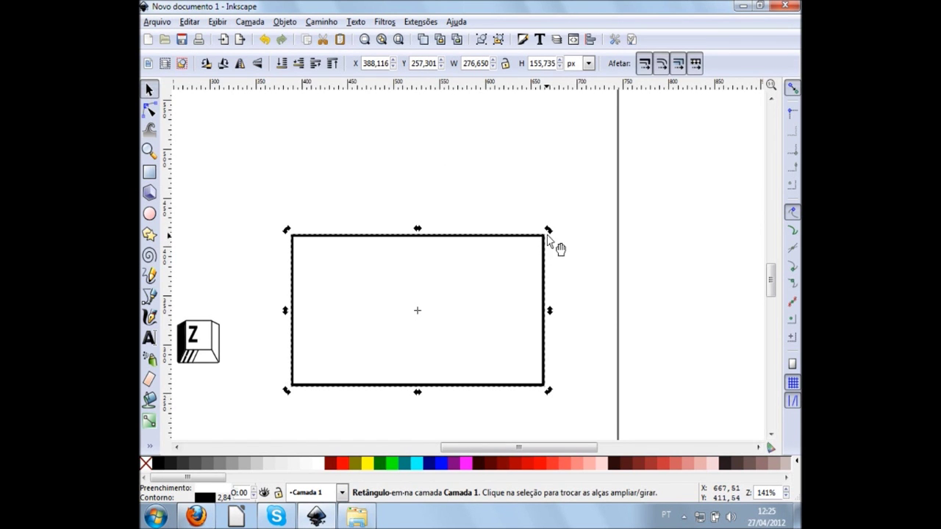
pyautogui.moveTo(549, 232)
pyautogui.mouseDown()
pyautogui.moveTo(478, 177)
pyautogui.moveTo(579, 421)
pyautogui.mouseUp()
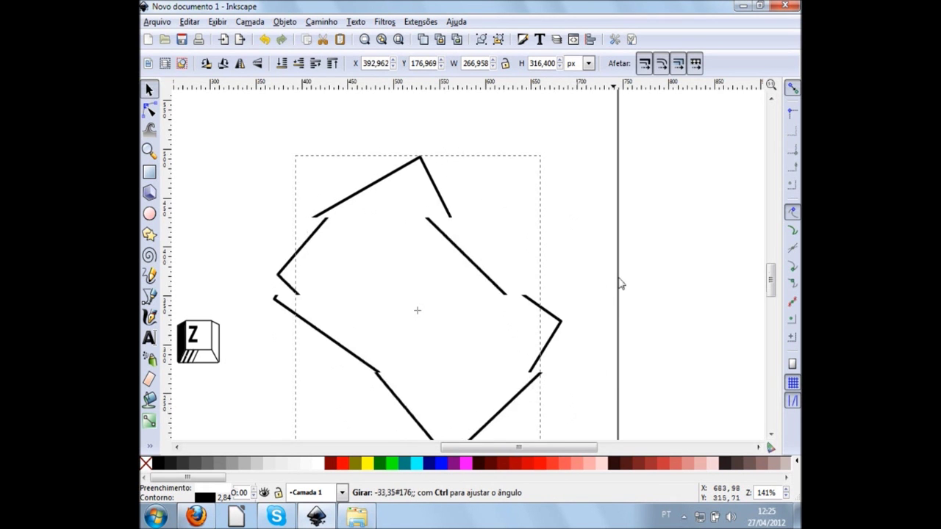
pyautogui.hotkey('ctrl', 'z')
pyautogui.hotkey('ctrl', 'z')
pyautogui.click(485, 239)
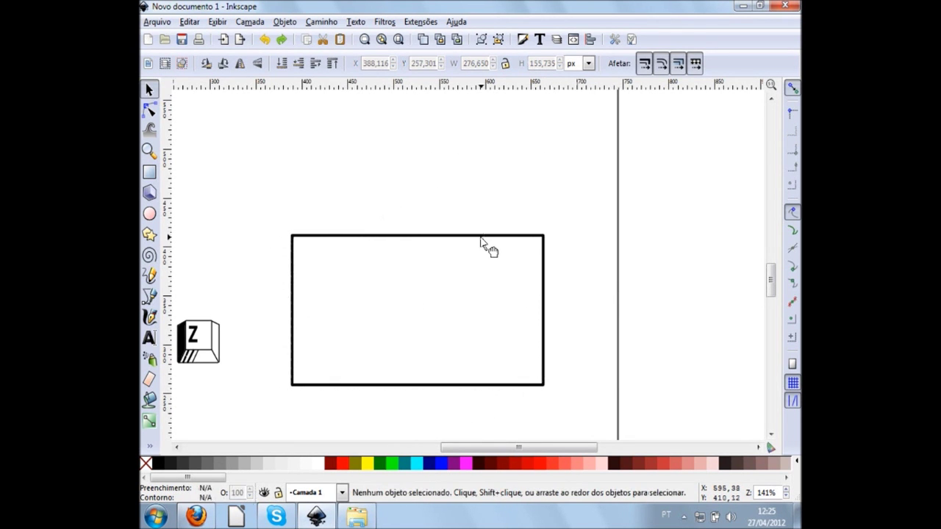
pyautogui.click(485, 237)
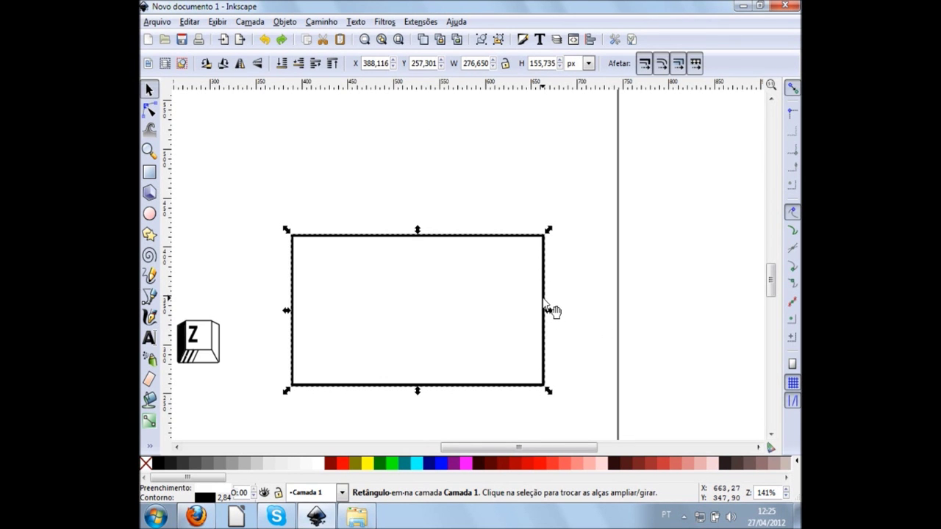
pyautogui.click(546, 302)
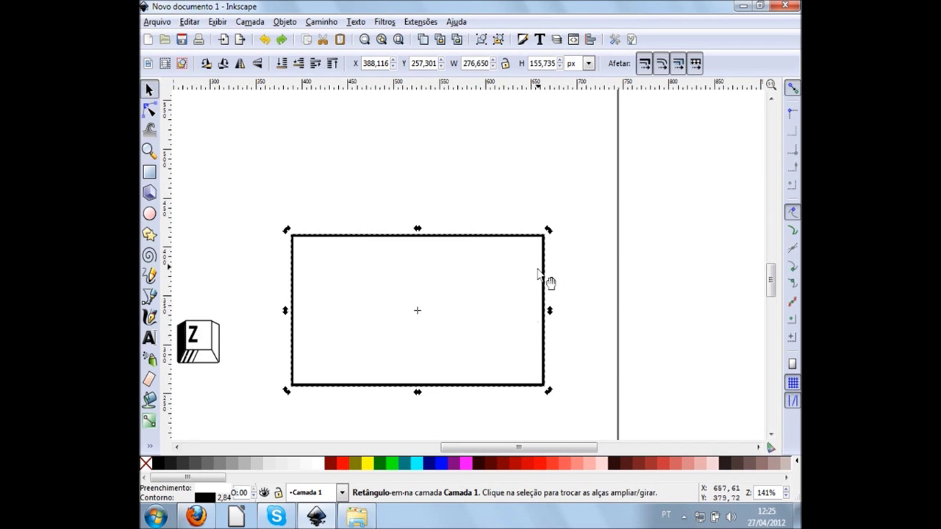
pyautogui.click(567, 298)
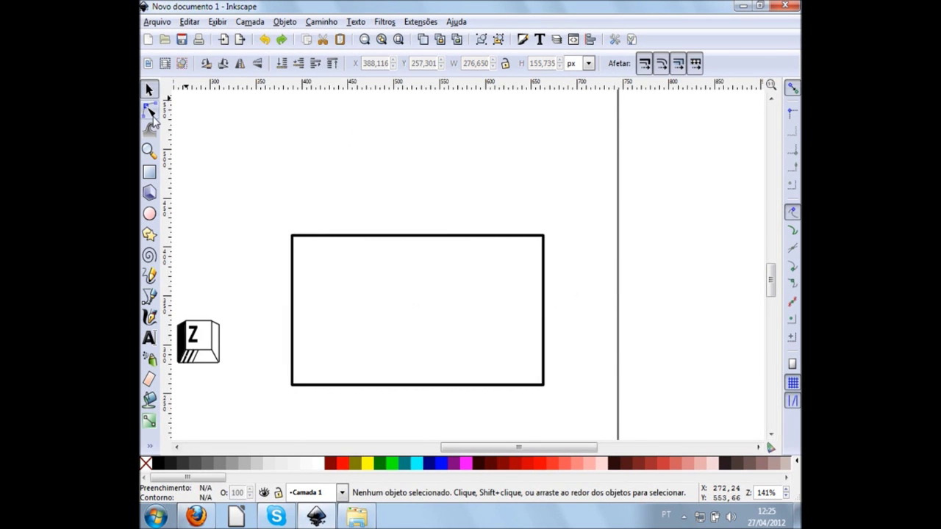
# Show the rectangle's corner nodes, round its corners slightly, and enlarge it down and right
pyautogui.click(151, 116)
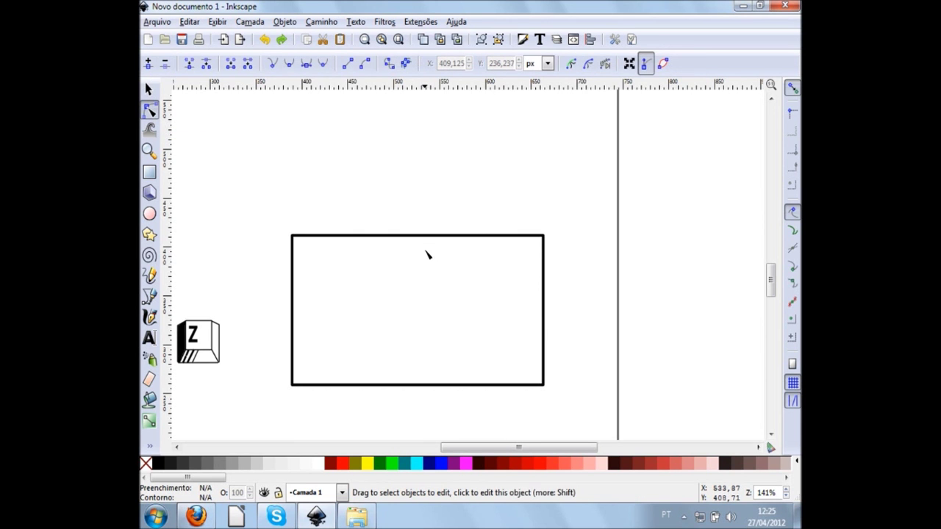
pyautogui.click(446, 325)
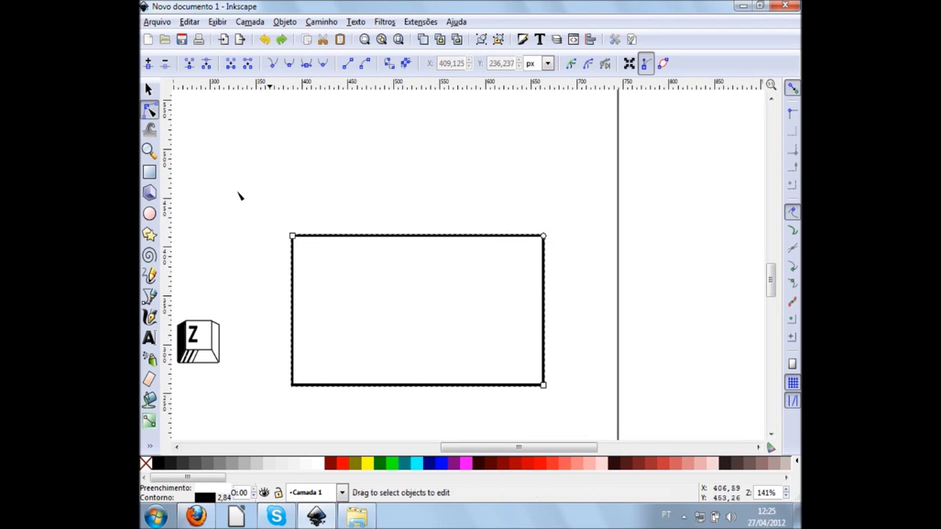
pyautogui.click(150, 174)
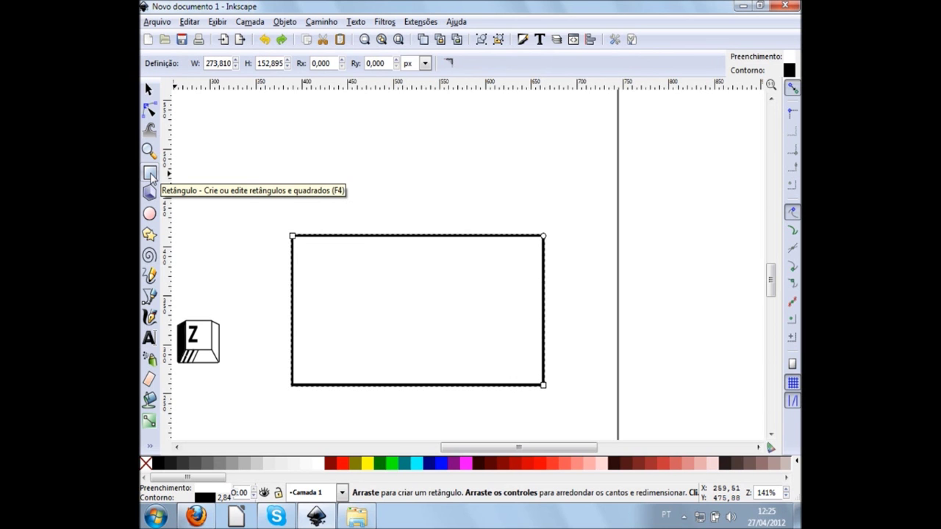
pyautogui.click(150, 111)
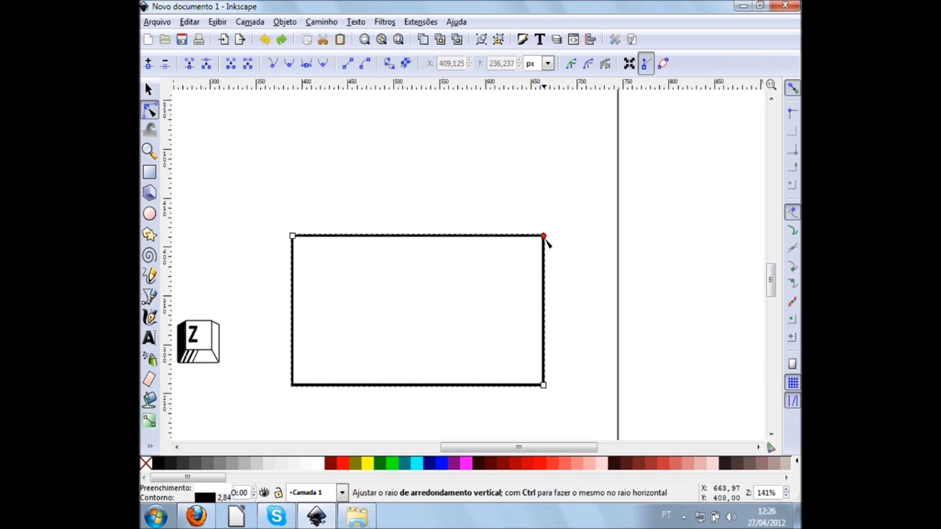
pyautogui.moveTo(543, 237)
pyautogui.mouseDown()
pyautogui.moveTo(543, 309)
pyautogui.moveTo(544, 234)
pyautogui.mouseUp()
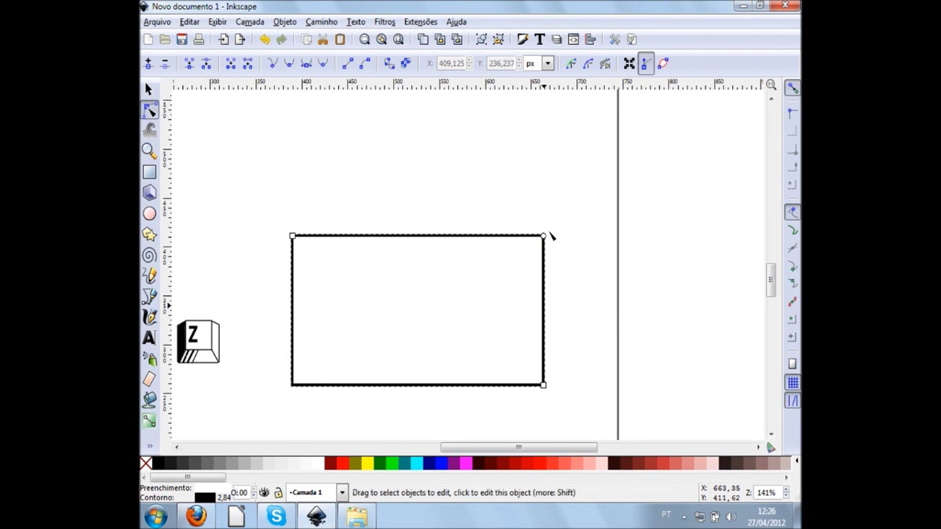
pyautogui.moveTo(544, 387)
pyautogui.mouseDown()
pyautogui.moveTo(614, 400)
pyautogui.moveTo(522, 385)
pyautogui.moveTo(561, 402)
pyautogui.mouseUp()
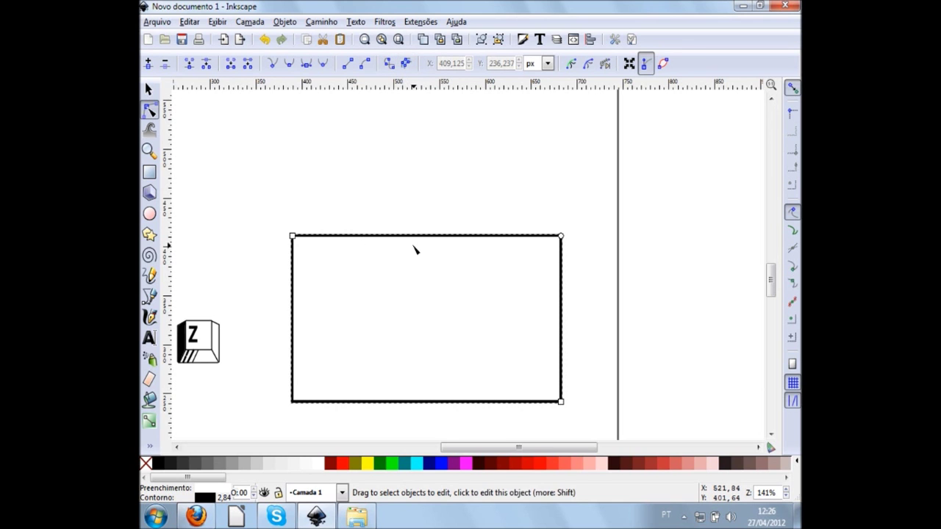
# Convert the rectangle to a path and bend its top edge up into a tall arch
pyautogui.click(390, 65)
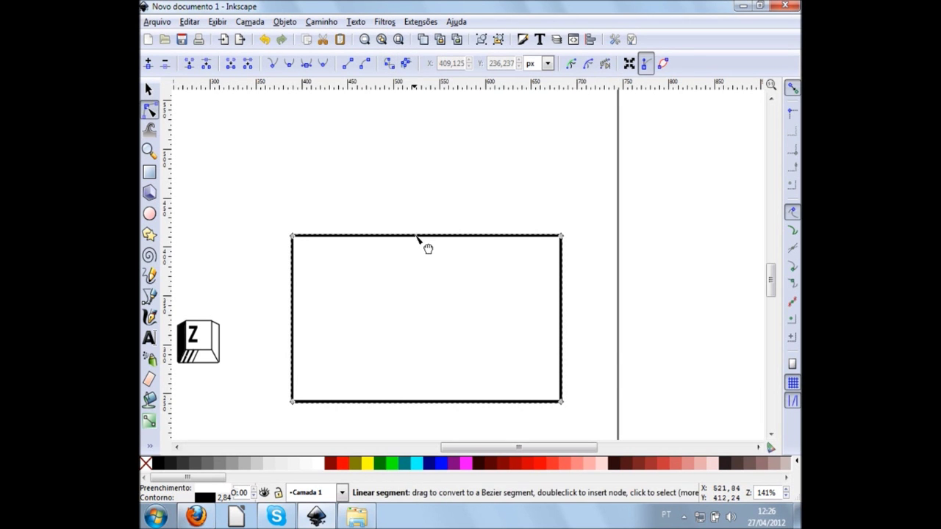
pyautogui.scroll(1, 419, 236)
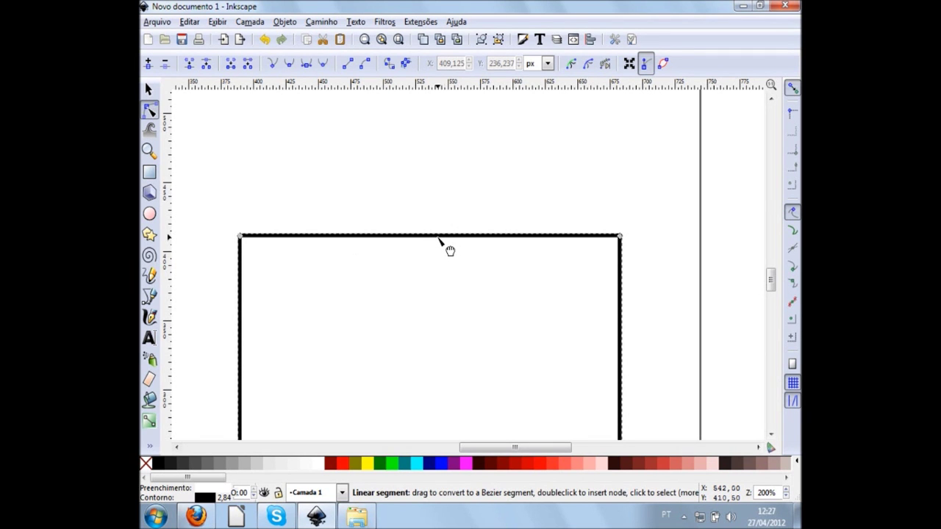
pyautogui.moveTo(439, 239); pyautogui.dragTo(430, 183)
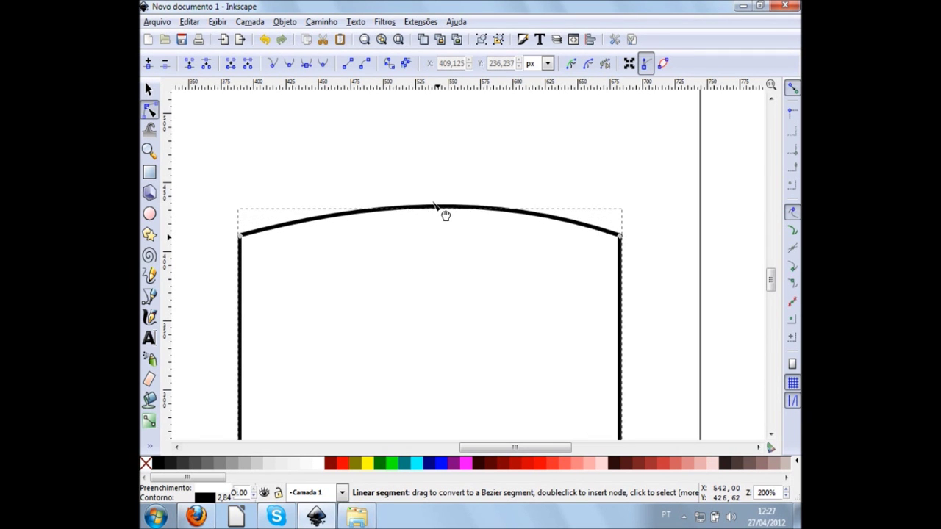
pyautogui.moveTo(430, 183); pyautogui.dragTo(434, 114)
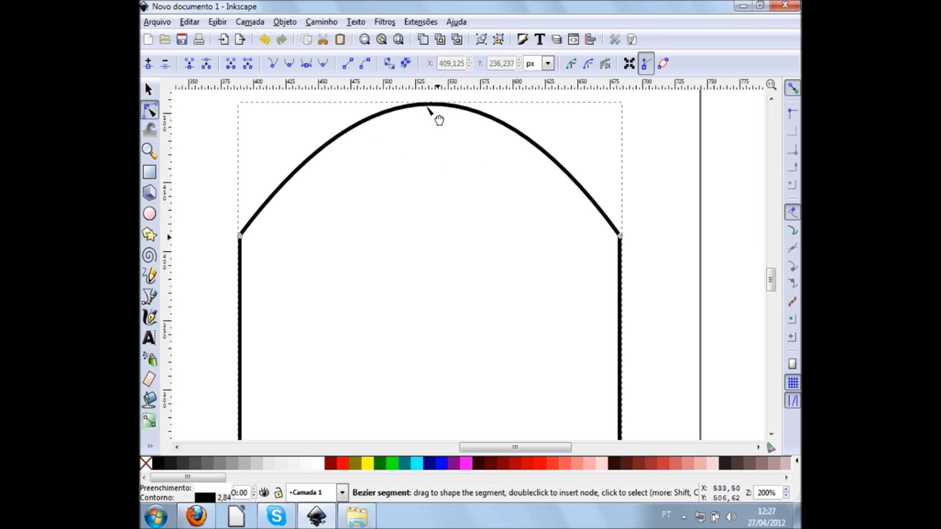
pyautogui.scroll(-4, 464, 248)
pyautogui.press('5')
pyautogui.press('5')
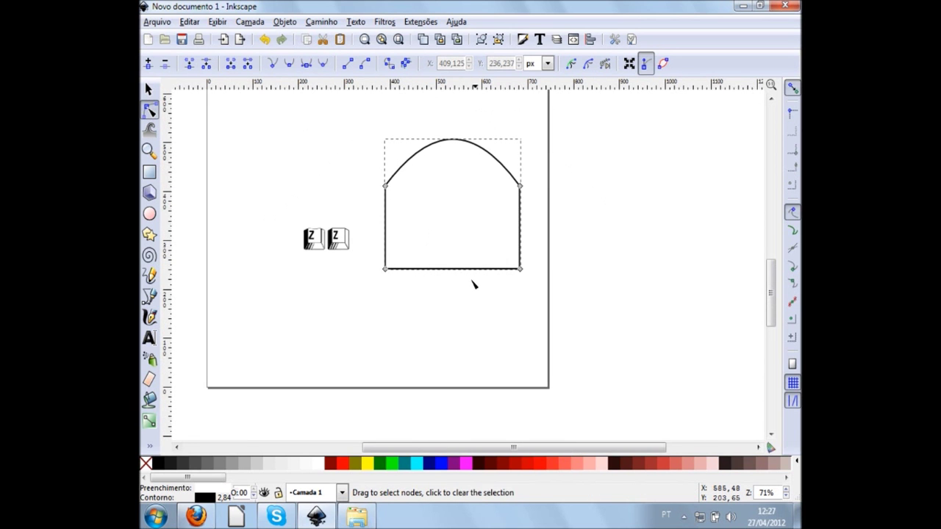
# Curve the bottom edge down, bulge the right edge out, and pull the left edge into a pointed lobe
pyautogui.moveTo(471, 273); pyautogui.dragTo(563, 380)
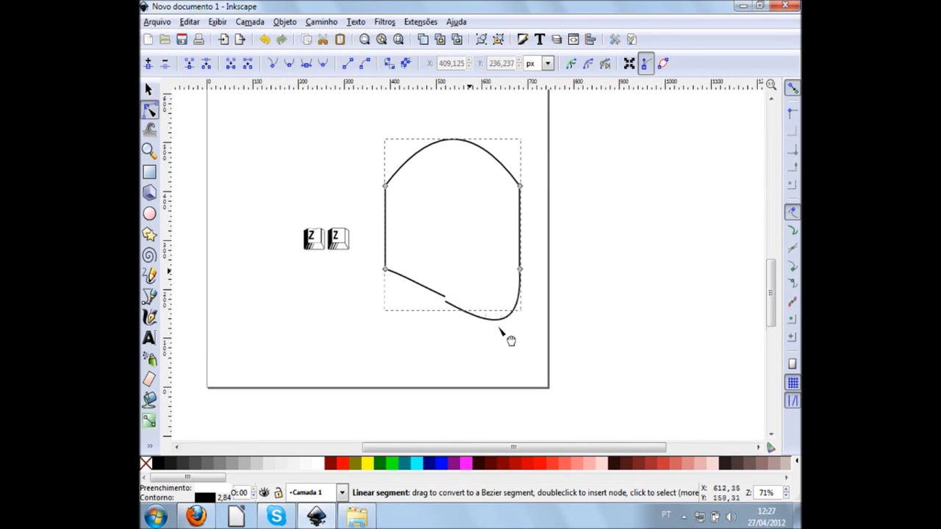
pyautogui.moveTo(563, 380); pyautogui.dragTo(354, 342)
pyautogui.moveTo(522, 222); pyautogui.dragTo(625, 244)
pyautogui.moveTo(387, 234); pyautogui.dragTo(262, 152)
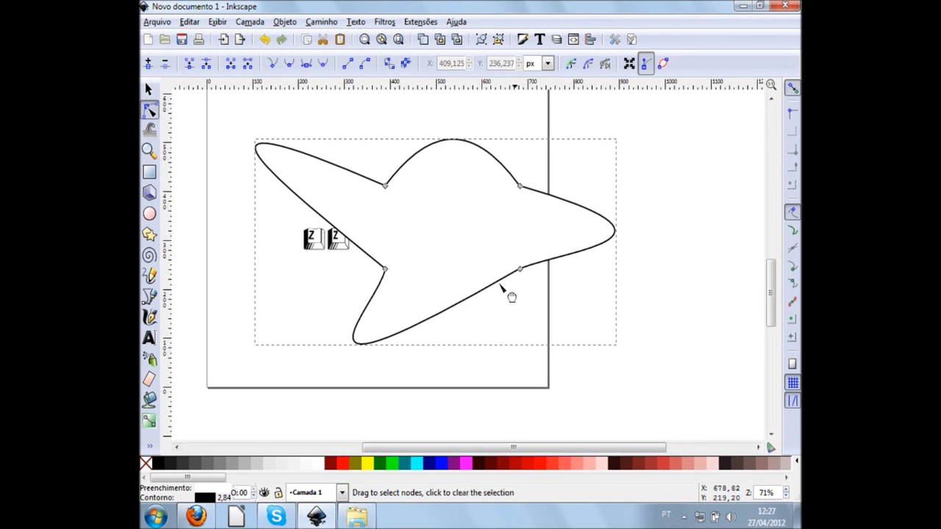
# Undo the curves back to straight sides, then pull the top-right node up and outward
pyautogui.hotkey('ctrl', 'z')
pyautogui.hotkey('ctrl', 'z')
pyautogui.hotkey('ctrl', 'z')
pyautogui.hotkey('ctrl', 'z')
pyautogui.scroll(2, 533, 174)
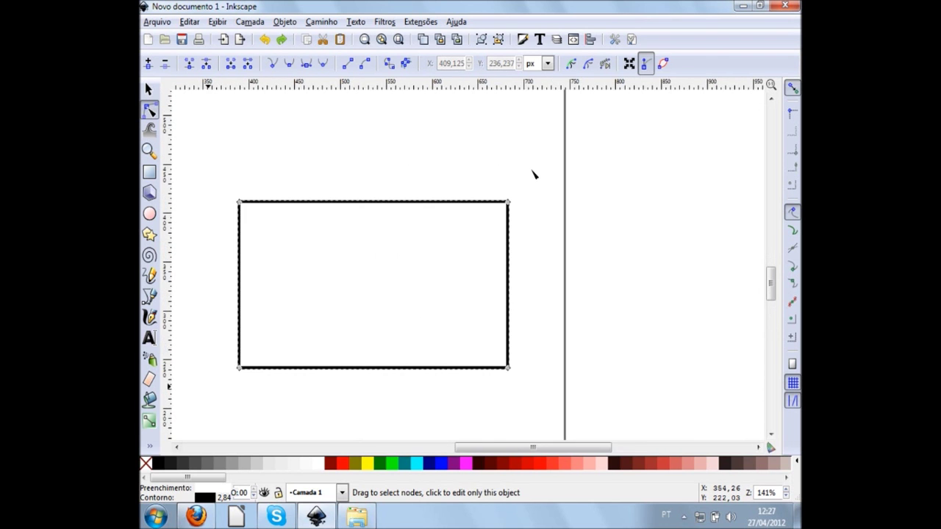
pyautogui.scroll(1, 525, 191)
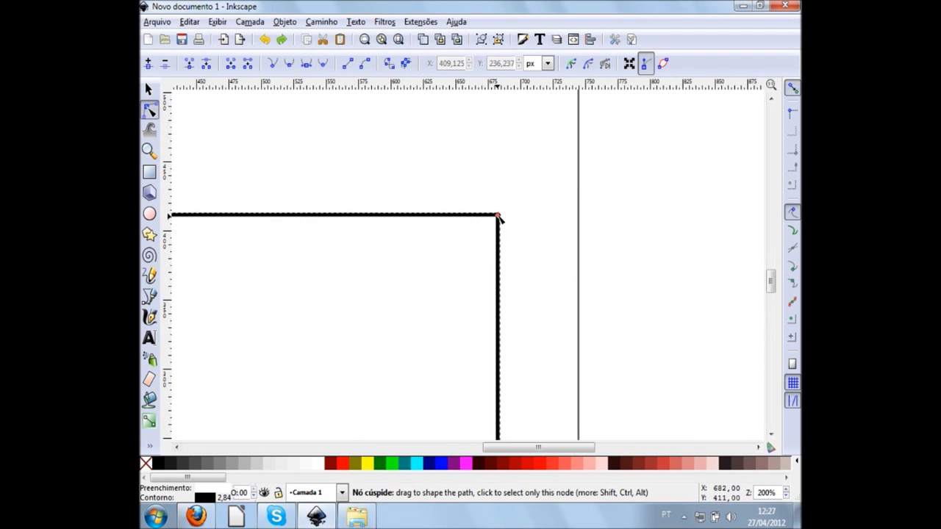
pyautogui.scroll(-3, 510, 219)
pyautogui.scroll(-1, 511, 225)
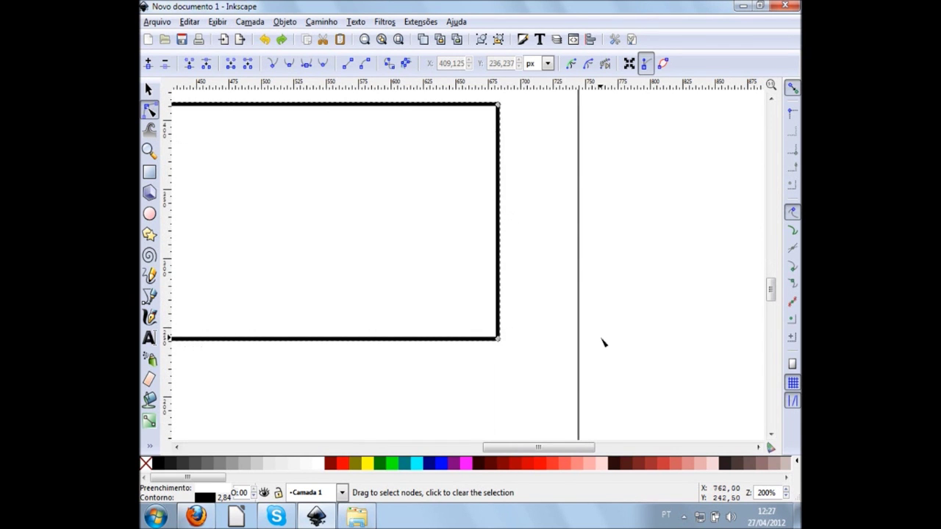
pyautogui.hscroll(-4, 603, 339)
pyautogui.scroll(4, 558, 197)
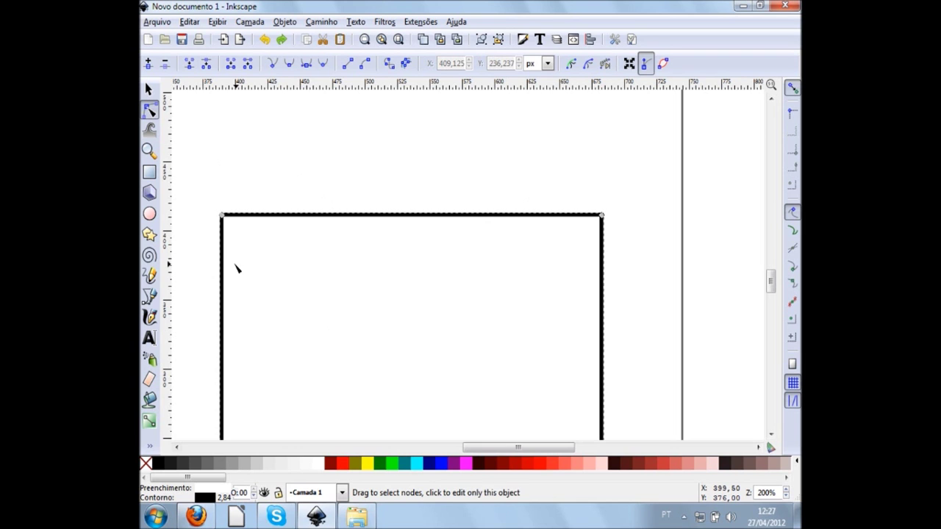
pyautogui.scroll(-2, 235, 268)
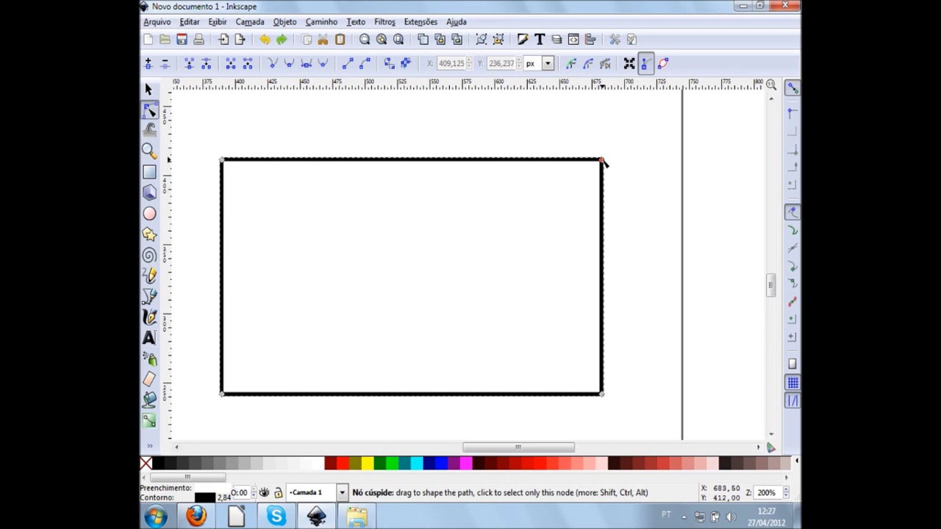
pyautogui.moveTo(601, 159); pyautogui.dragTo(654, 129)
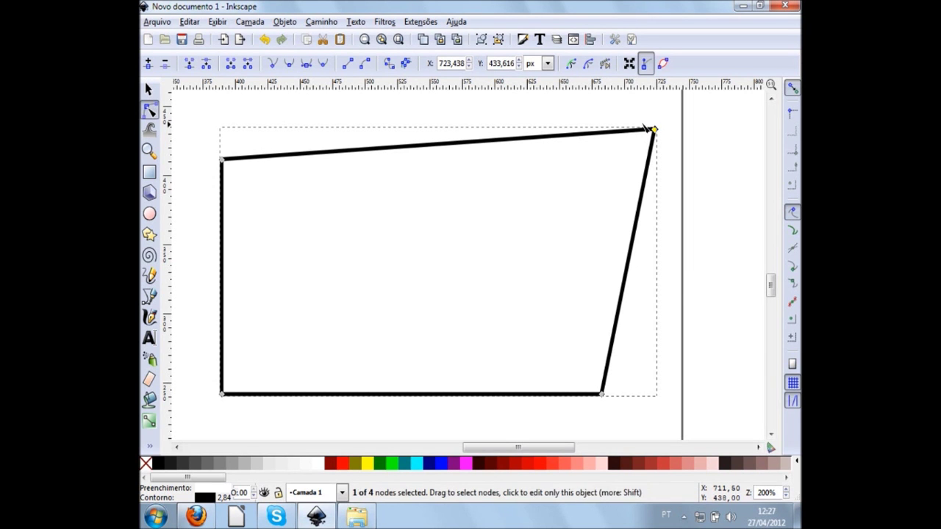
pyautogui.moveTo(654, 131)
pyautogui.mouseDown()
pyautogui.moveTo(419, 318)
pyautogui.moveTo(437, 308)
pyautogui.moveTo(347, 366)
pyautogui.moveTo(584, 162)
pyautogui.moveTo(655, 121)
pyautogui.mouseUp()
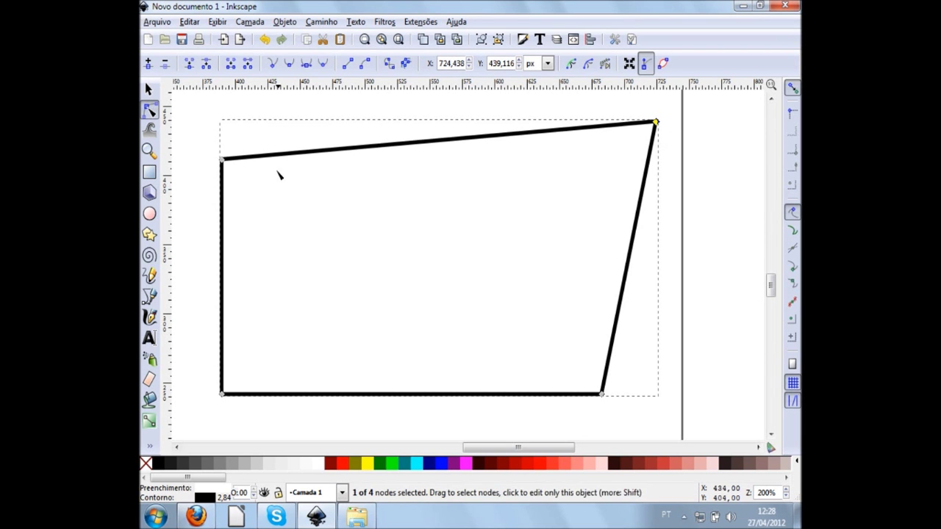
# Move the bottom-right corner in along the bottom edge and add a node mid-way on the right edge
pyautogui.moveTo(601, 395)
pyautogui.mouseDown()
pyautogui.moveTo(508, 368)
pyautogui.moveTo(456, 330)
pyautogui.moveTo(404, 257)
pyautogui.moveTo(450, 345)
pyautogui.mouseUp()
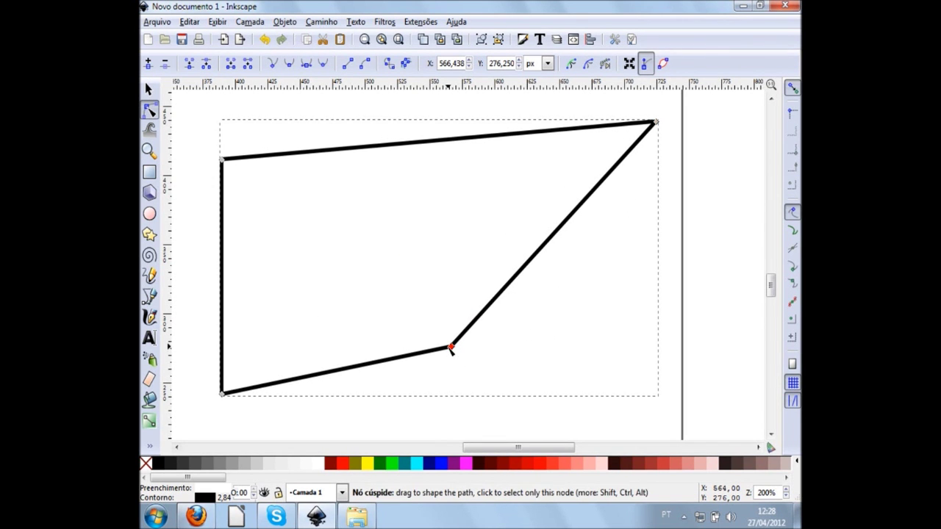
pyautogui.moveTo(451, 347)
pyautogui.mouseDown()
pyautogui.moveTo(437, 335)
pyautogui.moveTo(405, 262)
pyautogui.moveTo(452, 338)
pyautogui.moveTo(501, 386)
pyautogui.mouseUp()
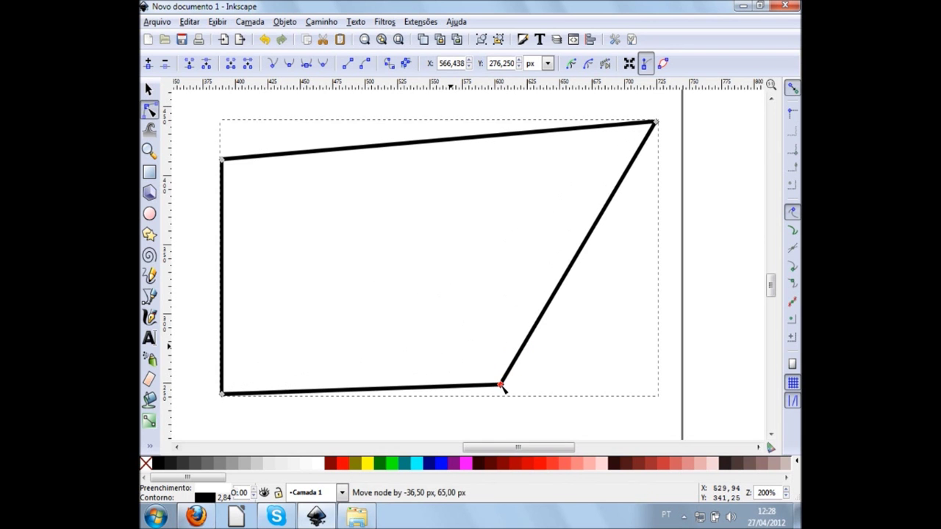
pyautogui.doubleClick(576, 264)
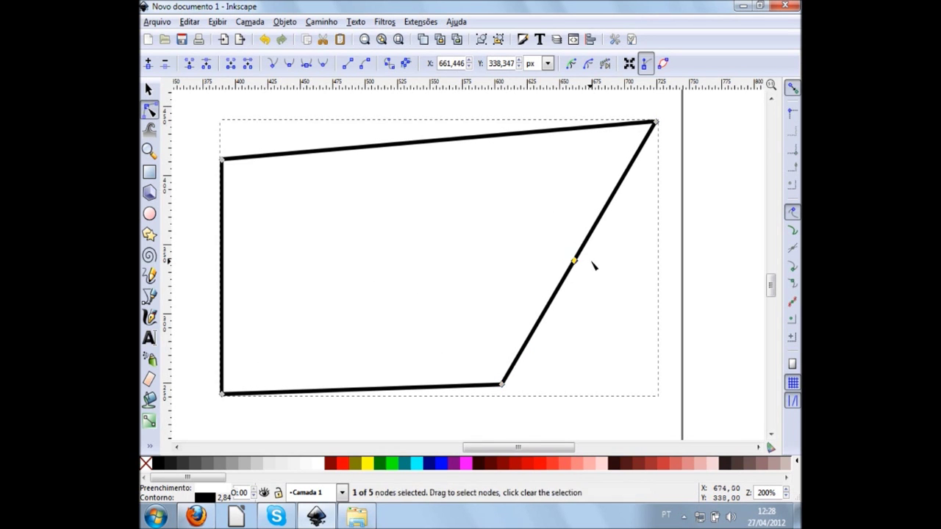
pyautogui.keyDown('ctrl'); pyautogui.scroll(1, 588, 267); pyautogui.keyUp('ctrl')
pyautogui.keyDown('ctrl'); pyautogui.scroll(1, 589, 268); pyautogui.keyUp('ctrl')
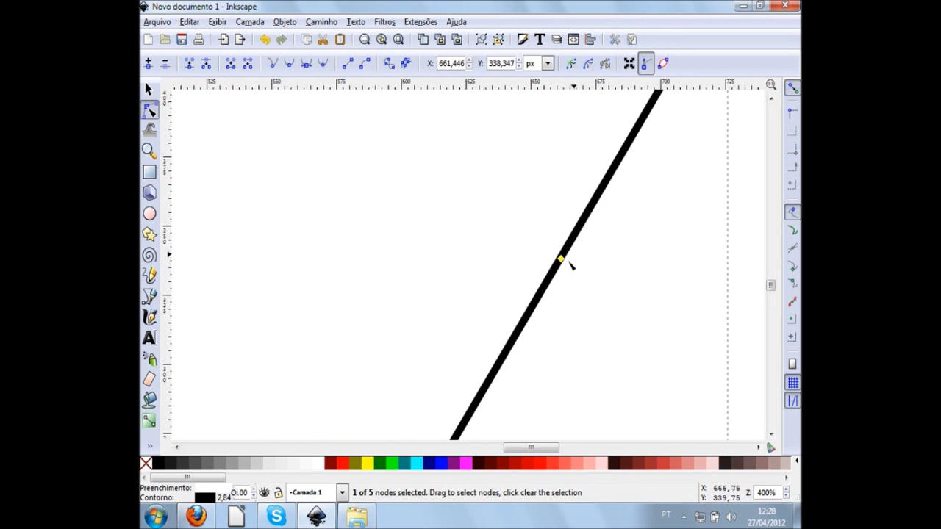
pyautogui.keyDown('ctrl'); pyautogui.scroll(-1, 574, 284); pyautogui.keyUp('ctrl')
pyautogui.keyDown('ctrl'); pyautogui.scroll(-1, 574, 282); pyautogui.keyUp('ctrl')
pyautogui.keyDown('ctrl'); pyautogui.scroll(-1, 573, 279); pyautogui.keyUp('ctrl')
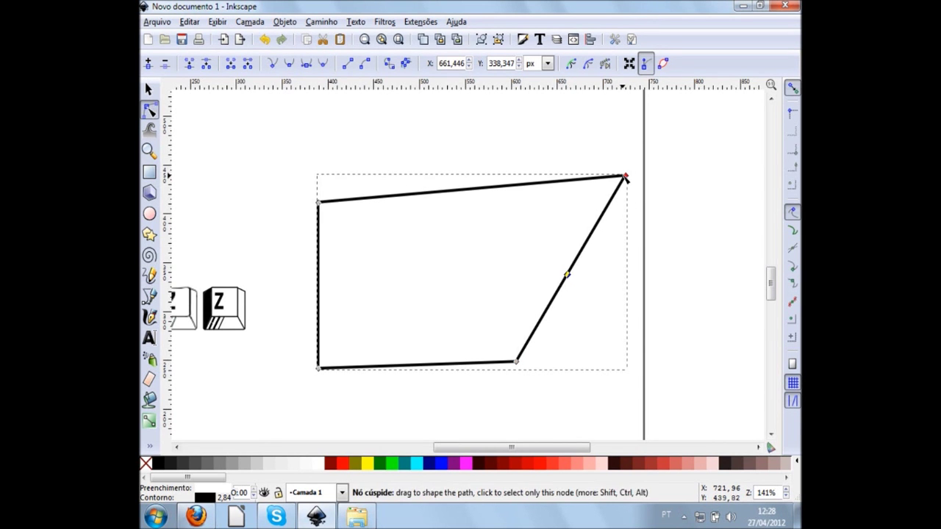
# Drag the bottom-right corner out and down so the right side folds into a V-notch
pyautogui.moveTo(517, 362); pyautogui.dragTo(626, 365)
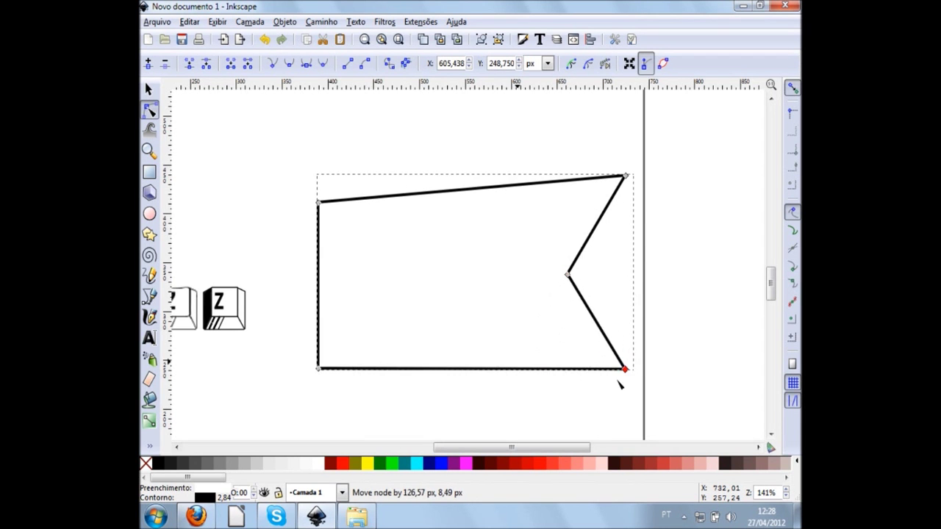
pyautogui.moveTo(627, 365); pyautogui.dragTo(577, 398)
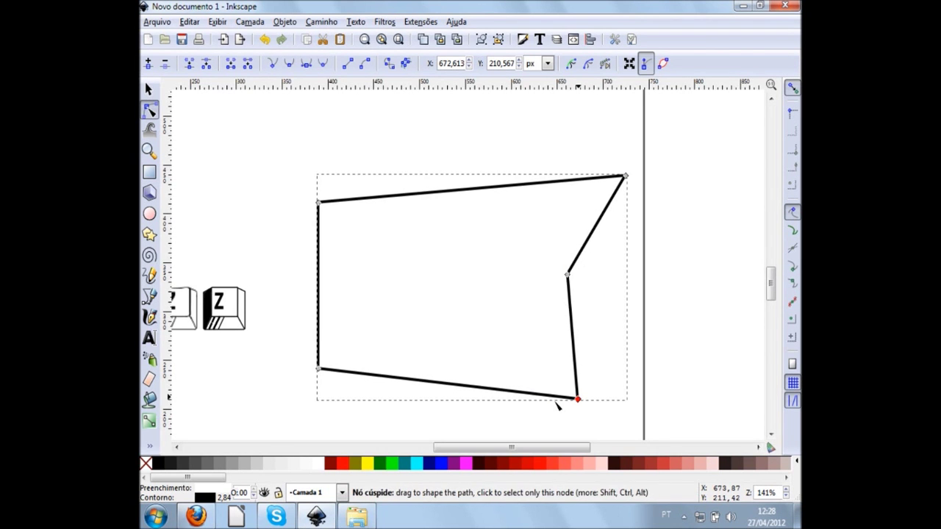
pyautogui.click(577, 400)
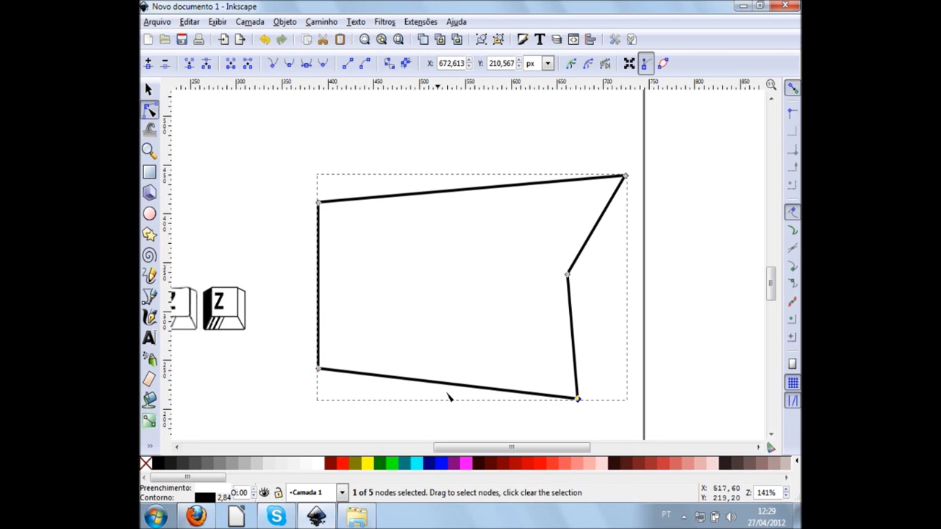
pyautogui.moveTo(577, 399); pyautogui.dragTo(632, 398)
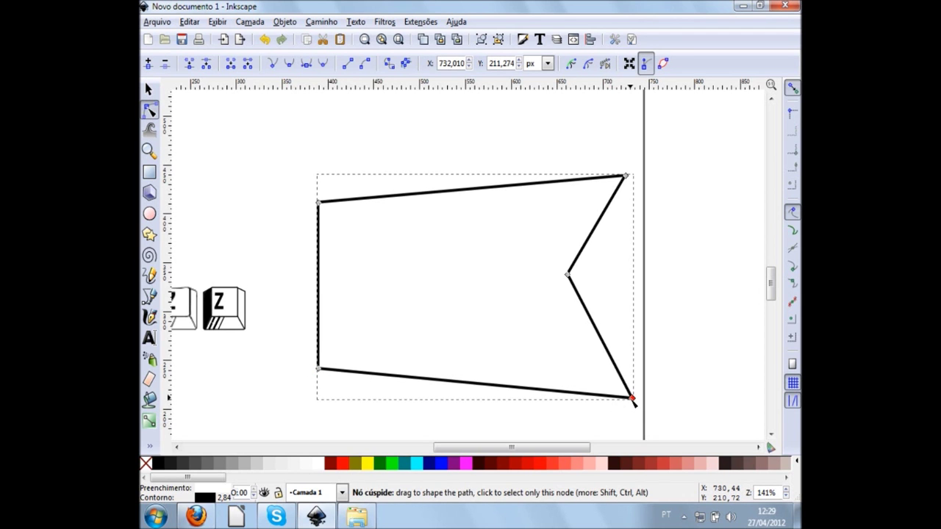
pyautogui.moveTo(632, 401); pyautogui.dragTo(628, 409)
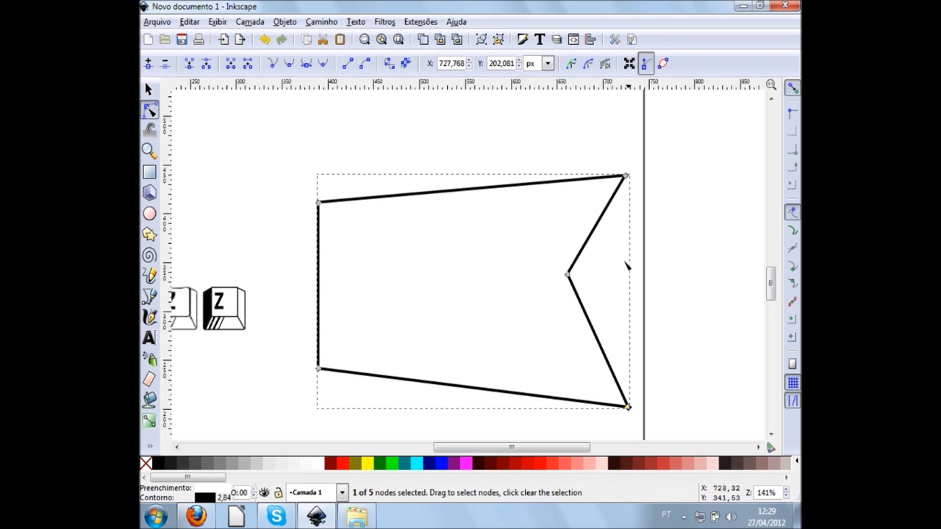
# Select the notch point and move the shape's bottom-right corner up and left
pyautogui.click(567, 276)
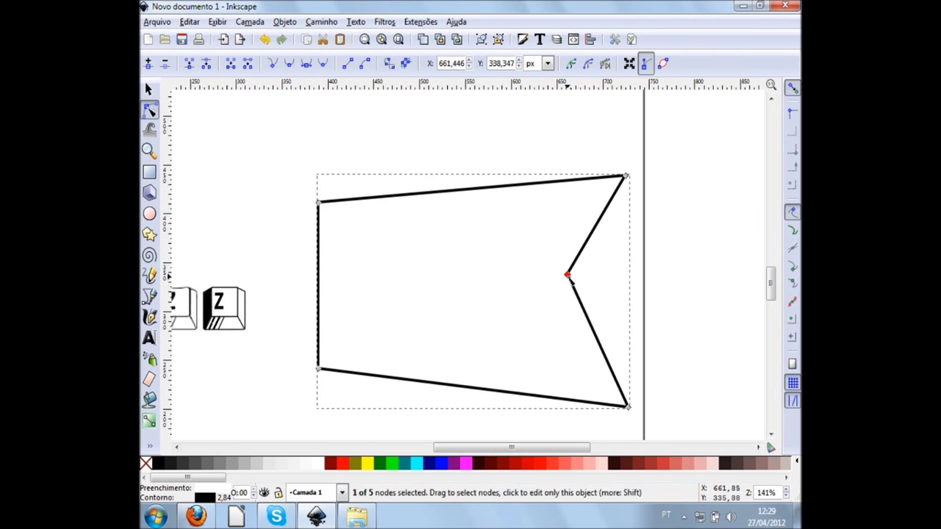
pyautogui.keyDown('ctrl'); pyautogui.scroll(2, 609, 291); pyautogui.keyUp('ctrl')
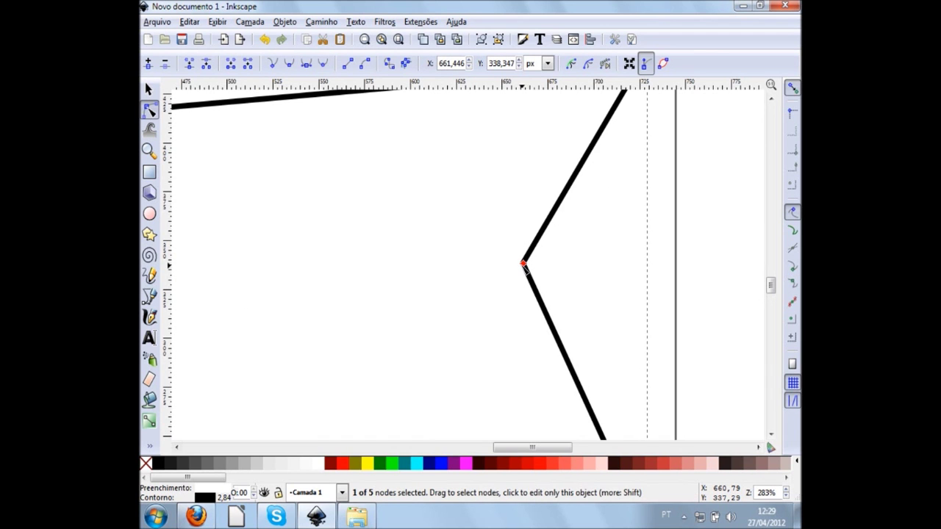
pyautogui.hotkey('ctrl', 'z')
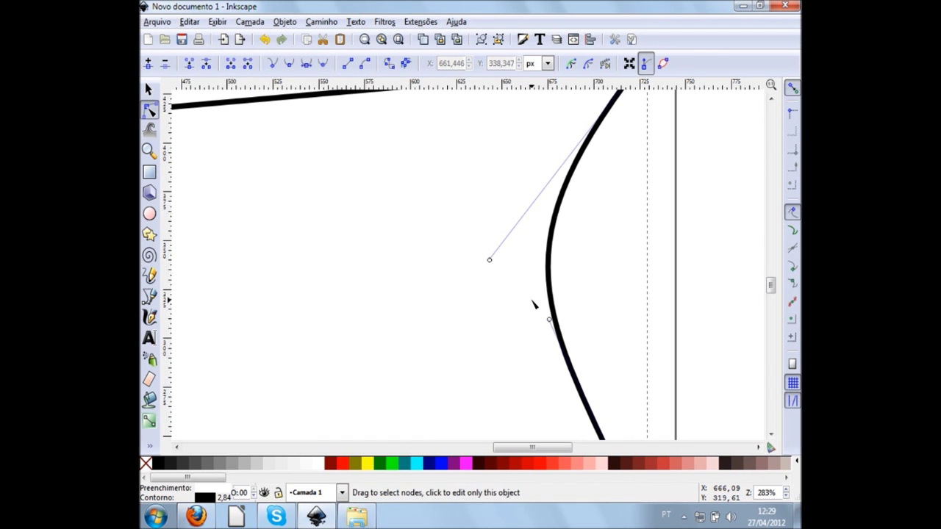
pyautogui.keyDown('ctrl'); pyautogui.scroll(-2, 634, 301); pyautogui.keyUp('ctrl')
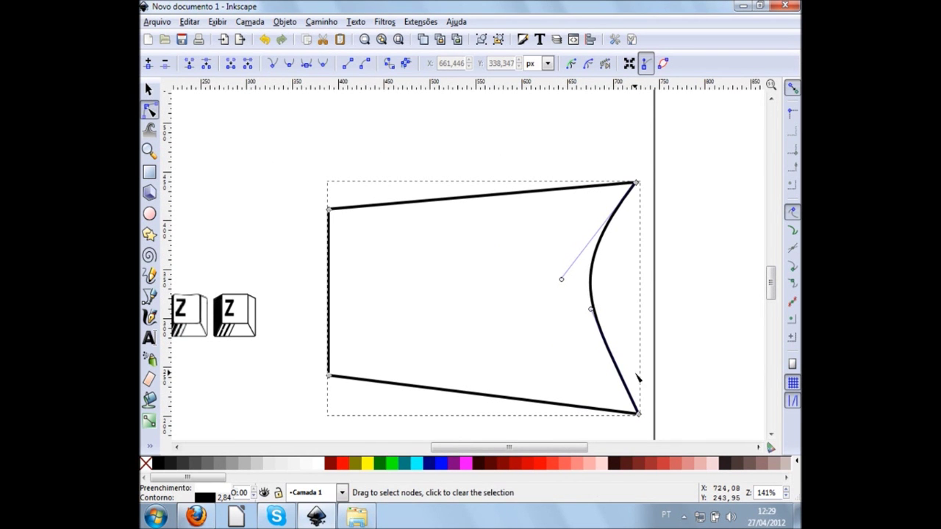
pyautogui.scroll(-1, 632, 382)
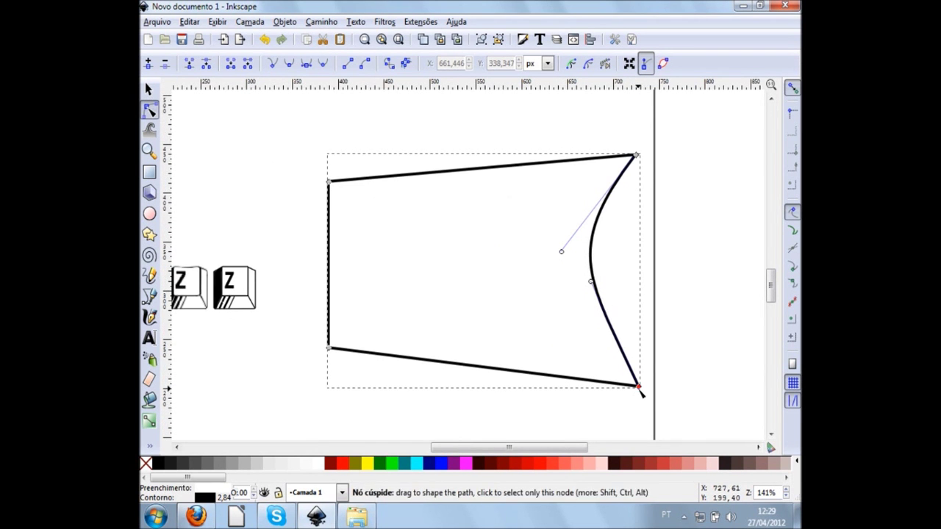
pyautogui.moveTo(631, 396)
pyautogui.mouseDown()
pyautogui.moveTo(512, 341)
pyautogui.moveTo(610, 405)
pyautogui.mouseUp()
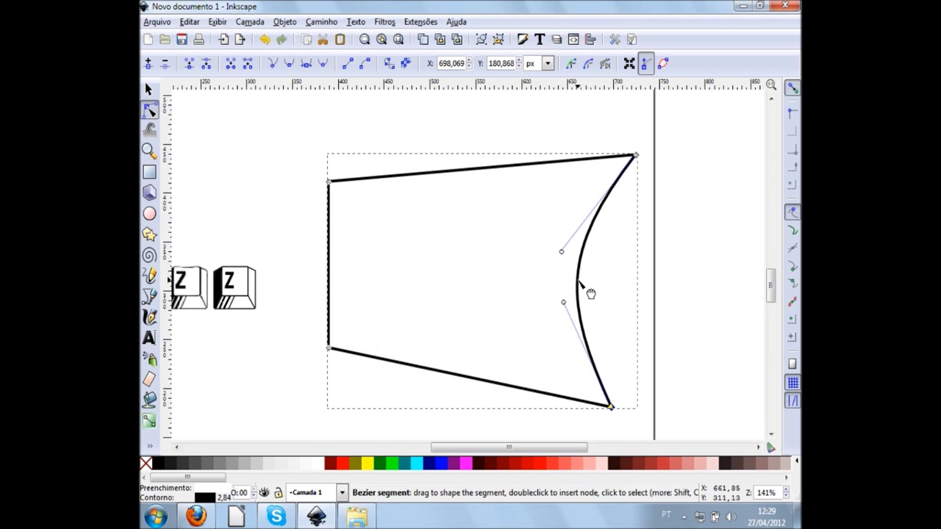
# Drag the right side and its Bezier handles until that edge is nearly straight
pyautogui.moveTo(587, 295)
pyautogui.mouseDown()
pyautogui.moveTo(742, 288)
pyautogui.moveTo(594, 301)
pyautogui.moveTo(703, 304)
pyautogui.moveTo(629, 311)
pyautogui.mouseUp()
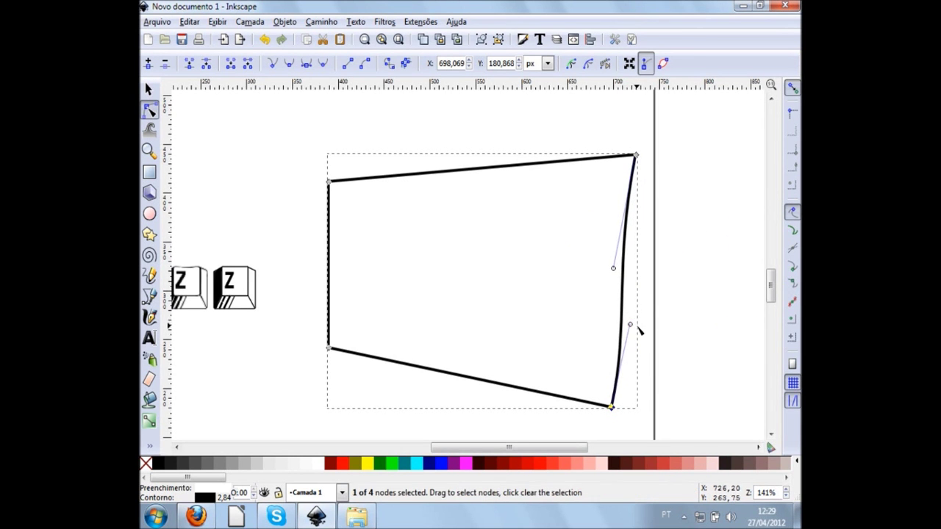
pyautogui.scroll(1, 639, 329)
pyautogui.moveTo(626, 324)
pyautogui.mouseDown()
pyautogui.moveTo(607, 319)
pyautogui.moveTo(607, 309)
pyautogui.mouseUp()
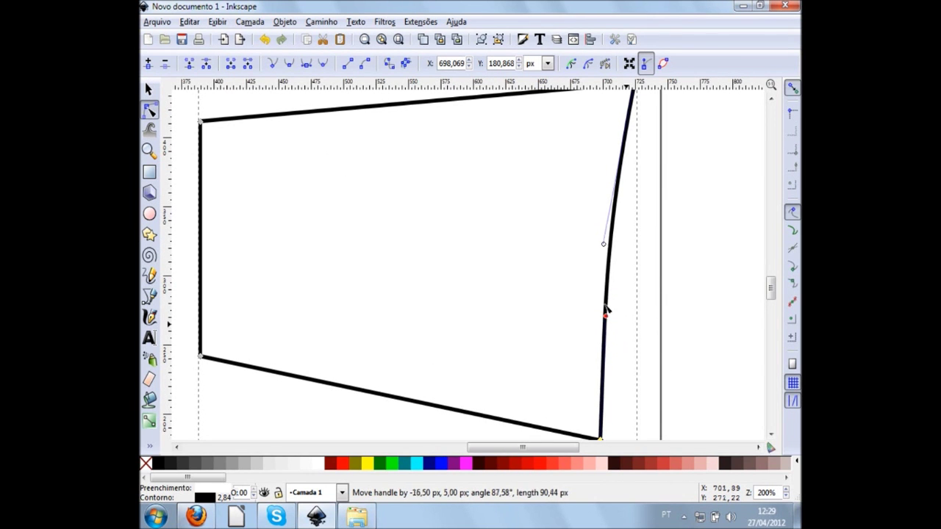
pyautogui.moveTo(604, 245)
pyautogui.mouseDown()
pyautogui.moveTo(625, 256)
pyautogui.moveTo(616, 254)
pyautogui.mouseUp()
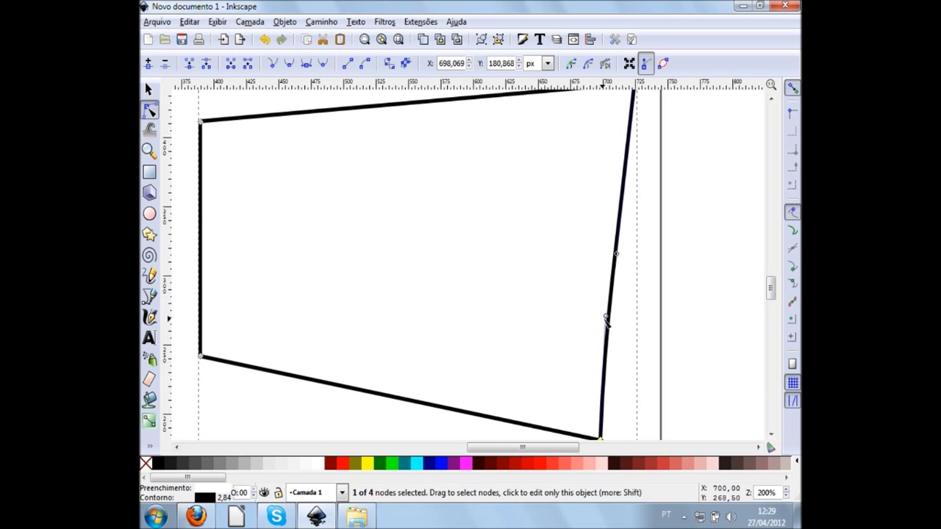
pyautogui.moveTo(607, 319)
pyautogui.mouseDown()
pyautogui.moveTo(452, 221)
pyautogui.moveTo(604, 414)
pyautogui.mouseUp()
pyautogui.scroll(4, 640, 221)
pyautogui.scroll(3, 650, 224)
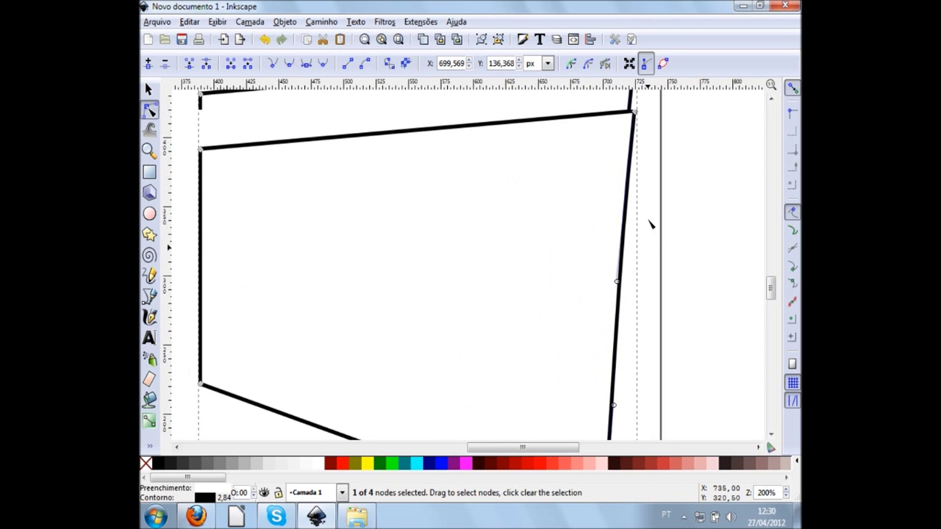
pyautogui.scroll(-3, 650, 224)
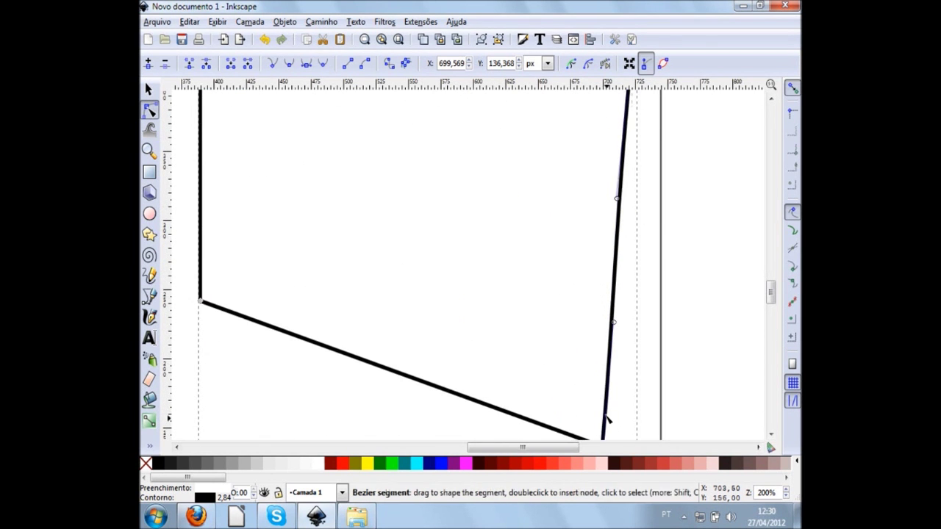
pyautogui.scroll(3, 621, 367)
# Undo the right-side edits to restore the plain rectangle and reselect it for node editing
pyautogui.hotkey('ctrl', 'z')
pyautogui.hotkey('ctrl', 'z')
pyautogui.hotkey('ctrl', 'z')
pyautogui.hotkey('ctrl', 'z')
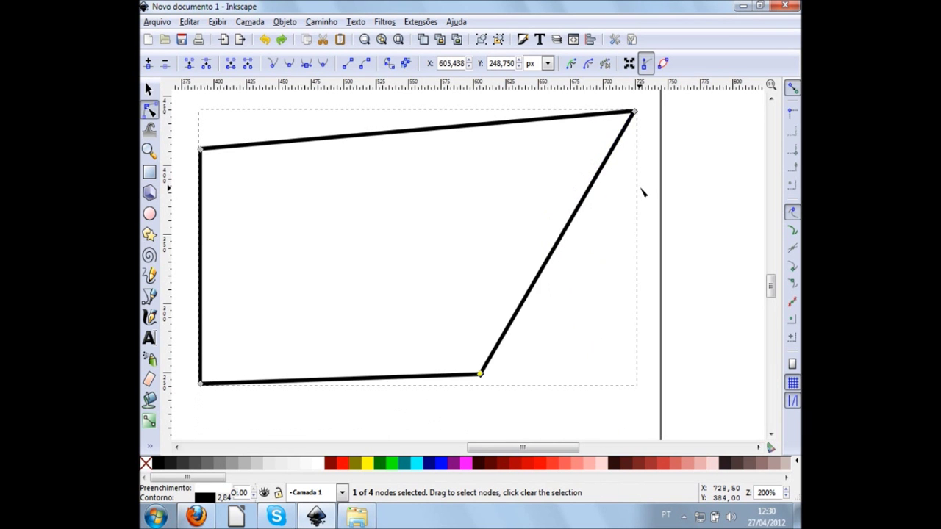
pyautogui.hotkey('ctrl', 'z')
pyautogui.hotkey('ctrl', 'z')
pyautogui.hotkey('ctrl', 'z')
pyautogui.hotkey('ctrl', 'z')
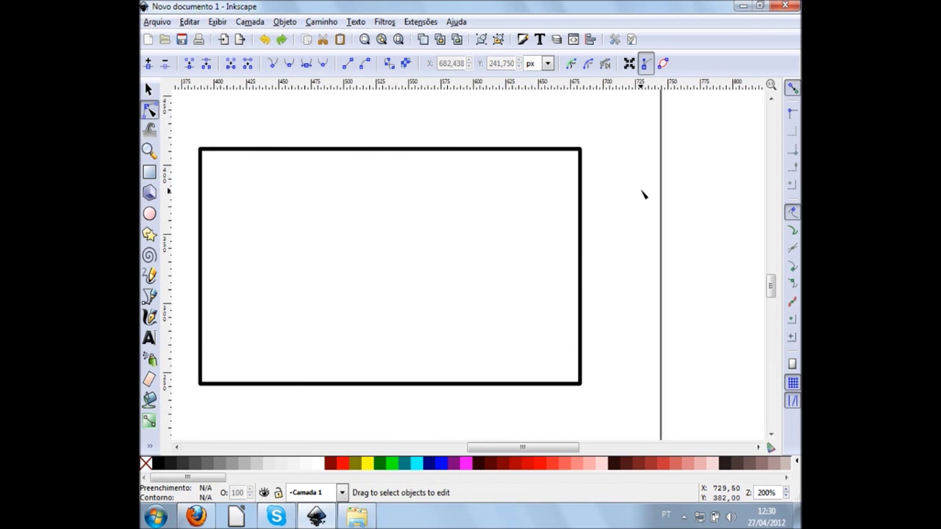
pyautogui.click(582, 285)
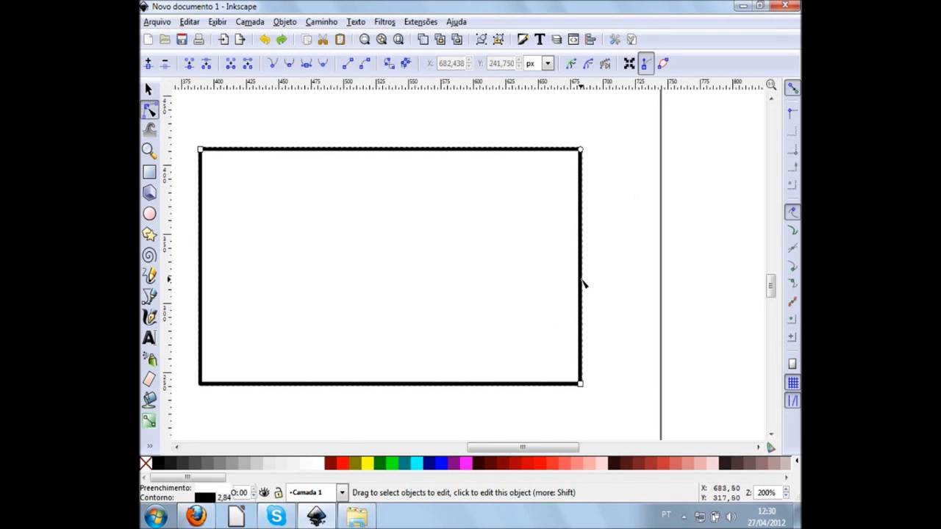
pyautogui.click(219, 393)
pyautogui.click(582, 227)
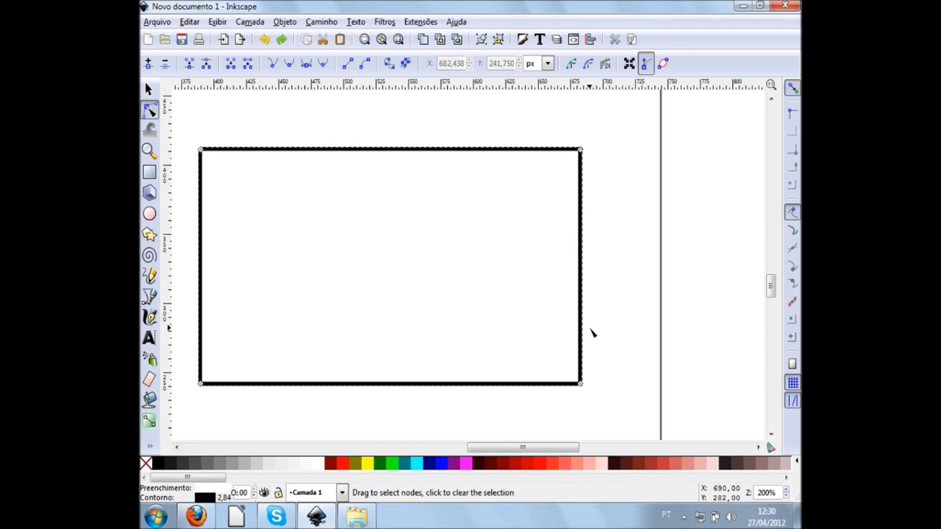
pyautogui.scroll(-1, 527, 346)
pyautogui.keyDown('ctrl'); pyautogui.scroll(1, 533, 367); pyautogui.keyUp('ctrl')
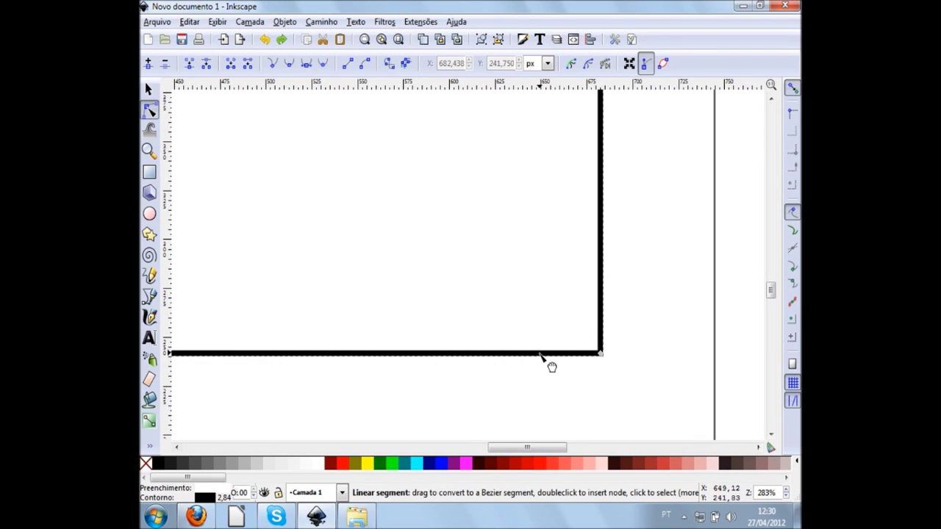
# Add nodes on the bottom and right edges near the bottom-right corner
pyautogui.doubleClick(540, 355)
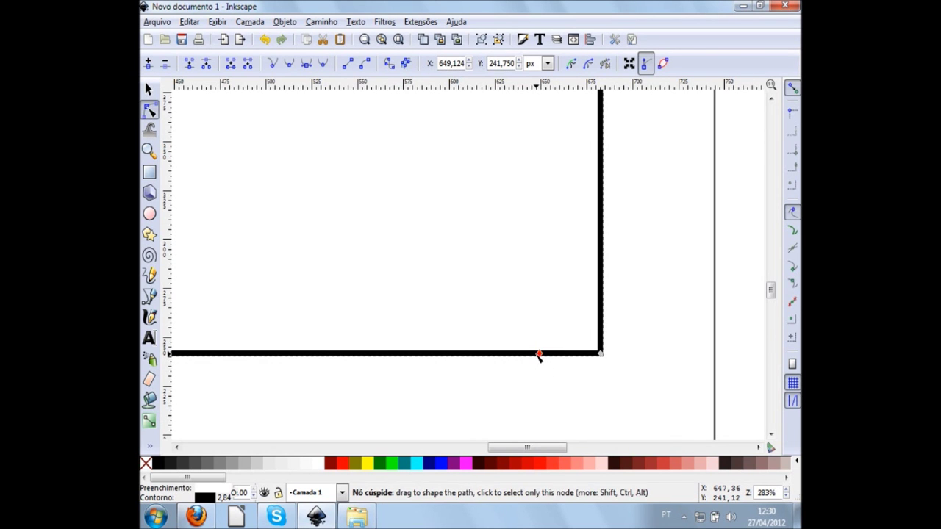
pyautogui.doubleClick(601, 293)
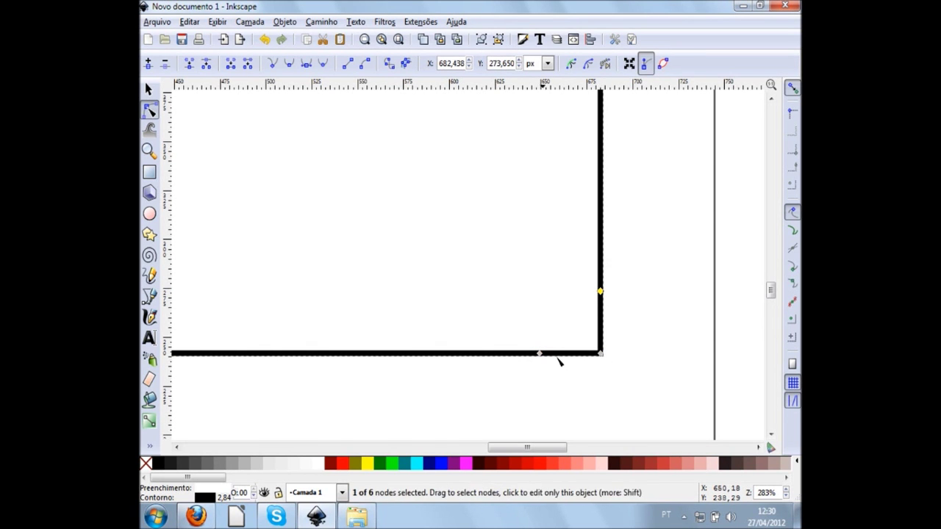
pyautogui.press('-')
pyautogui.press('-')
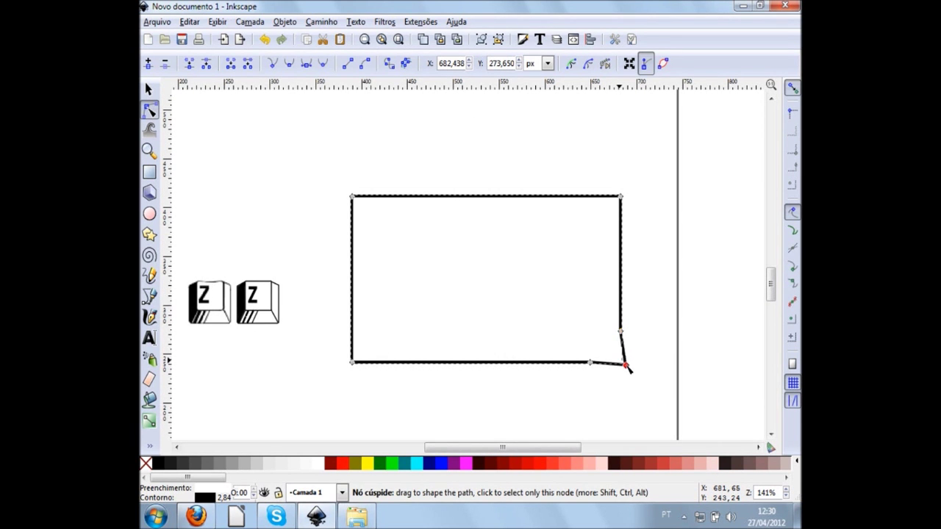
# Pull the bottom-right corner out into a tail and reposition its tip
pyautogui.moveTo(622, 364); pyautogui.dragTo(691, 403)
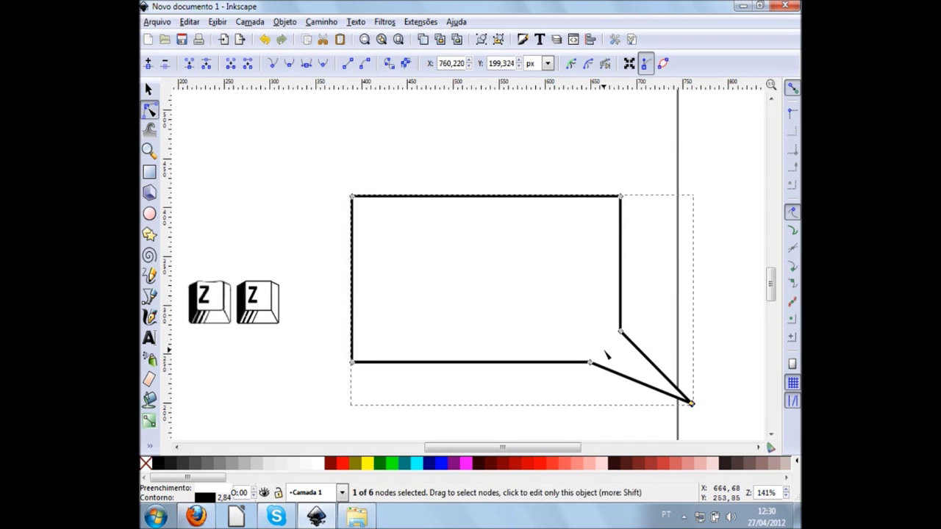
pyautogui.scroll(-2, 627, 377)
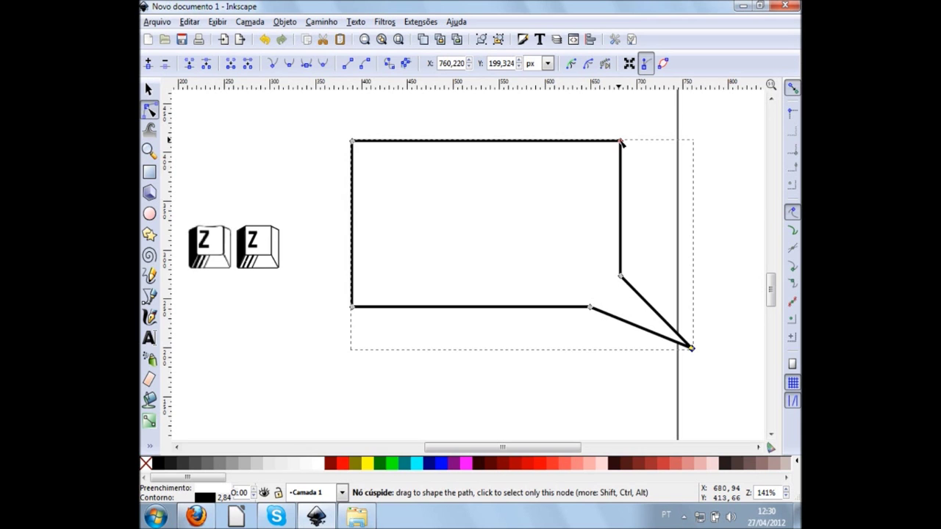
pyautogui.moveTo(621, 144)
pyautogui.mouseDown()
pyautogui.moveTo(581, 172)
pyautogui.moveTo(625, 142)
pyautogui.mouseUp()
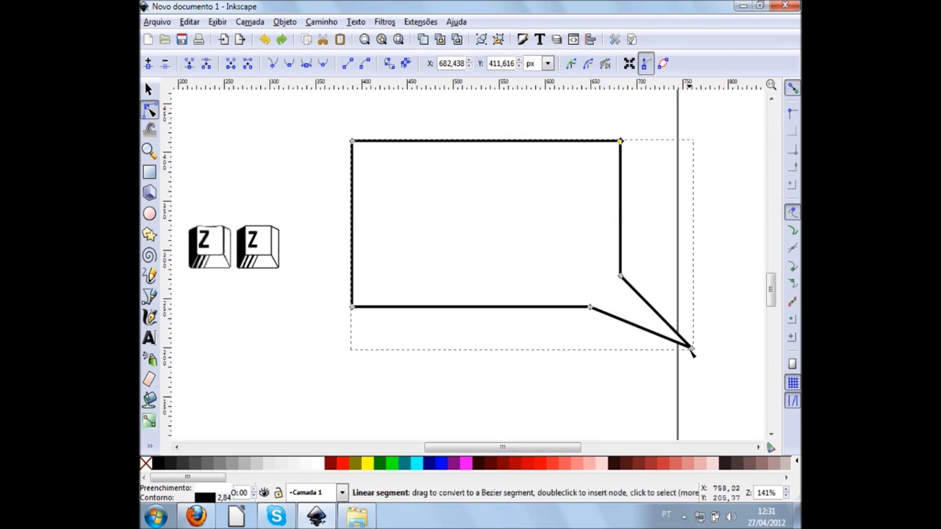
pyautogui.moveTo(692, 349); pyautogui.dragTo(654, 364)
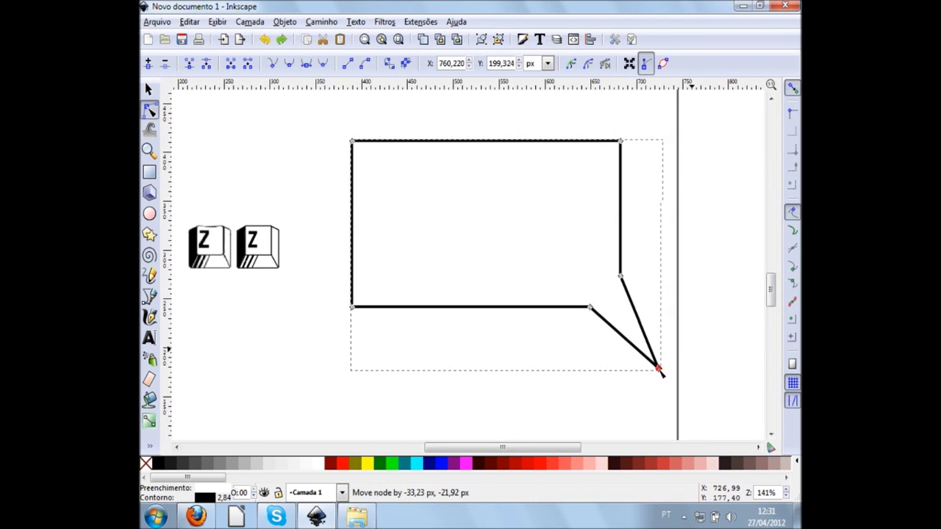
pyautogui.hscroll(2, 718, 298)
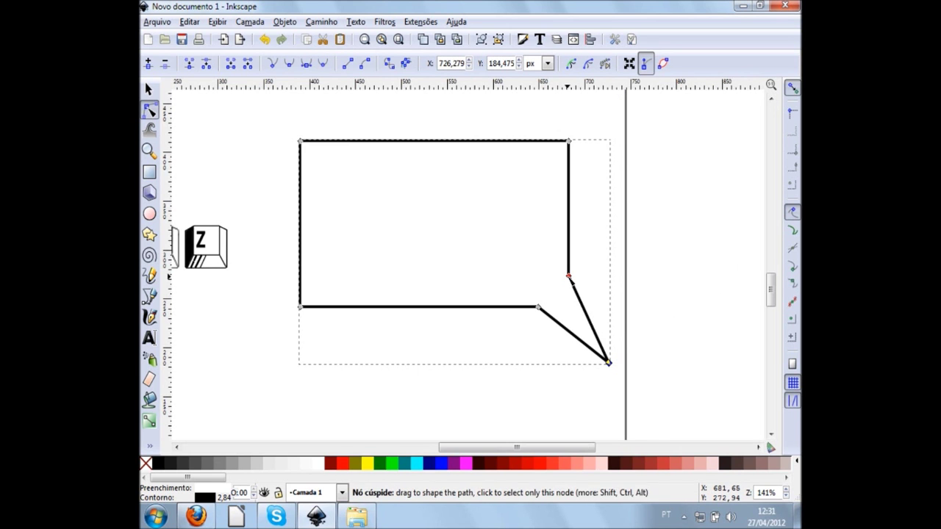
# Fold the tip back to the corner, then pull it down-right again with a shorter point
pyautogui.moveTo(609, 362)
pyautogui.mouseDown()
pyautogui.moveTo(636, 346)
pyautogui.moveTo(568, 306)
pyautogui.mouseUp()
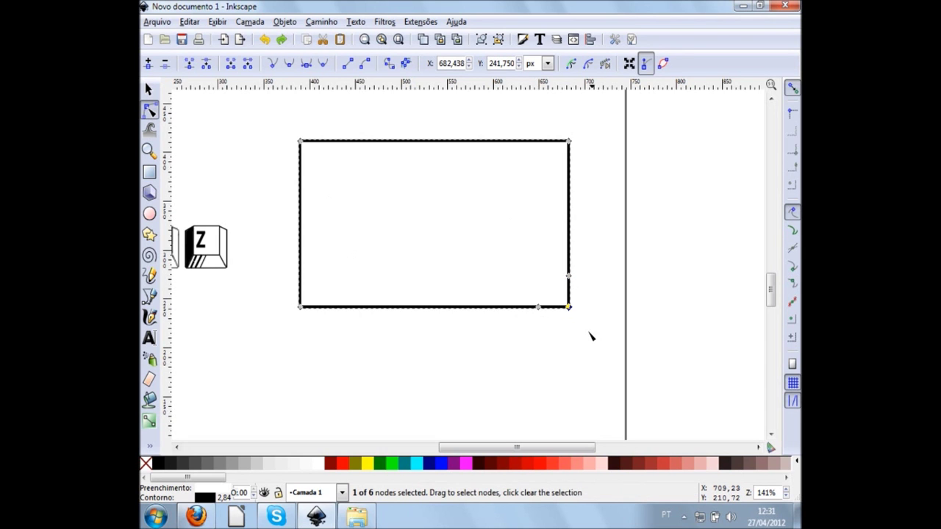
pyautogui.moveTo(568, 307); pyautogui.dragTo(638, 383)
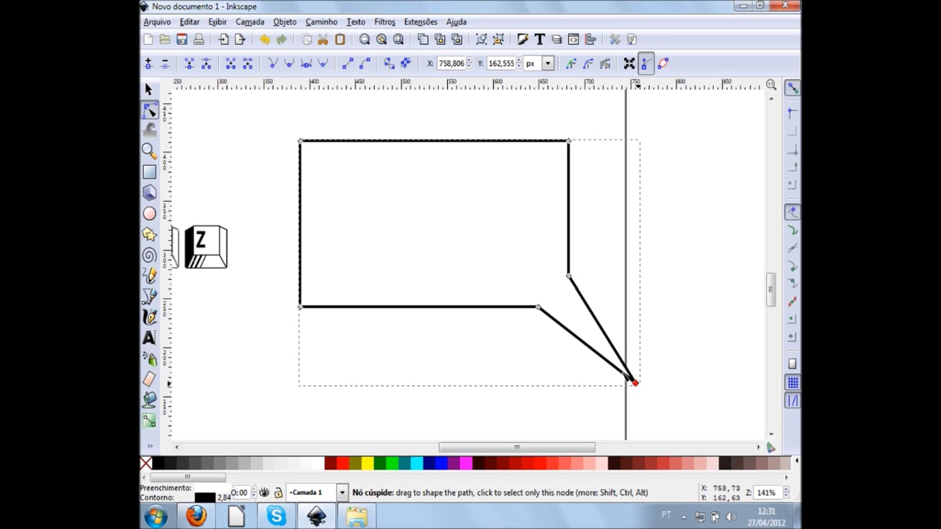
pyautogui.moveTo(634, 382); pyautogui.dragTo(619, 360)
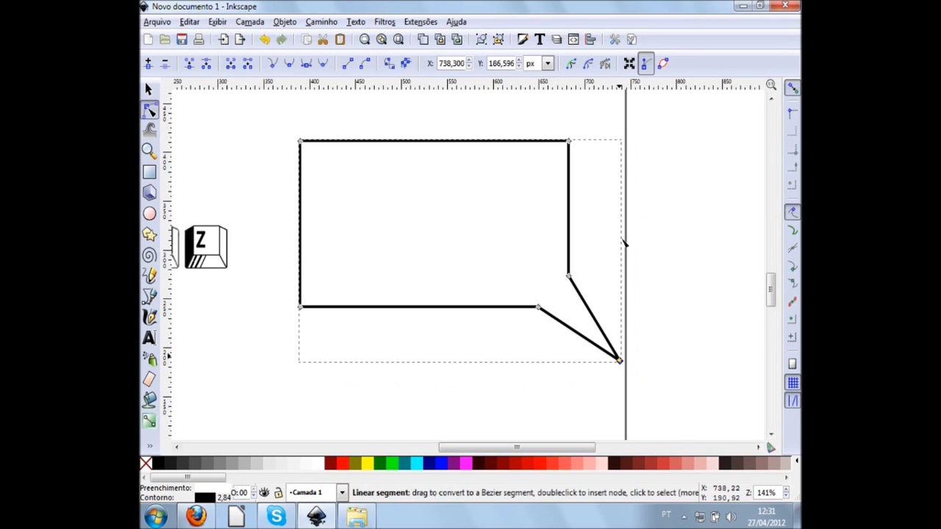
# Add the text 'Olá a todos' inside the speech bubble
pyautogui.click(149, 338)
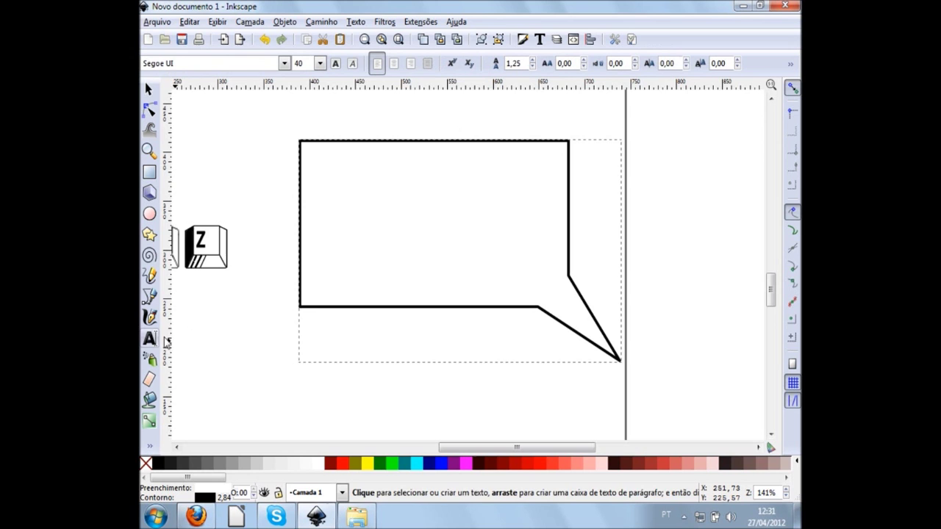
pyautogui.click(320, 163)
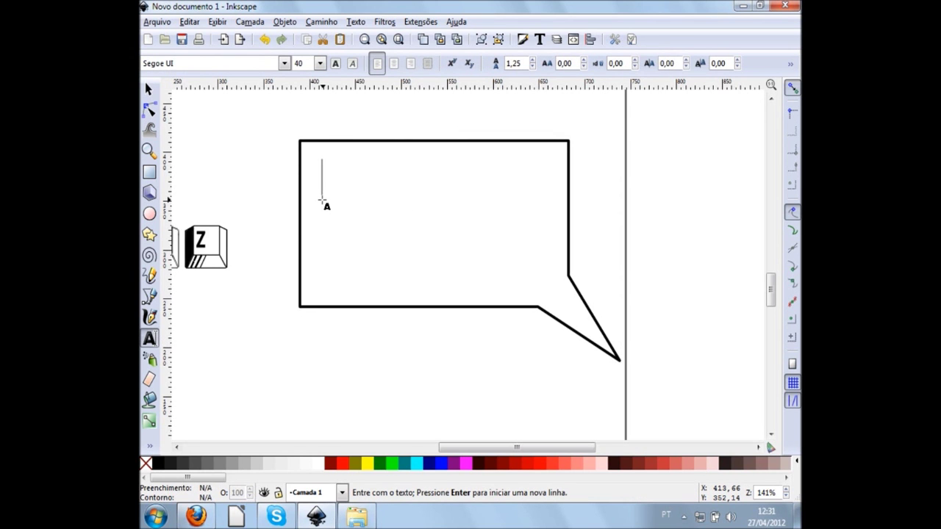
pyautogui.write('Olá ')
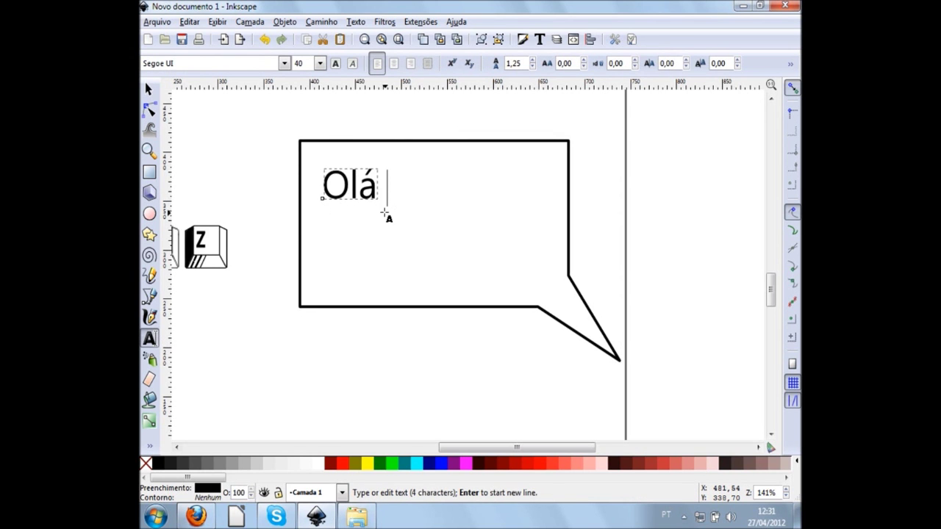
pyautogui.write('a todos')
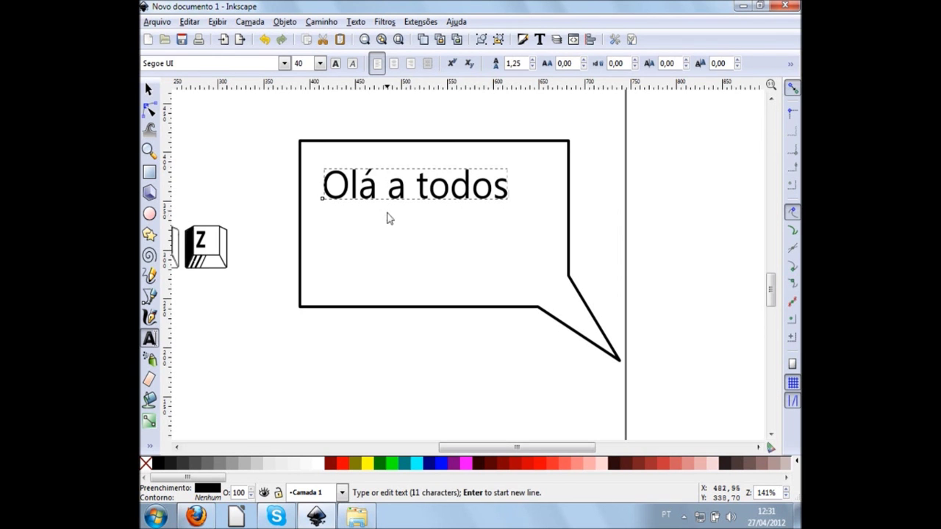
pyautogui.press('F1')
# Move the text lower and shrink the bubble down from its top to fit the text
pyautogui.moveTo(458, 197); pyautogui.dragTo(465, 289)
pyautogui.click(465, 274)
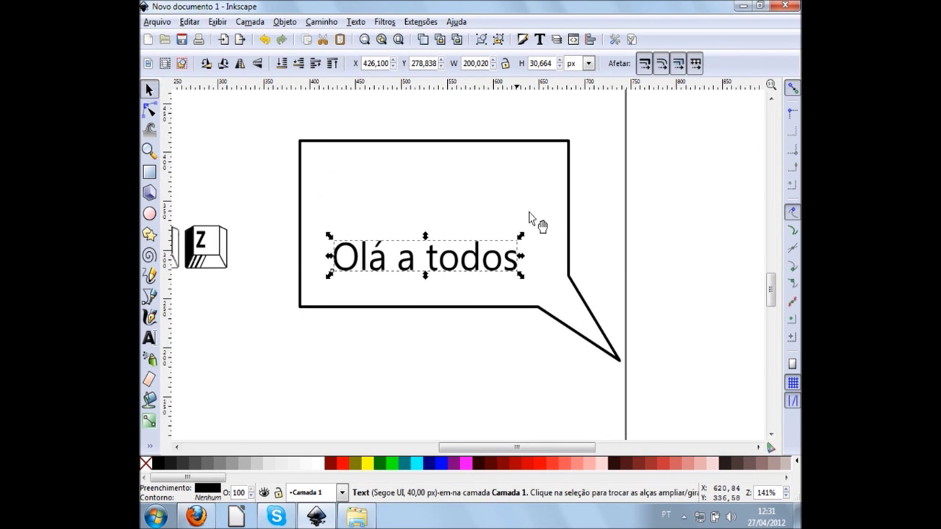
pyautogui.click(512, 150)
pyautogui.moveTo(462, 139); pyautogui.dragTo(462, 211)
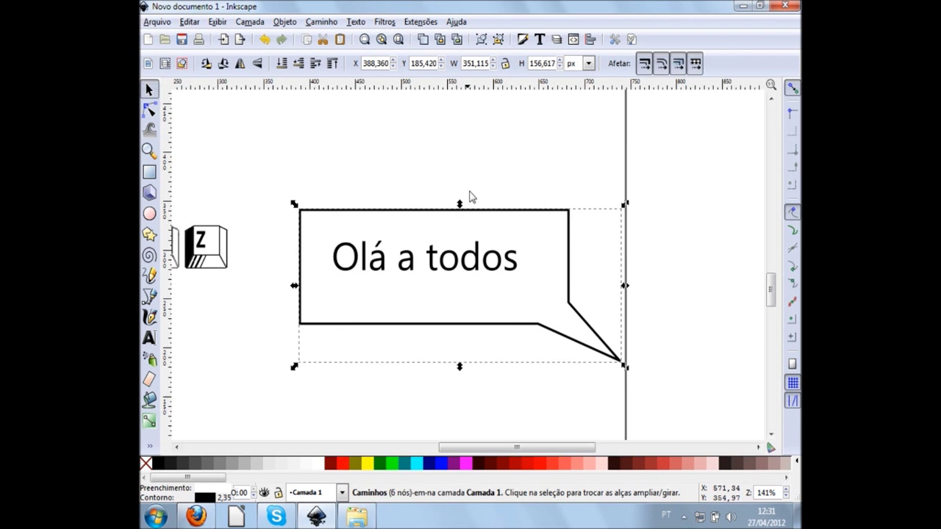
pyautogui.click(504, 309)
pyautogui.click(528, 330)
pyautogui.moveTo(621, 359); pyautogui.dragTo(615, 349)
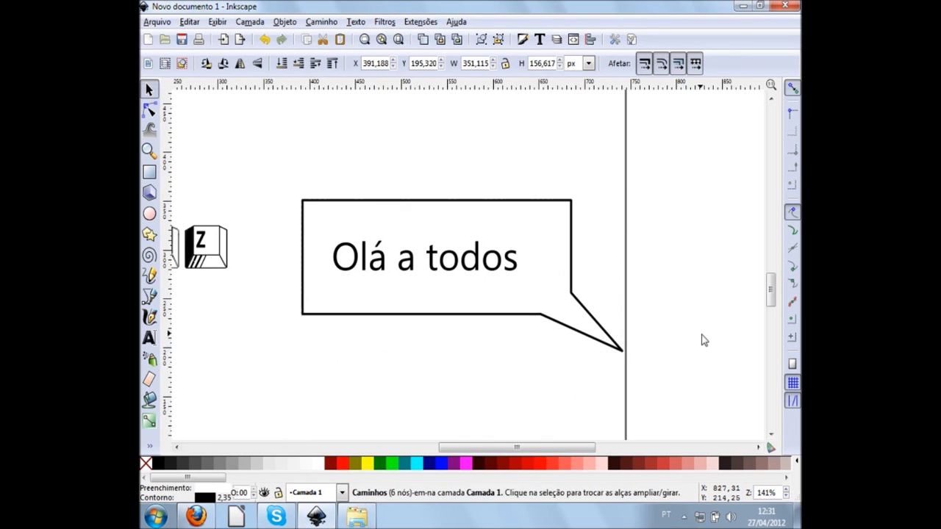
# Fit the page in view and move the bubble and text up toward the page top
pyautogui.press('5')
pyautogui.hscroll(2, 702, 345)
pyautogui.moveTo(679, 403); pyautogui.dragTo(425, 225)
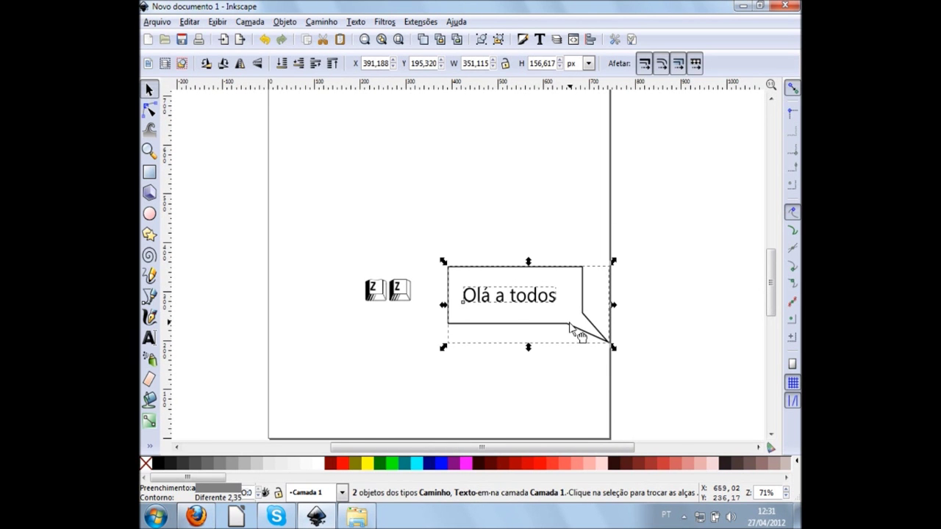
pyautogui.moveTo(580, 335); pyautogui.dragTo(419, 148)
pyautogui.click(532, 203)
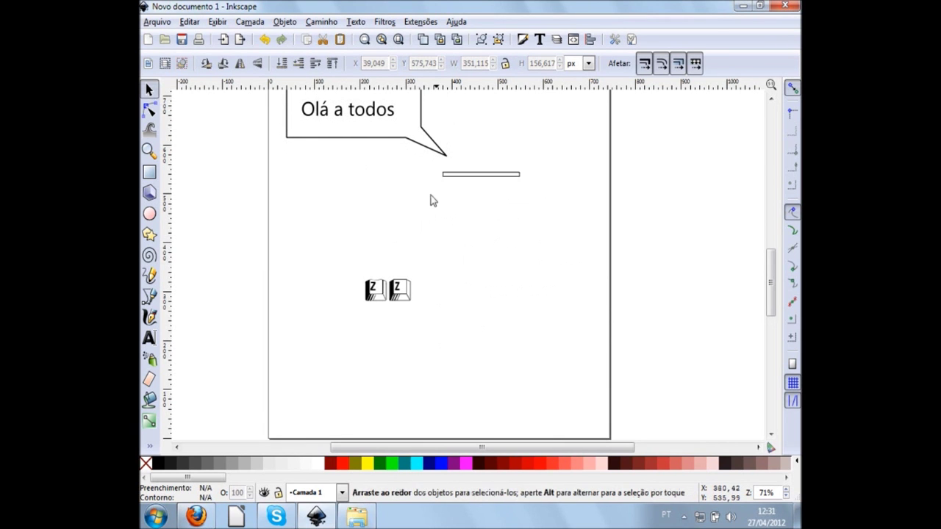
pyautogui.moveTo(432, 200); pyautogui.dragTo(451, 247)
# Drag the tail tip down and left so it hangs below the bubble's right end
pyautogui.scroll(3, 496, 217)
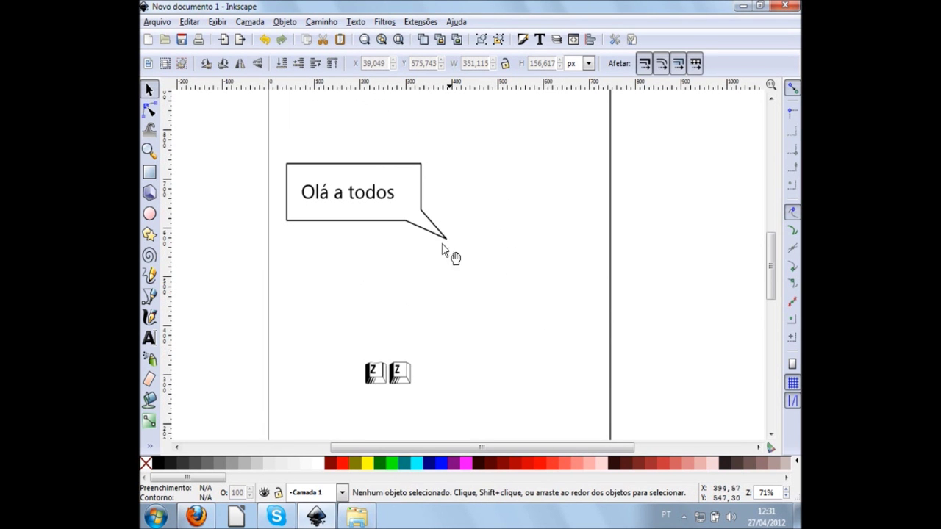
pyautogui.scroll(1, 412, 243)
pyautogui.scroll(1, 419, 244)
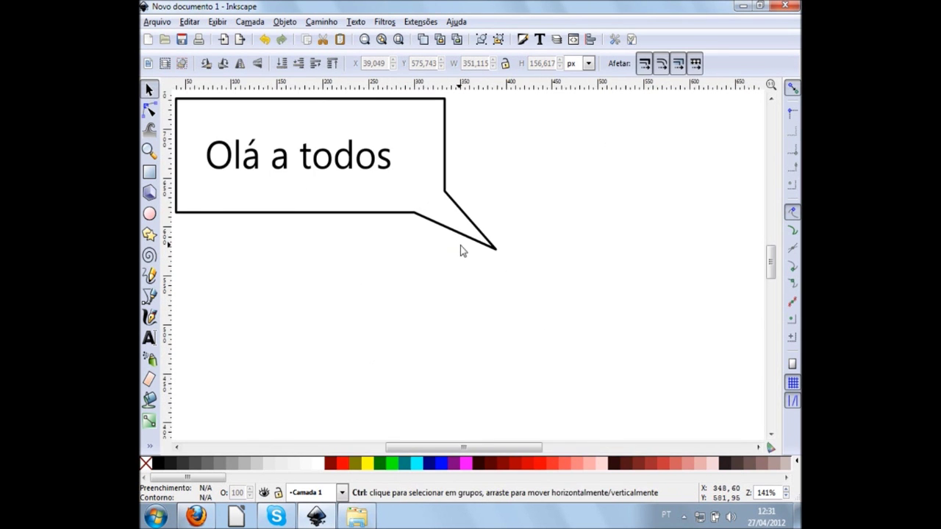
pyautogui.click(490, 249)
pyautogui.press('n')
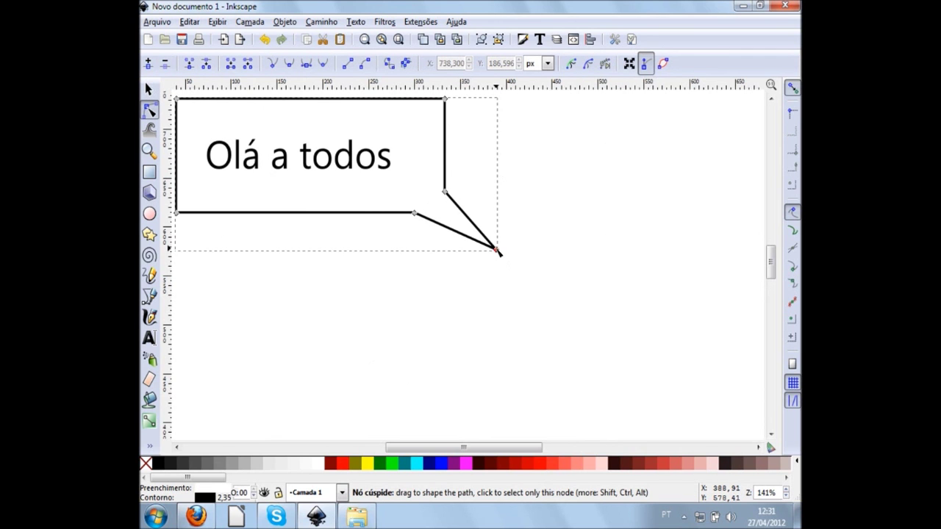
pyautogui.moveTo(498, 251); pyautogui.dragTo(468, 277)
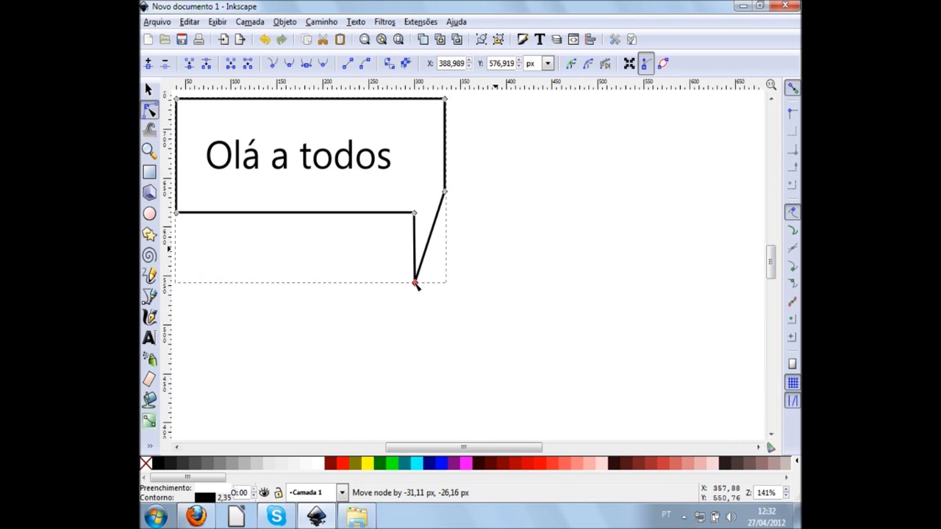
pyautogui.moveTo(468, 278); pyautogui.dragTo(428, 287)
pyautogui.press('-')
pyautogui.press('-')
pyautogui.press('-')
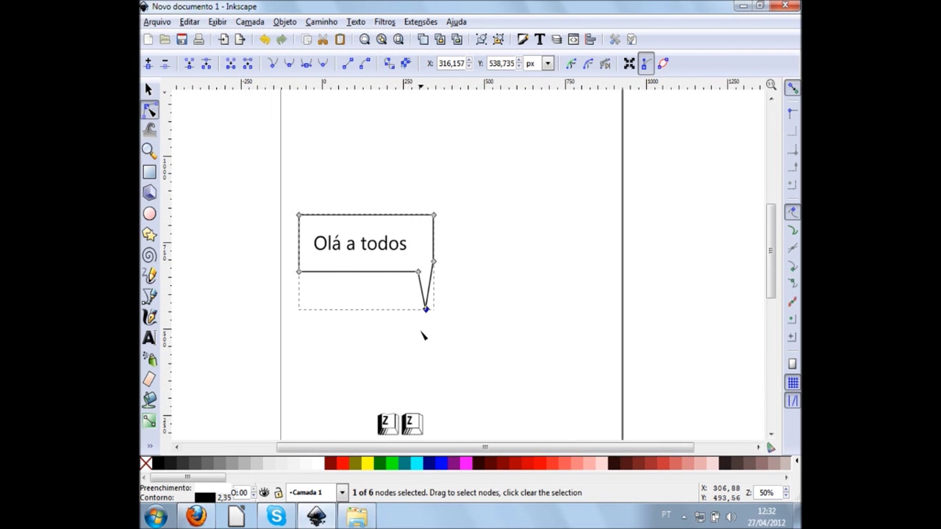
pyautogui.press('+')
pyautogui.press('+')
pyautogui.press('+')
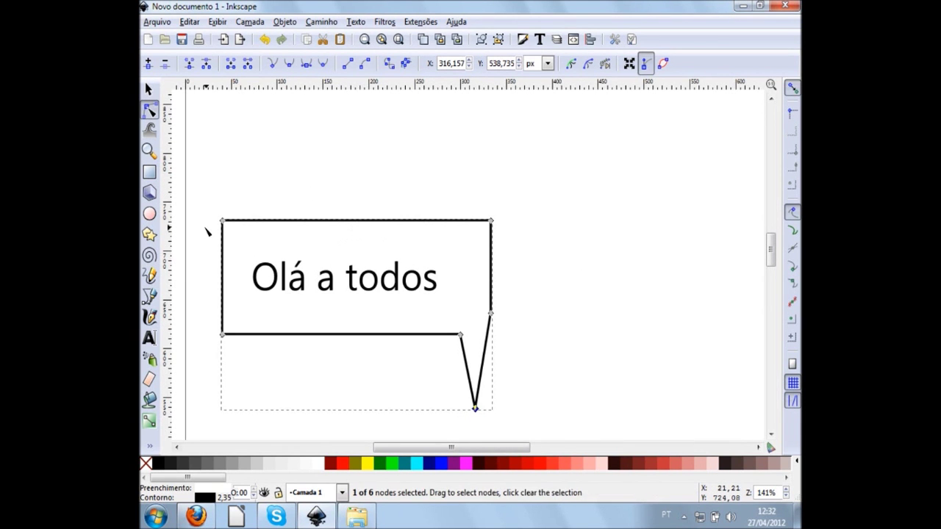
# Arch the bubble's top edge upward and curve its bottom edge downward
pyautogui.moveTo(364, 221); pyautogui.dragTo(347, 195)
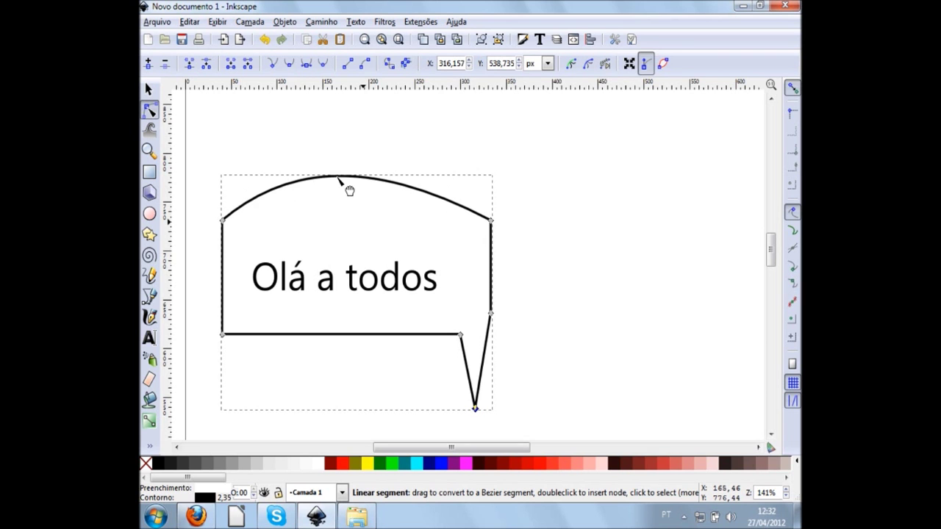
pyautogui.moveTo(347, 196); pyautogui.dragTo(349, 184)
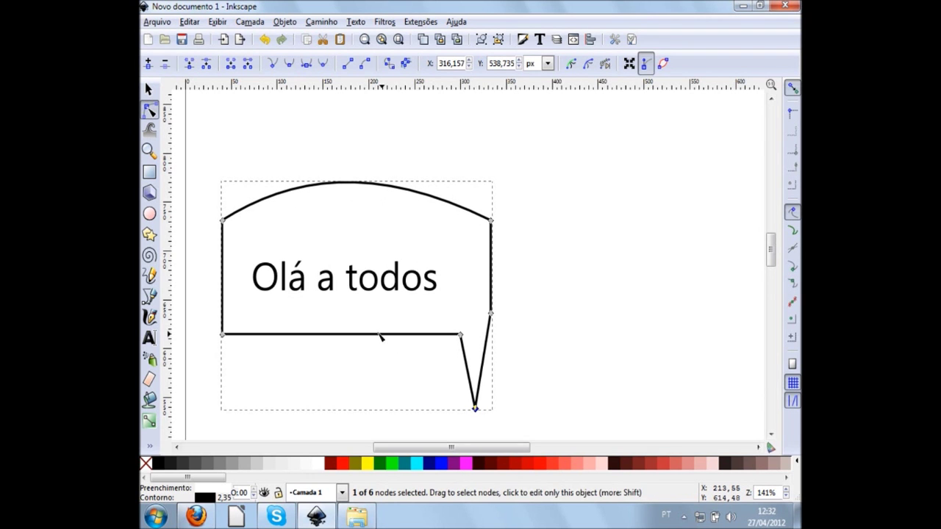
pyautogui.moveTo(382, 336)
pyautogui.mouseDown()
pyautogui.moveTo(374, 378)
pyautogui.moveTo(338, 384)
pyautogui.mouseUp()
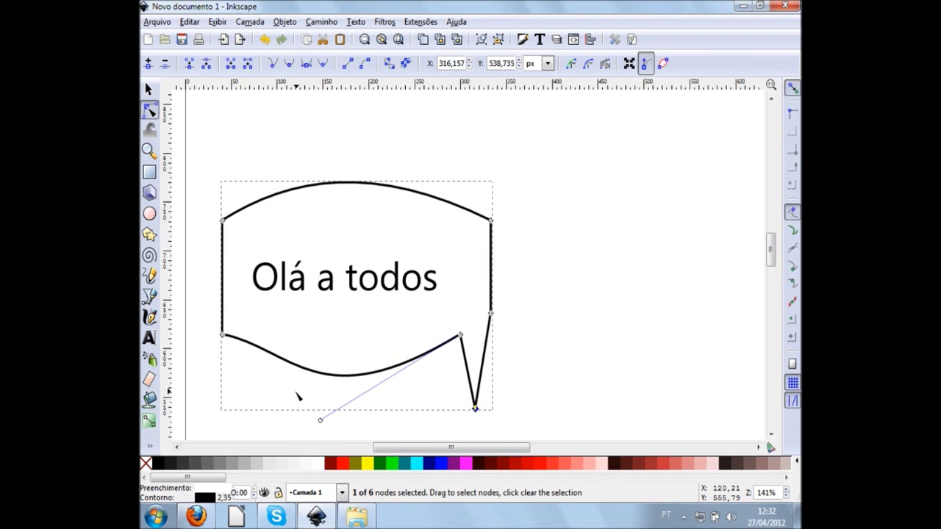
pyautogui.keyDown('ctrl'); pyautogui.scroll(2, 297, 396); pyautogui.keyUp('ctrl')
pyautogui.keyDown('ctrl'); pyautogui.scroll(-1, 388, 373); pyautogui.keyUp('ctrl')
pyautogui.keyDown('shift'); pyautogui.hscroll(-2, 382, 368); pyautogui.keyUp('shift')
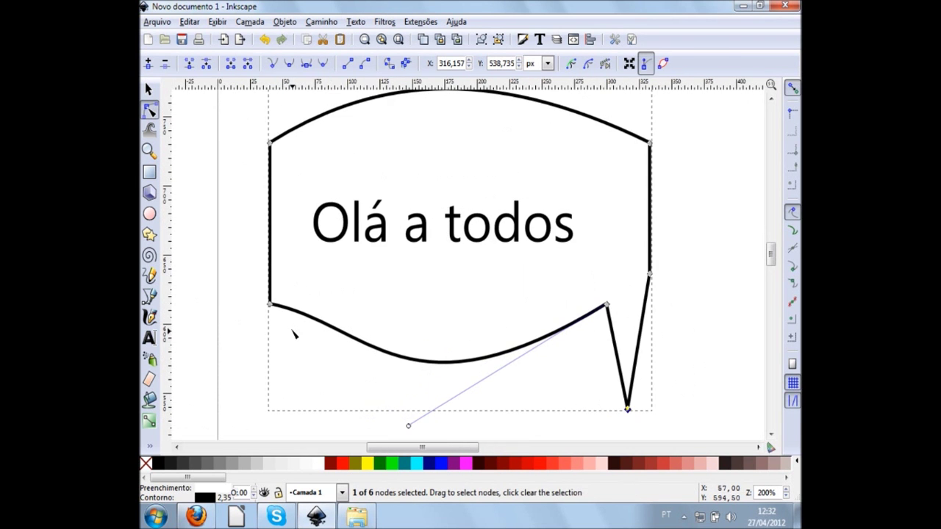
# Delete the bottom-left, top-left and top-right corner nodes to round the body
pyautogui.click(271, 305)
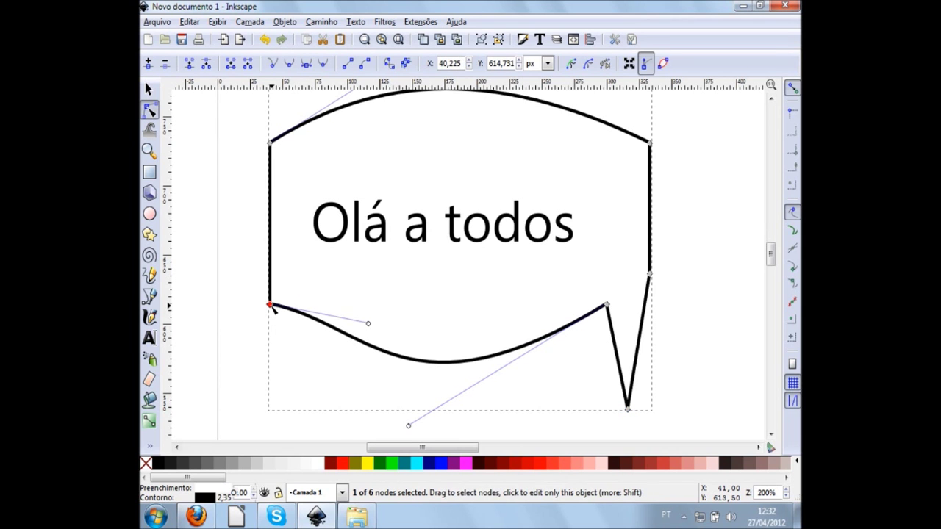
pyautogui.press('Delete')
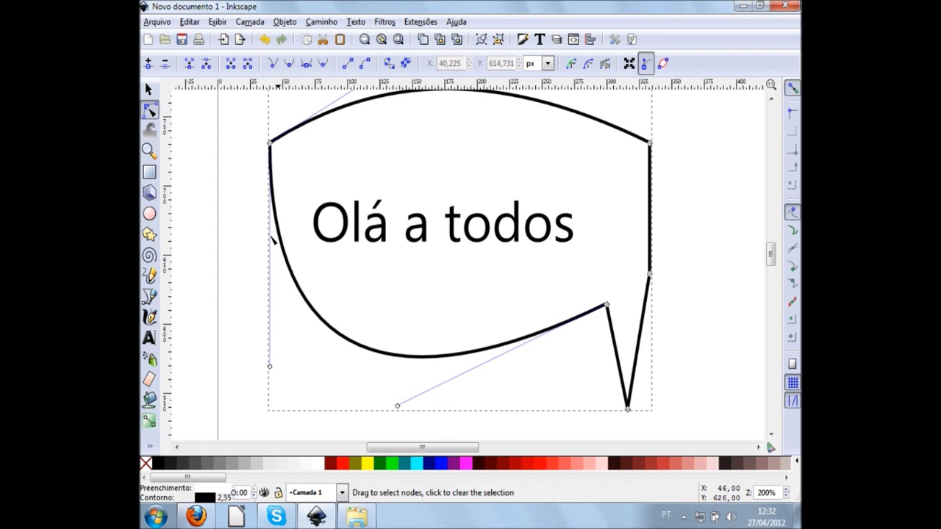
pyautogui.click(270, 143)
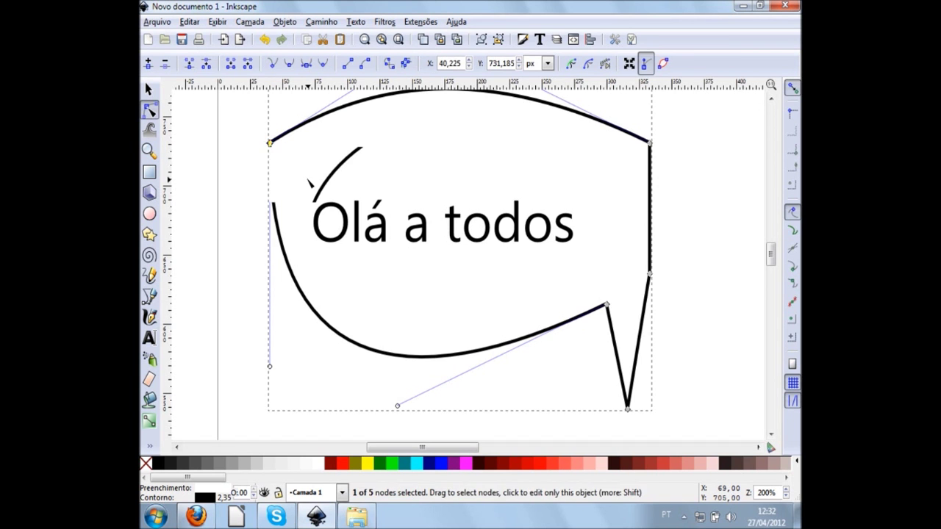
pyautogui.press('Delete')
pyautogui.click(649, 143)
pyautogui.press('Delete')
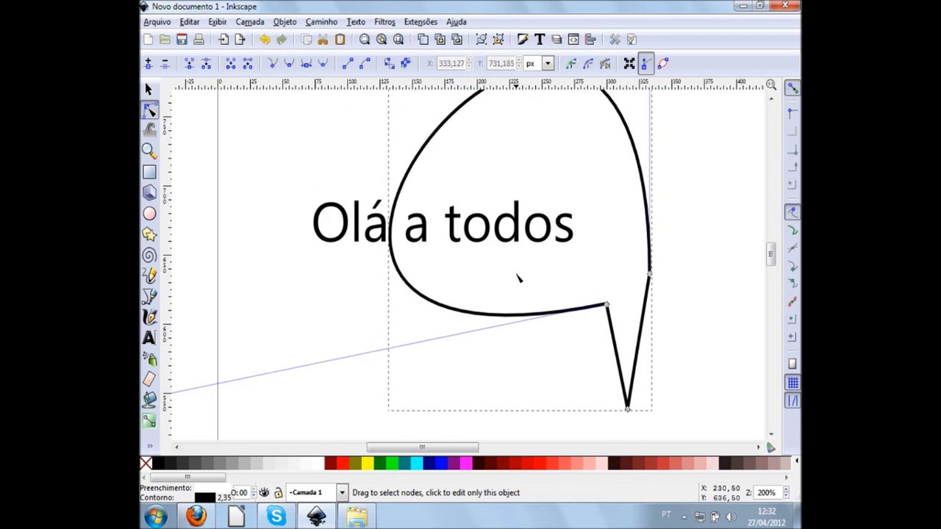
pyautogui.scroll(4, 497, 281)
pyautogui.press('s')
pyautogui.scroll(-4, 441, 309)
pyautogui.scroll(2, 408, 221)
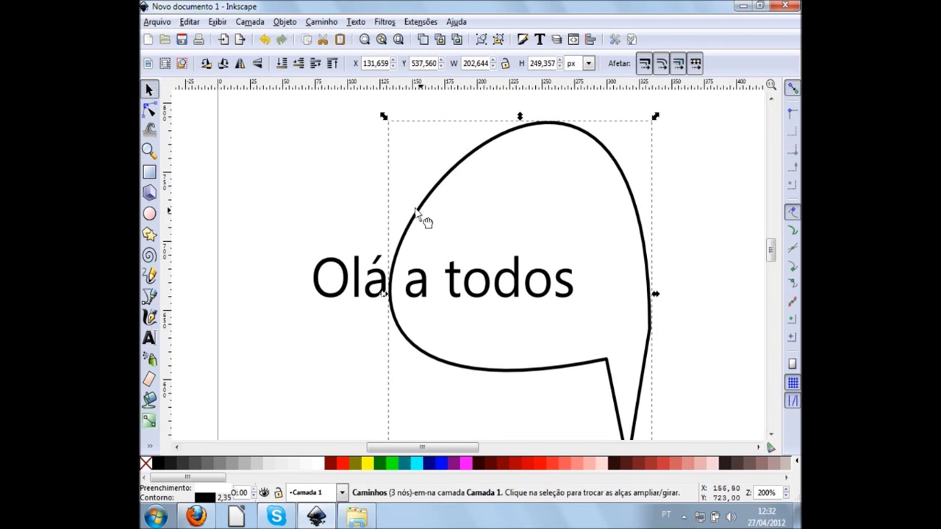
# Shift the bubble slightly down-right and bulge its upper-left curve outward
pyautogui.moveTo(416, 211); pyautogui.dragTo(427, 222)
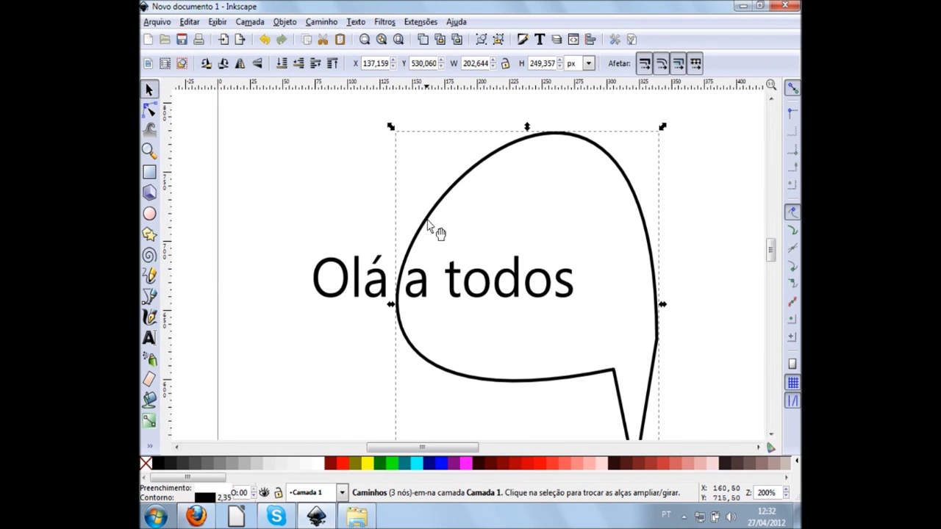
pyautogui.doubleClick(427, 222)
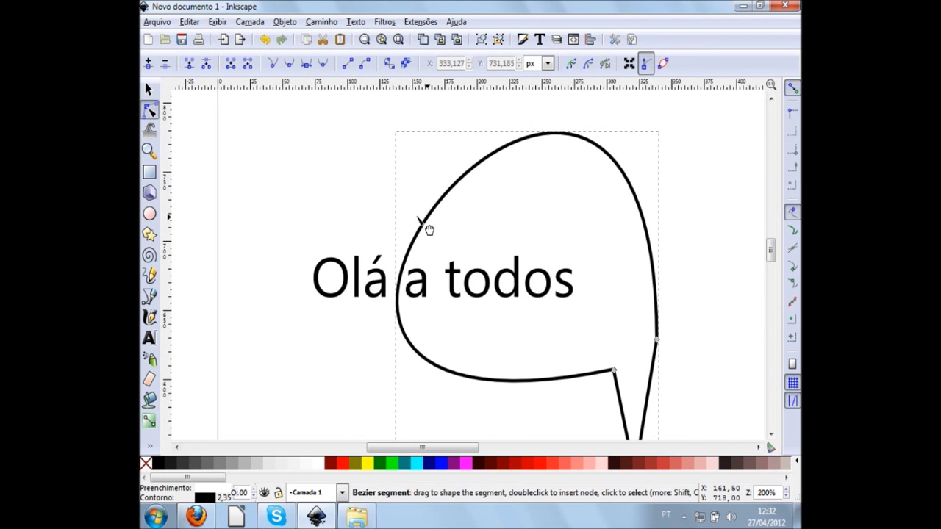
pyautogui.moveTo(428, 230); pyautogui.dragTo(294, 231)
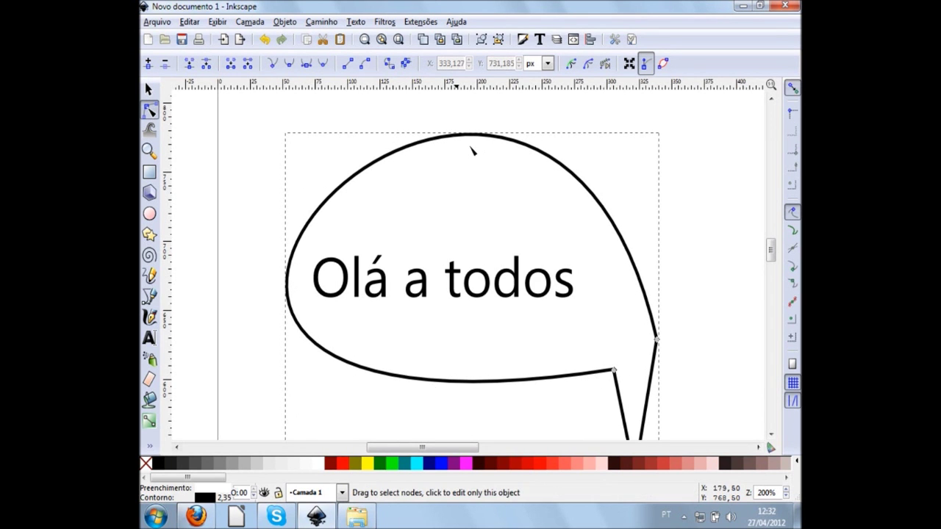
pyautogui.scroll(-1, 668, 357)
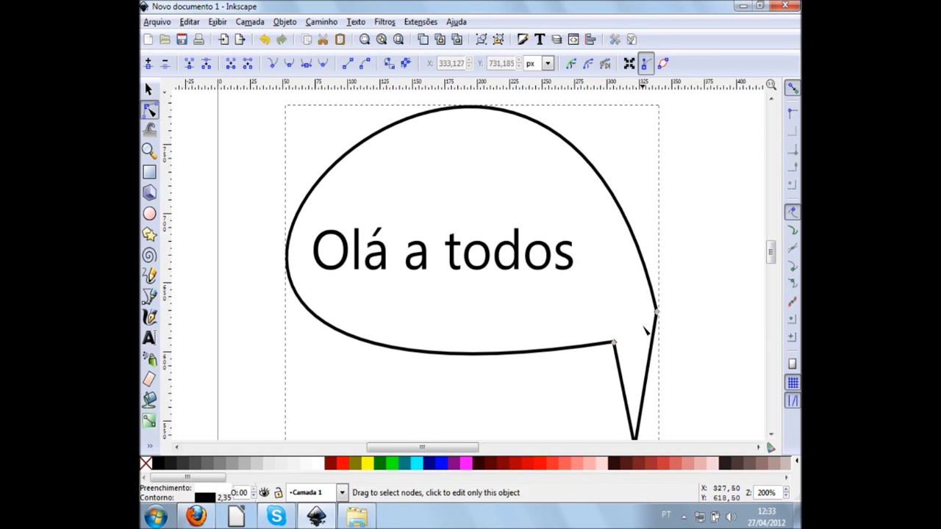
pyautogui.scroll(-1, 646, 397)
# Move the tail tip further right and reshape the top and bottom curves rounder
pyautogui.click(635, 419)
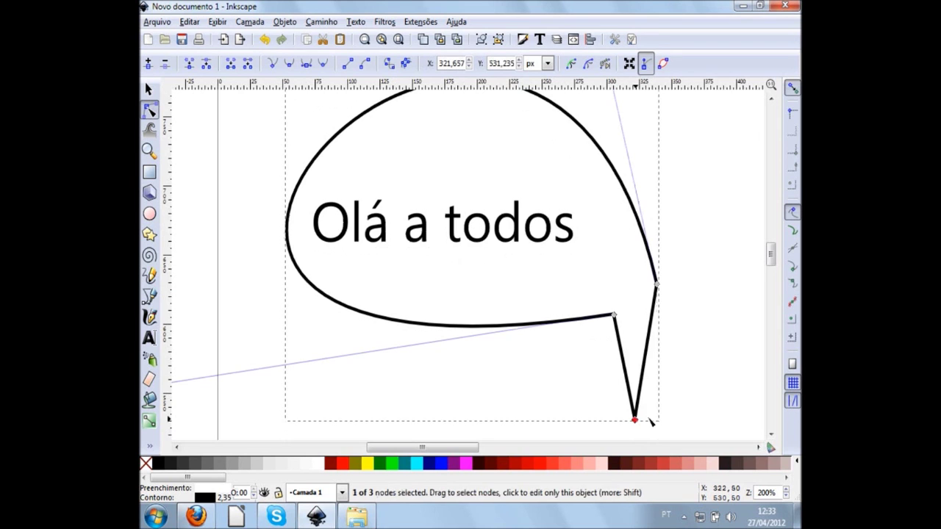
pyautogui.moveTo(635, 419); pyautogui.dragTo(668, 410)
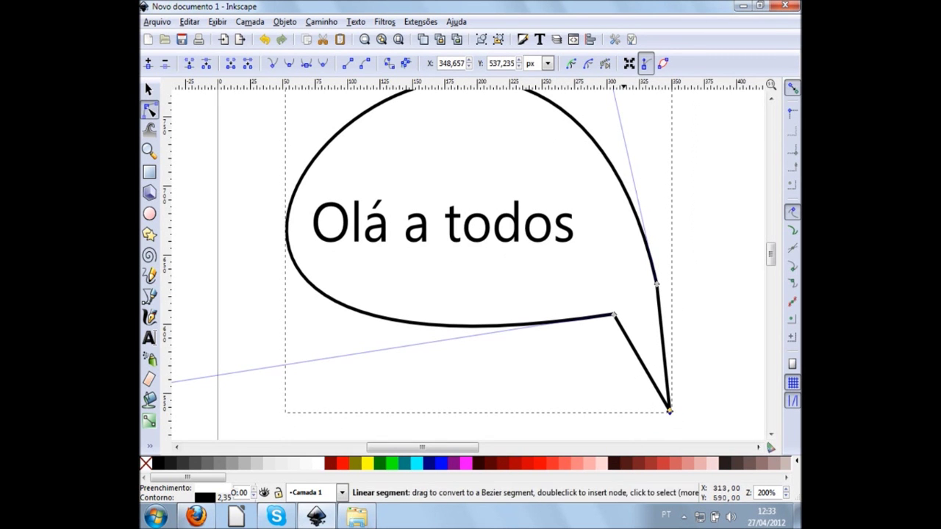
pyautogui.scroll(2, 540, 211)
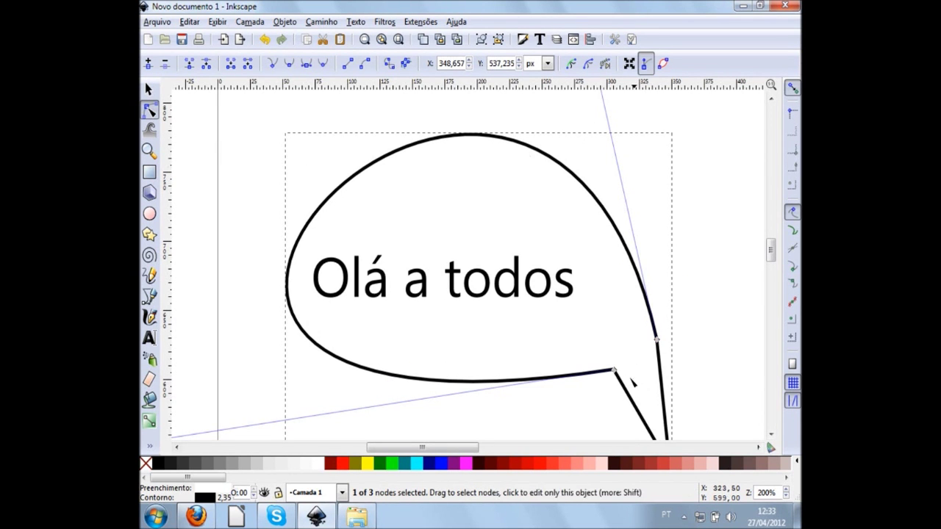
pyautogui.moveTo(511, 142)
pyautogui.mouseDown()
pyautogui.moveTo(488, 171)
pyautogui.moveTo(489, 212)
pyautogui.mouseUp()
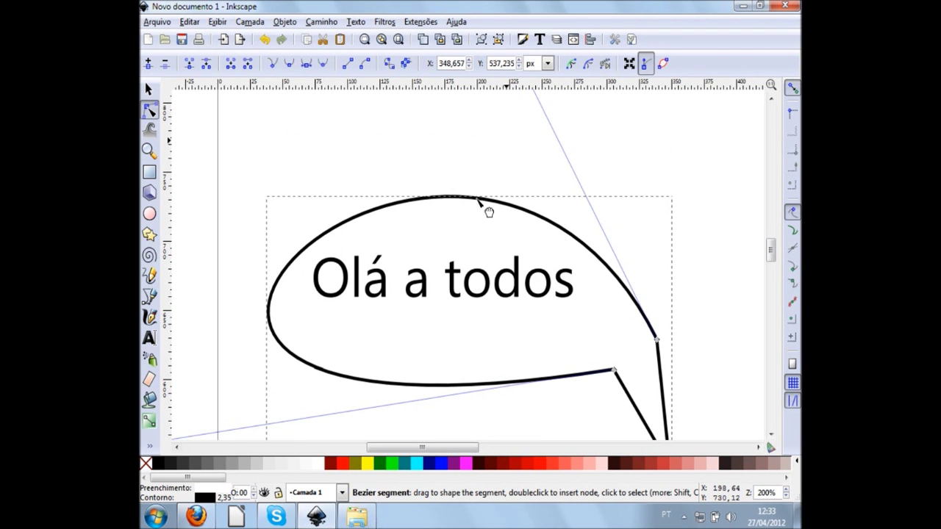
pyautogui.moveTo(371, 384); pyautogui.dragTo(370, 374)
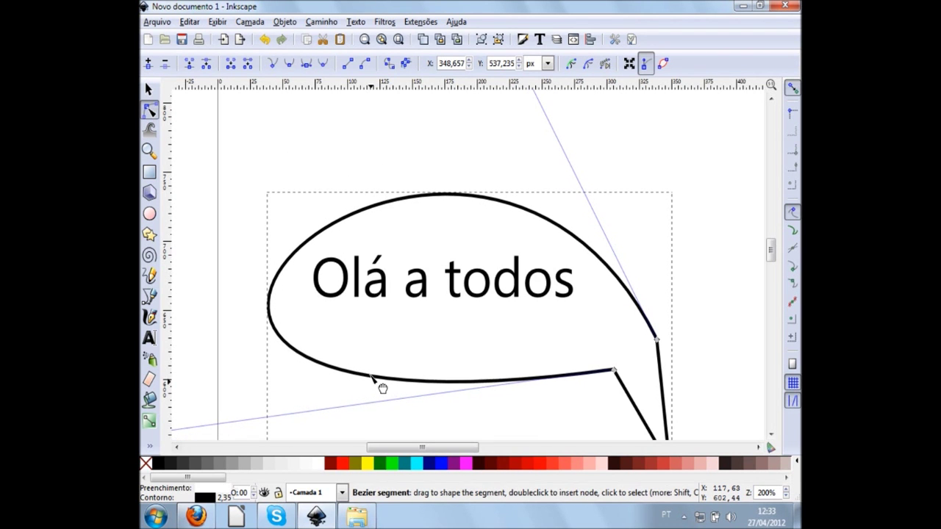
# Add nodes on the bottom, upper-left and upper-right curves and reshape the left and upper-right sides
pyautogui.doubleClick(370, 373)
pyautogui.click(370, 374)
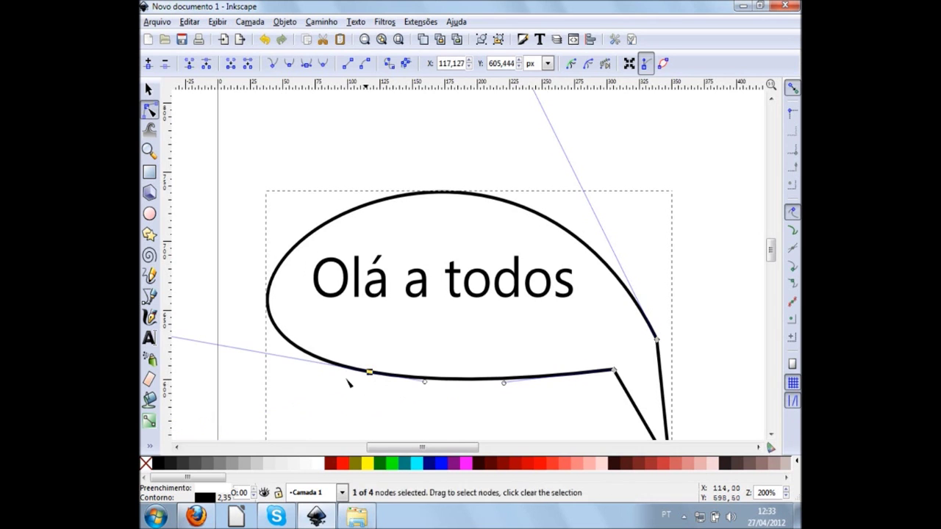
pyautogui.doubleClick(343, 213)
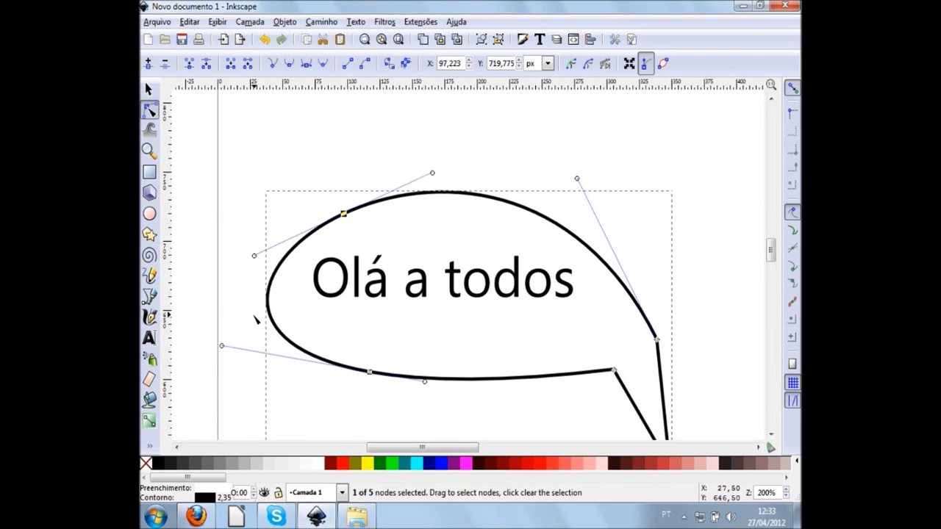
pyautogui.moveTo(280, 325); pyautogui.dragTo(311, 309)
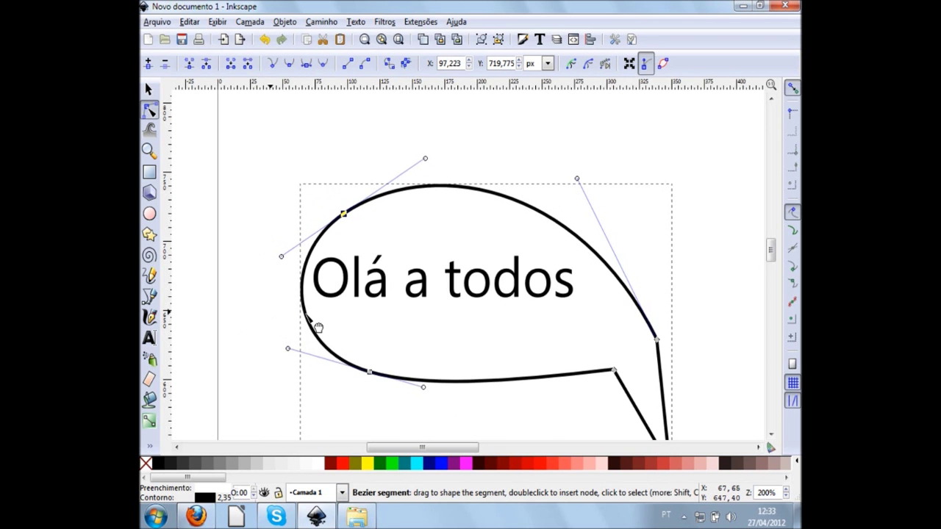
pyautogui.moveTo(311, 309); pyautogui.dragTo(305, 323)
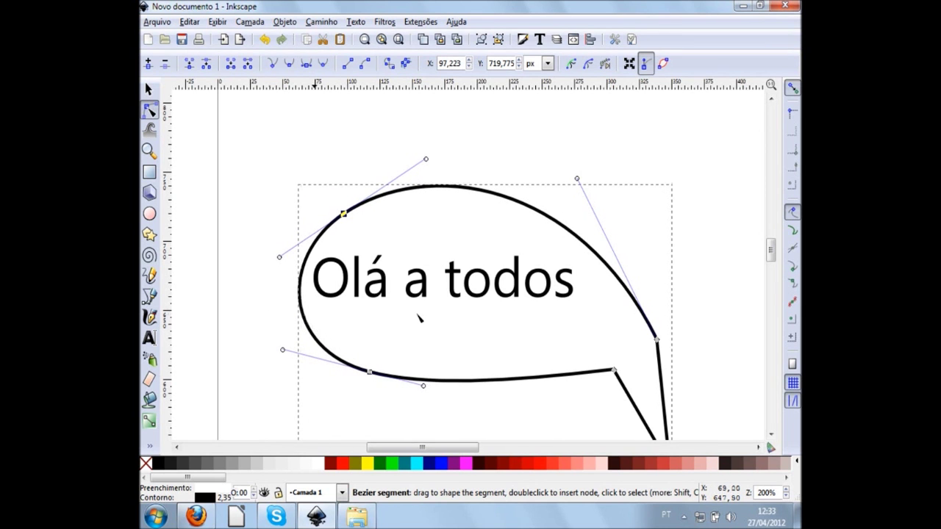
pyautogui.doubleClick(556, 224)
pyautogui.moveTo(616, 297)
pyautogui.mouseDown()
pyautogui.moveTo(647, 241)
pyautogui.moveTo(617, 274)
pyautogui.moveTo(616, 266)
pyautogui.mouseUp()
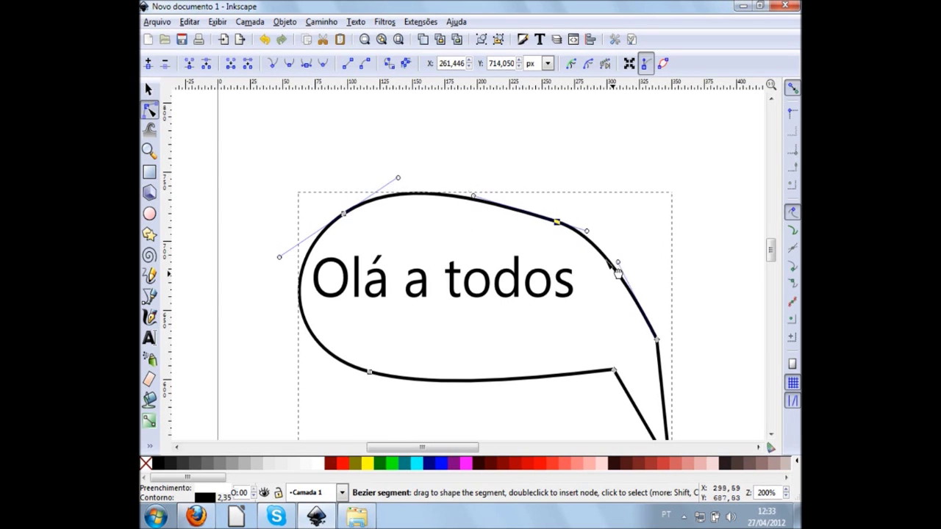
# Nudge the 'Olá a todos' text slightly right and down
pyautogui.press('s')
pyautogui.click(546, 419)
pyautogui.click(495, 290)
pyautogui.moveTo(497, 290); pyautogui.dragTo(512, 307)
# Pull the tail tip up-left and move the upper tail node down-left to shorten the tail
pyautogui.press('1')
pyautogui.click(675, 284)
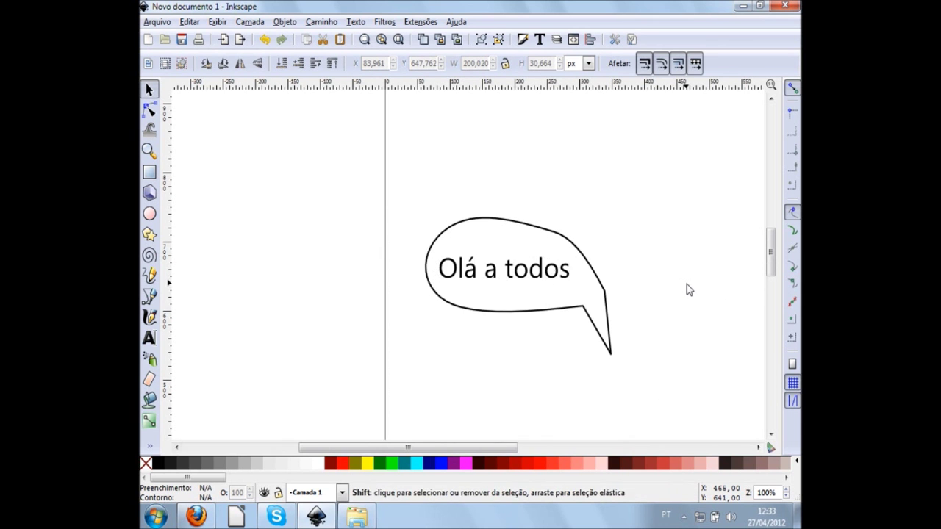
pyautogui.hscroll(3, 687, 288)
pyautogui.click(539, 346)
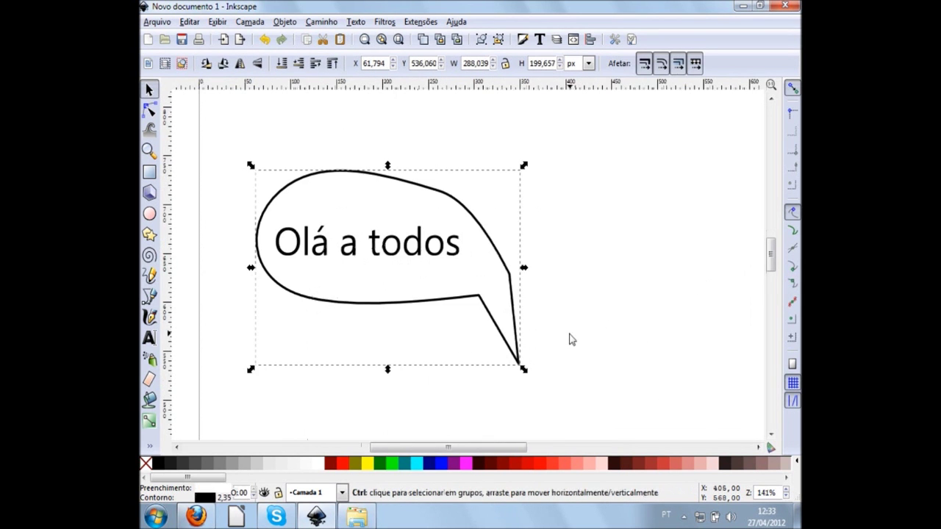
pyautogui.keyDown('ctrl'); pyautogui.scroll(3, 542, 356); pyautogui.keyUp('ctrl')
pyautogui.doubleClick(493, 373)
pyautogui.moveTo(493, 374)
pyautogui.mouseDown()
pyautogui.moveTo(457, 312)
pyautogui.moveTo(460, 350)
pyautogui.mouseUp()
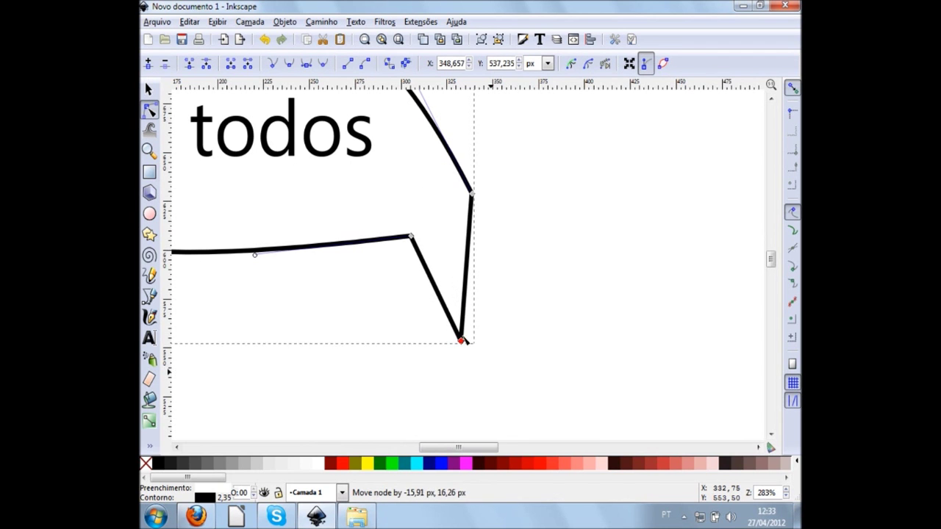
pyautogui.moveTo(469, 202)
pyautogui.mouseDown()
pyautogui.moveTo(447, 227)
pyautogui.moveTo(386, 244)
pyautogui.mouseUp()
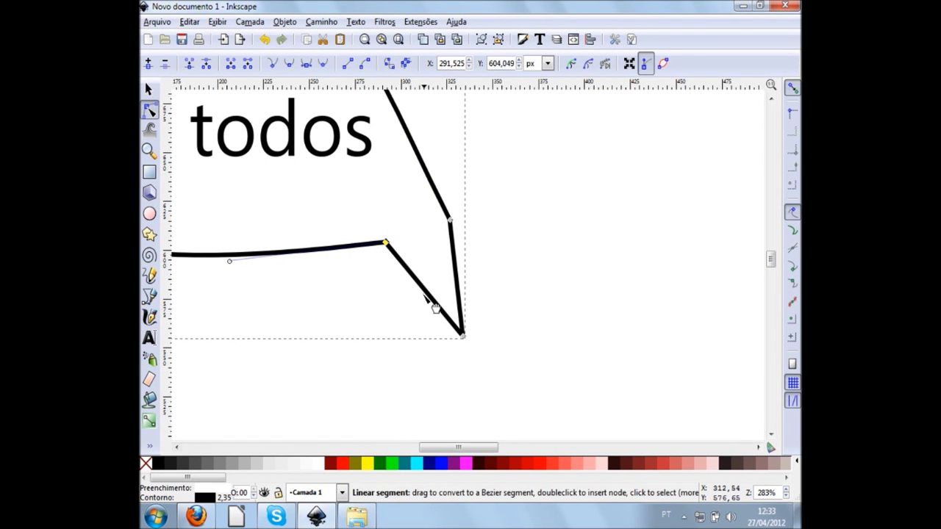
# Bend both straight tail sides into curves so the tail ends in a hooked point
pyautogui.moveTo(433, 307); pyautogui.dragTo(430, 318)
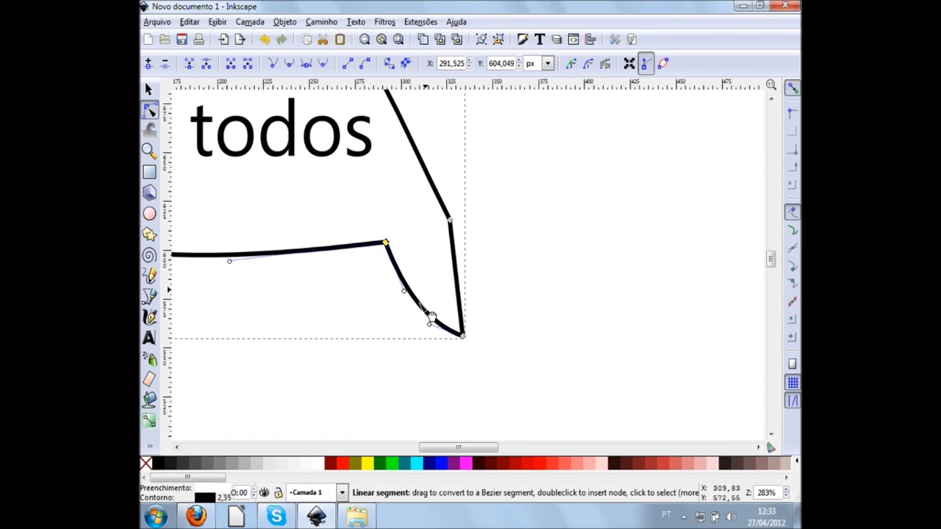
pyautogui.moveTo(468, 291); pyautogui.dragTo(477, 290)
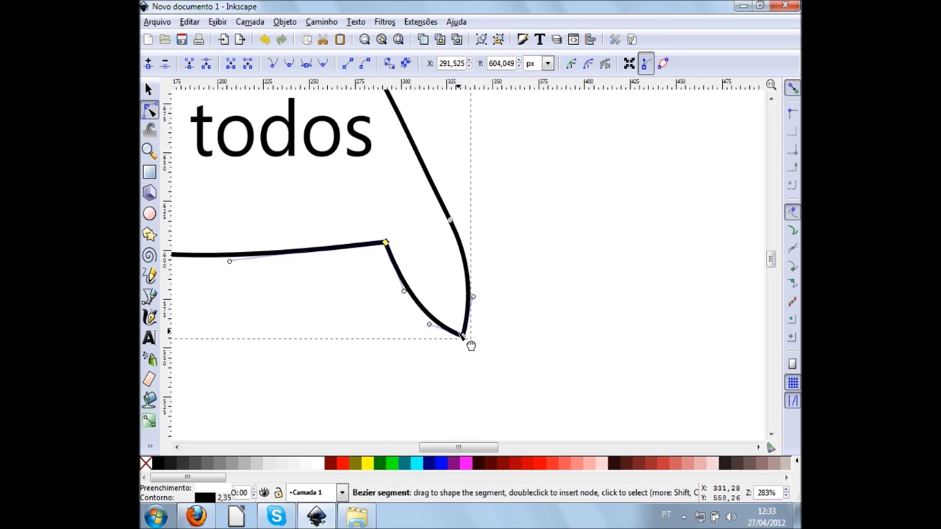
pyautogui.moveTo(475, 352); pyautogui.dragTo(483, 363)
pyautogui.press('Escape')
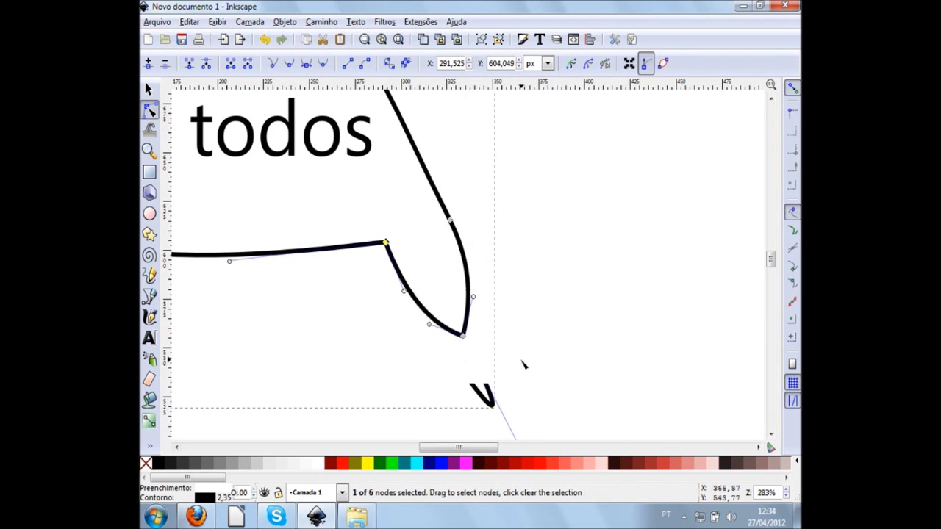
pyautogui.press('s')
pyautogui.scroll(-2, 544, 364)
pyautogui.scroll(-2, 564, 363)
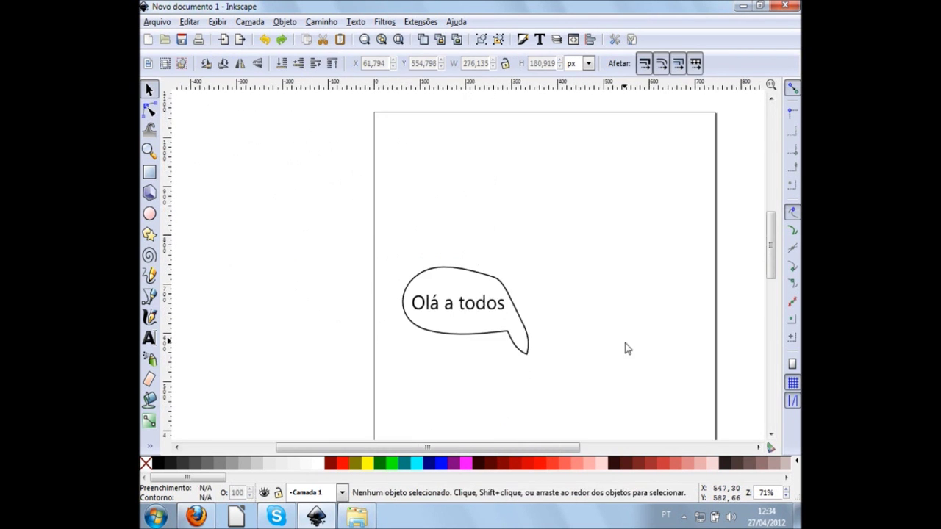
pyautogui.hscroll(-2, 618, 353)
pyautogui.scroll(-3, 617, 353)
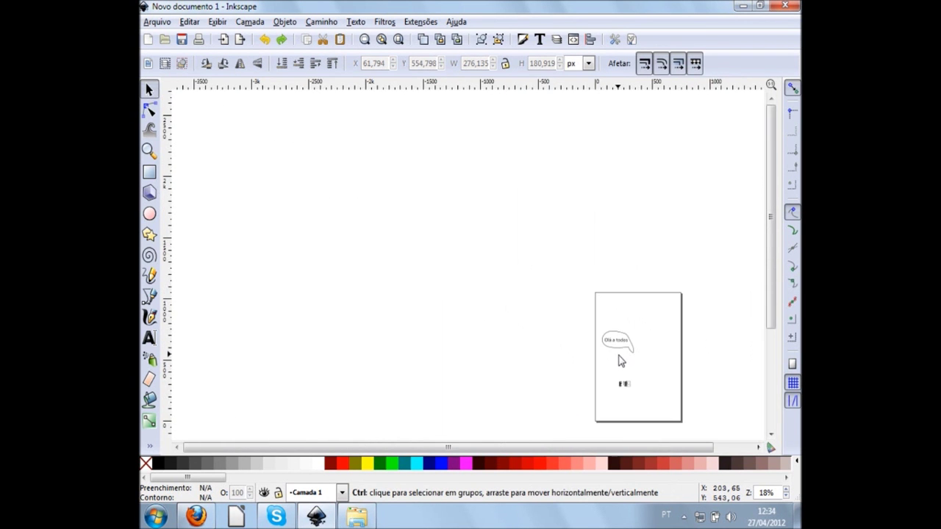
pyautogui.scroll(5, 648, 367)
pyautogui.scroll(2, 441, 269)
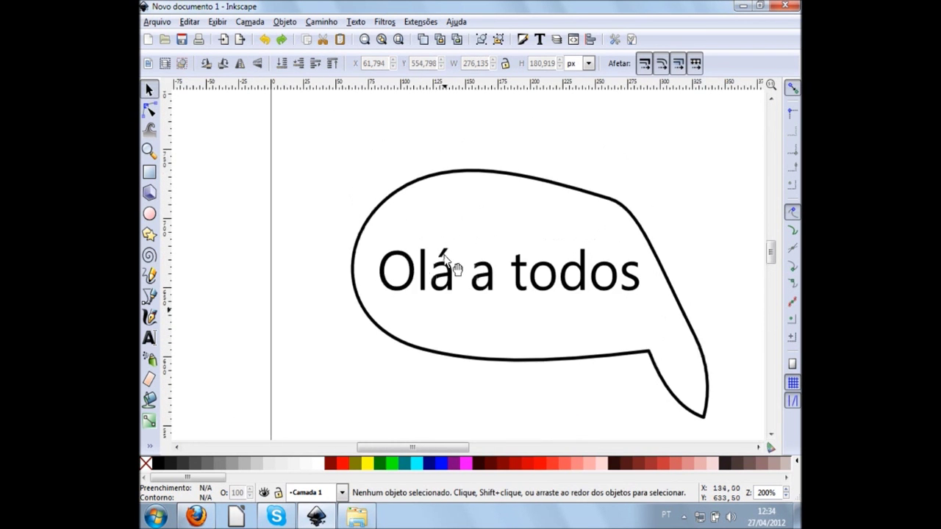
pyautogui.scroll(-2, 573, 294)
pyautogui.hscroll(2, 588, 290)
pyautogui.hscroll(2, 617, 308)
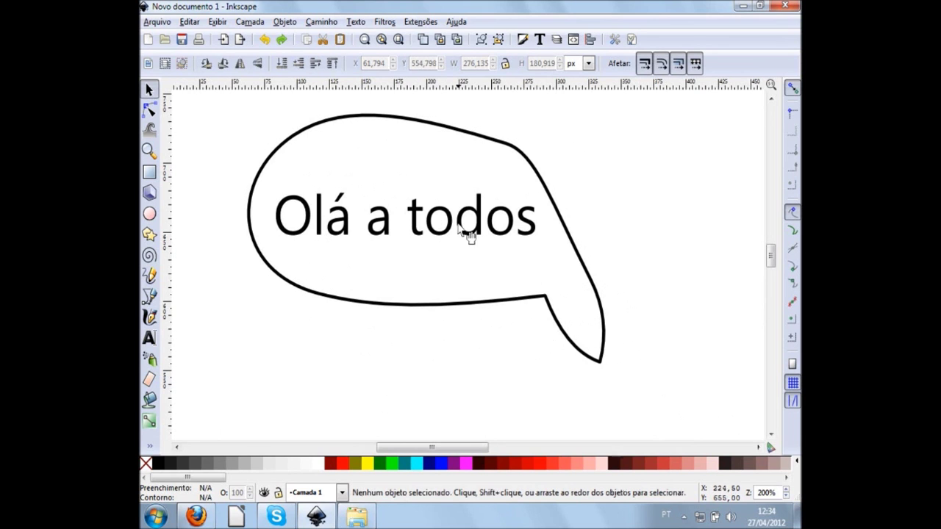
# Add a node on the bubble's top edge and test pulling it downward
pyautogui.click(507, 305)
pyautogui.doubleClick(463, 297)
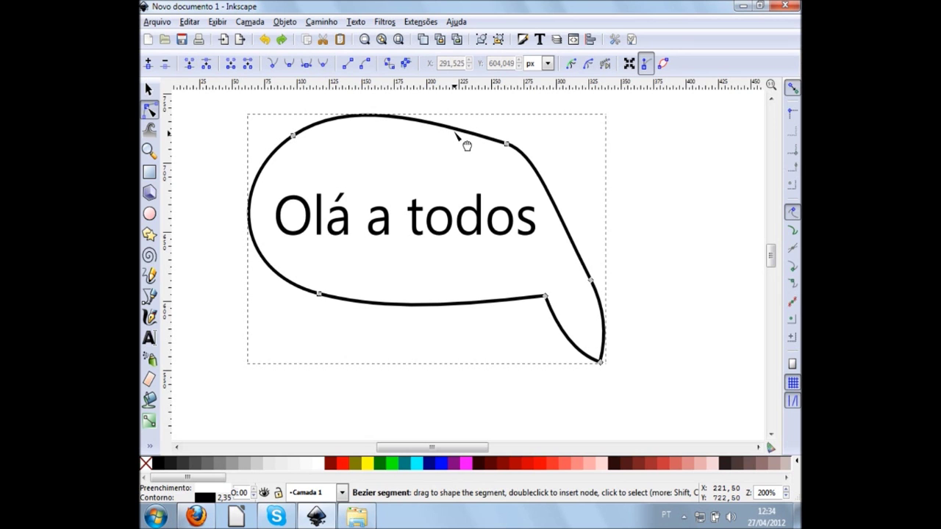
pyautogui.scroll(1, 466, 145)
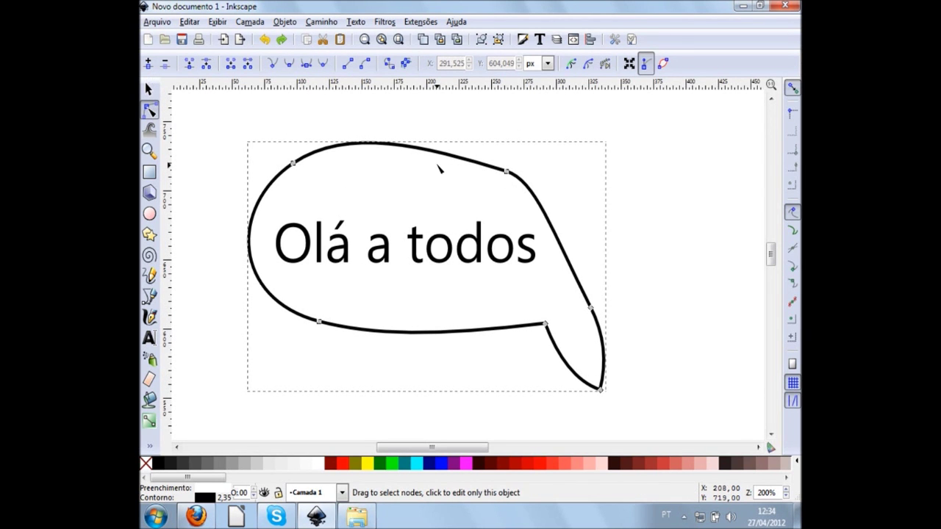
pyautogui.scroll(2, 438, 168)
pyautogui.scroll(2, 438, 219)
pyautogui.click(431, 206)
pyautogui.doubleClick(430, 197)
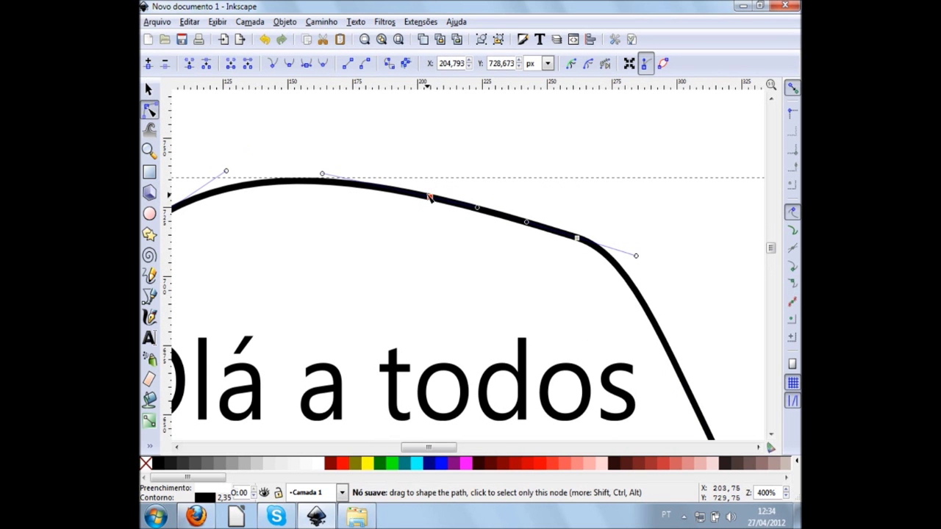
pyautogui.moveTo(430, 197); pyautogui.dragTo(412, 279)
# Undo the drag and delete the extra top node to keep an even curve
pyautogui.hotkey('ctrl', 'z')
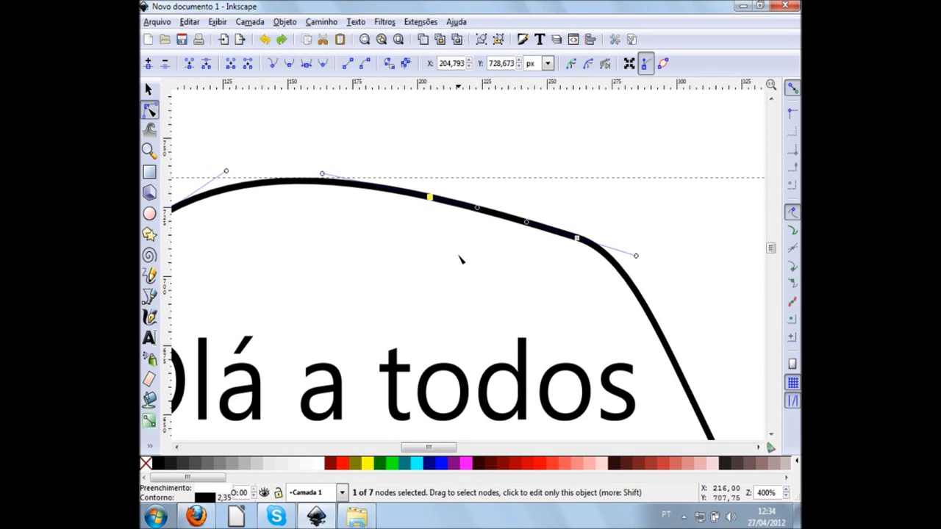
pyautogui.press('Delete')
pyautogui.scroll(-1, 457, 256)
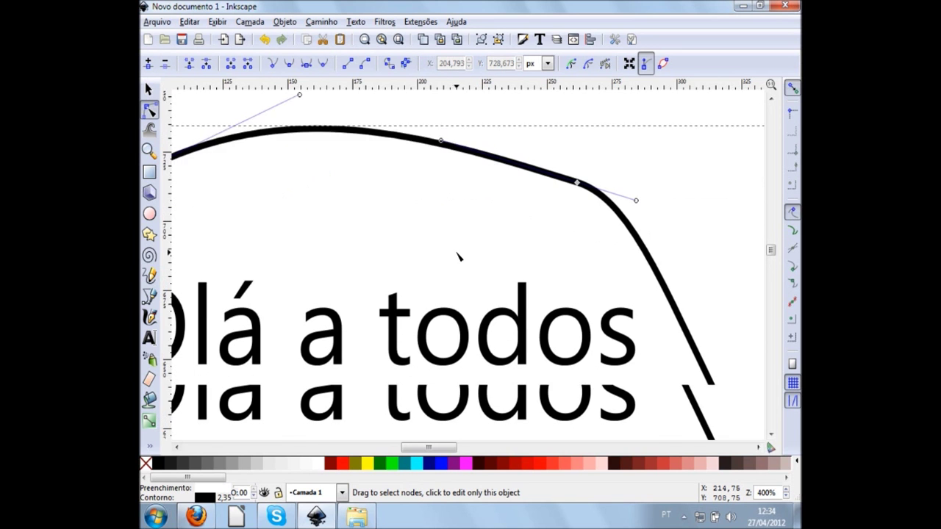
pyautogui.scroll(-1, 457, 256)
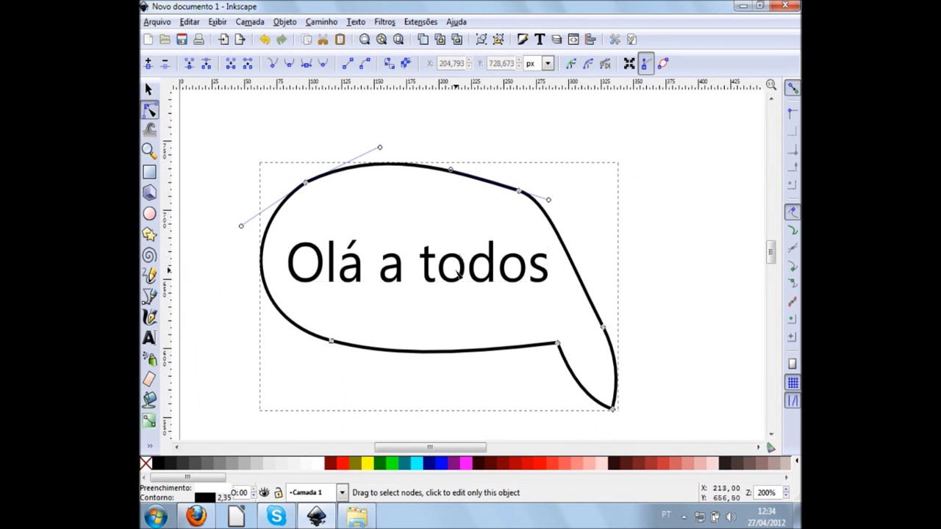
pyautogui.click(457, 273)
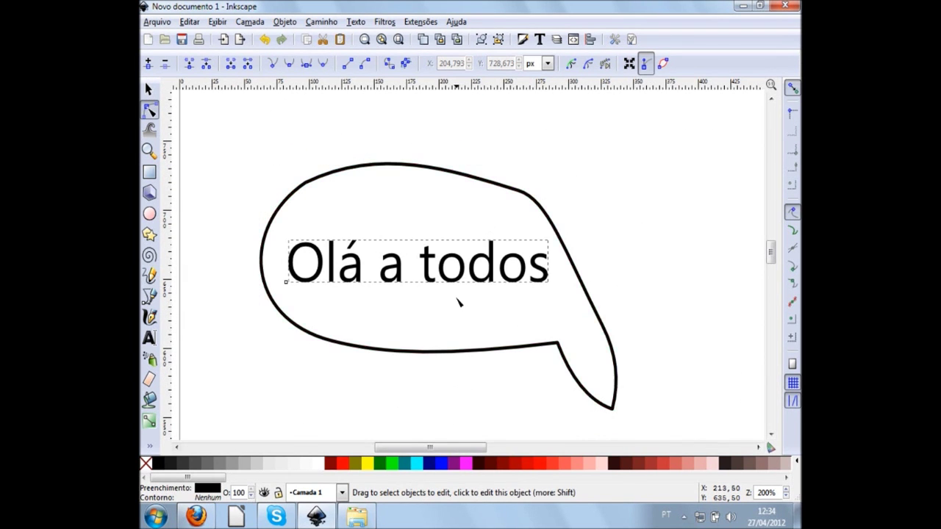
# Convert 'Olá a todos' to letter paths and open the group for node editing
pyautogui.click(390, 65)
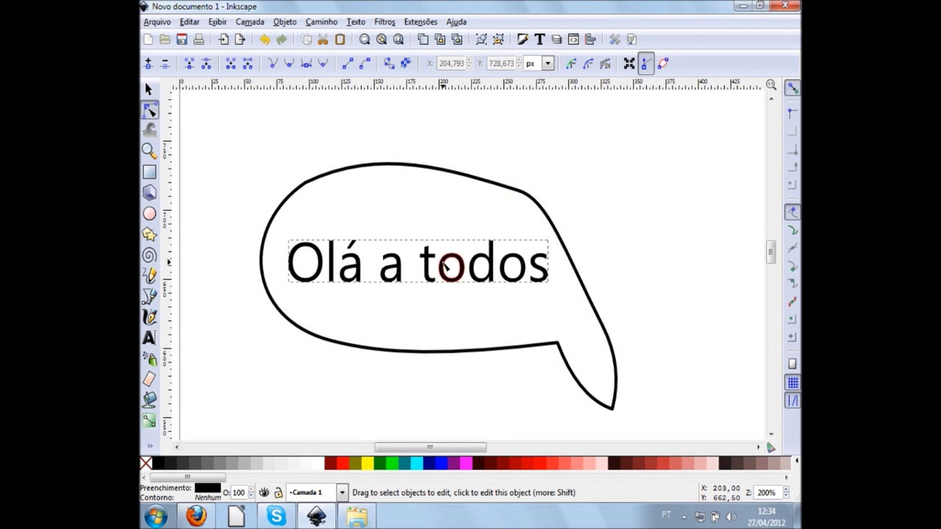
pyautogui.click(148, 338)
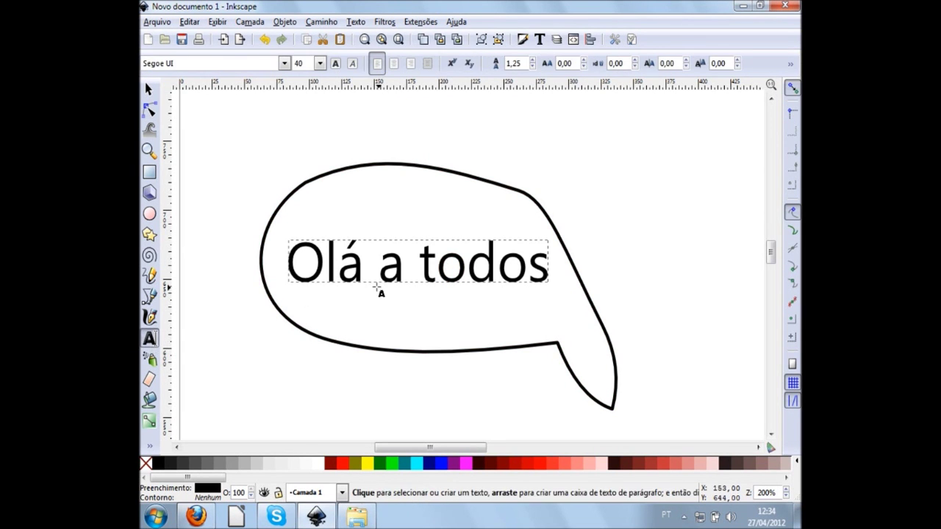
pyautogui.click(395, 266)
pyautogui.click(450, 273)
pyautogui.click(532, 271)
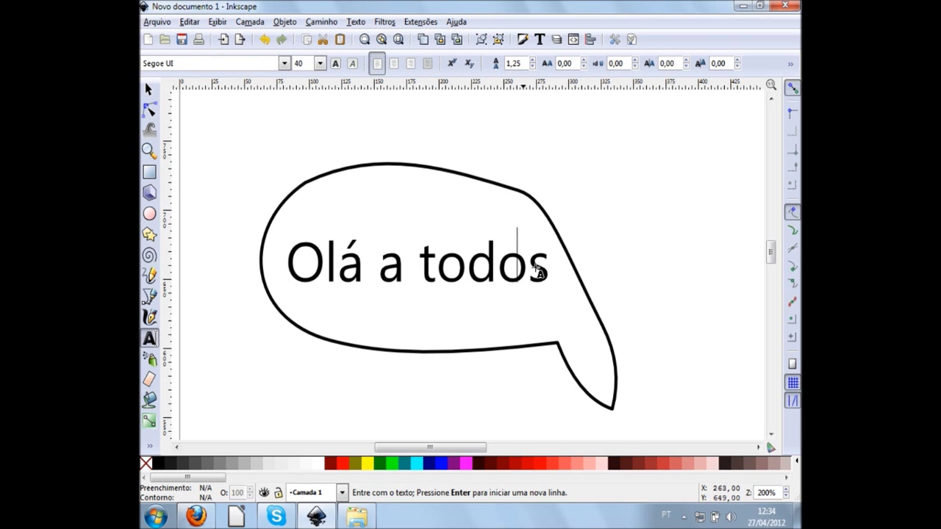
pyautogui.press('F1')
pyautogui.click(451, 279)
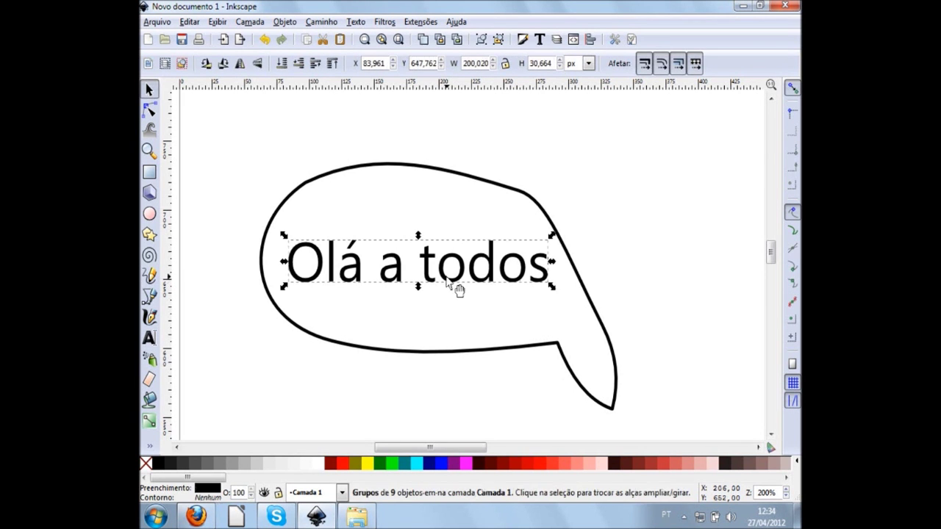
pyautogui.press('F2')
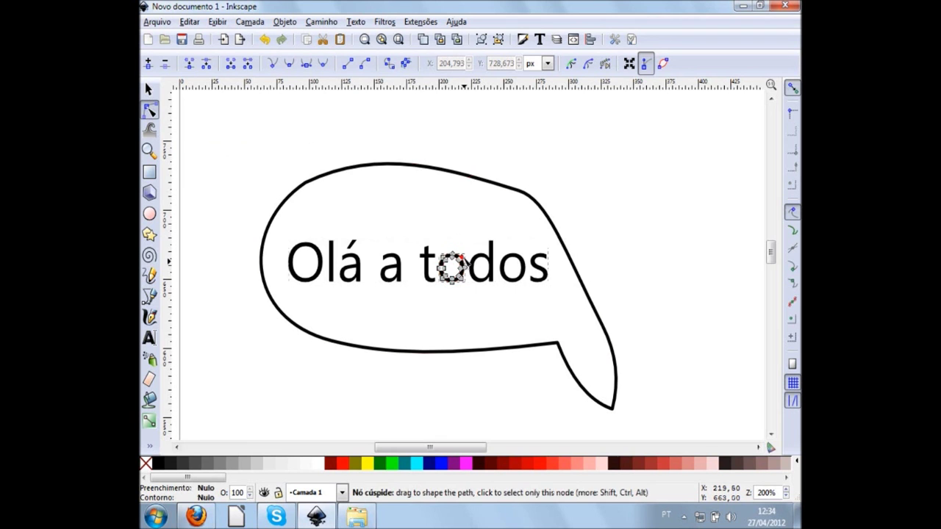
# Drag a node on the first o's inner hole to pull it into a wedge
pyautogui.scroll(4, 464, 266)
pyautogui.scroll(1, 463, 283)
pyautogui.scroll(1, 463, 283)
pyautogui.scroll(1, 461, 237)
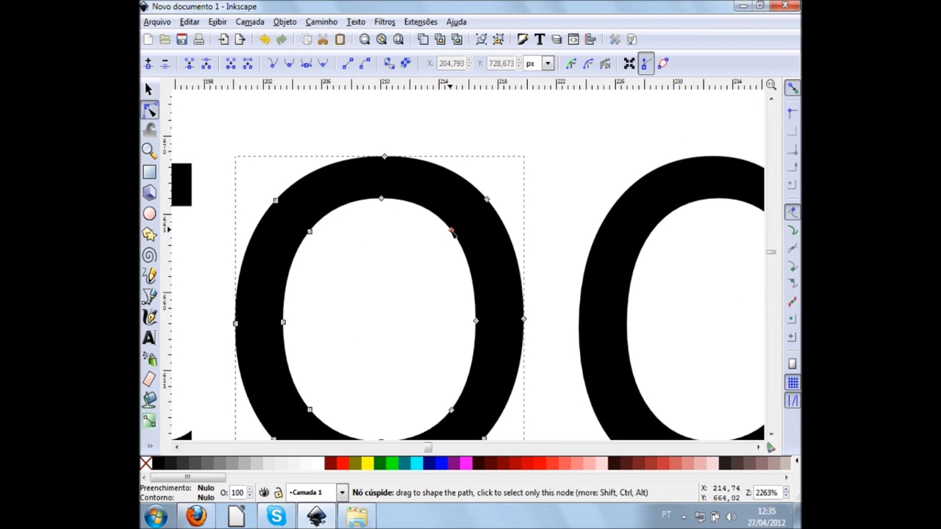
pyautogui.moveTo(451, 231); pyautogui.dragTo(292, 393)
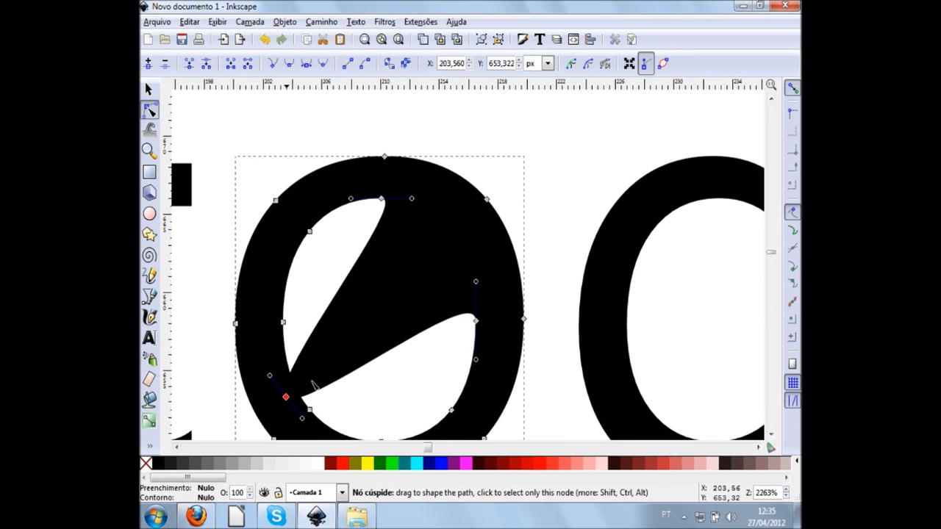
pyautogui.scroll(-2, 363, 382)
pyautogui.scroll(-2, 363, 382)
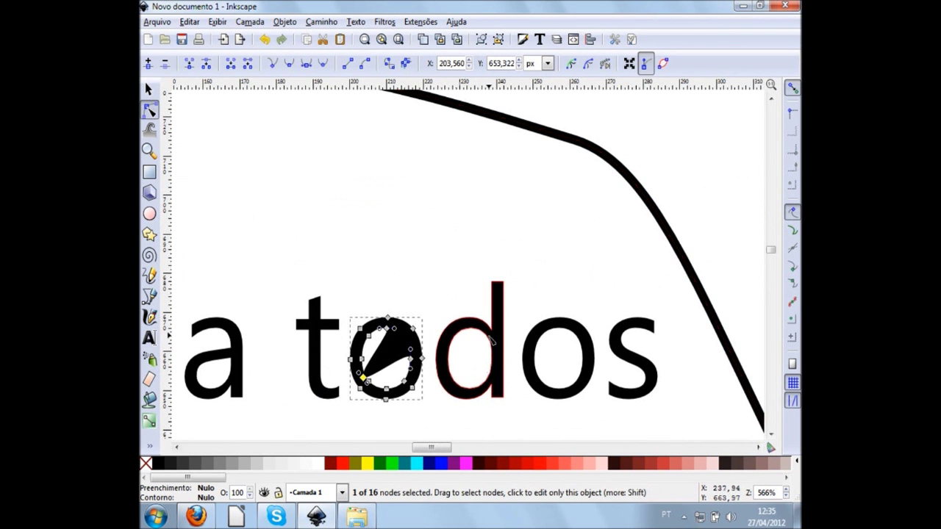
# Distort the d: notch its bowl into a star-like hole and pull a new stem node outward
pyautogui.click(490, 360)
pyautogui.scroll(2, 491, 355)
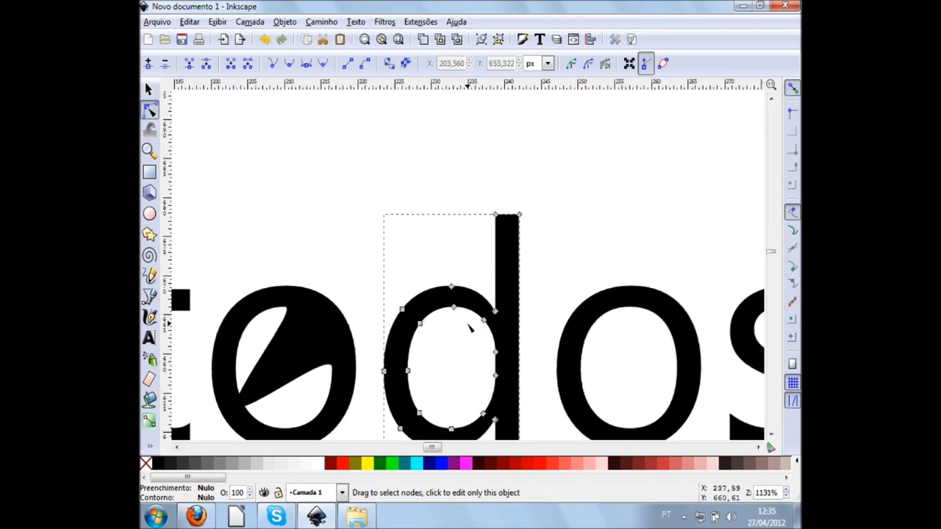
pyautogui.moveTo(453, 307); pyautogui.dragTo(461, 430)
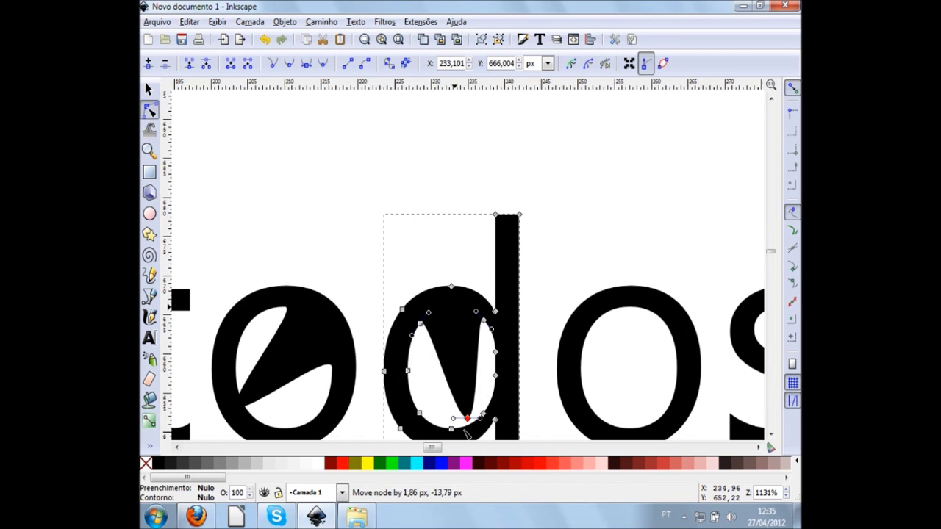
pyautogui.moveTo(491, 375); pyautogui.dragTo(397, 374)
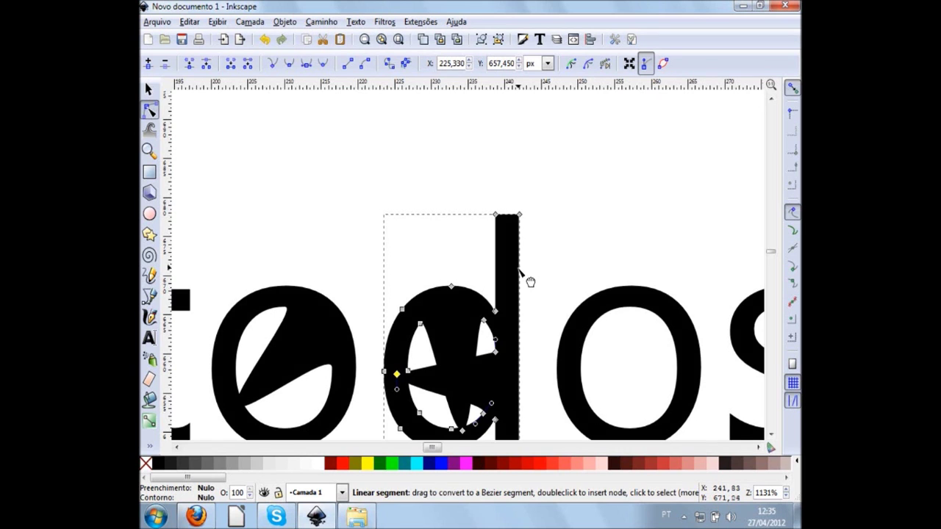
pyautogui.doubleClick(519, 267)
pyautogui.moveTo(519, 266); pyautogui.dragTo(576, 205)
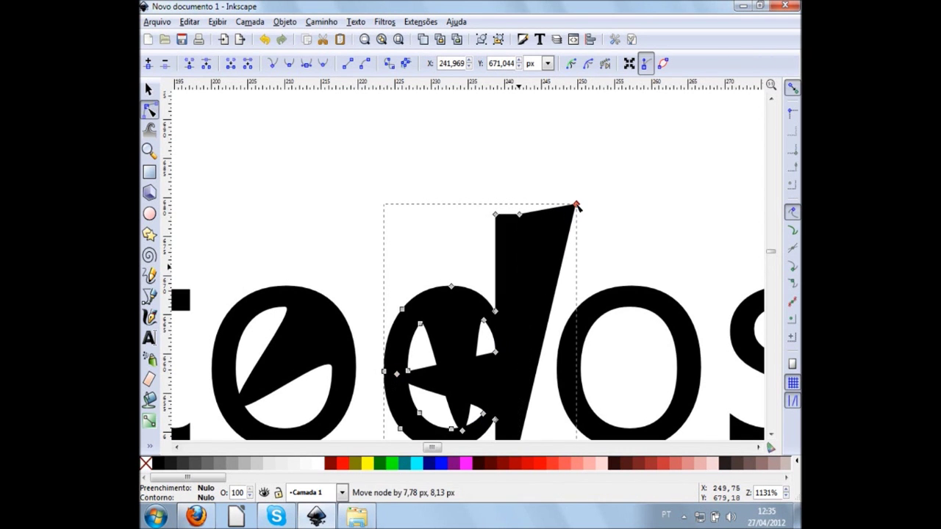
pyautogui.keyDown('ctrl'); pyautogui.scroll(-2, 570, 320); pyautogui.keyUp('ctrl')
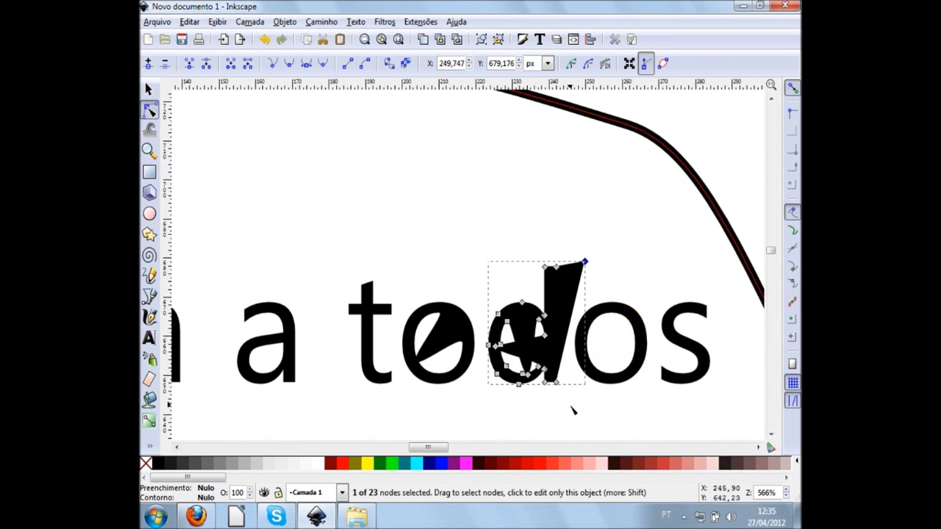
pyautogui.scroll(-2, 573, 410)
# Reshape the t by slanting its inner edge and stretching its top corners into points
pyautogui.press('s')
pyautogui.hscroll(-3, 593, 362)
pyautogui.hscroll(-2, 495, 334)
pyautogui.click(534, 278)
pyautogui.keyDown('ctrl'); pyautogui.scroll(3, 497, 342); pyautogui.keyUp('ctrl')
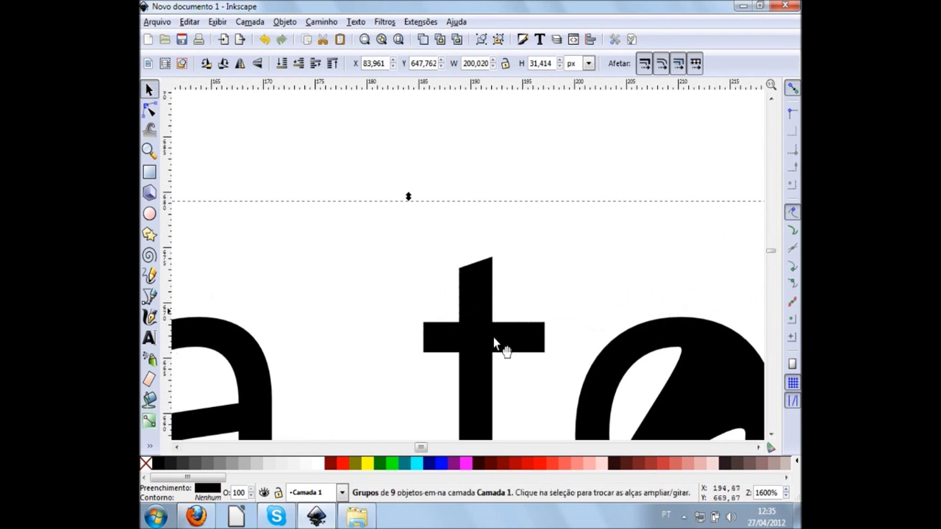
pyautogui.press('n')
pyautogui.scroll(-2, 485, 350)
pyautogui.click(490, 287)
pyautogui.scroll(-3, 492, 301)
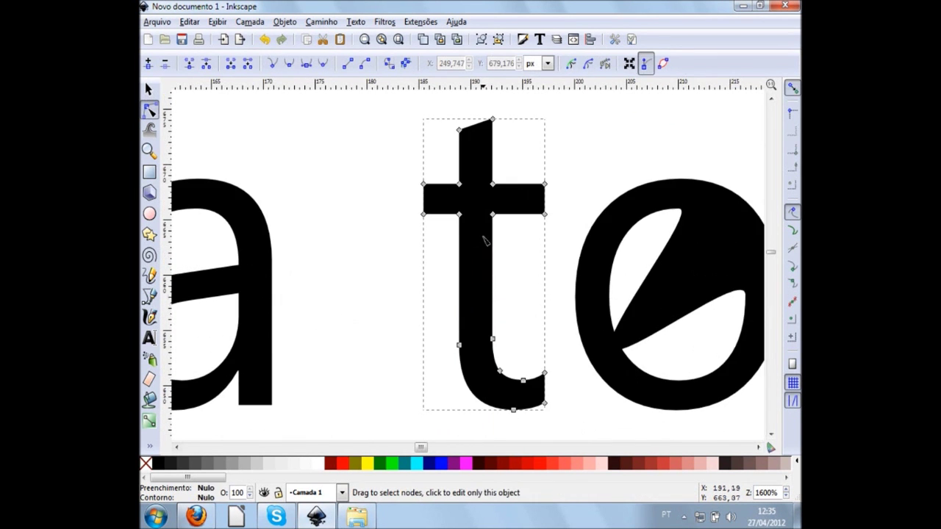
pyautogui.moveTo(493, 215); pyautogui.dragTo(507, 262)
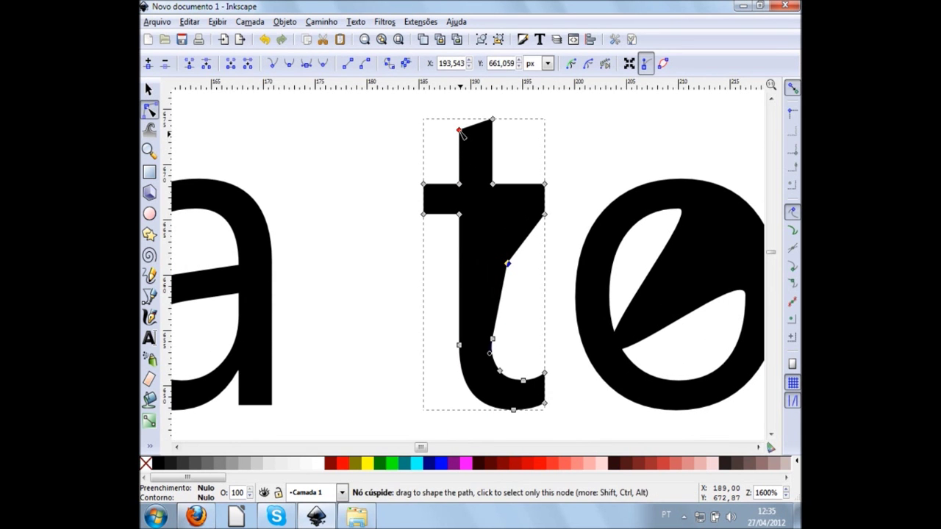
pyautogui.moveTo(458, 130); pyautogui.dragTo(409, 110)
pyautogui.moveTo(492, 117); pyautogui.dragTo(483, 95)
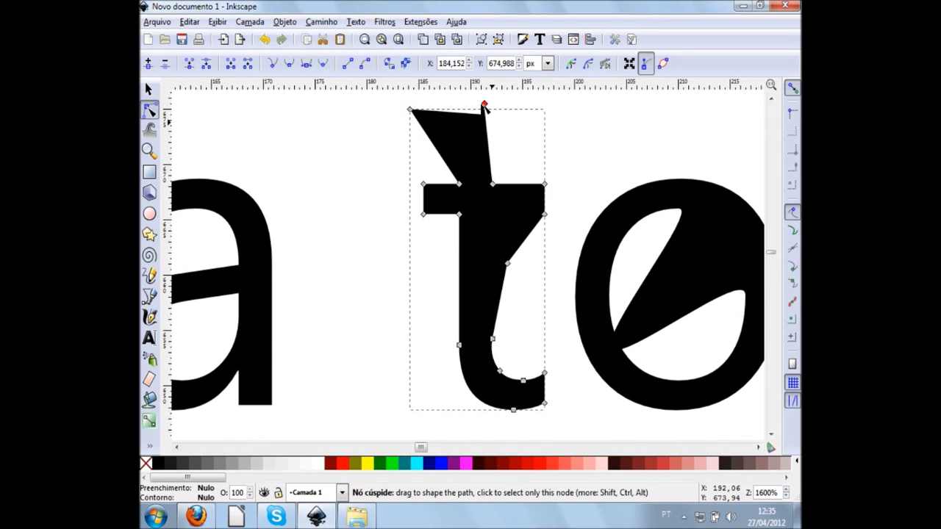
# Nudge a top node of the a slightly downward
pyautogui.scroll(-2, 378, 216)
pyautogui.hscroll(-5, 500, 316)
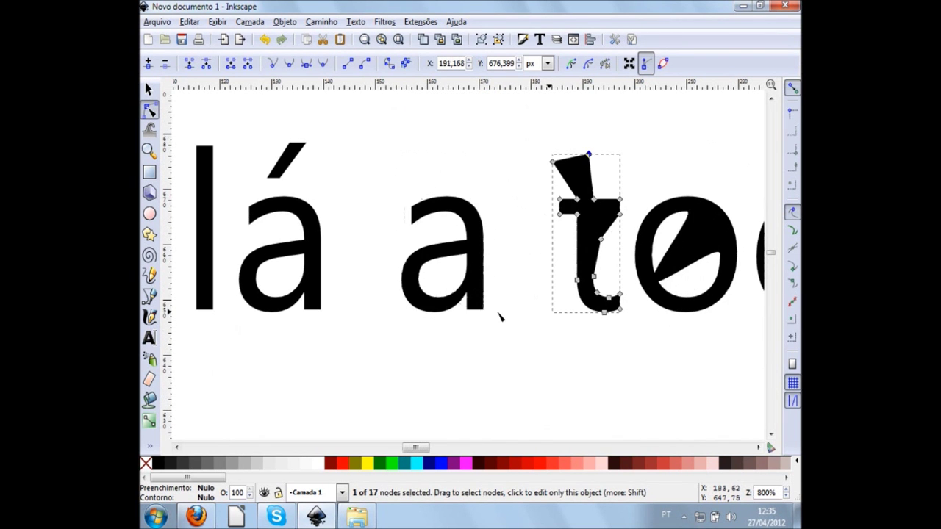
pyautogui.click(467, 212)
pyautogui.moveTo(446, 237)
pyautogui.mouseDown()
pyautogui.moveTo(447, 228)
pyautogui.moveTo(449, 300)
pyautogui.mouseUp()
# Pull the capital O's inner edge into a wedge, making its hole star-like
pyautogui.hscroll(-2, 452, 265)
pyautogui.hscroll(-6, 456, 242)
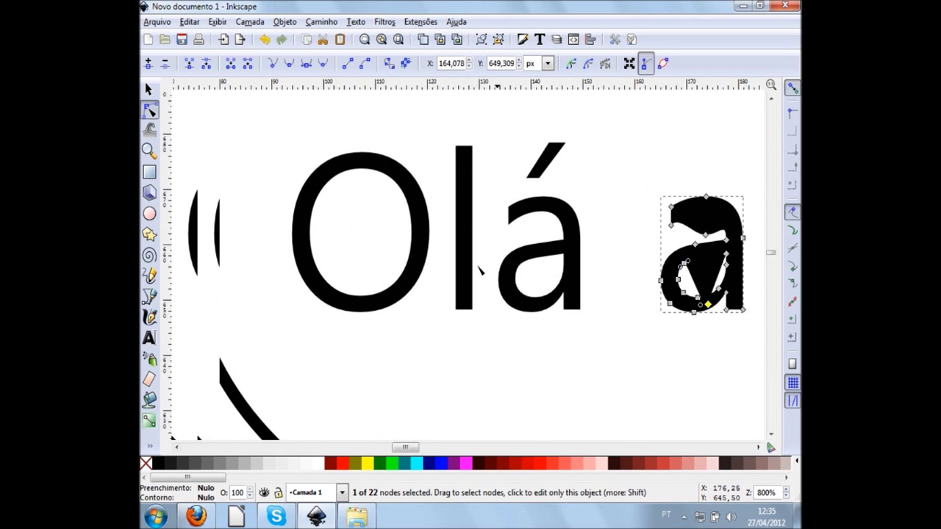
pyautogui.click(415, 202)
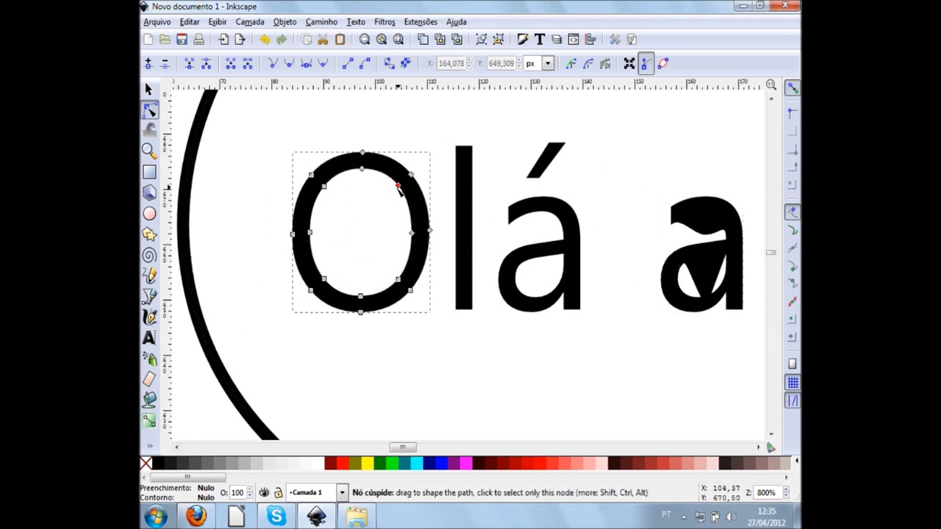
pyautogui.moveTo(406, 184); pyautogui.dragTo(323, 280)
pyautogui.moveTo(329, 189)
pyautogui.mouseDown()
pyautogui.moveTo(394, 295)
pyautogui.moveTo(309, 335)
pyautogui.mouseUp()
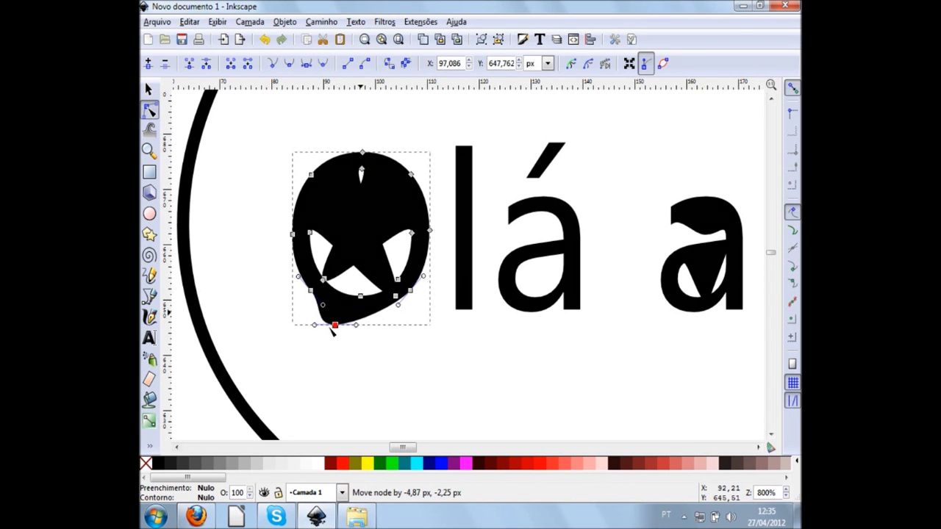
pyautogui.press('-')
pyautogui.press('-')
pyautogui.press('-')
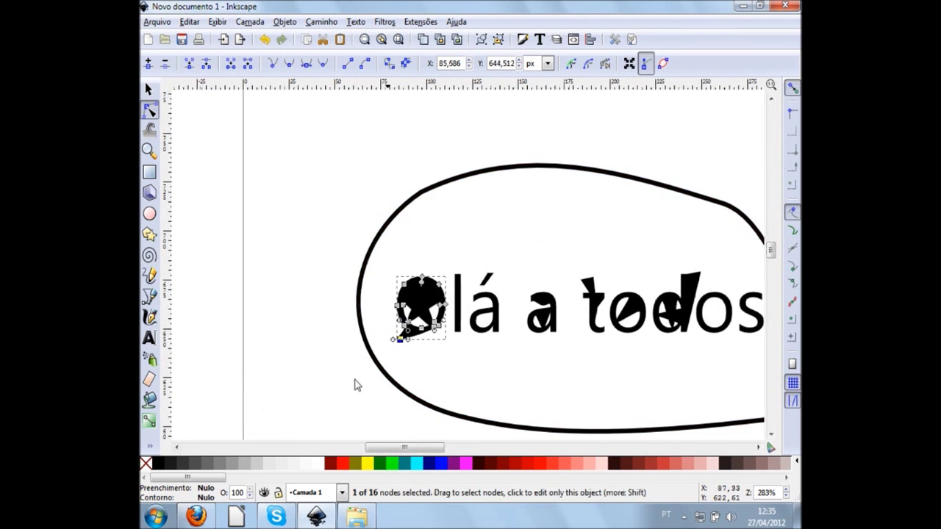
pyautogui.press('Escape')
pyautogui.press('F1')
pyautogui.scroll(-3, 412, 379)
pyautogui.hscroll(4, 521, 367)
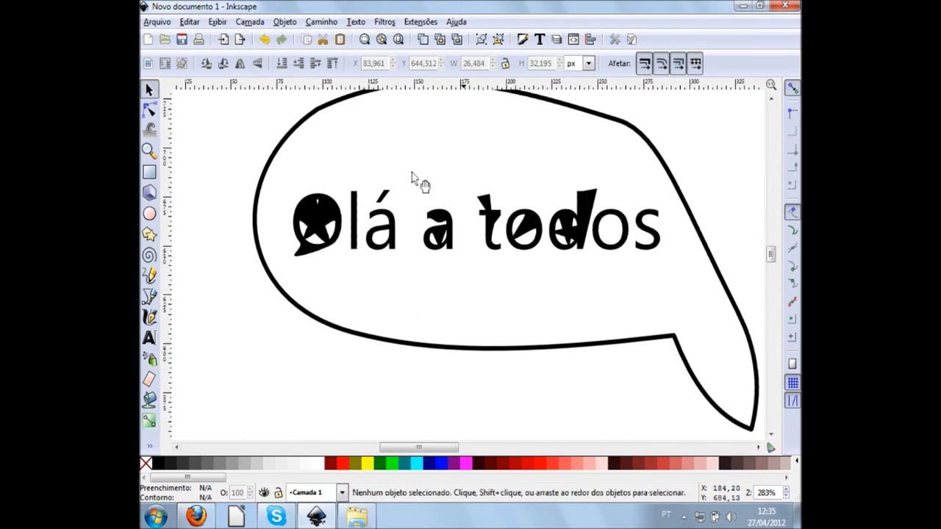
pyautogui.click(697, 372)
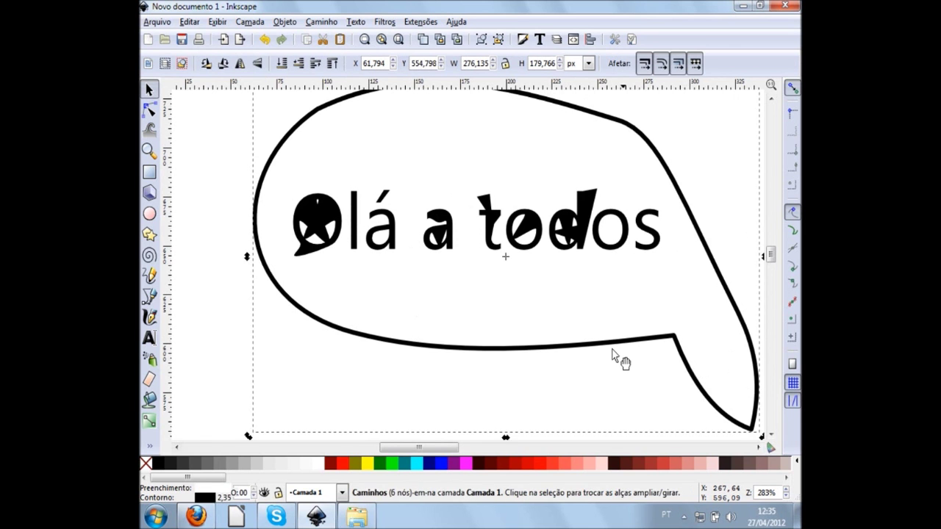
pyautogui.hscroll(2, 647, 357)
pyautogui.keyDown('ctrl'); pyautogui.scroll(-2, 661, 352); pyautogui.keyUp('ctrl')
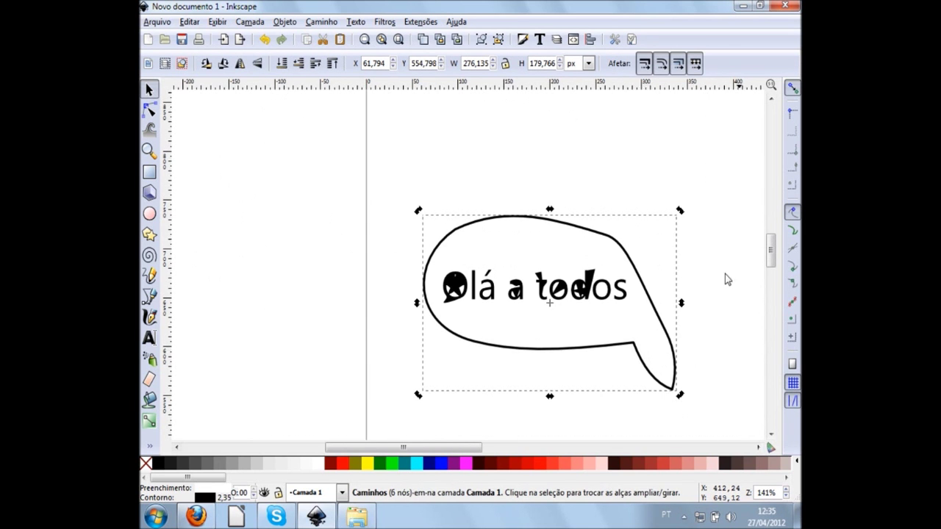
pyautogui.hscroll(1, 725, 326)
pyautogui.hscroll(1, 709, 320)
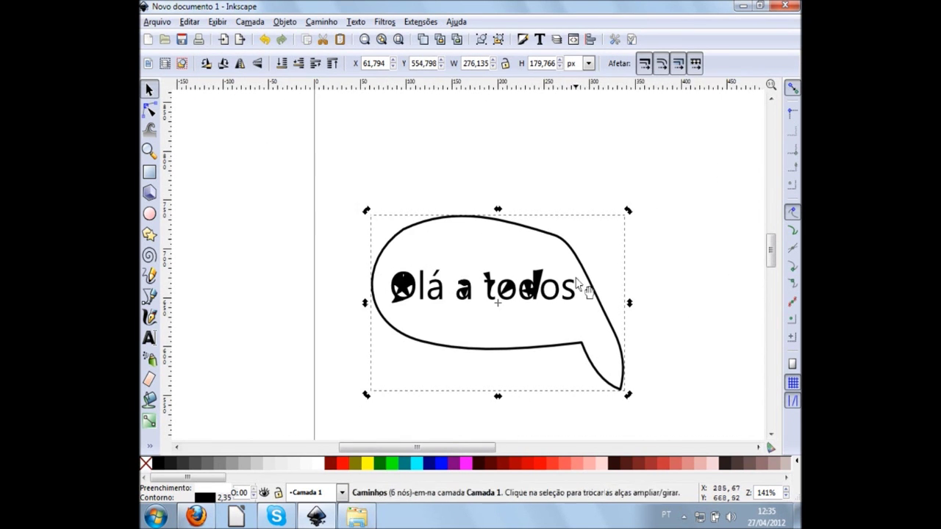
pyautogui.hscroll(2, 687, 284)
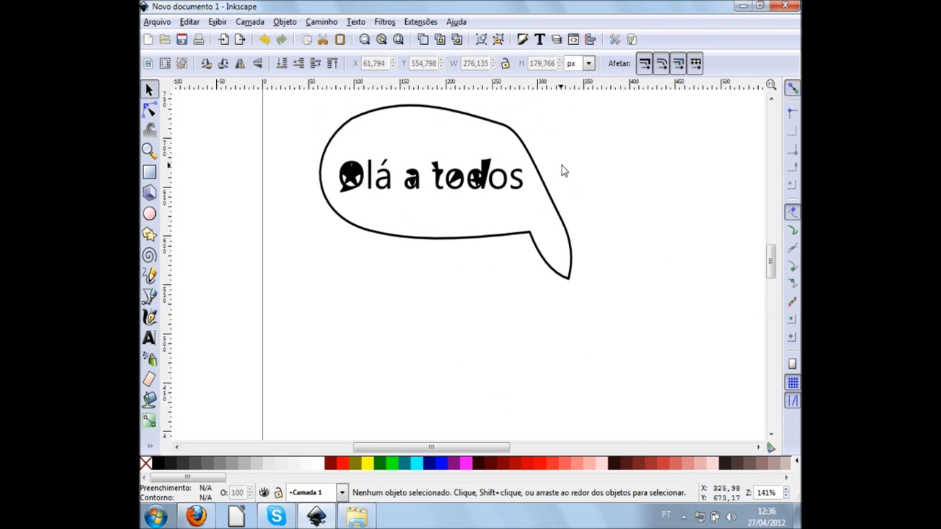
pyautogui.click(542, 185)
pyautogui.click(505, 401)
pyautogui.scroll(-4, 558, 301)
pyautogui.scroll(-3, 559, 294)
pyautogui.hscroll(2, 580, 288)
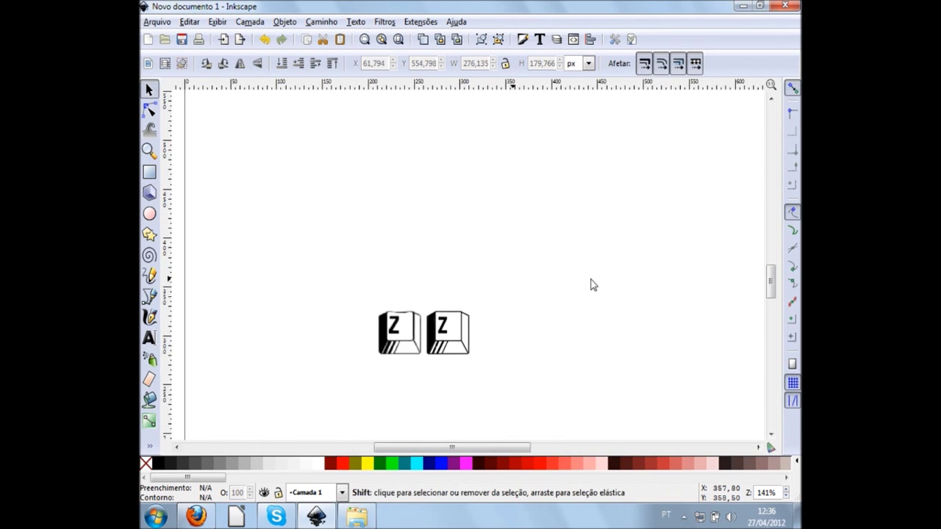
pyautogui.hscroll(2, 515, 316)
pyautogui.moveTo(484, 398); pyautogui.dragTo(382, 269)
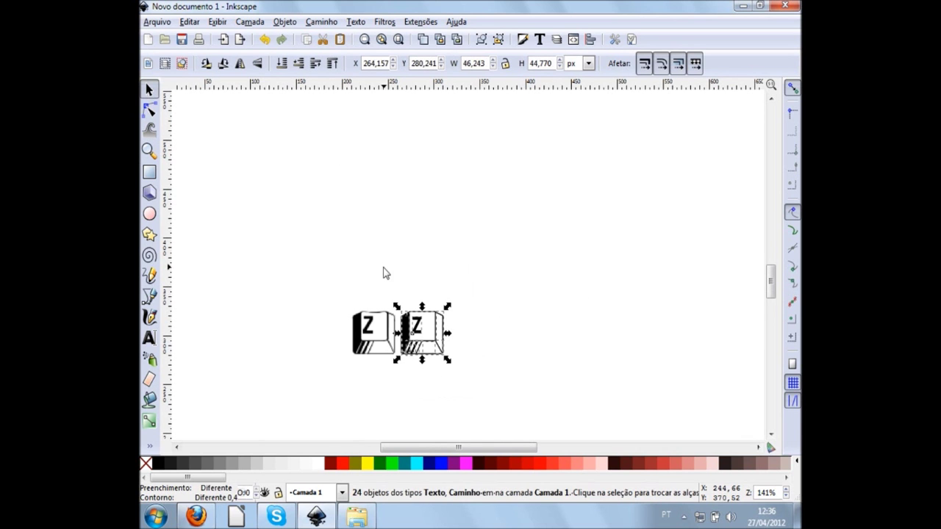
pyautogui.click(493, 348)
pyautogui.moveTo(485, 278); pyautogui.dragTo(383, 406)
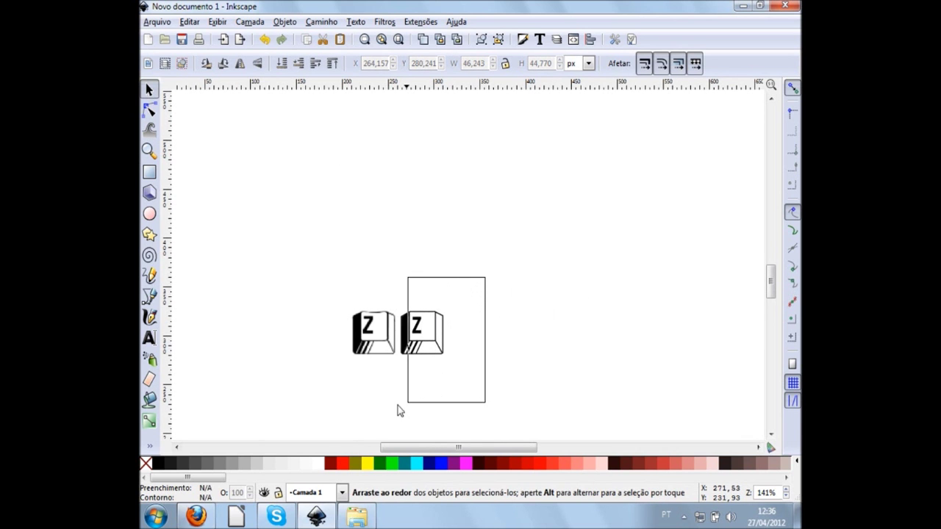
pyautogui.click(544, 335)
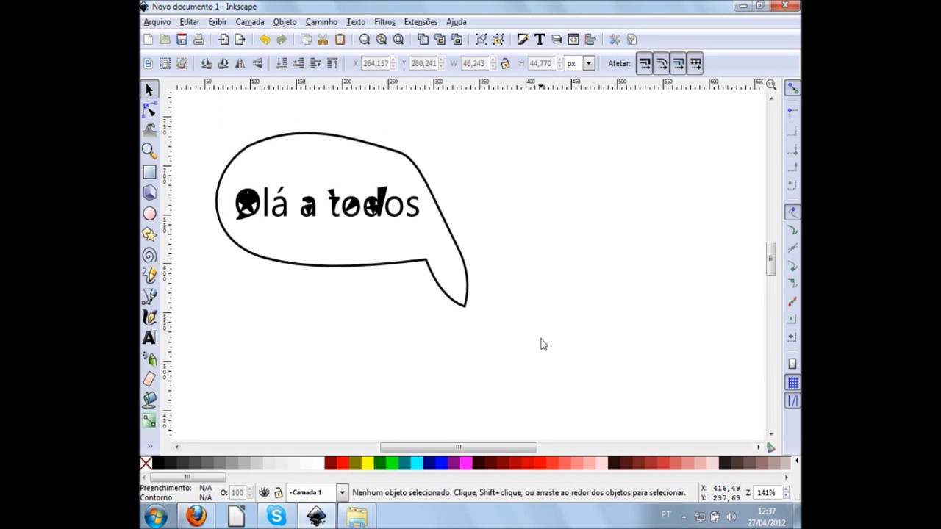